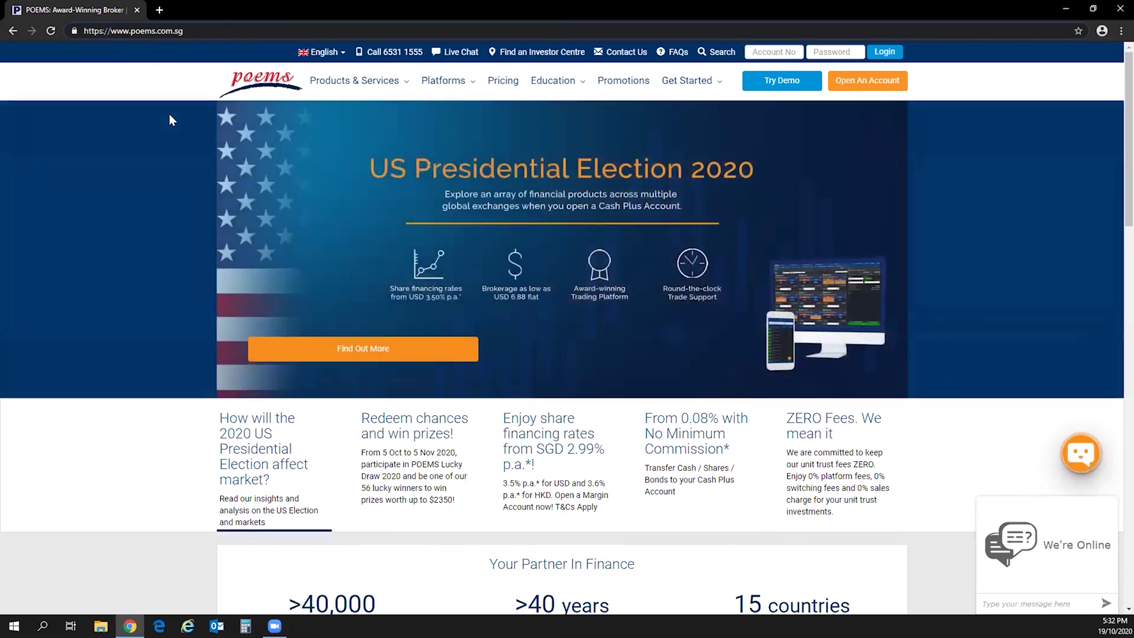
# - Log in to the POEMS website with the account number and account password
pyautogui.click(780, 50)
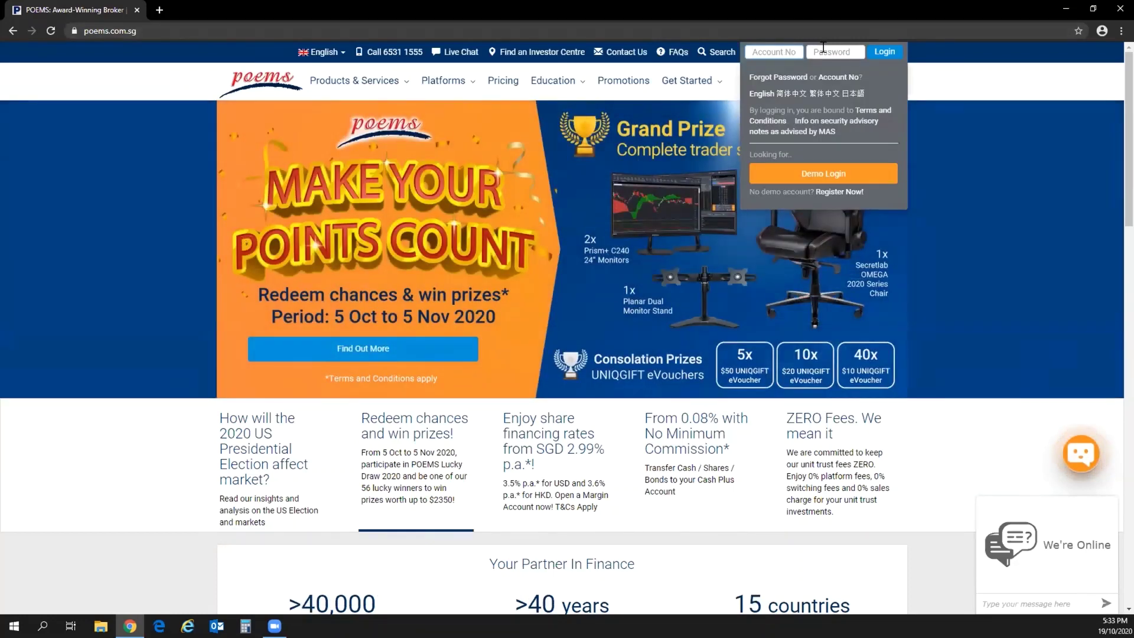
pyautogui.click(835, 47)
pyautogui.press('BackSpace')
pyautogui.press('BackSpace')
pyautogui.press('BackSpace')
pyautogui.press('BackSpace')
pyautogui.press('BackSpace')
pyautogui.press('Return')
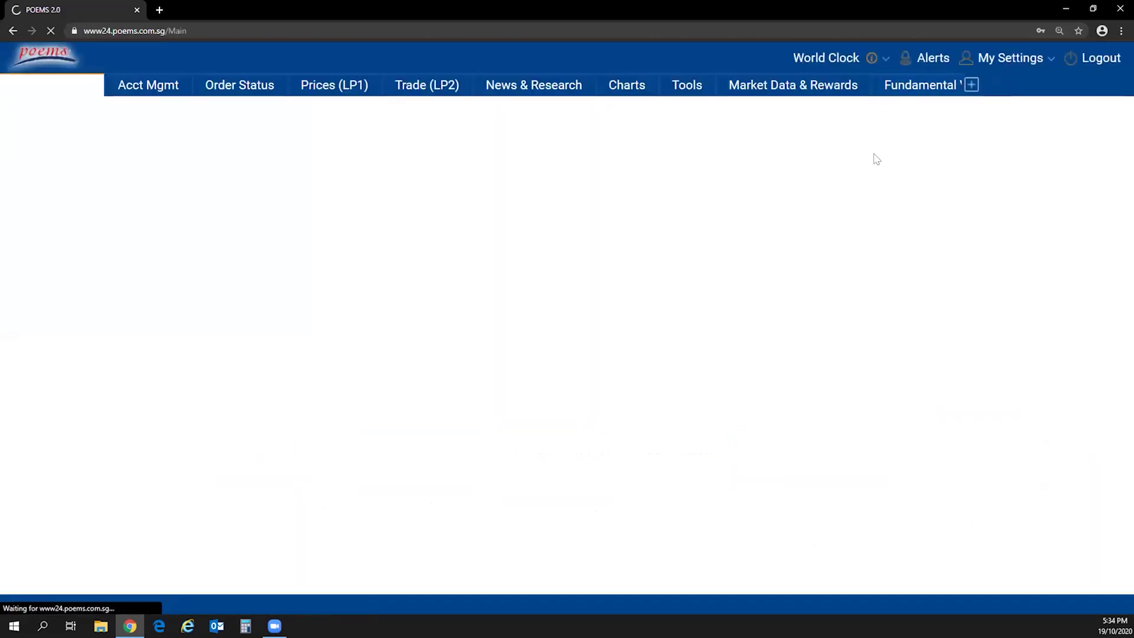
pyautogui.click(1059, 30)
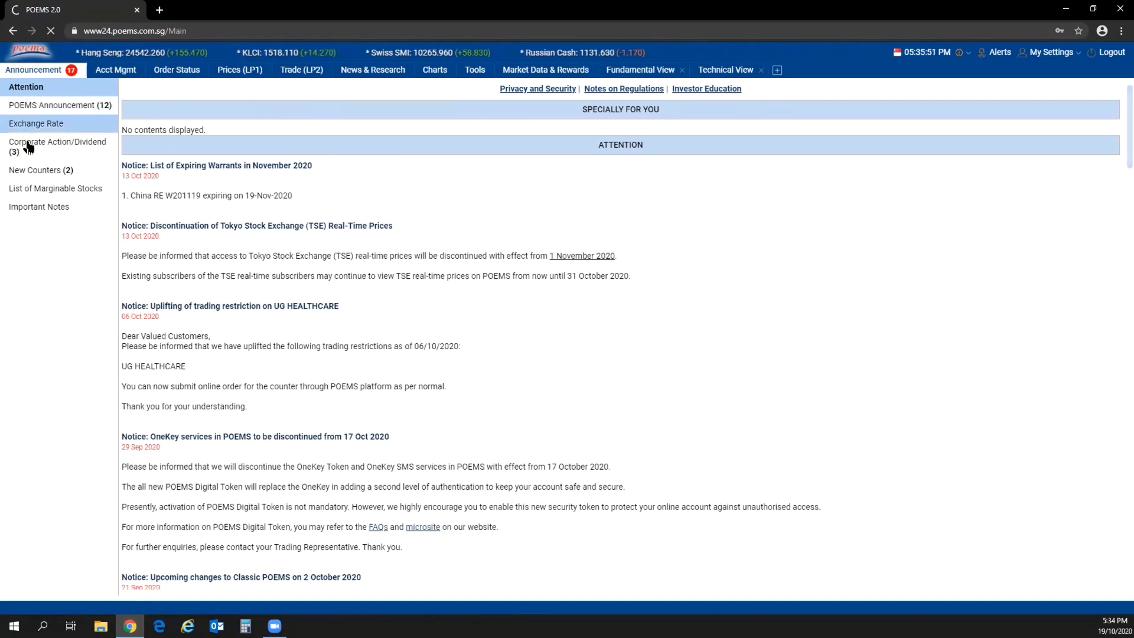
# - View the Exchange Rate, Corporate Action/Dividend and New Counters announcements, then Marginable Stocks
pyautogui.click(93, 128)
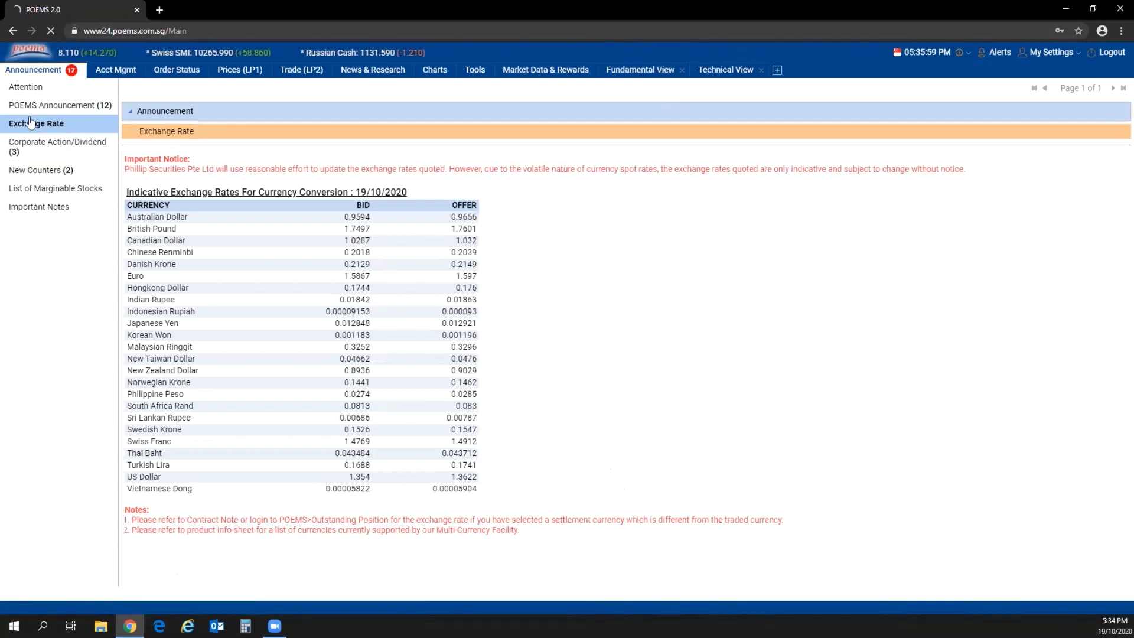
pyautogui.click(53, 152)
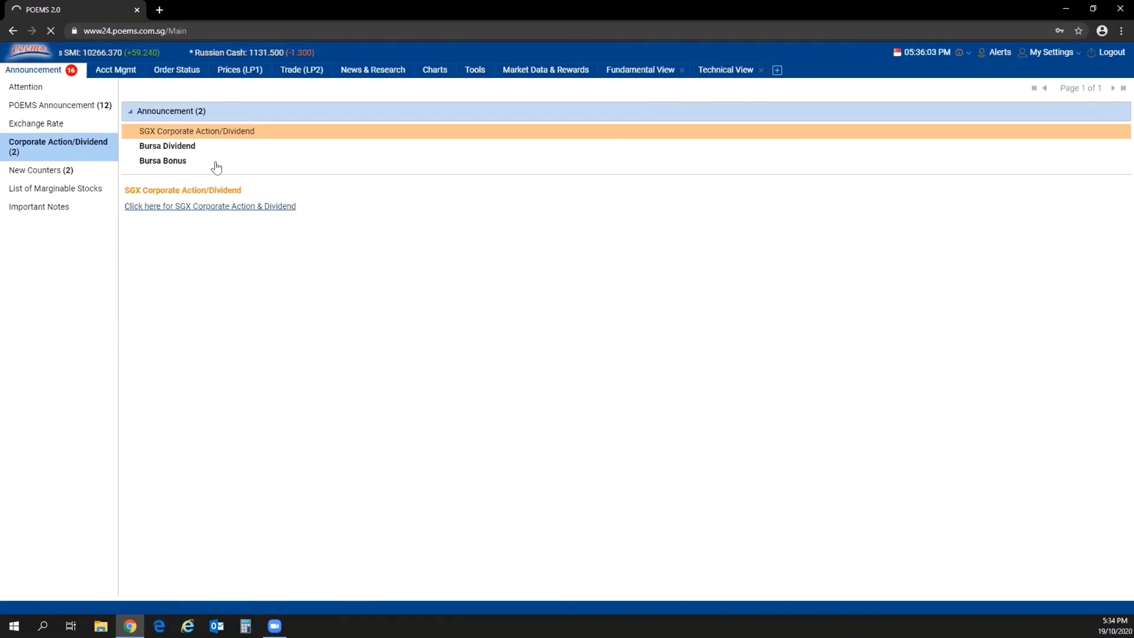
pyautogui.click(87, 176)
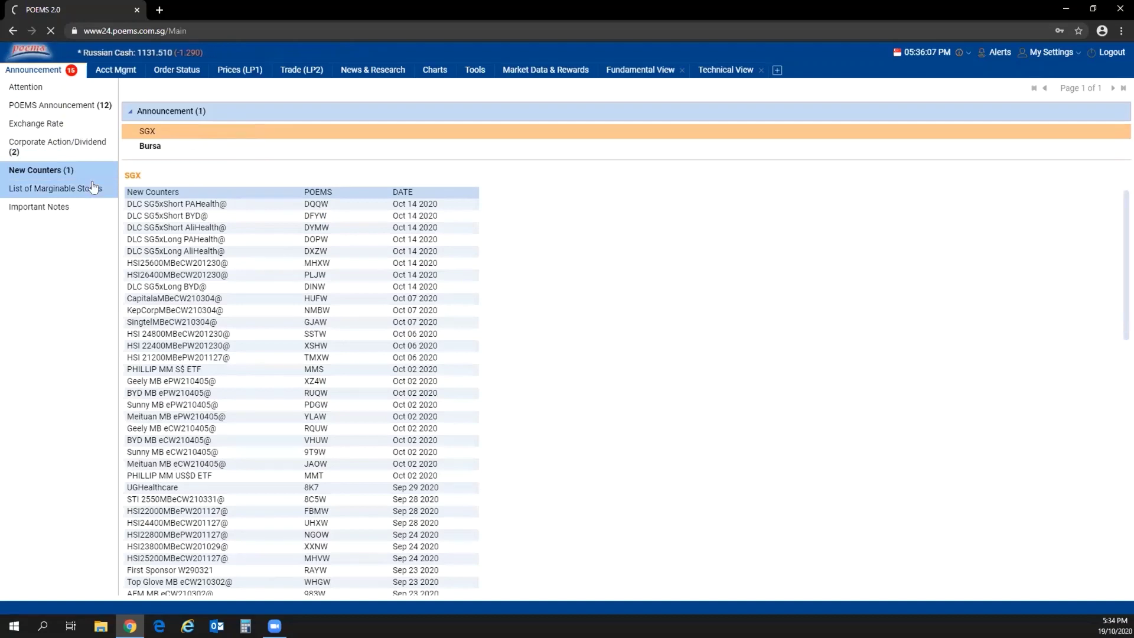
pyautogui.click(93, 189)
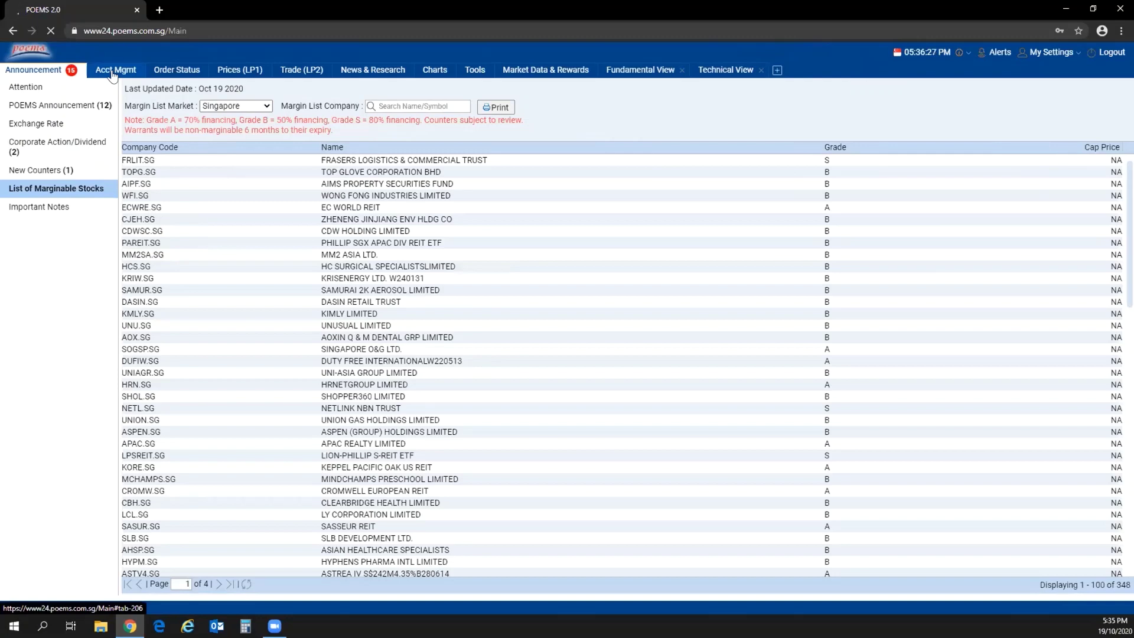
# - Show the Acct Mgmt Outstanding Position table of stock contracts and settlement amounts
pyautogui.click(113, 75)
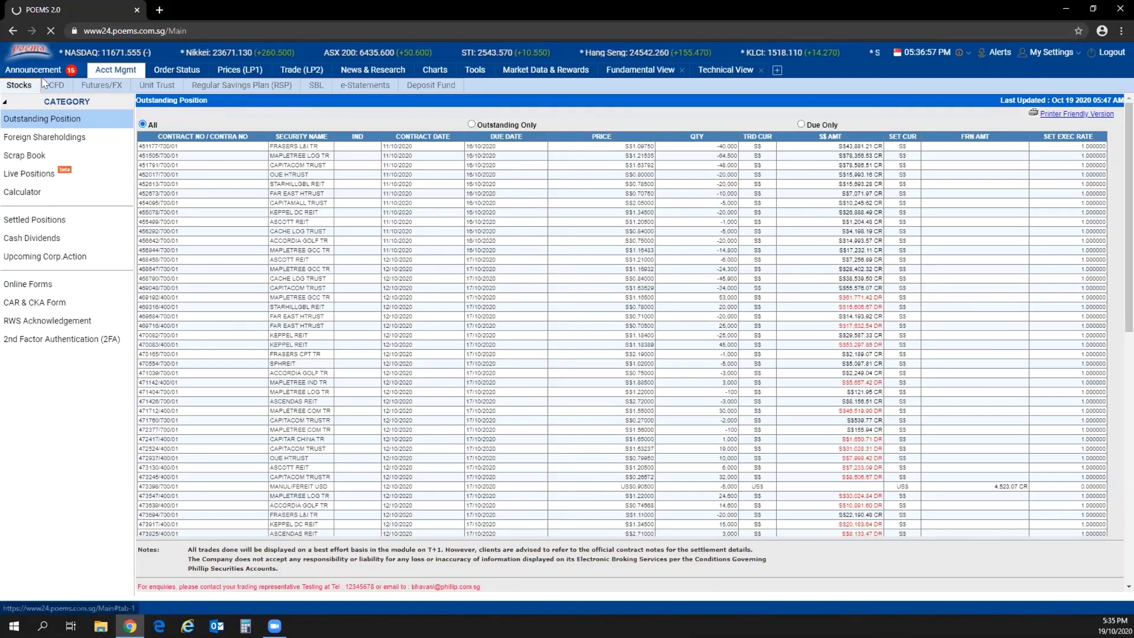
# - Check the CFD categories, then list Foreign Shareholdings JAYA TIASA and KAREX BERHAD
pyautogui.click(56, 85)
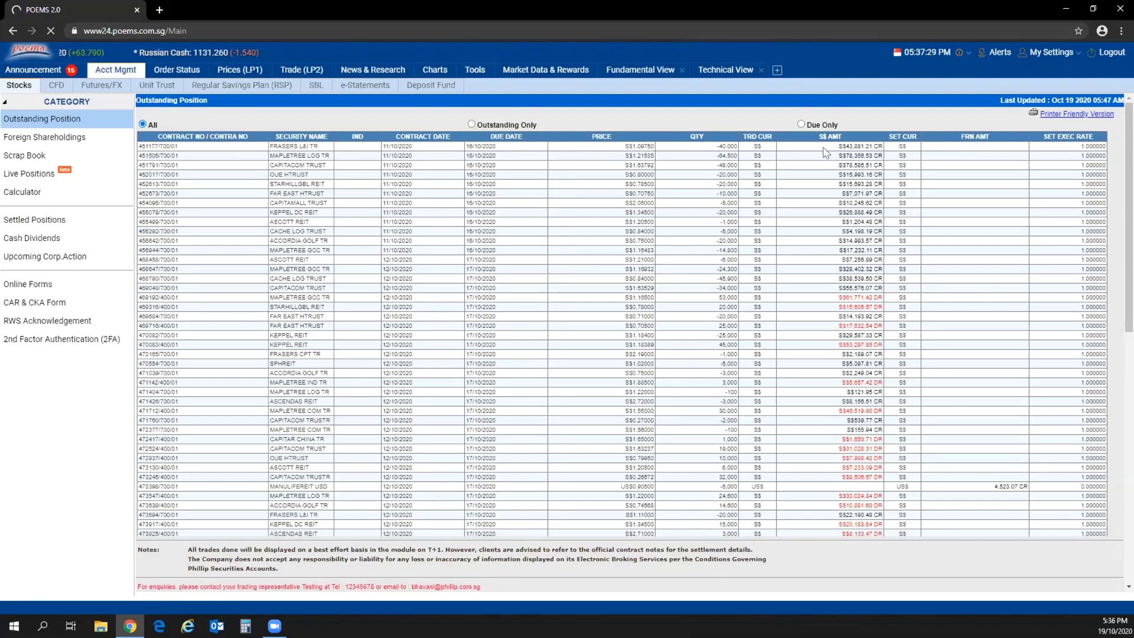
pyautogui.click(47, 142)
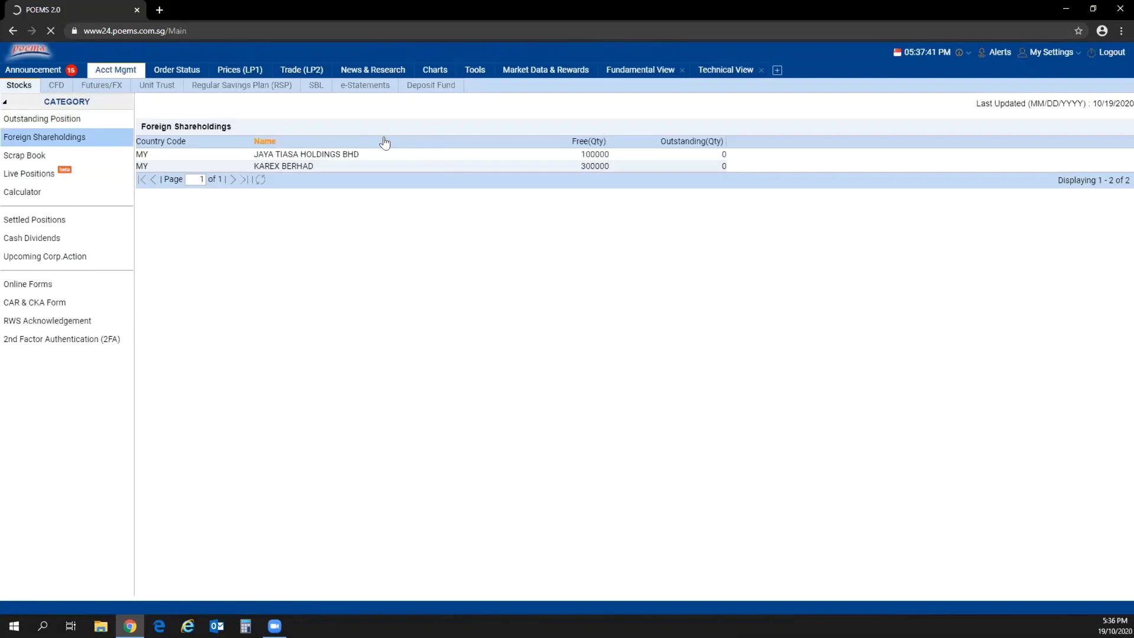
pyautogui.click(13, 155)
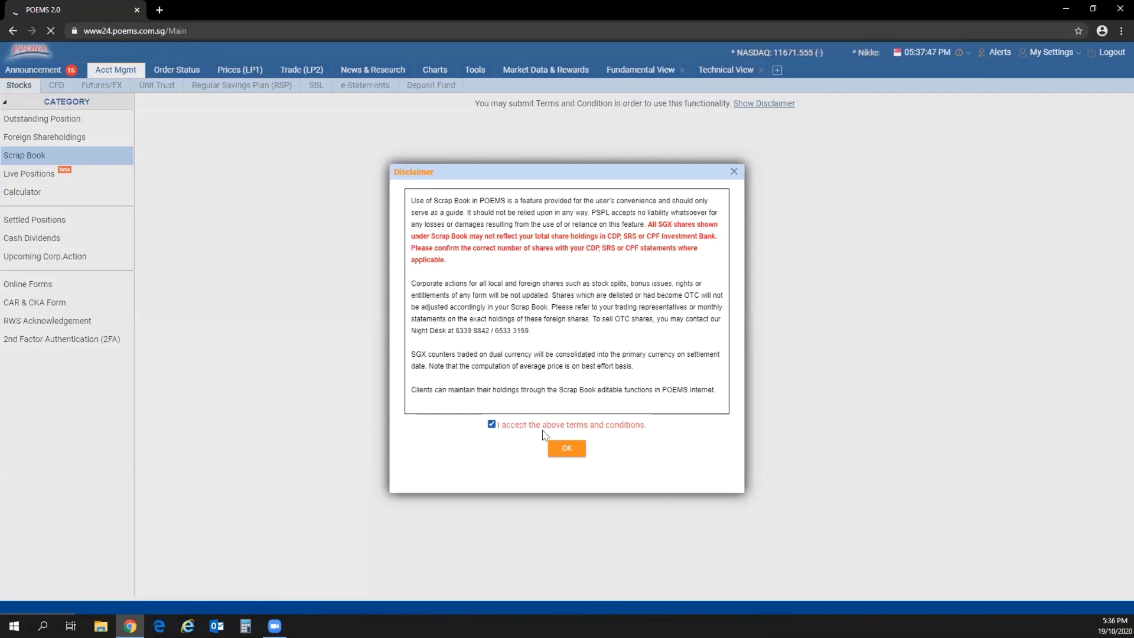
# - Accept the Scrap Book disclaimer and make the DBS, SATS and SIA holdings editable
pyautogui.click(567, 448)
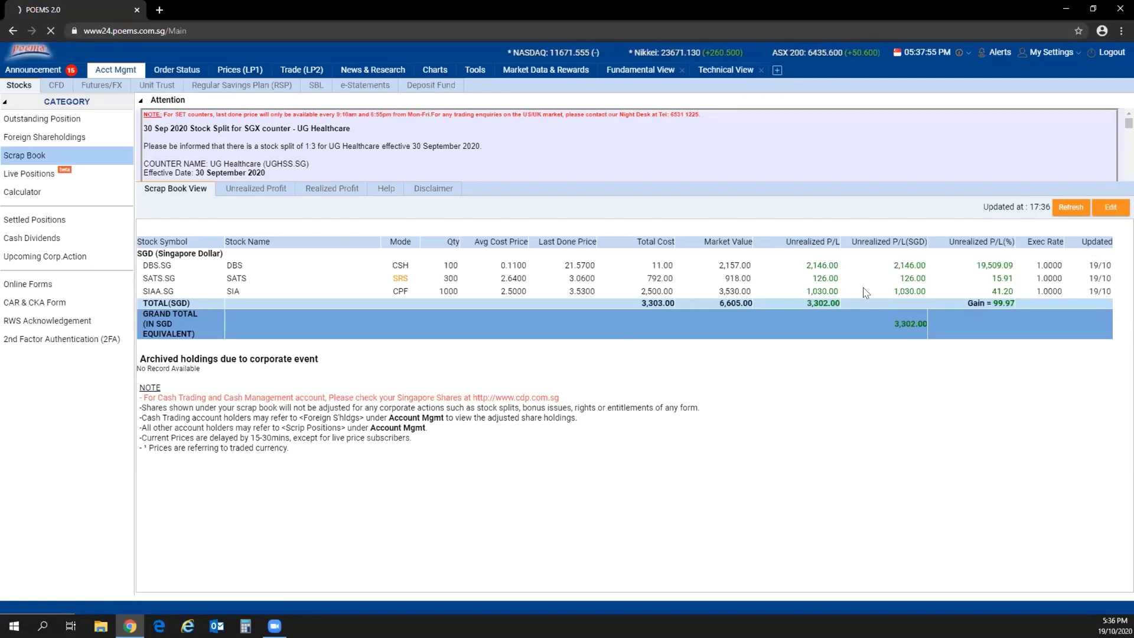
pyautogui.click(1111, 207)
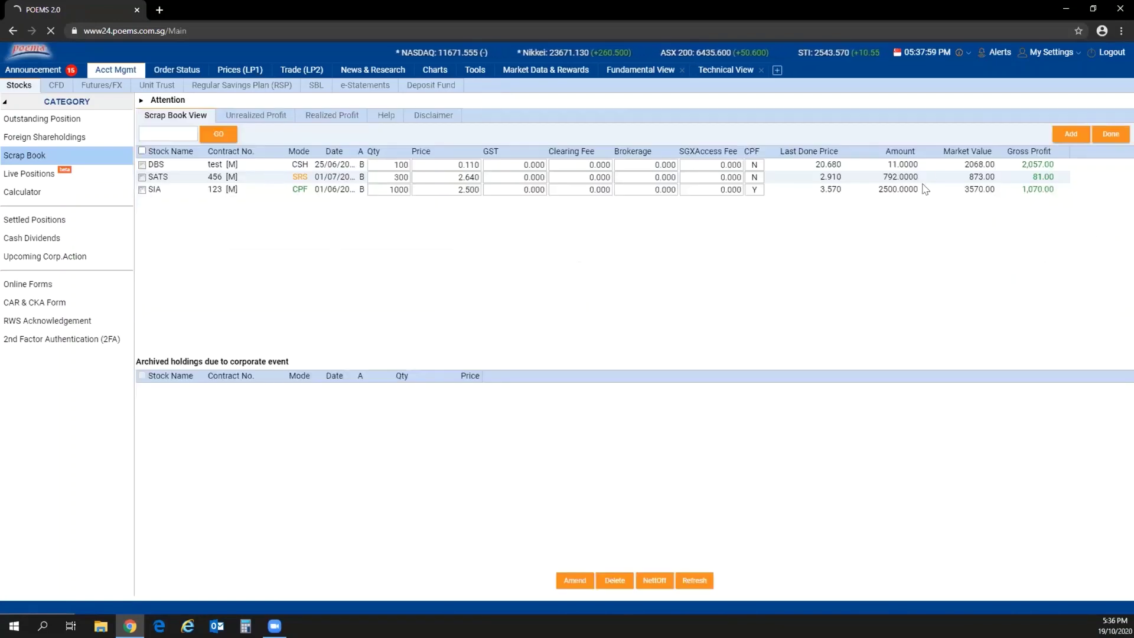
# - Preview the Add New Contract No form without saving, finish editing, and view Live Positions
pyautogui.click(1063, 135)
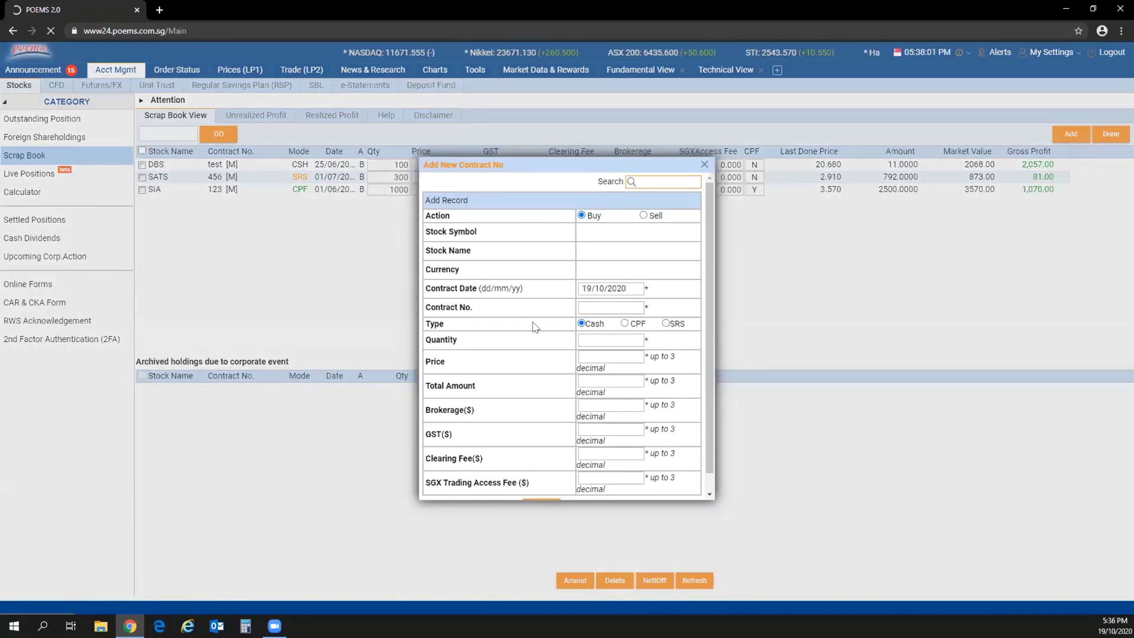
pyautogui.click(704, 164)
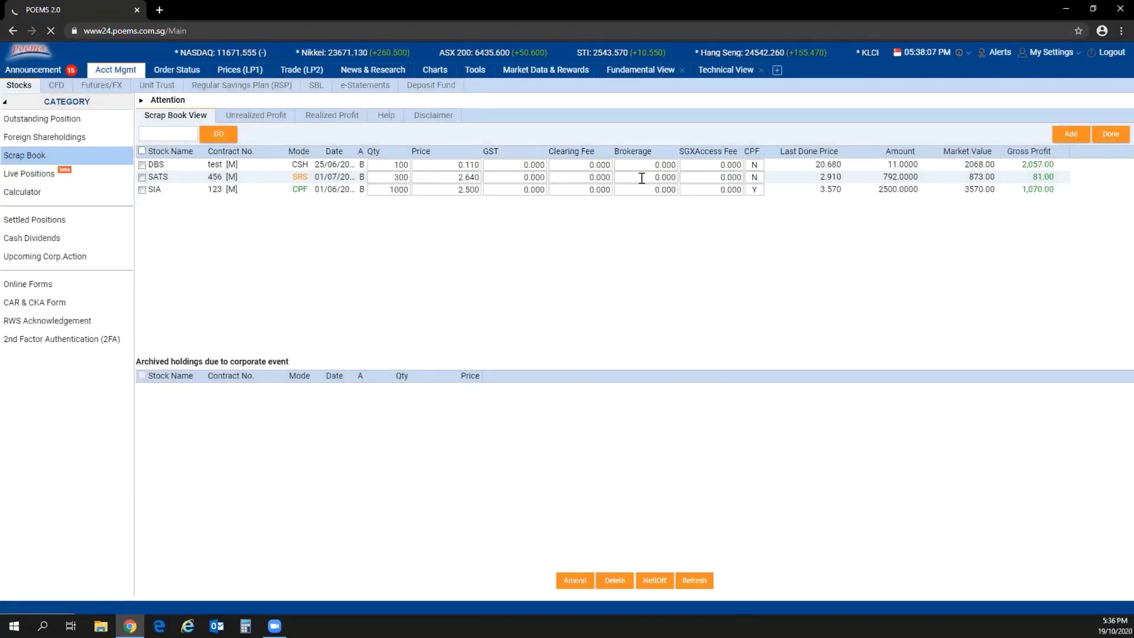
pyautogui.click(1102, 134)
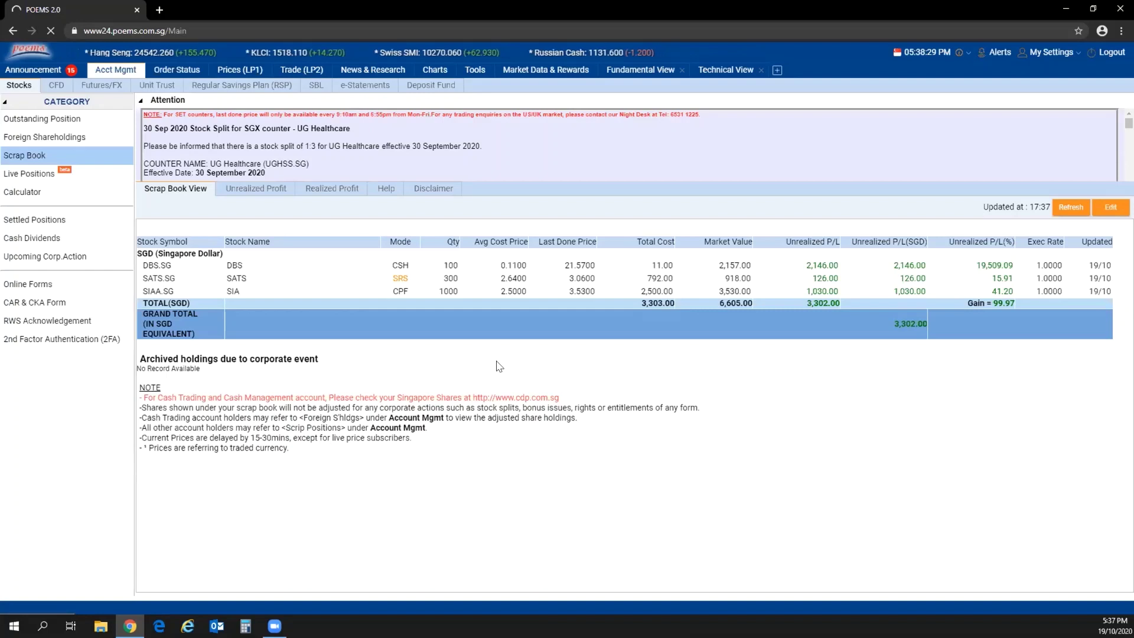
pyautogui.click(73, 176)
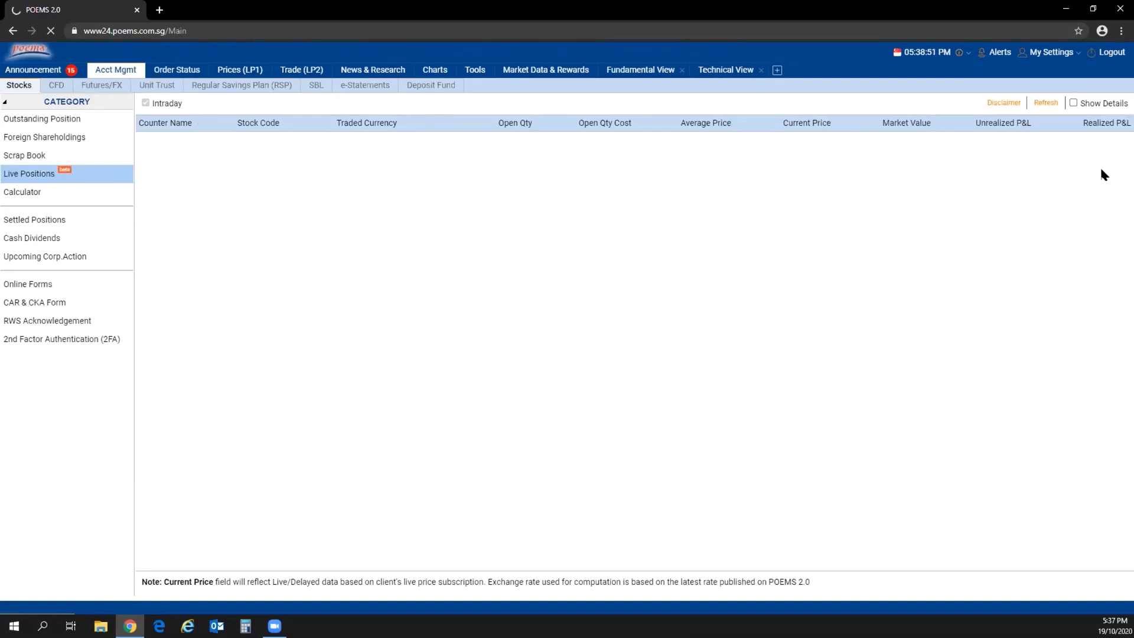
# - Try the P&L and Contract Value calculators, then show Settled Positions for recent months
pyautogui.click(34, 159)
pyautogui.click(37, 192)
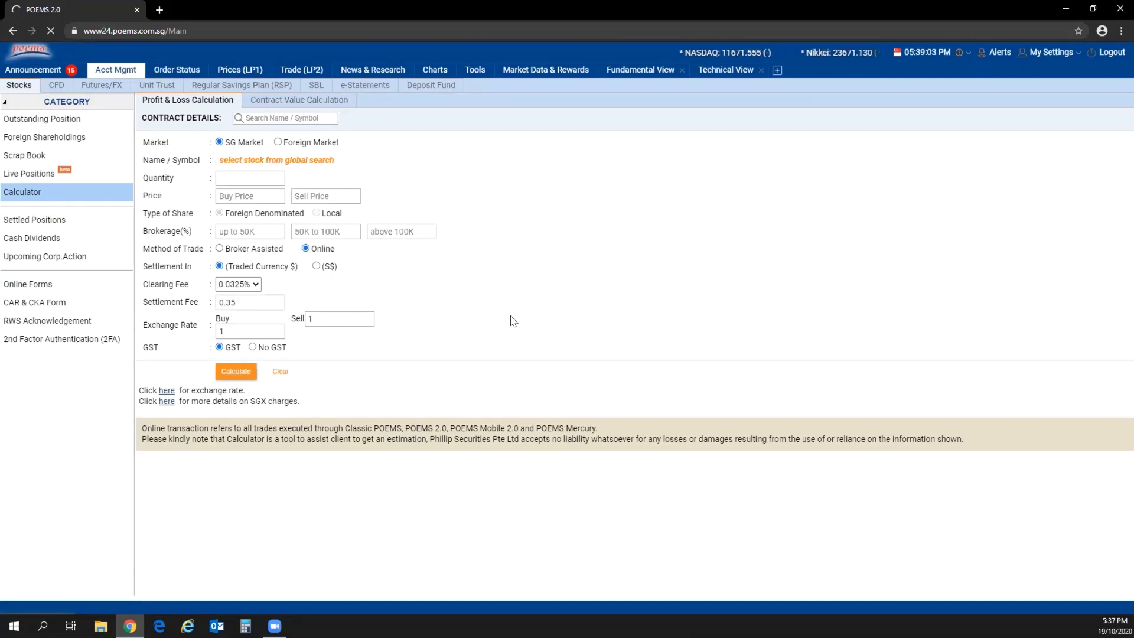
pyautogui.click(248, 99)
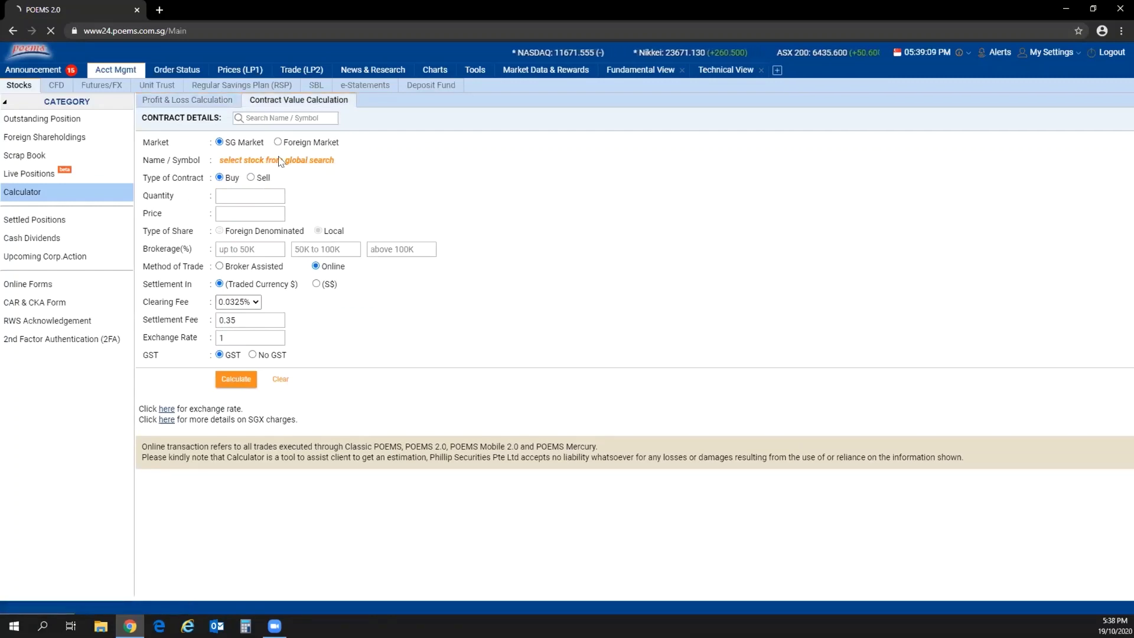
pyautogui.click(75, 223)
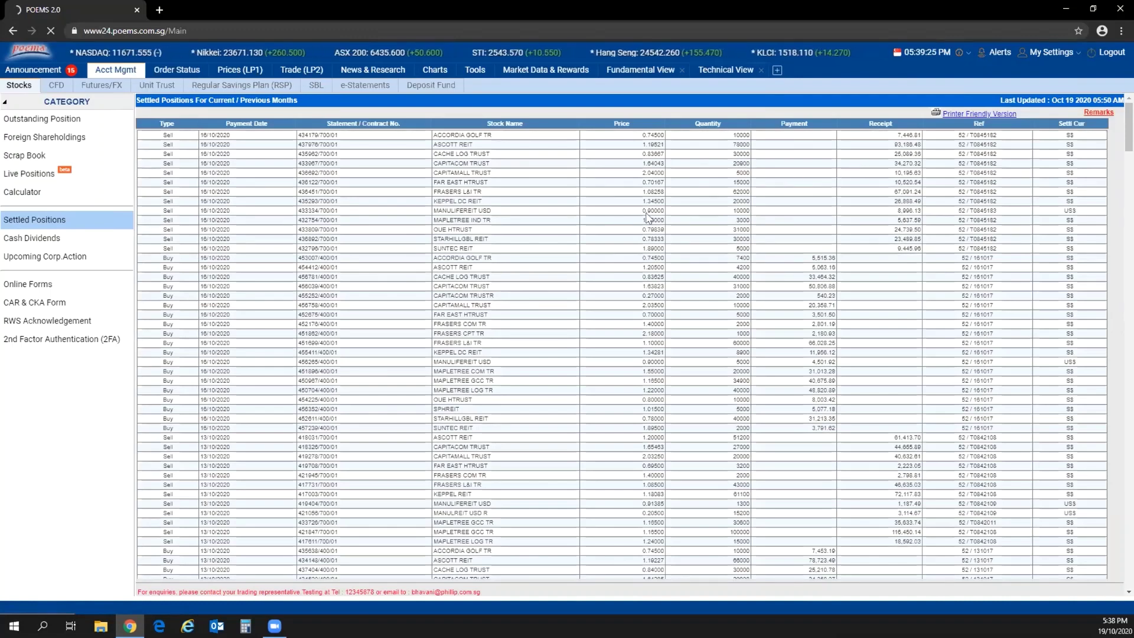
# - Show cash dividends received starting from OCT 2019
pyautogui.click(88, 243)
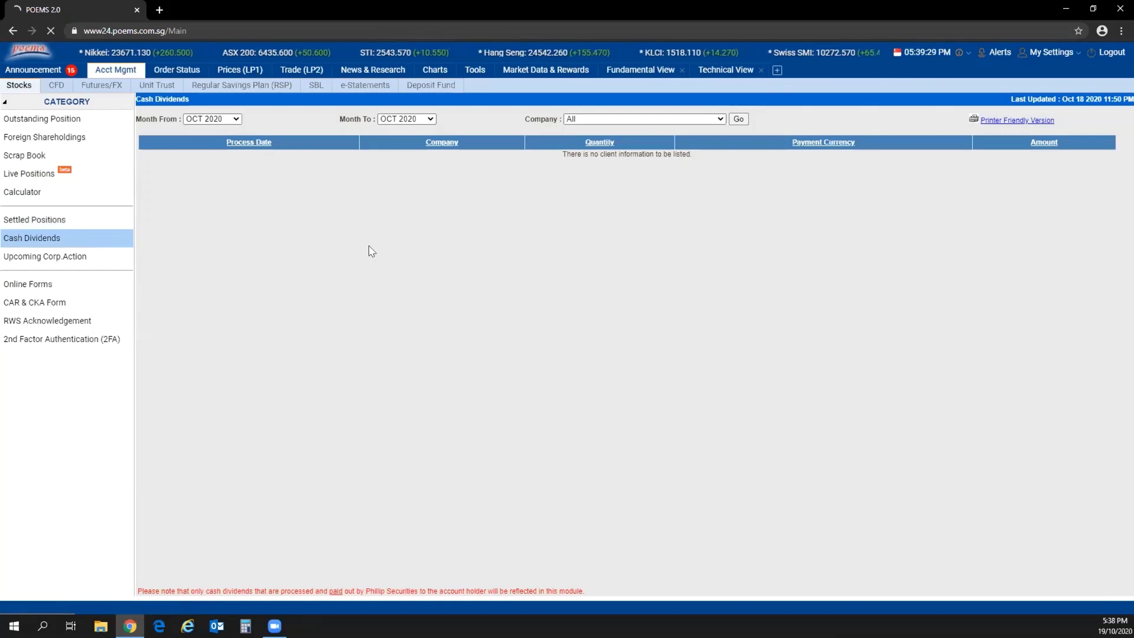
pyautogui.click(208, 119)
pyautogui.click(207, 247)
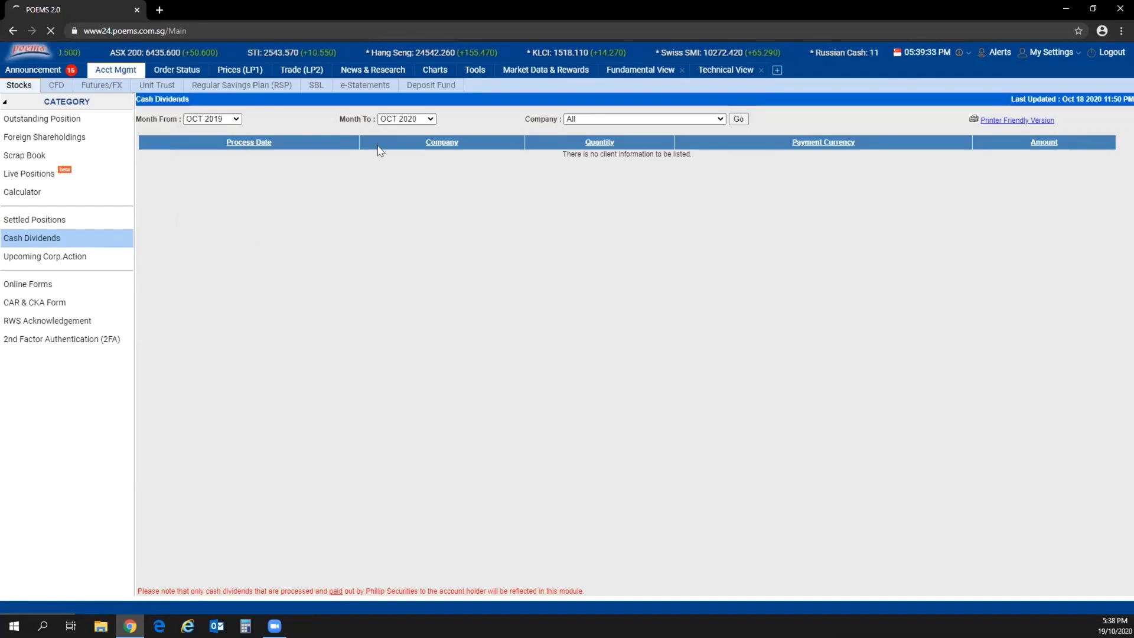
# - Review Upcoming Corp.Action, then bring up the U.S. Tax Forms in Online Forms
pyautogui.click(78, 257)
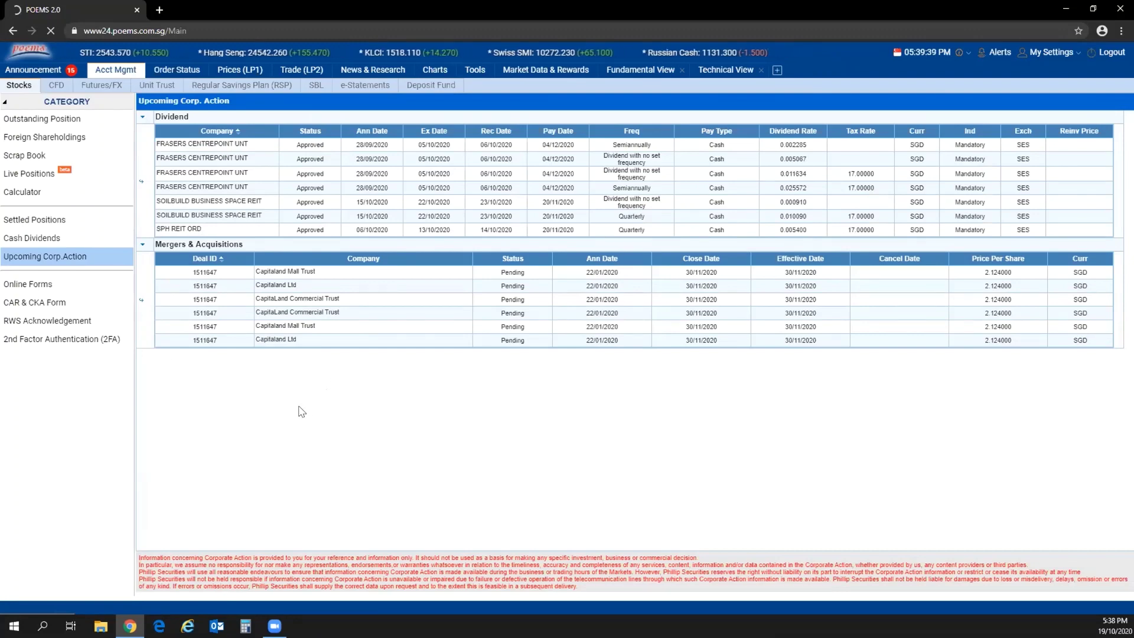
pyautogui.click(17, 287)
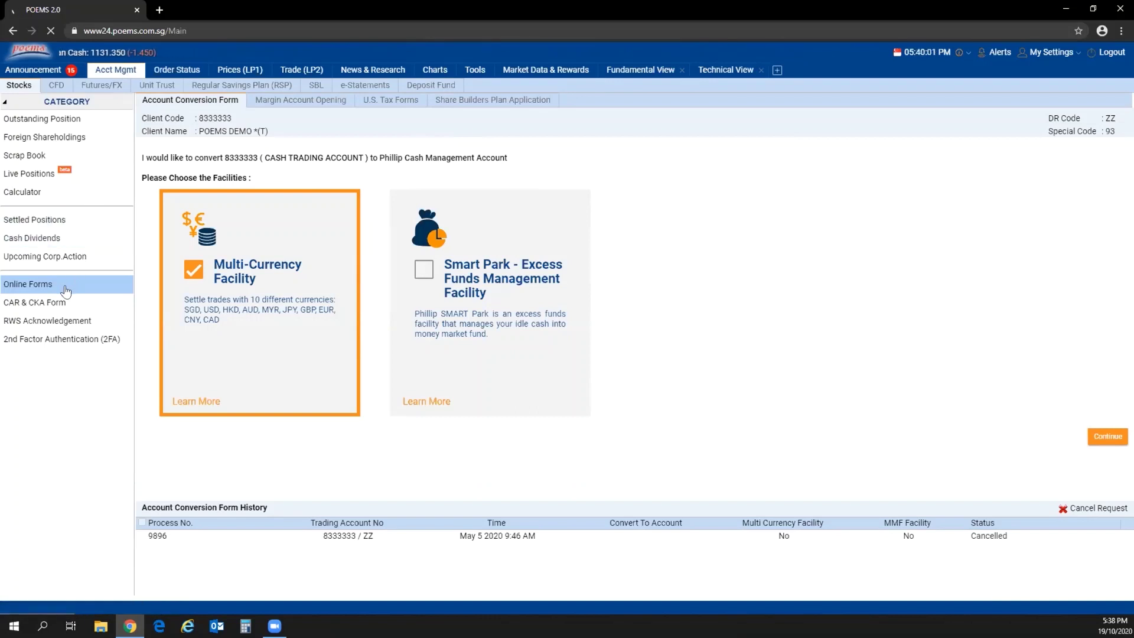
pyautogui.click(397, 109)
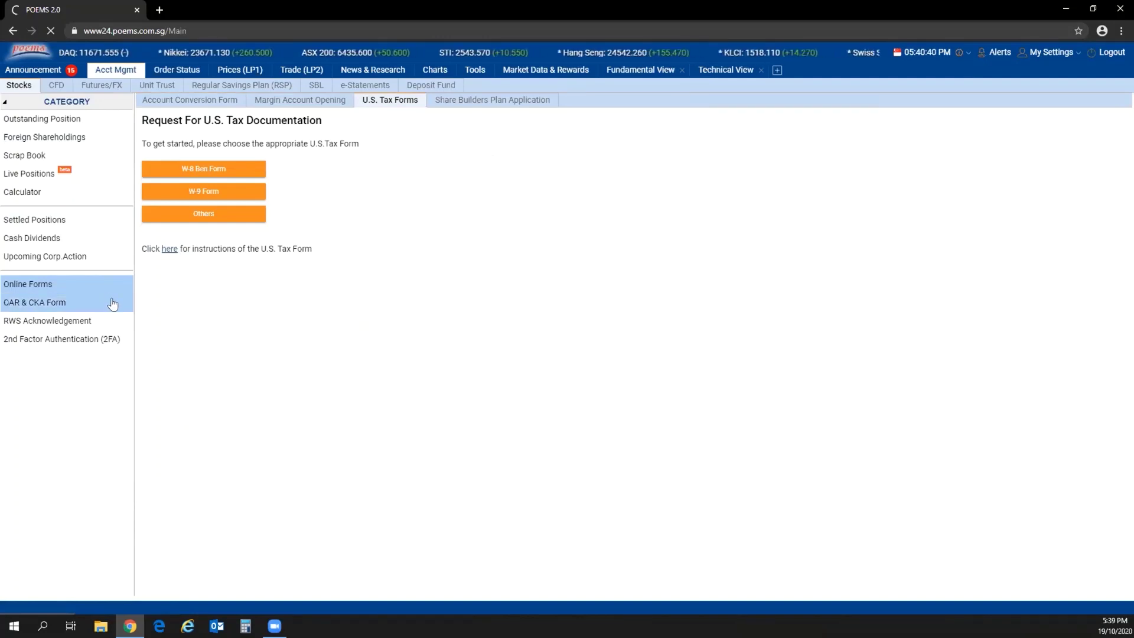
# - Show the CAR & CKA Form page explaining the account review and knowledge assessment
pyautogui.click(112, 303)
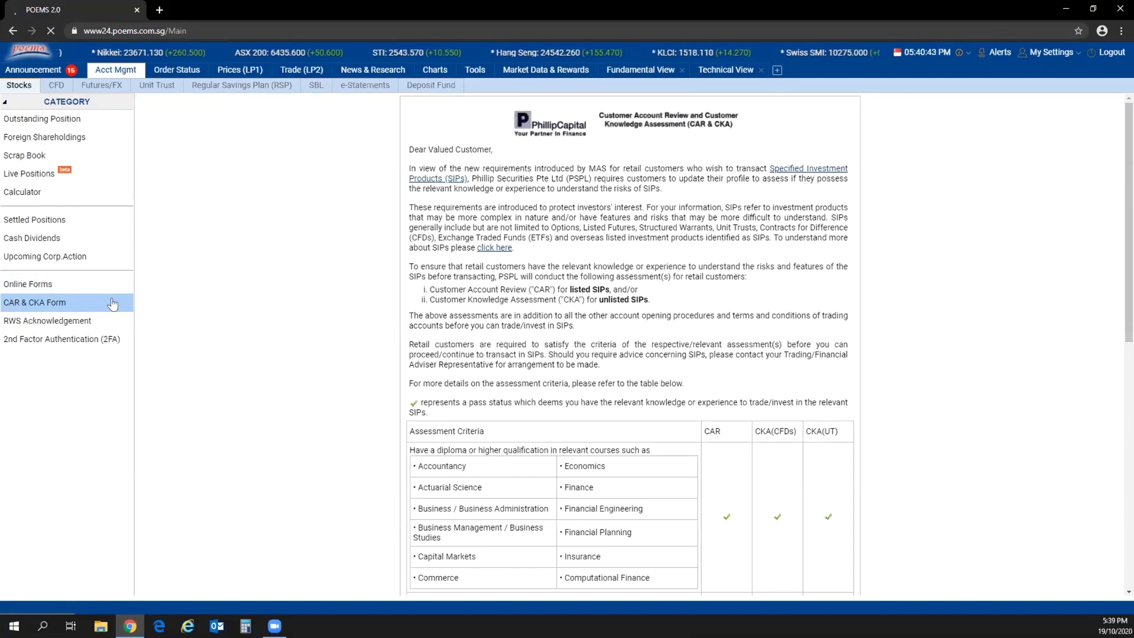
# - Read the RWS Acknowledgement statement, then view Prices with SGX Top 30 Volume stocks
pyautogui.click(112, 322)
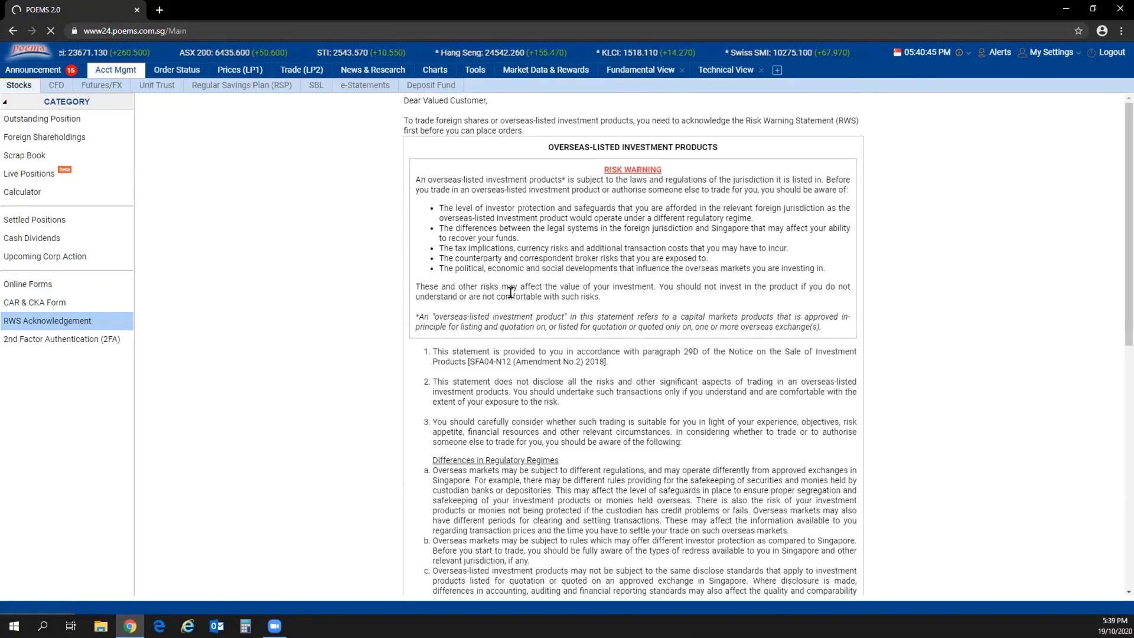
pyautogui.scroll(-1, 599, 424)
pyautogui.scroll(-6, 599, 424)
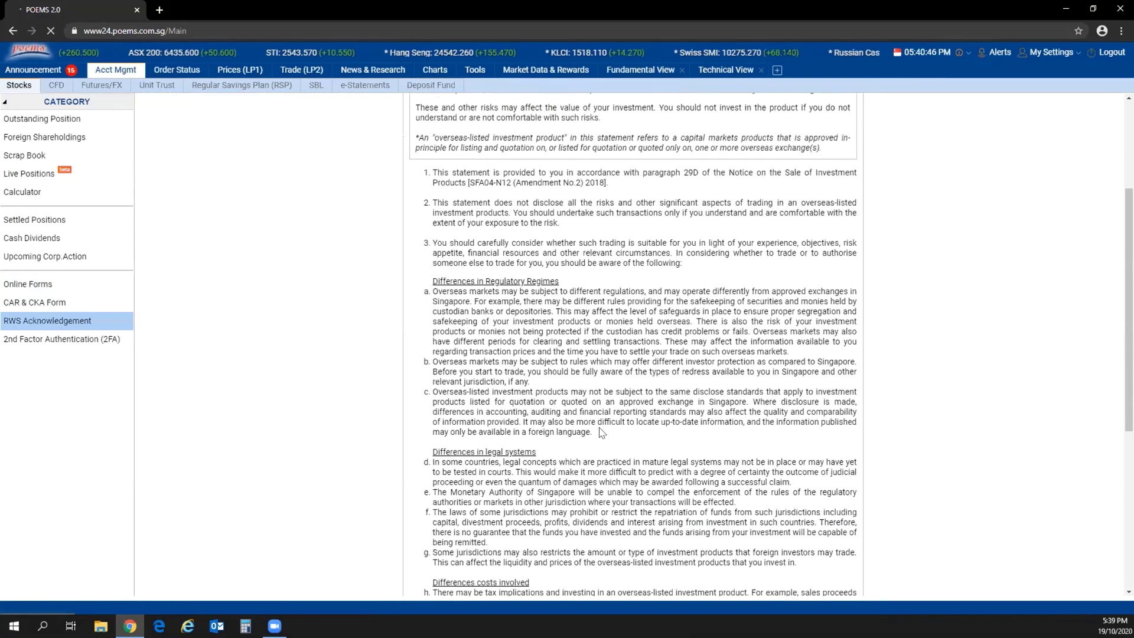
pyautogui.scroll(-2, 599, 425)
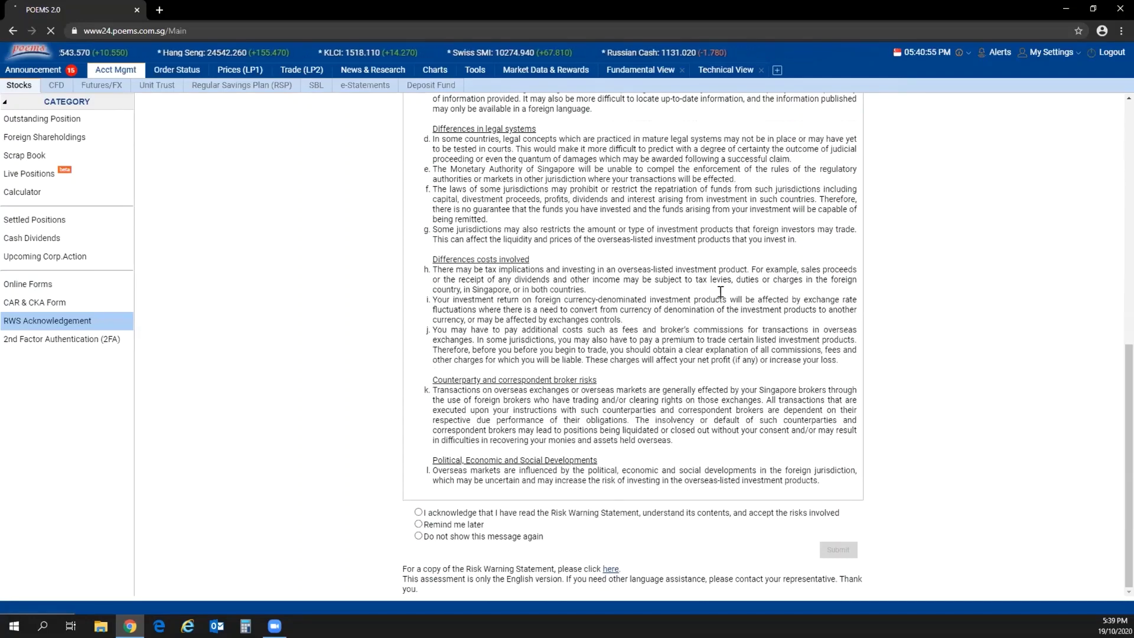
pyautogui.scroll(10, 679, 354)
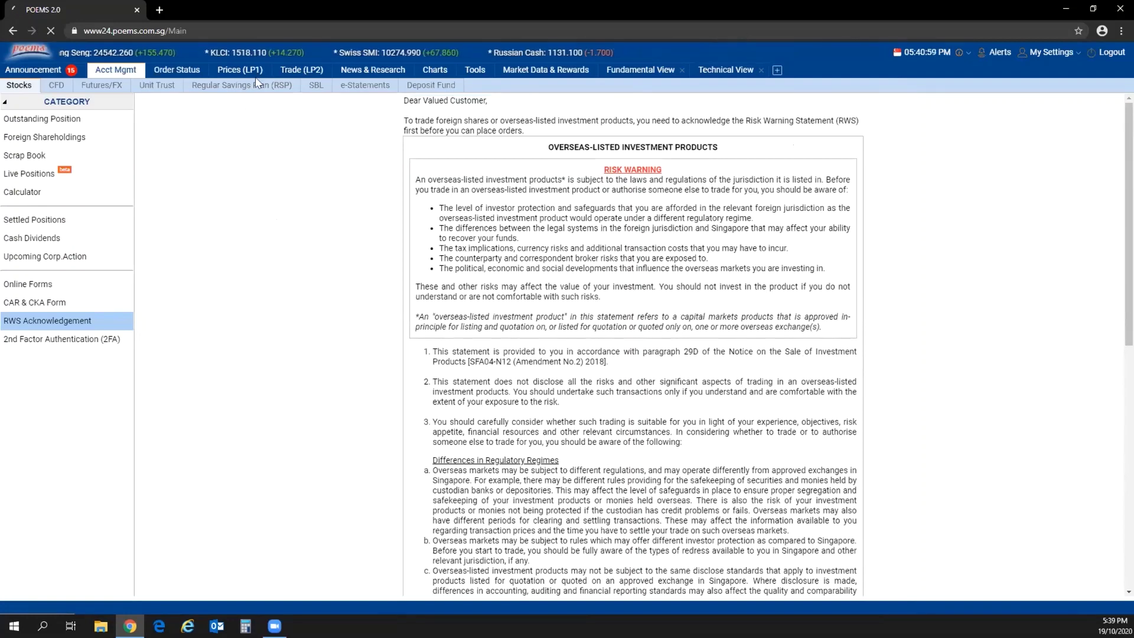
pyautogui.click(242, 68)
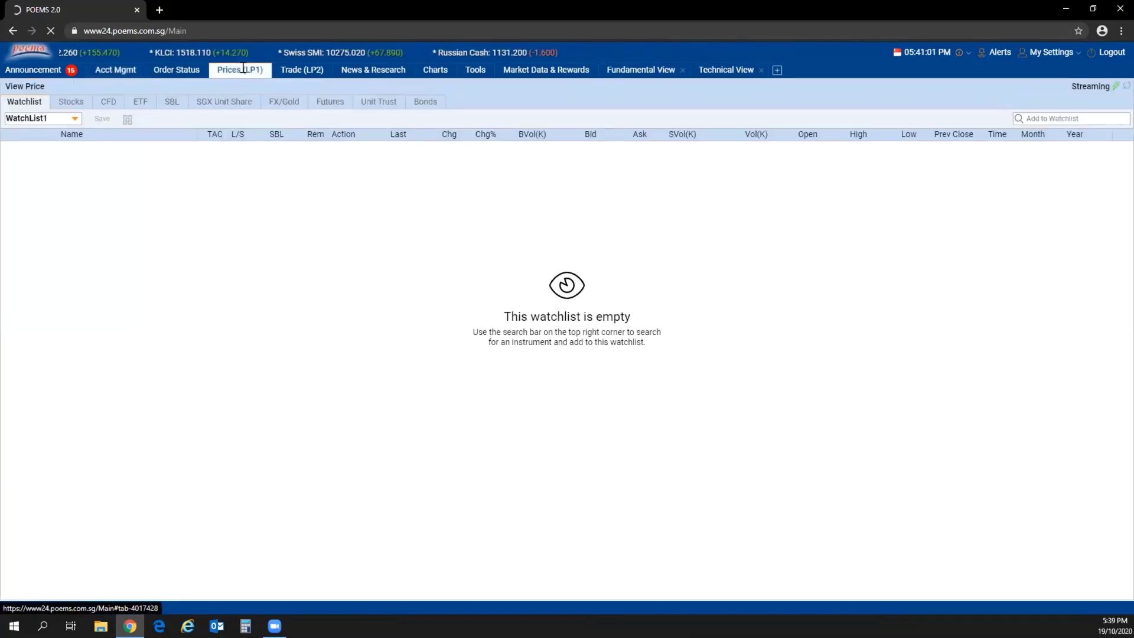
pyautogui.click(63, 102)
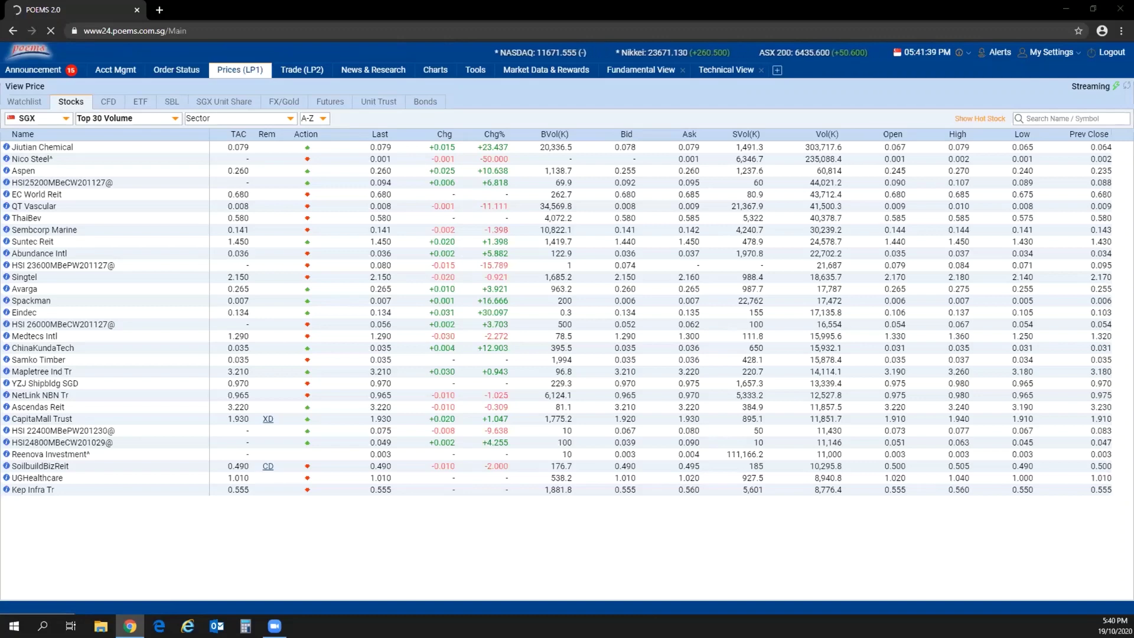
# - Open the SGX exchange dropdown to list SGX, SET, NYSE, Nasdaq, HKEx, ASX and more
pyautogui.moveTo(163, 143)
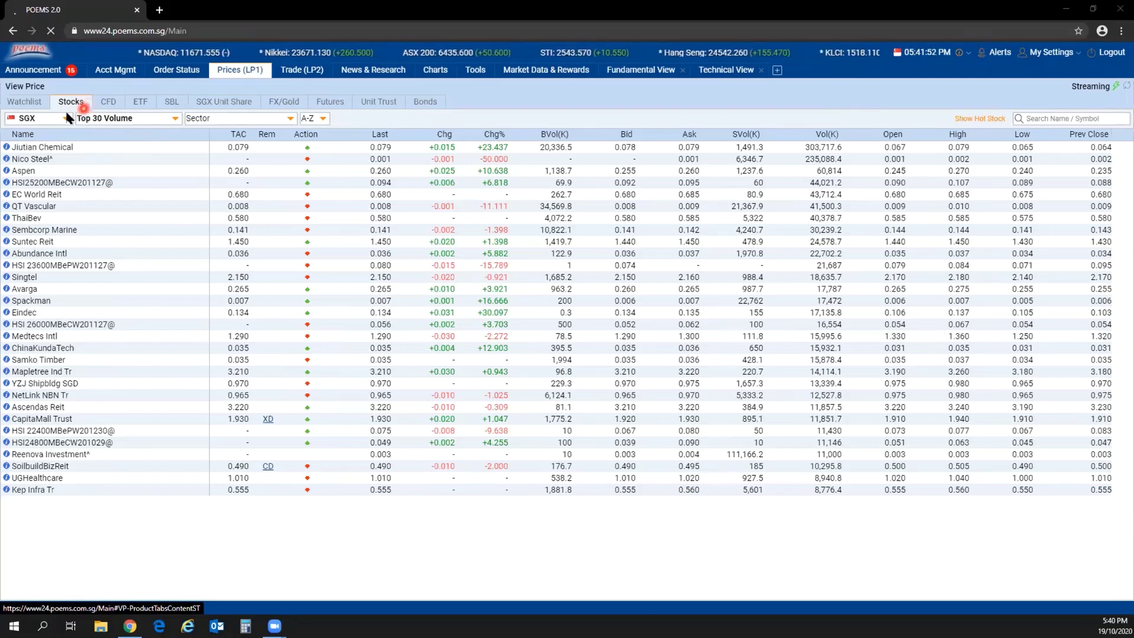
pyautogui.click(64, 119)
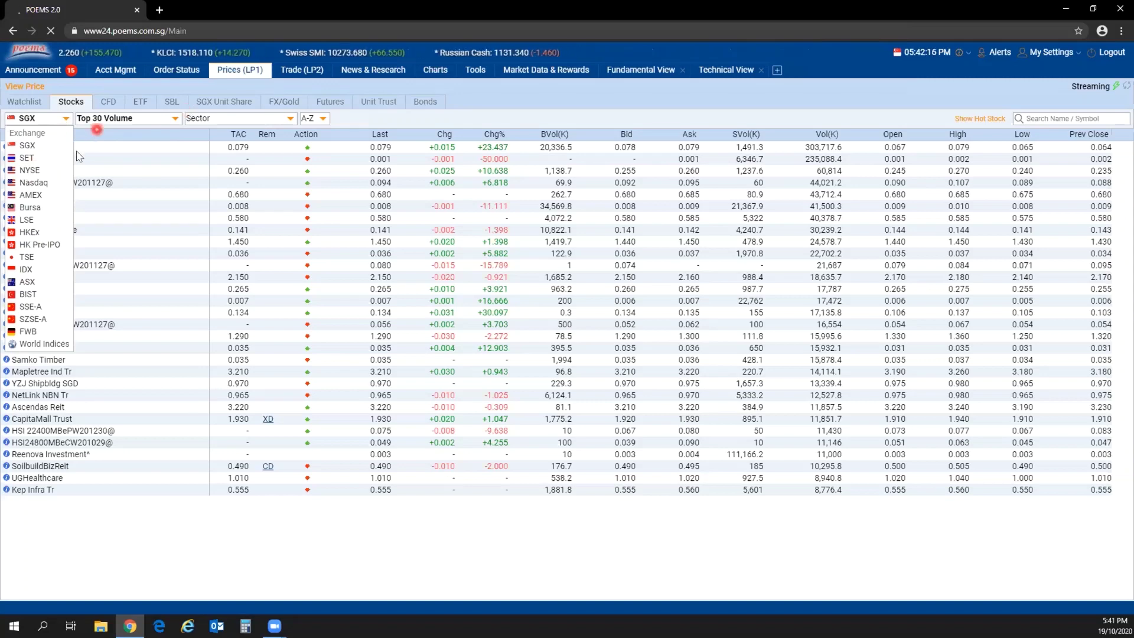
# - Switch the price table to NYSE top-volume stocks, then back to SGX
pyautogui.click(55, 158)
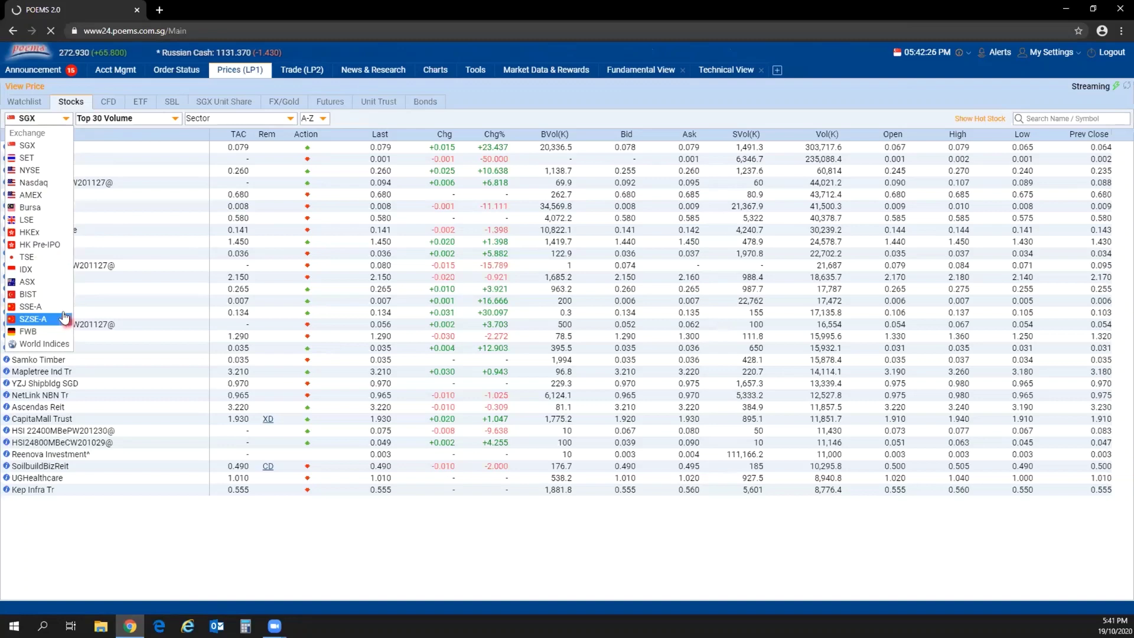
pyautogui.click(68, 120)
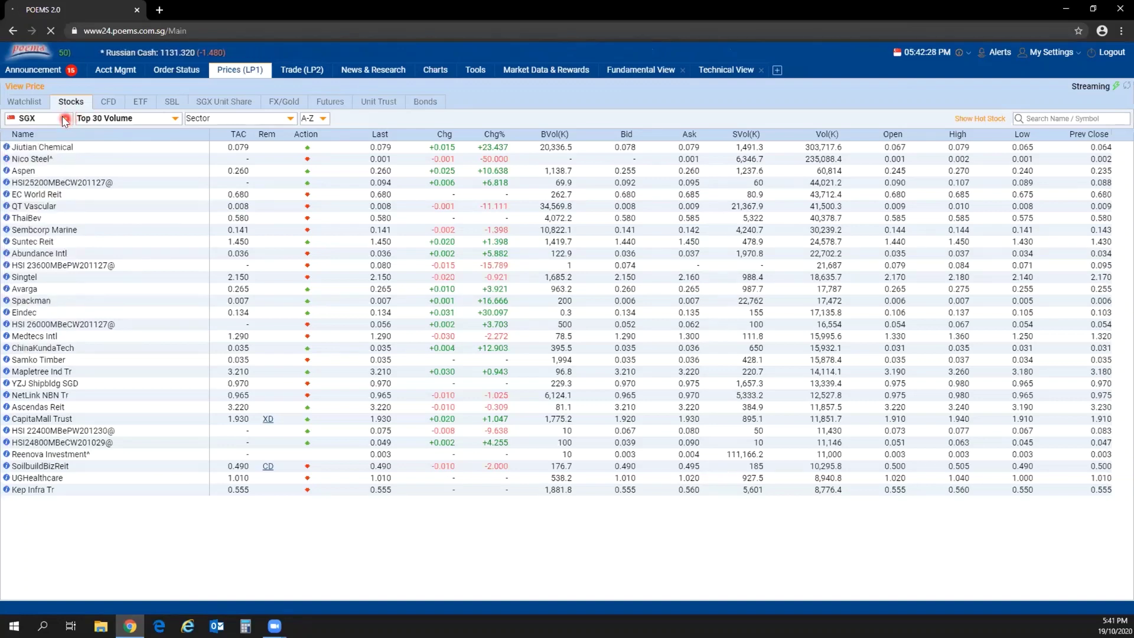
pyautogui.click(65, 119)
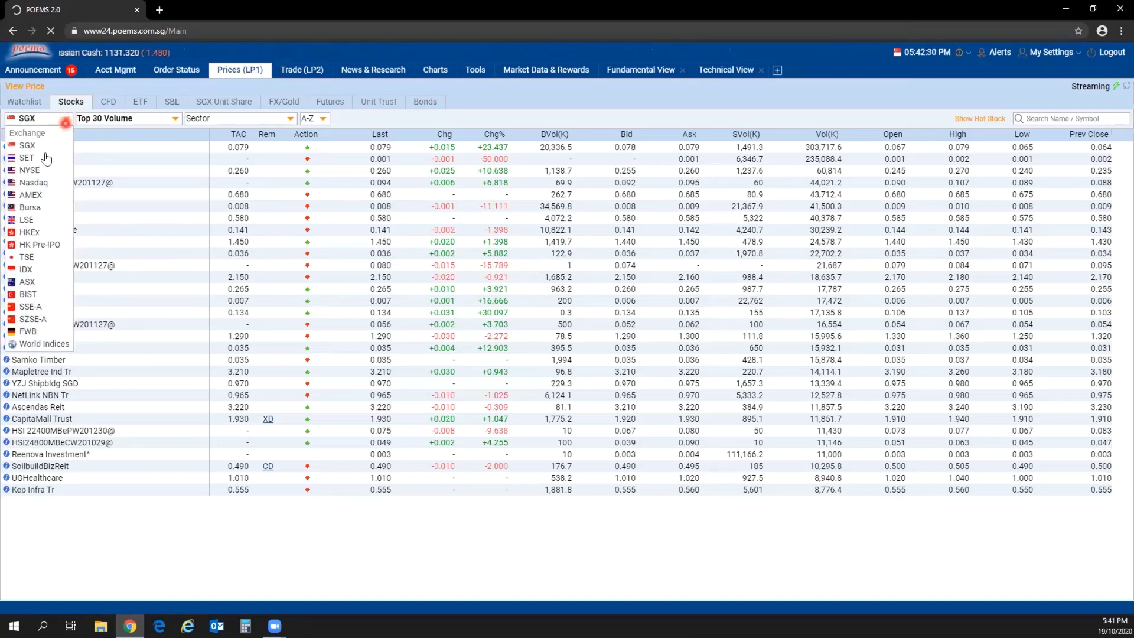
pyautogui.click(50, 171)
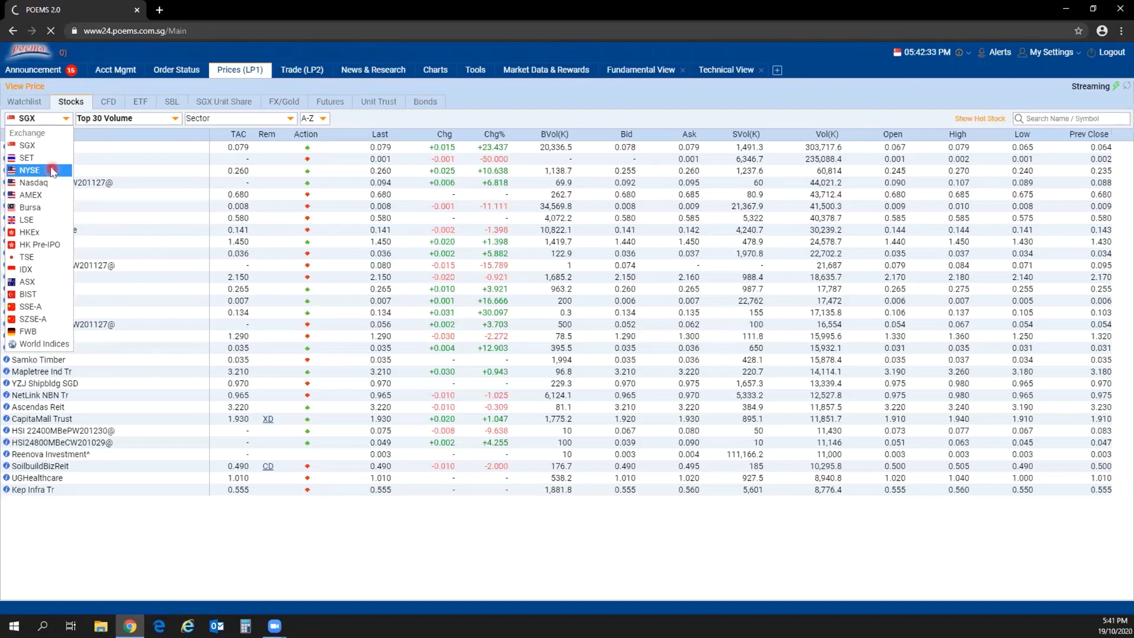
pyautogui.click(54, 171)
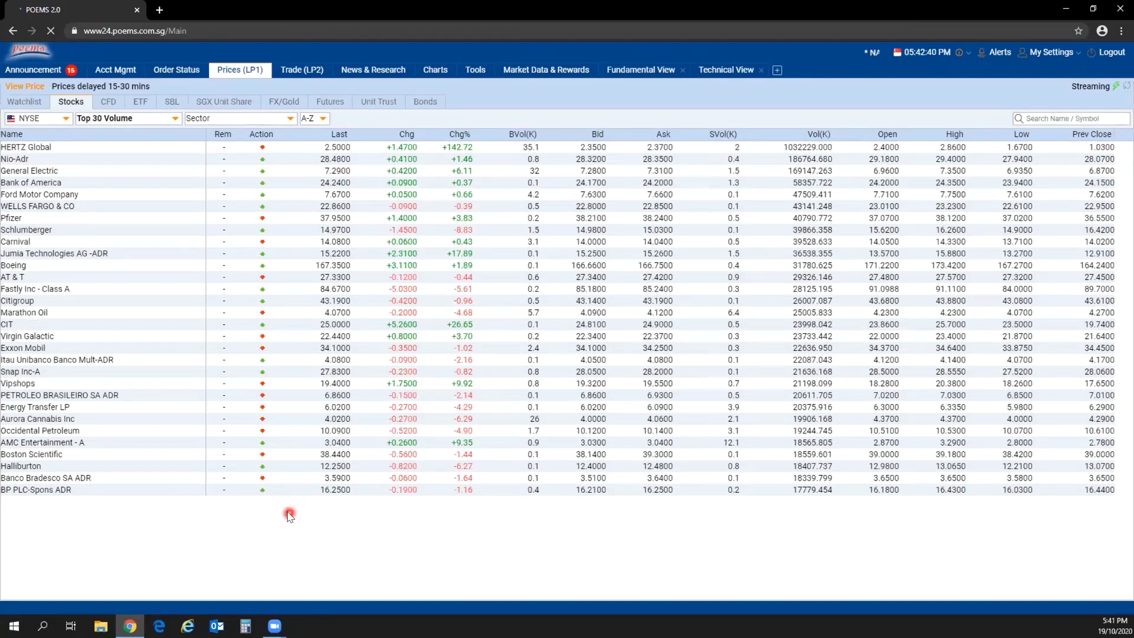
pyautogui.click(57, 118)
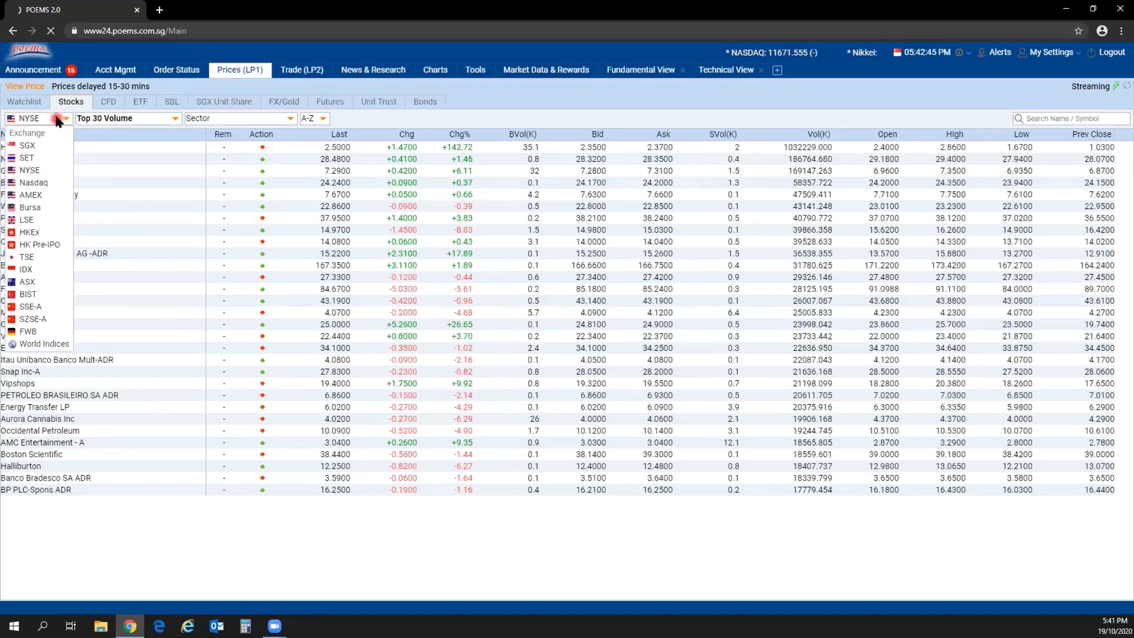
pyautogui.click(58, 146)
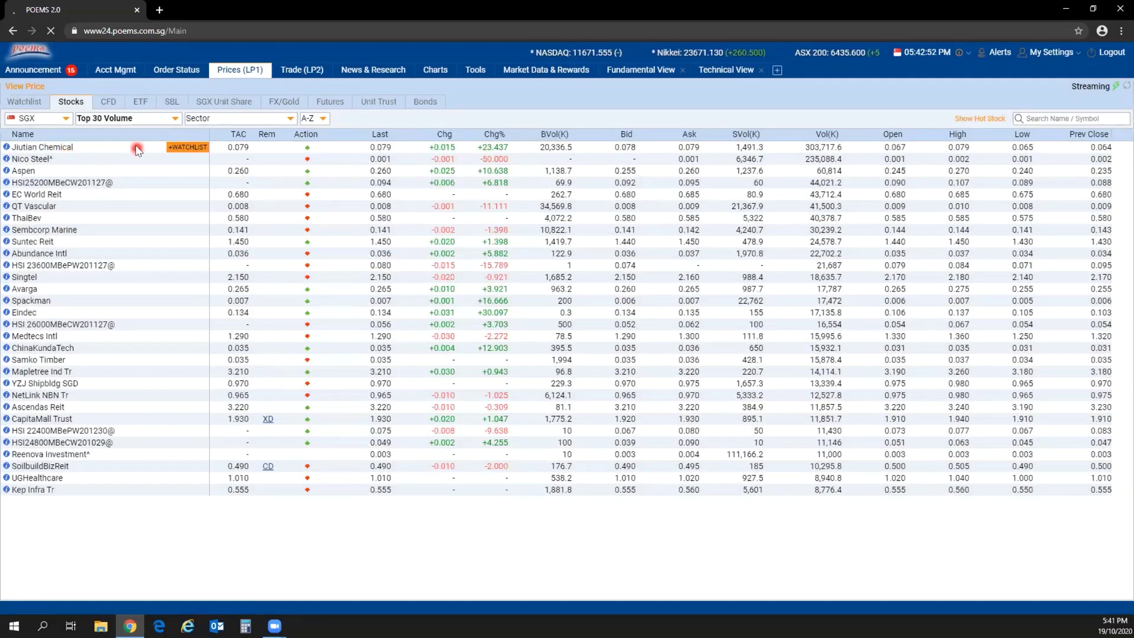
# - Browse the SGX ranking views list, leaving Top 30 Volume selected
pyautogui.click(172, 118)
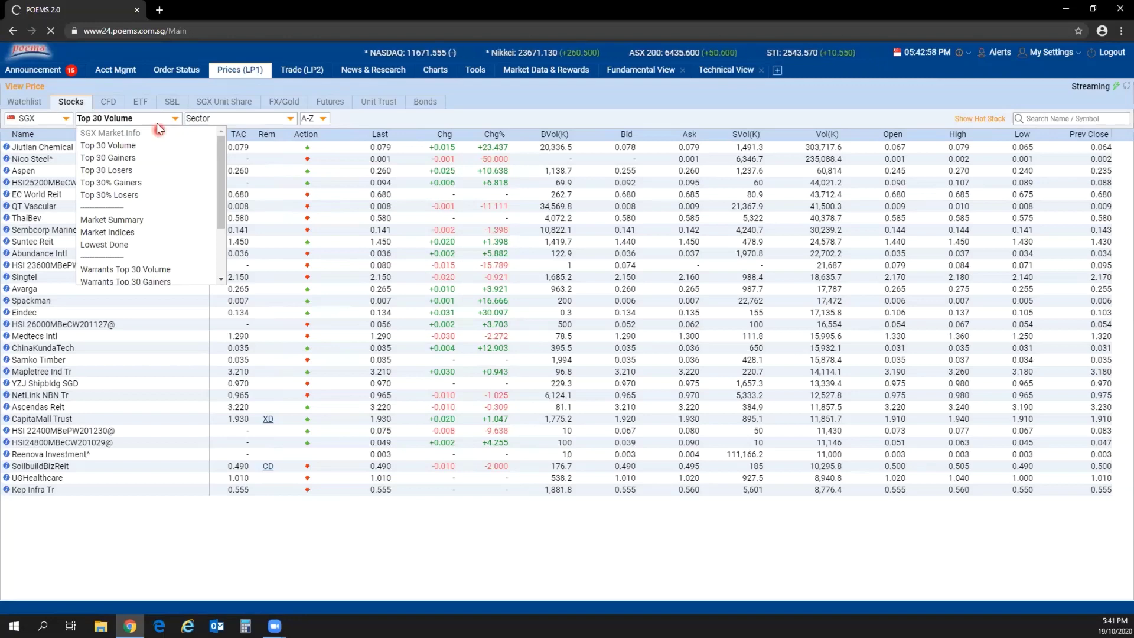
pyautogui.scroll(-3, 170, 155)
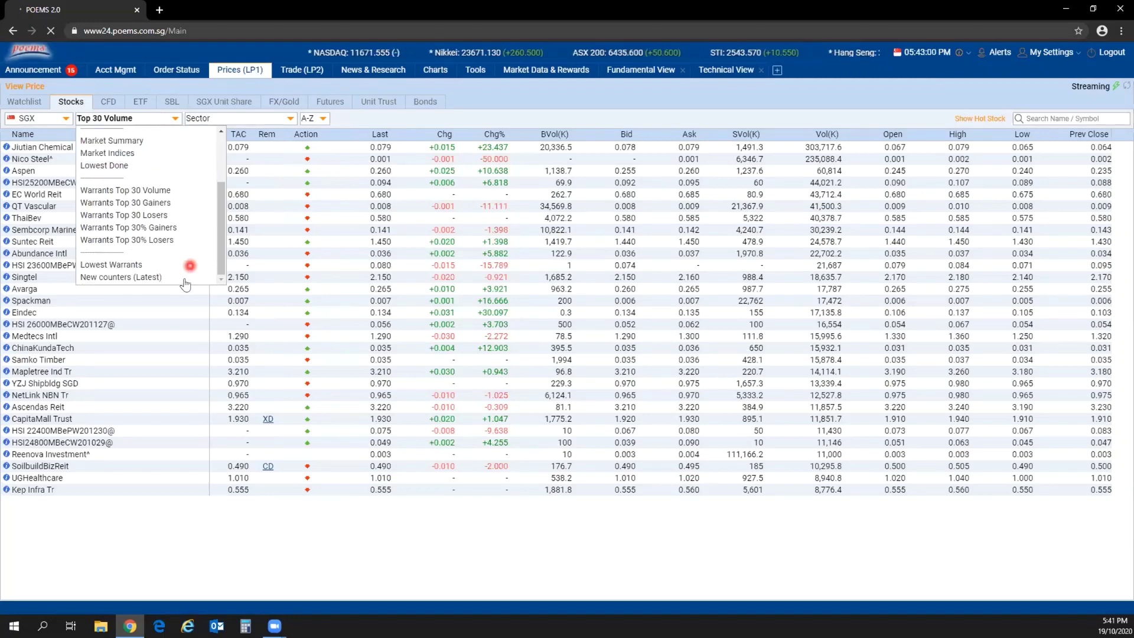
pyautogui.scroll(3, 170, 201)
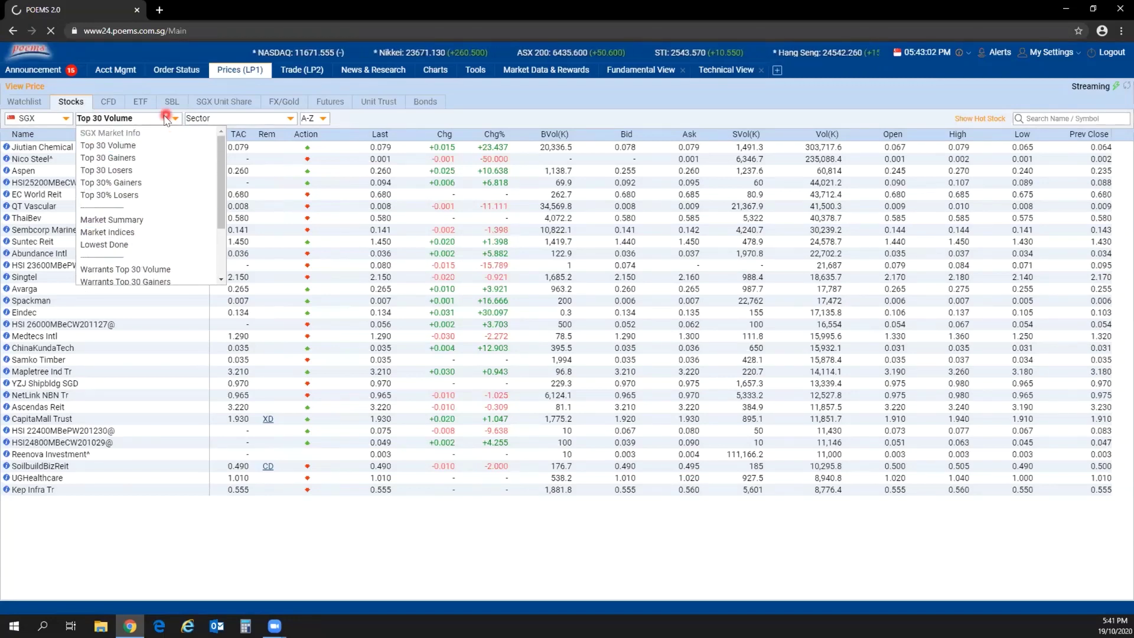
pyautogui.click(166, 120)
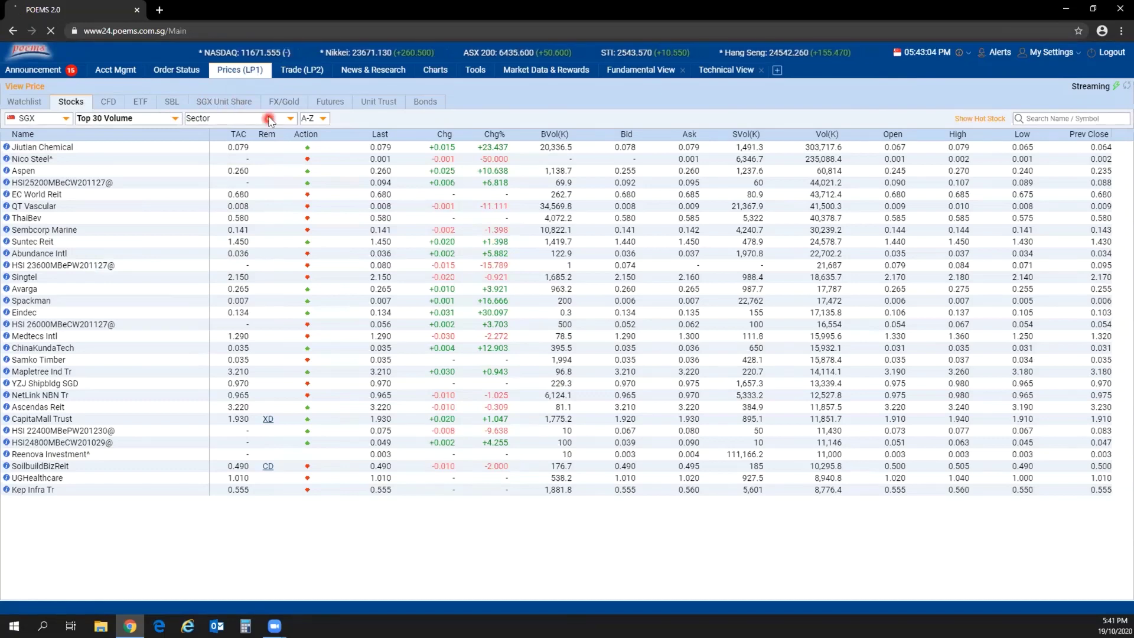
# - Filter the SGX table to Daily Leverage Certificates and page through to page 3
pyautogui.click(271, 120)
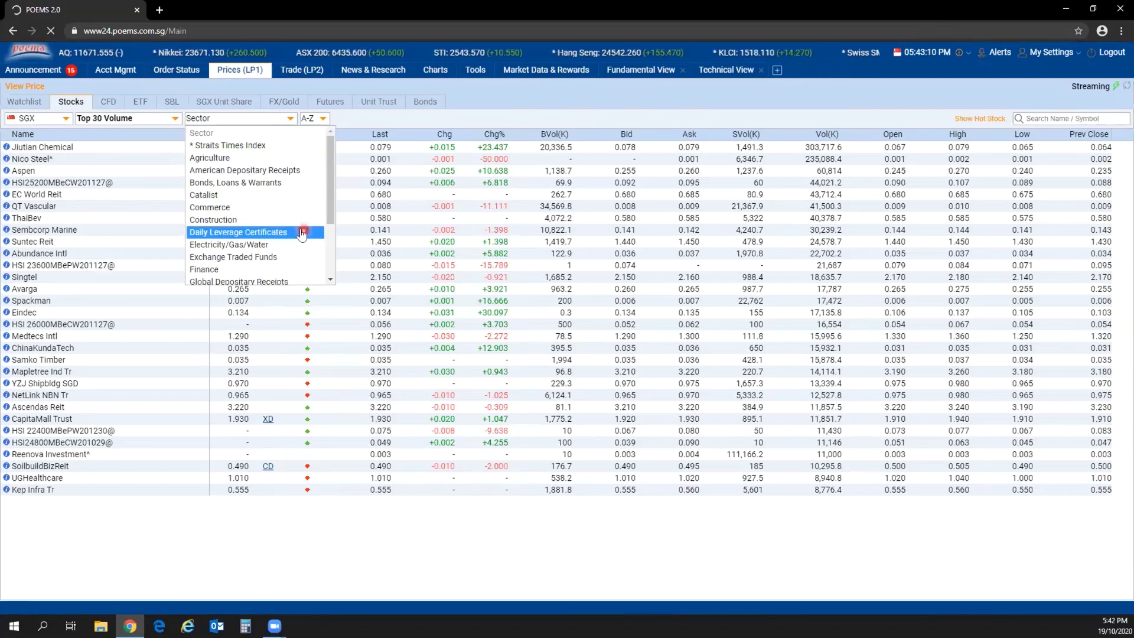
pyautogui.click(302, 232)
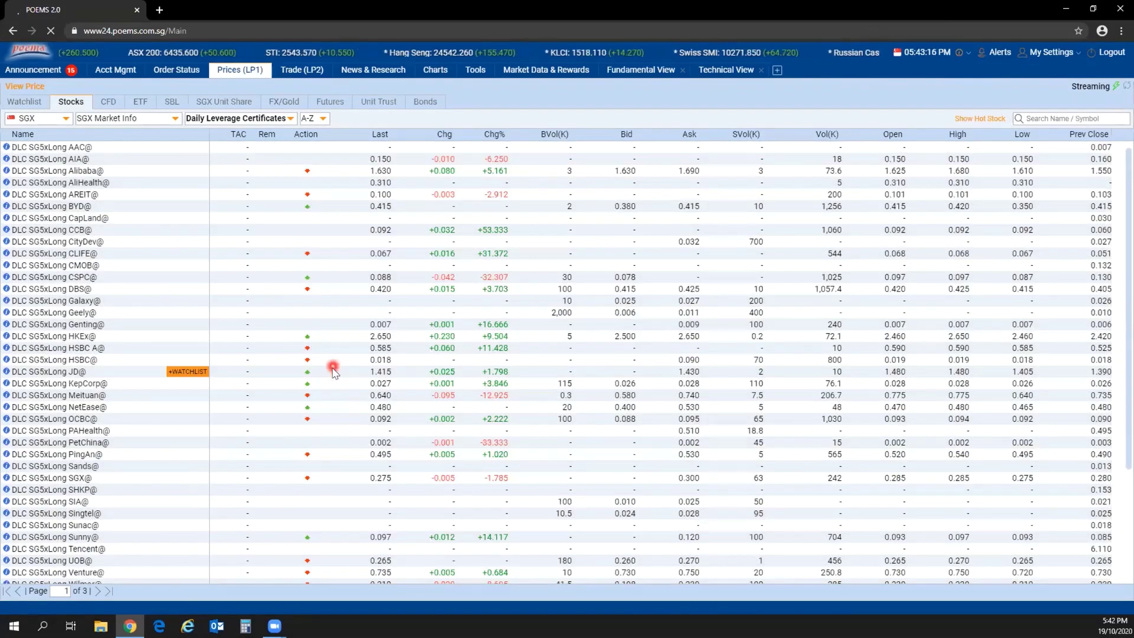
pyautogui.scroll(-3, 330, 372)
pyautogui.scroll(-1, 334, 373)
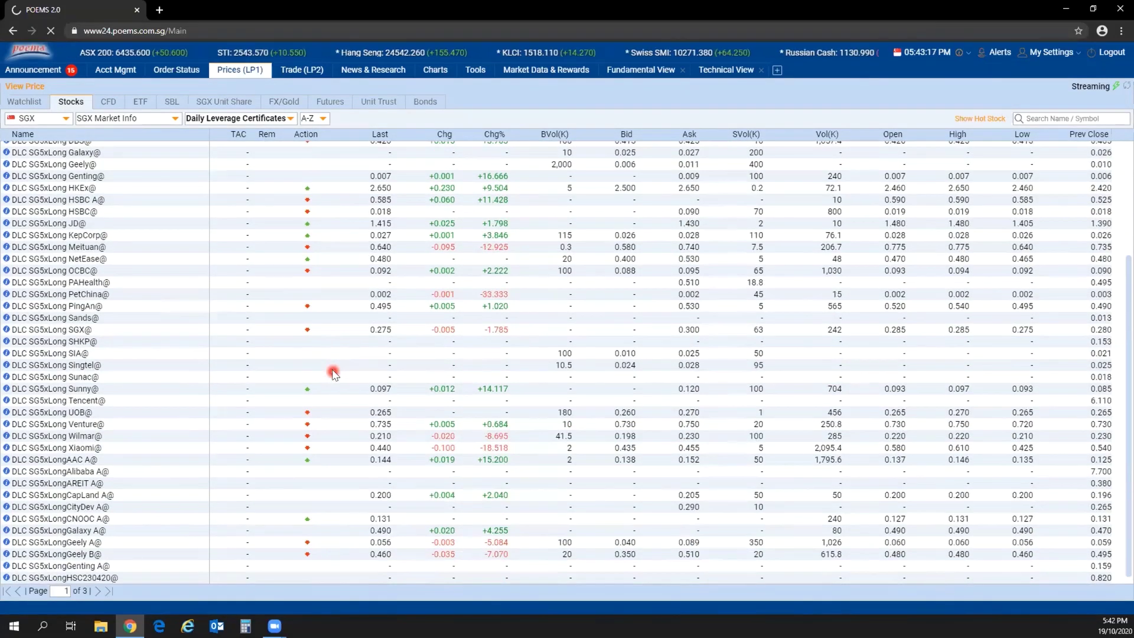
pyautogui.click(94, 592)
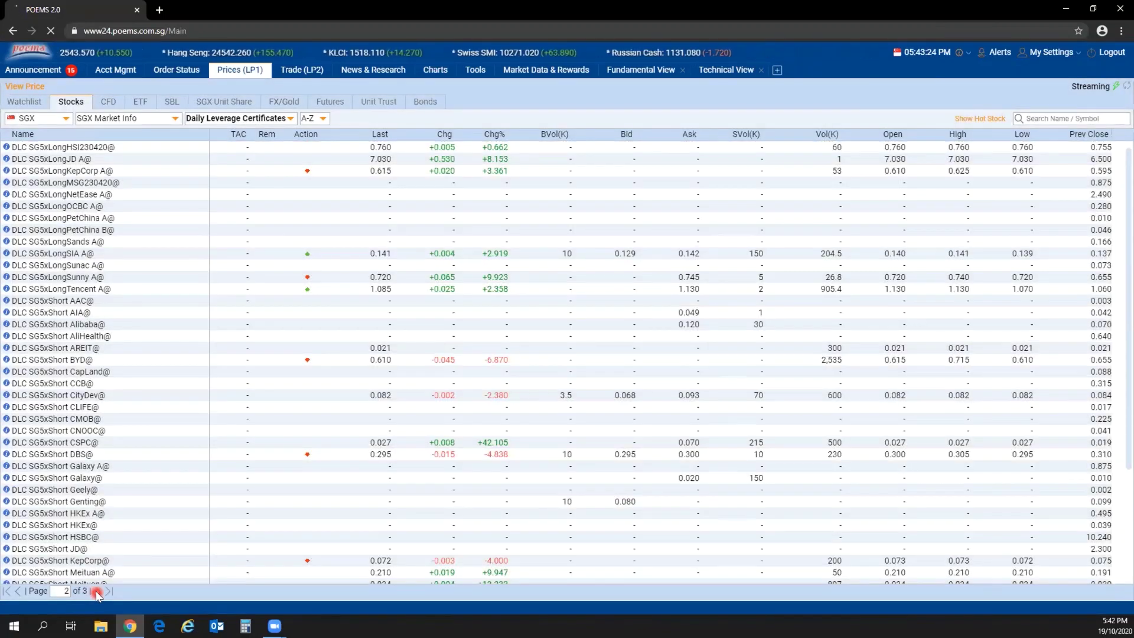
pyautogui.click(96, 592)
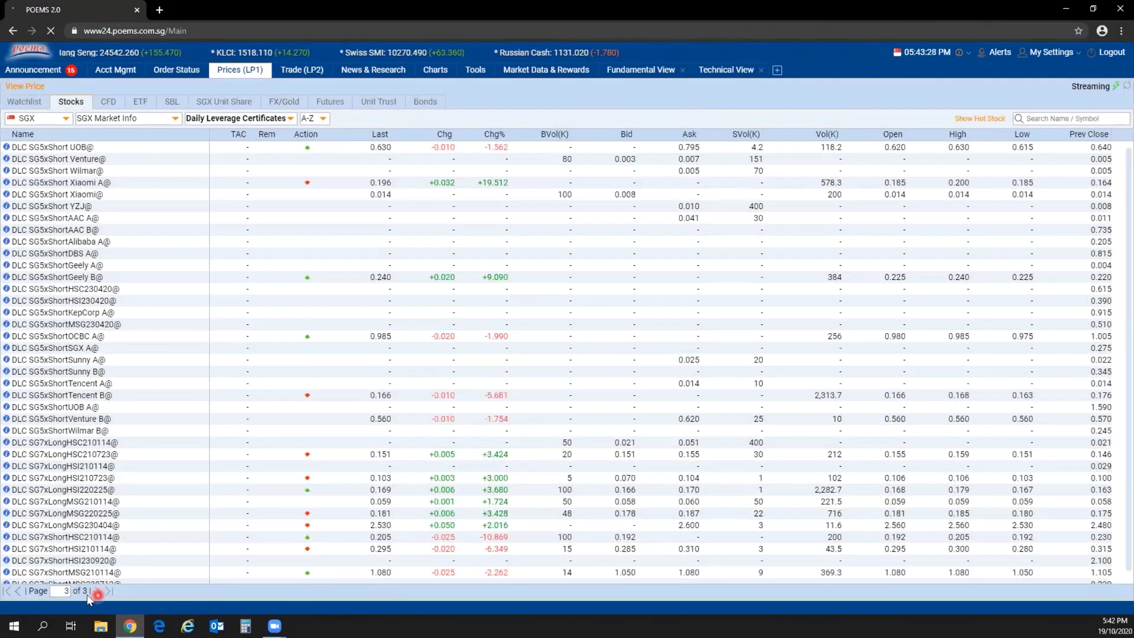
# - Filter SGX stocks by starting letter B, then K, then restore the Top 30 Volume list
pyautogui.click(321, 119)
pyautogui.click(330, 157)
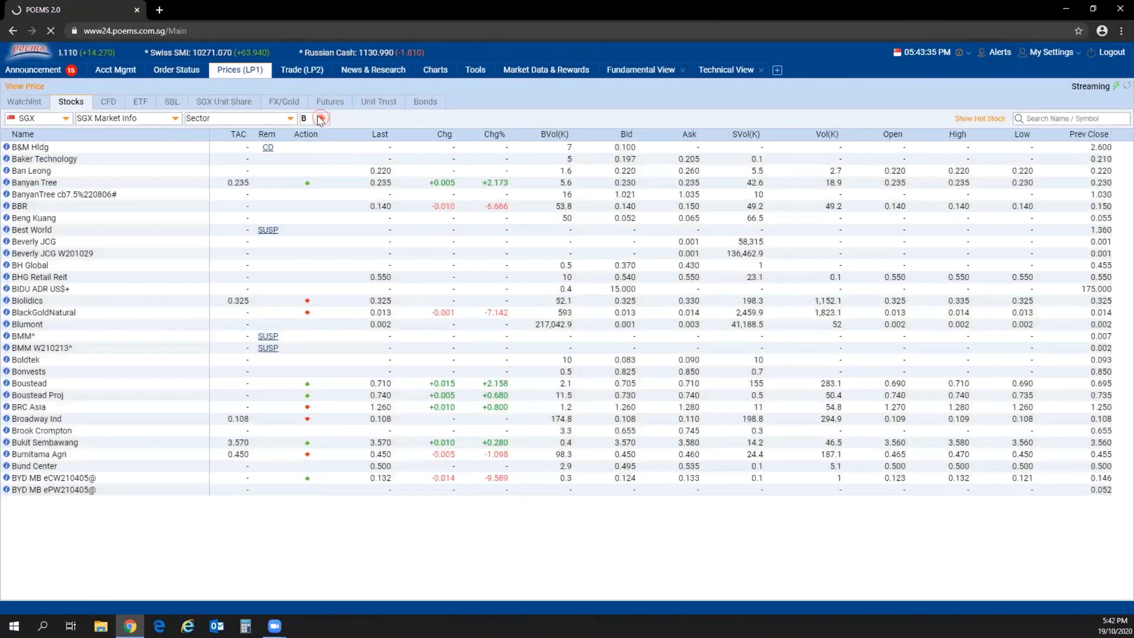
pyautogui.click(320, 120)
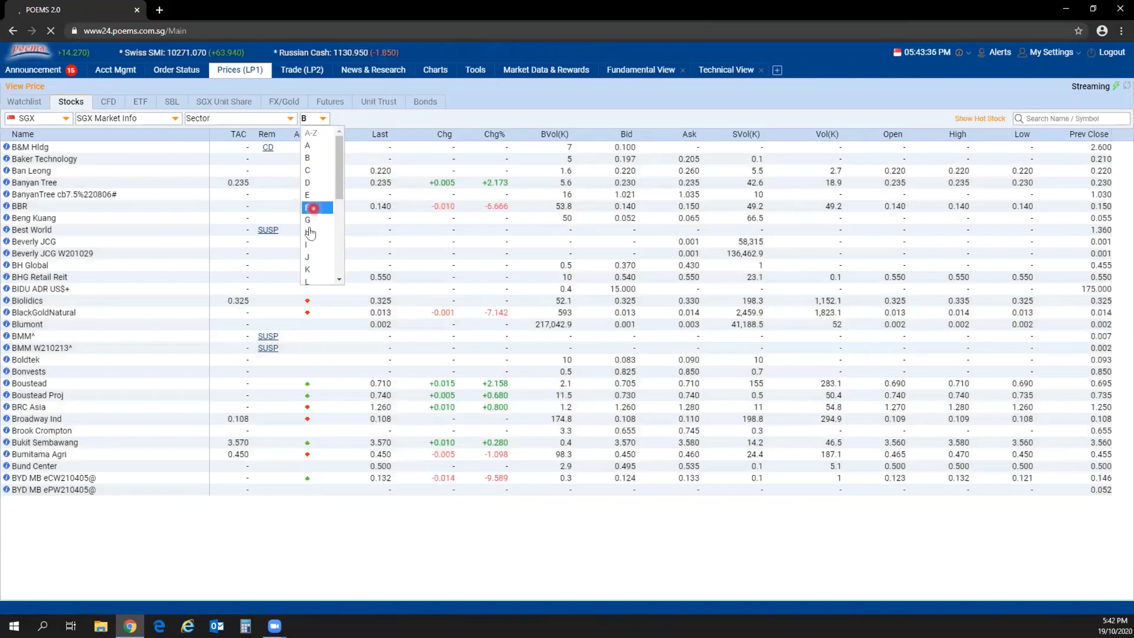
pyautogui.click(315, 263)
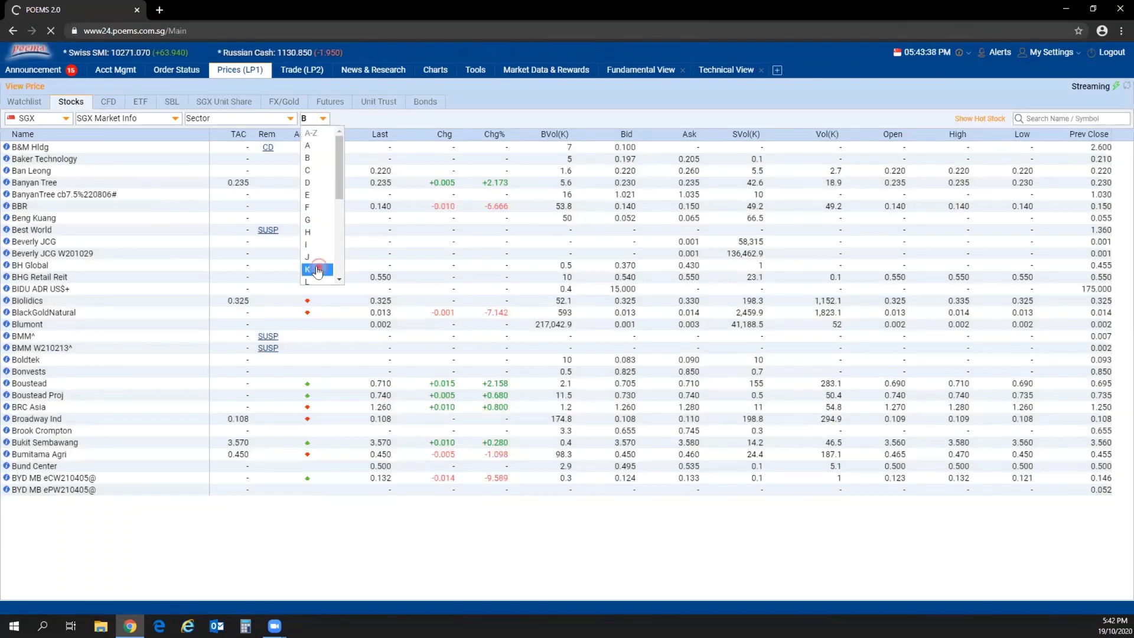
pyautogui.click(317, 270)
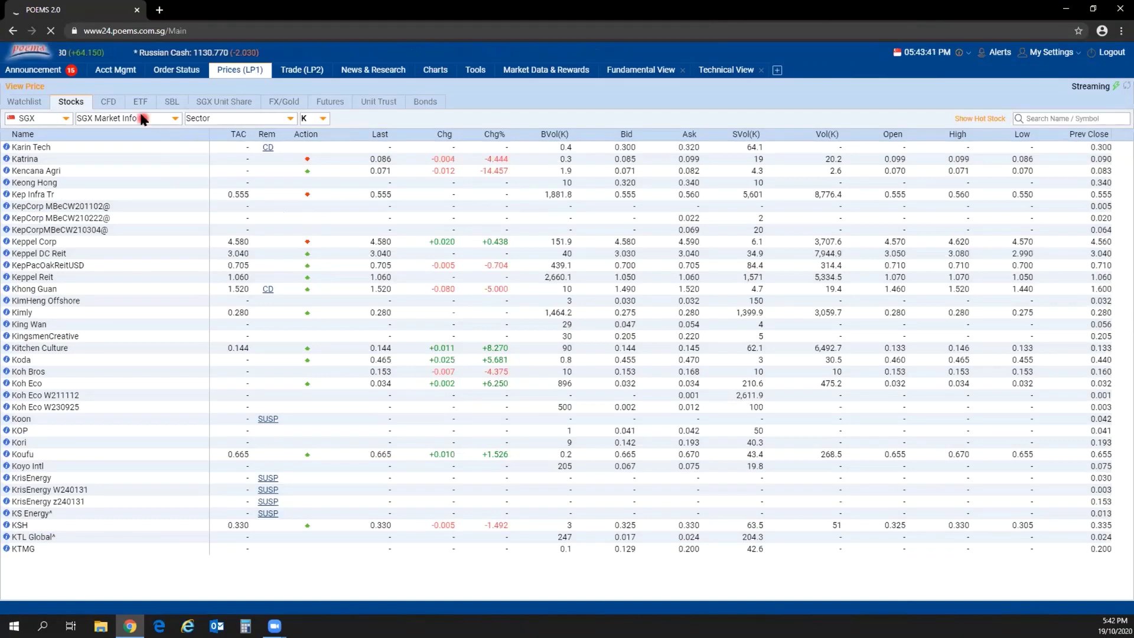
pyautogui.click(144, 119)
pyautogui.click(145, 146)
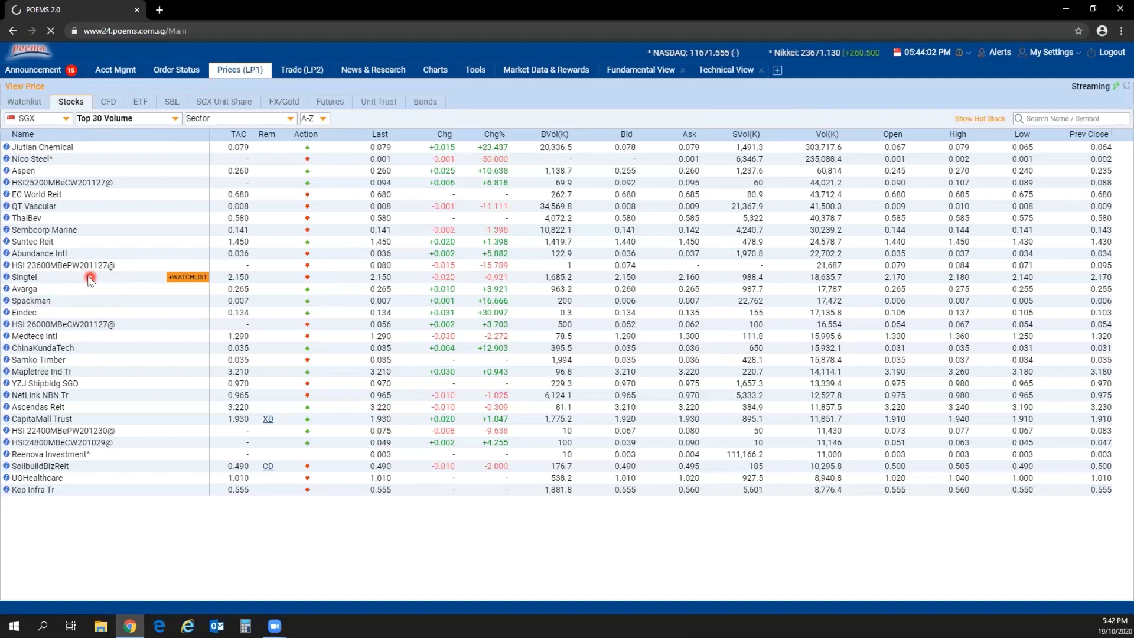
pyautogui.rightClick(90, 278)
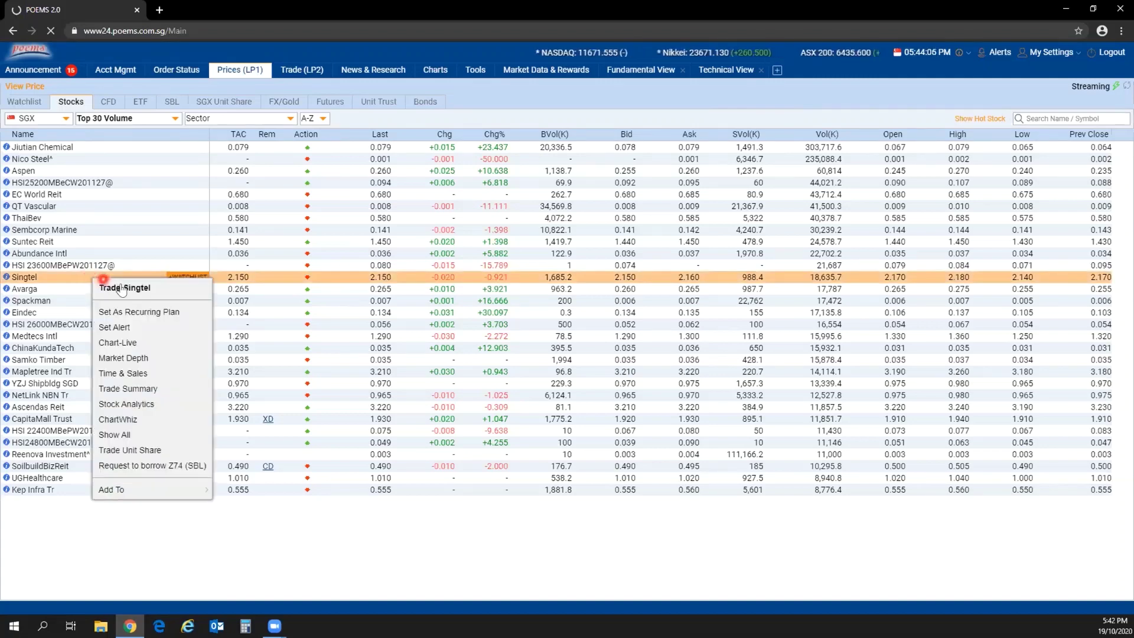
pyautogui.click(171, 345)
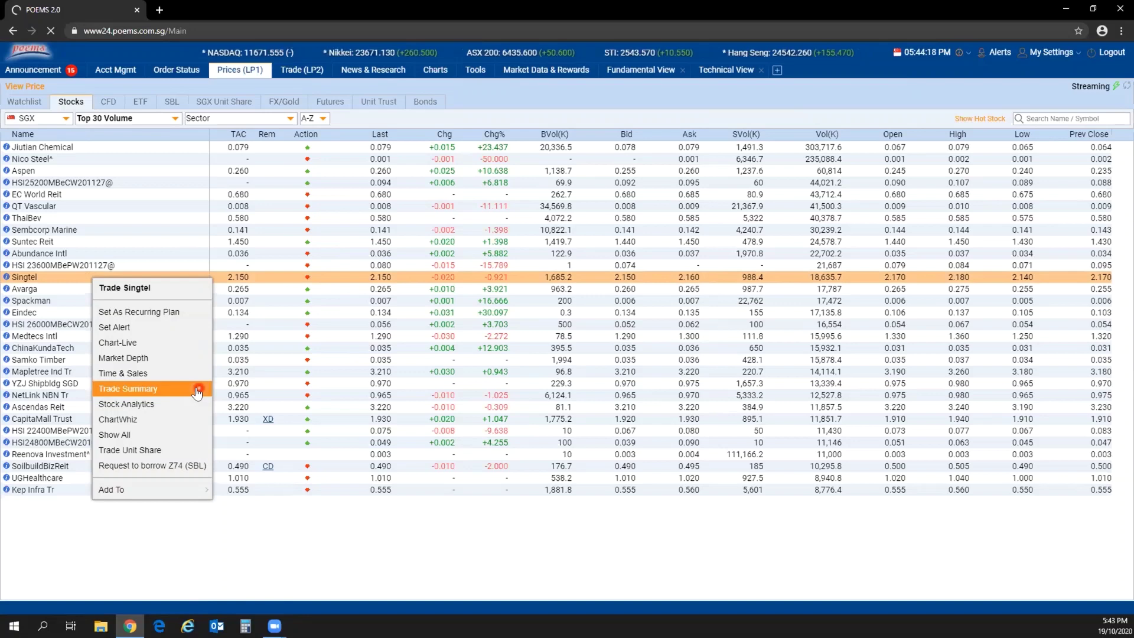
pyautogui.click(170, 360)
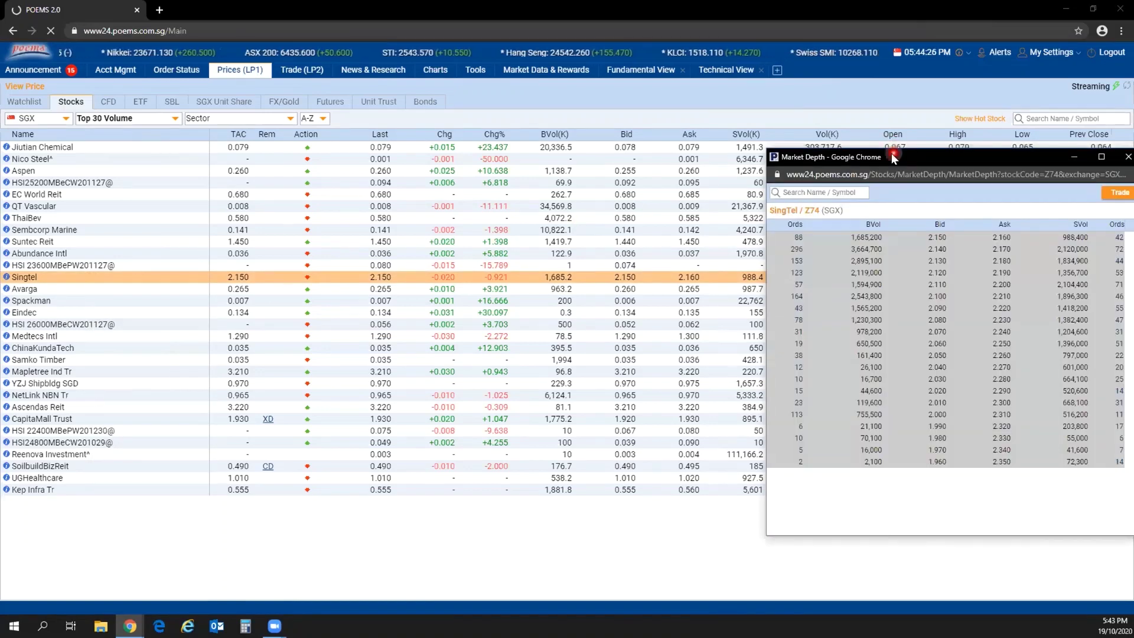
pyautogui.moveTo(891, 154); pyautogui.dragTo(619, 168)
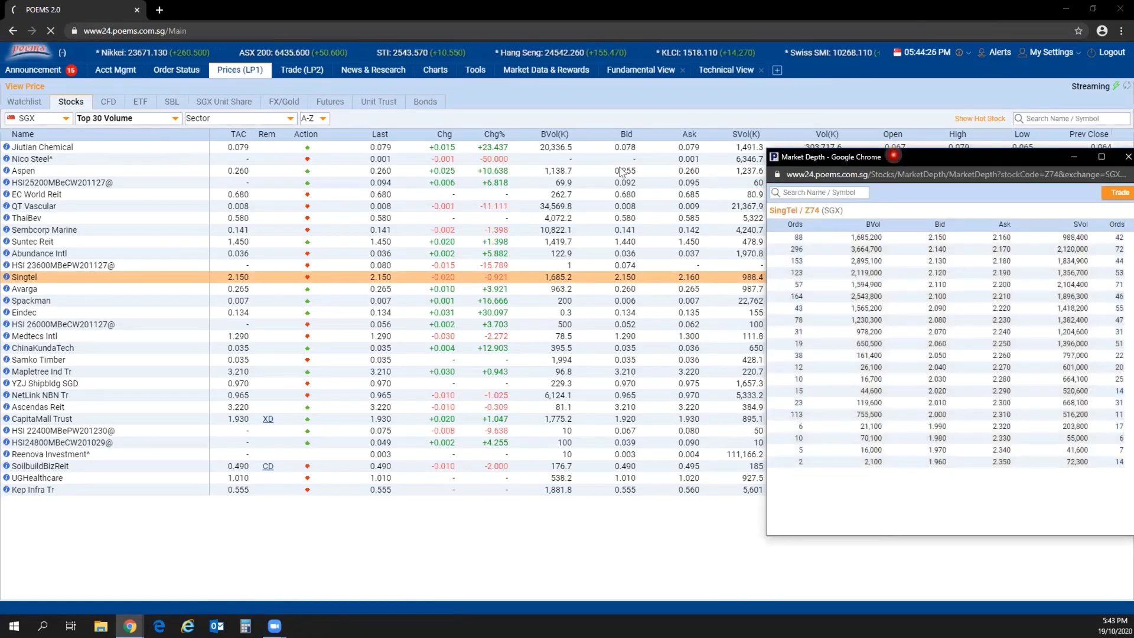
pyautogui.click(863, 176)
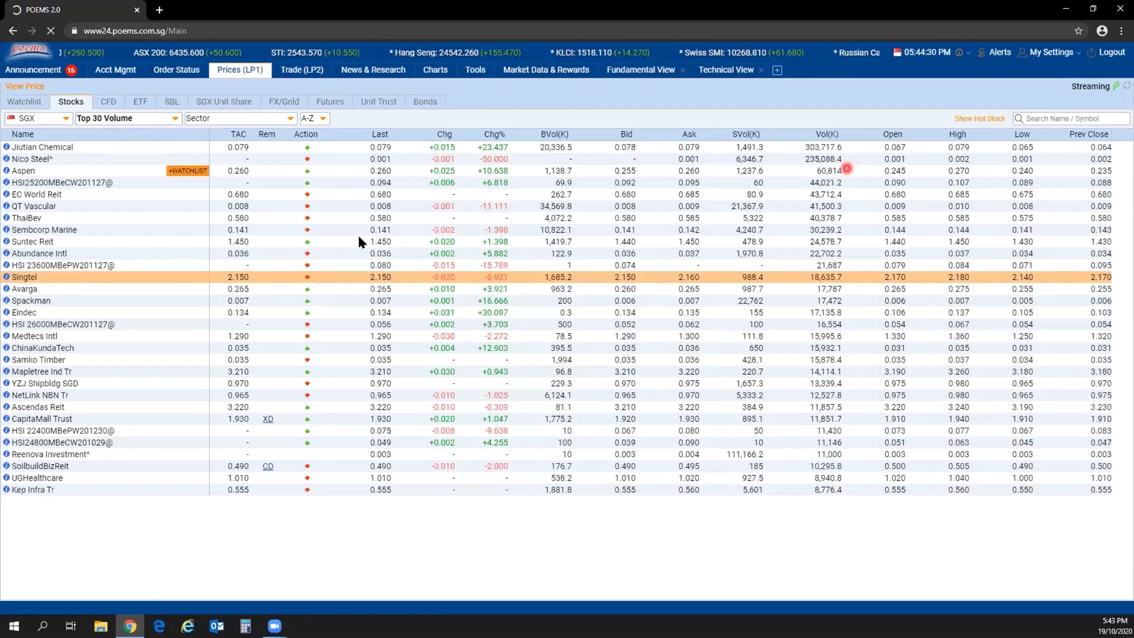
# - Open and close Singtel's trade ticket from its context menu, then view Singapore Research Coverage
pyautogui.rightClick(80, 278)
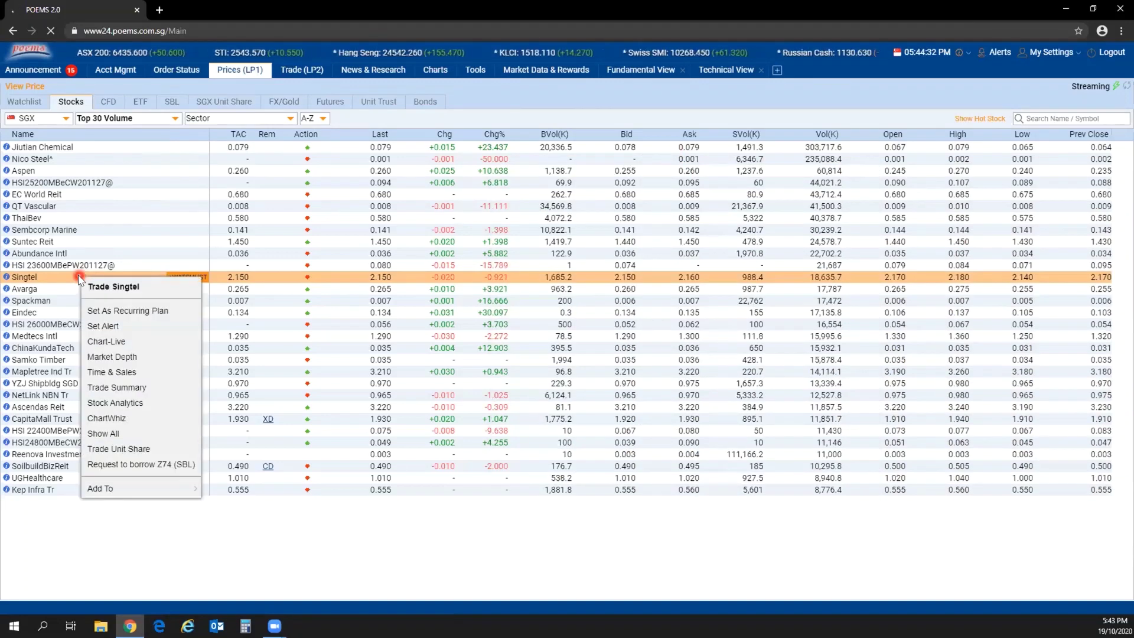
pyautogui.click(131, 372)
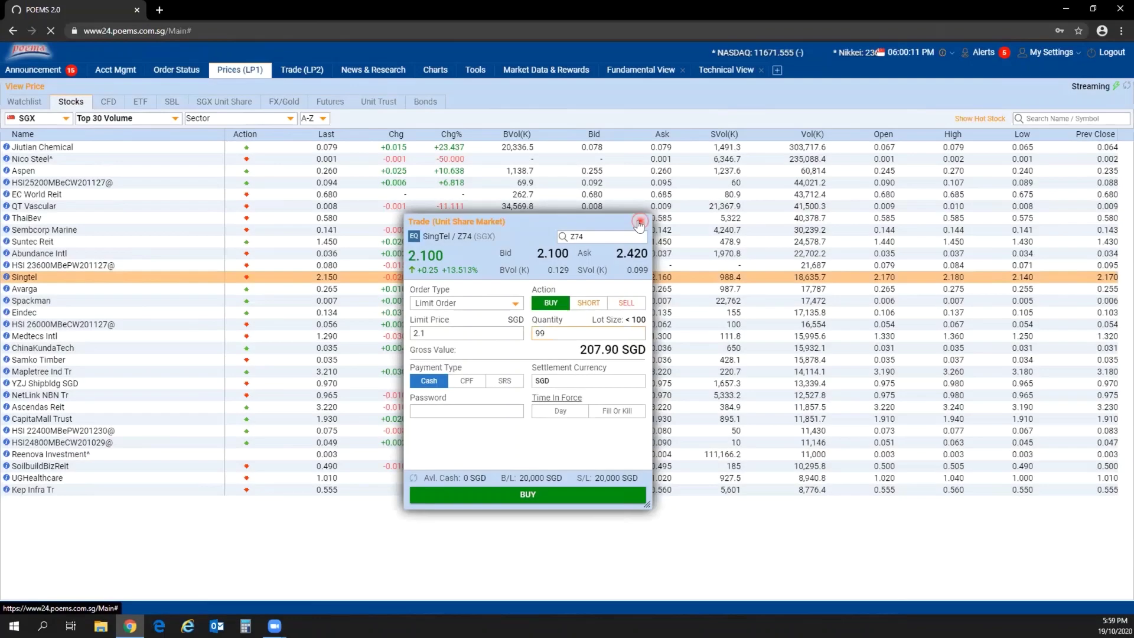
pyautogui.click(639, 223)
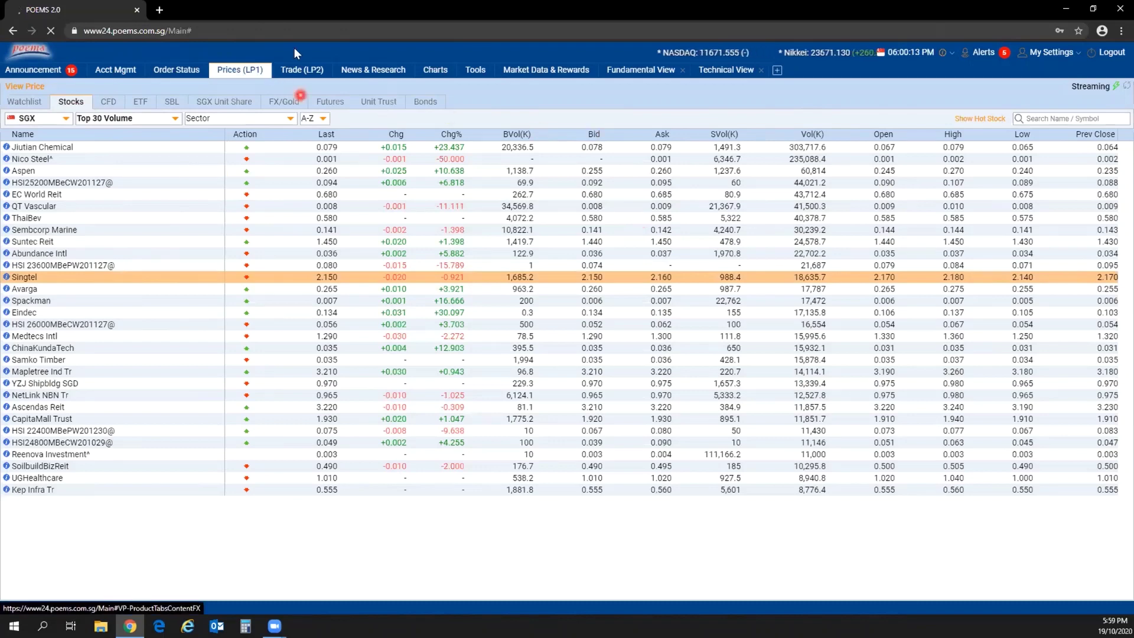
pyautogui.click(354, 74)
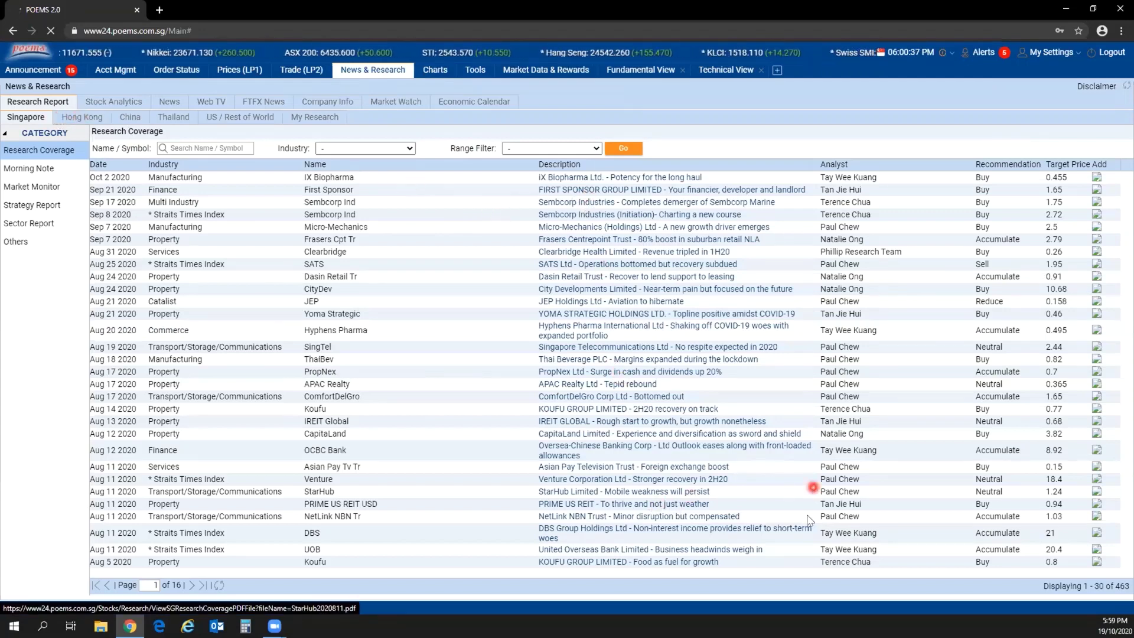
pyautogui.click(812, 488)
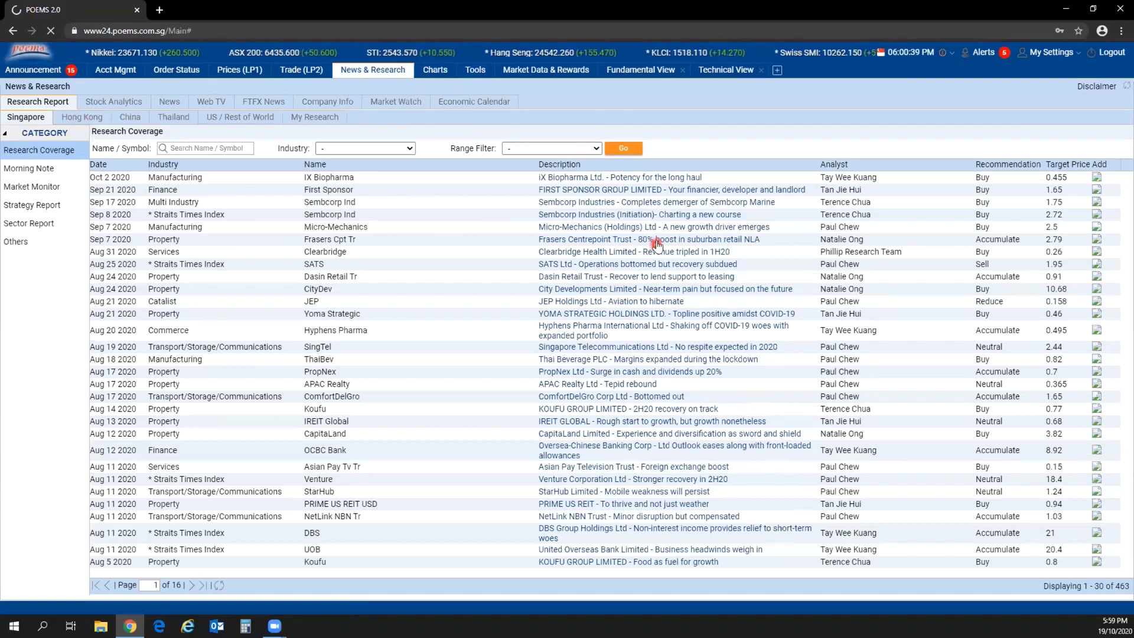
pyautogui.click(639, 203)
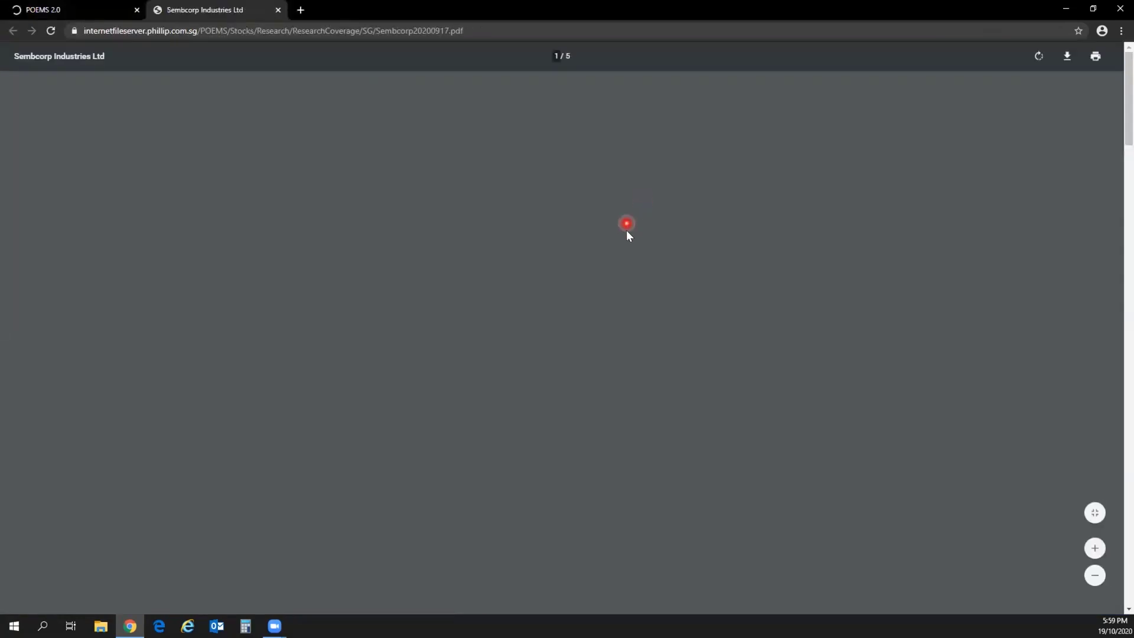
pyautogui.scroll(-7, 667, 335)
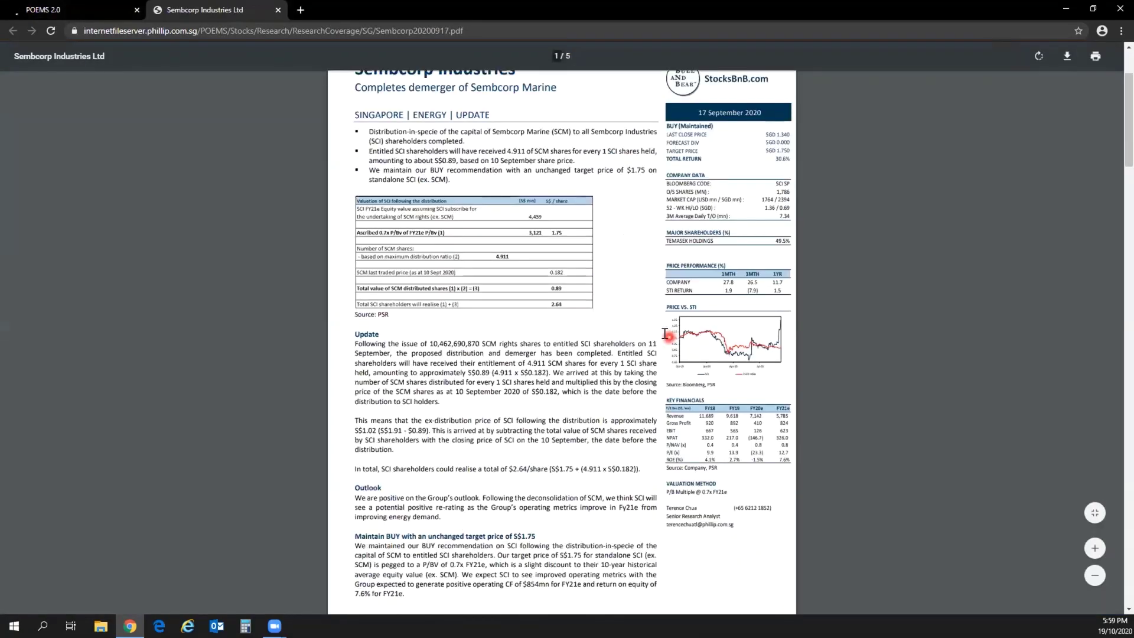
pyautogui.scroll(-4, 665, 330)
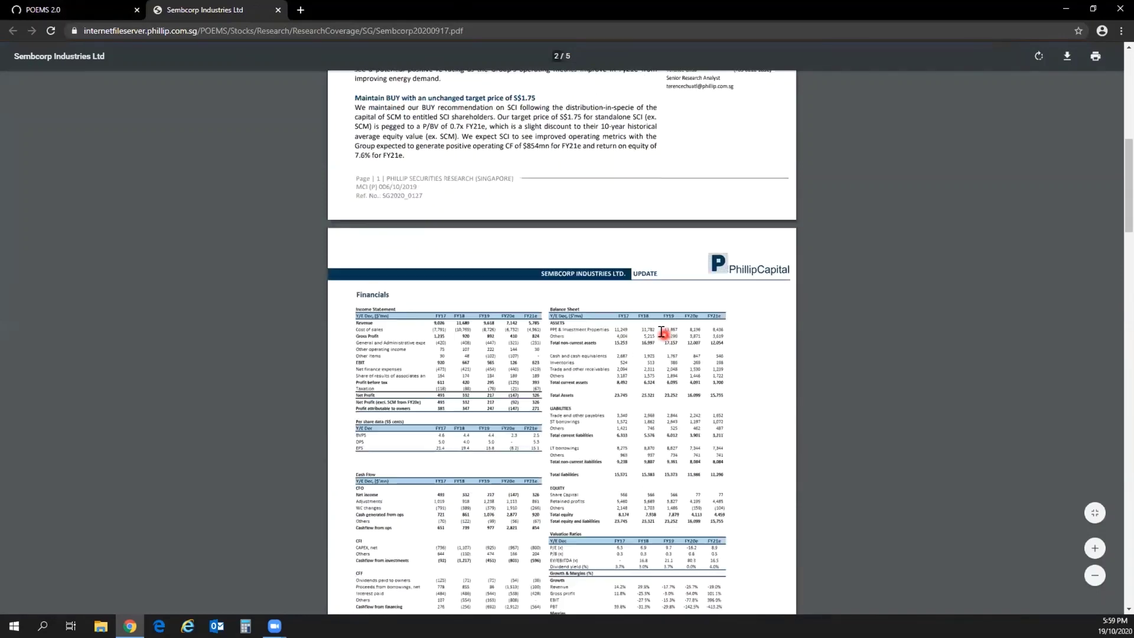
pyautogui.click(279, 11)
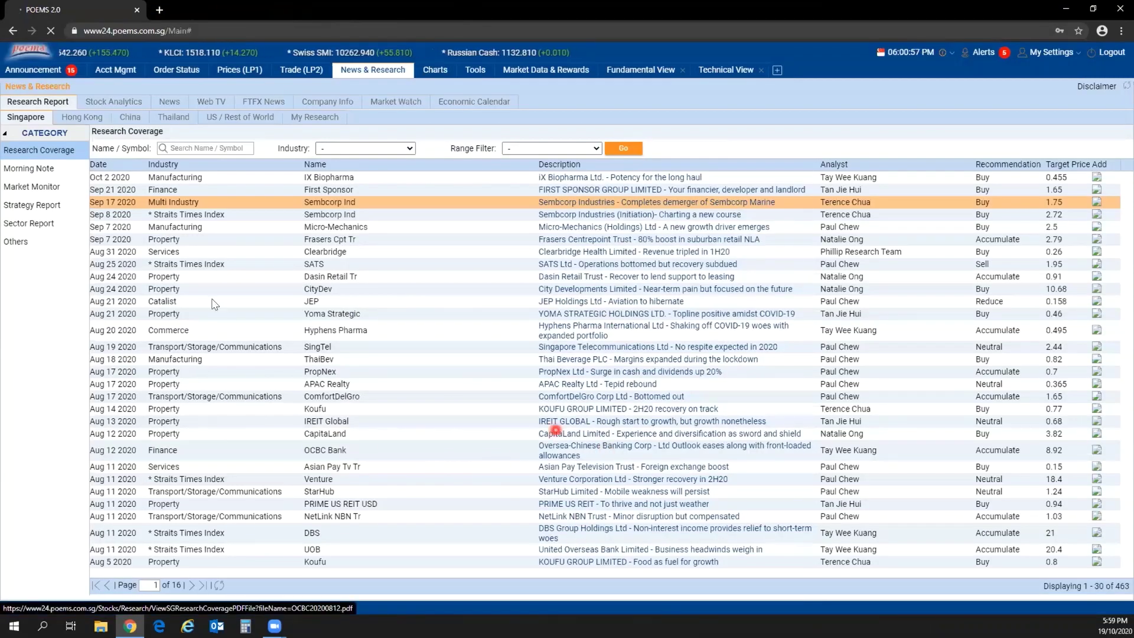
# - Browse the Morning Note, Strategy Report and Sector Report categories, then open Stock Analytics
pyautogui.click(55, 172)
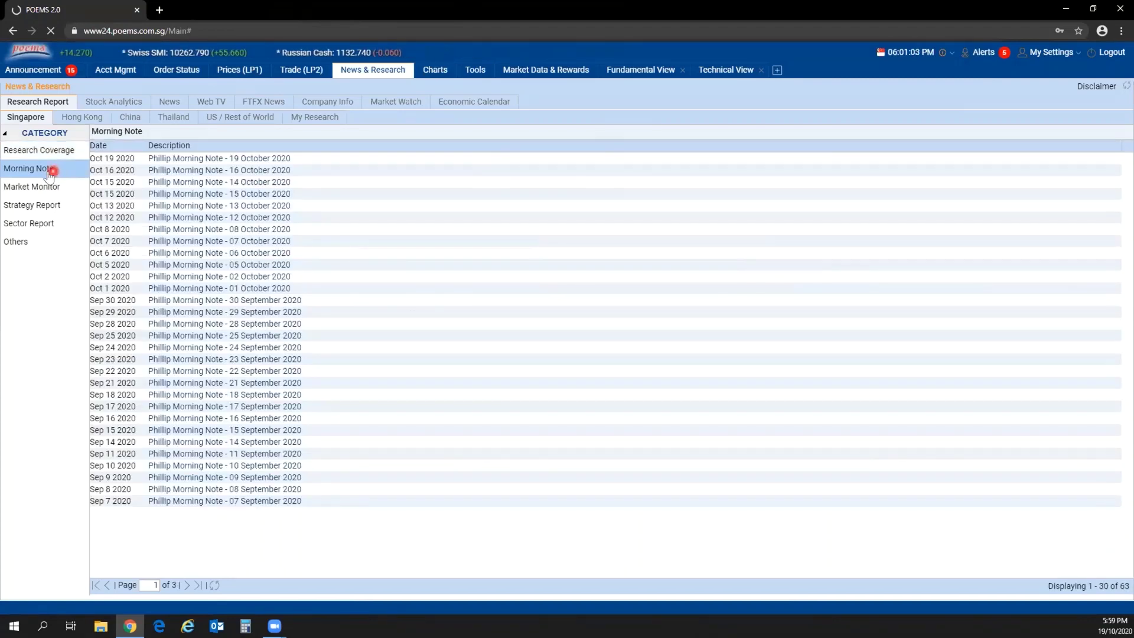
pyautogui.click(74, 207)
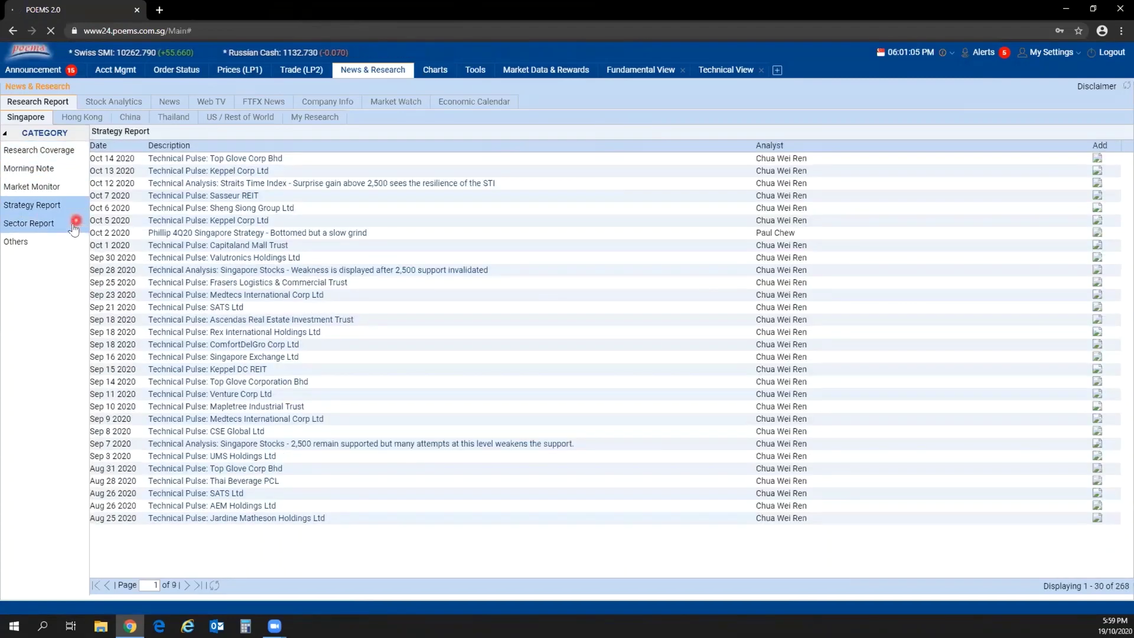
pyautogui.click(74, 225)
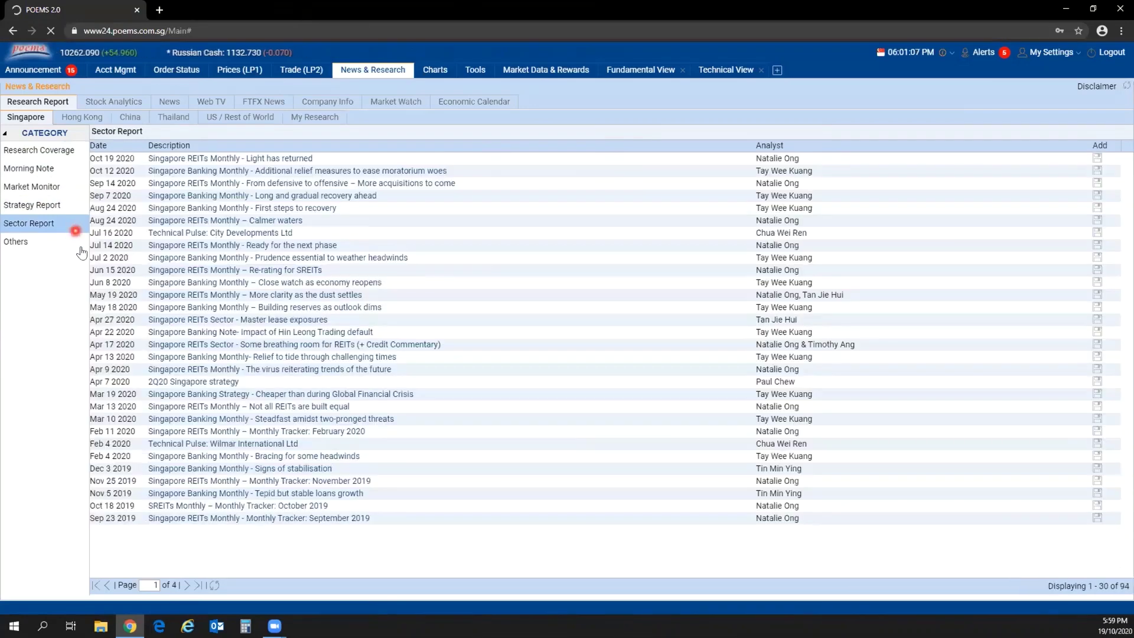
pyautogui.click(118, 99)
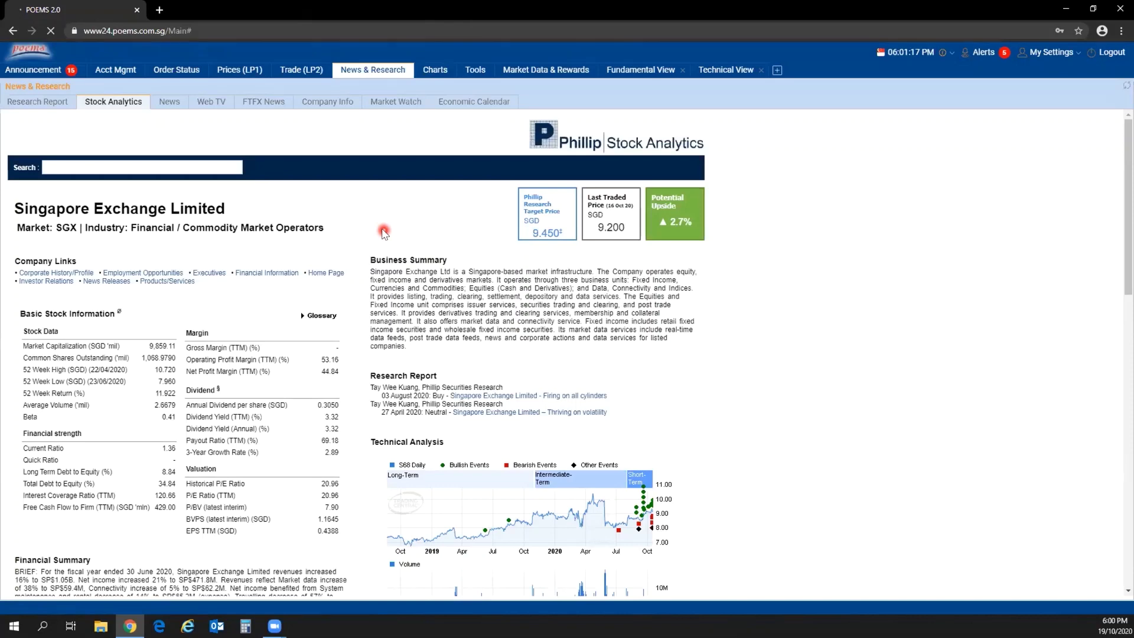
# - Bring up DBS Group Holdings' stock analytics page
pyautogui.rightClick(384, 235)
pyautogui.scroll(-2, 377, 389)
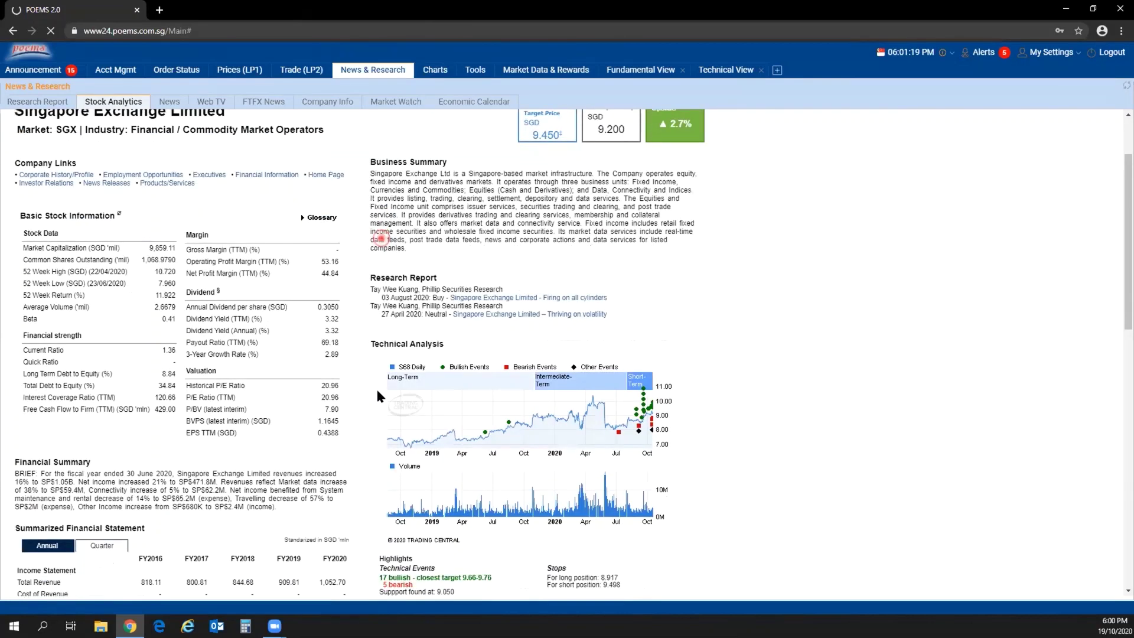
pyautogui.scroll(-10, 309, 502)
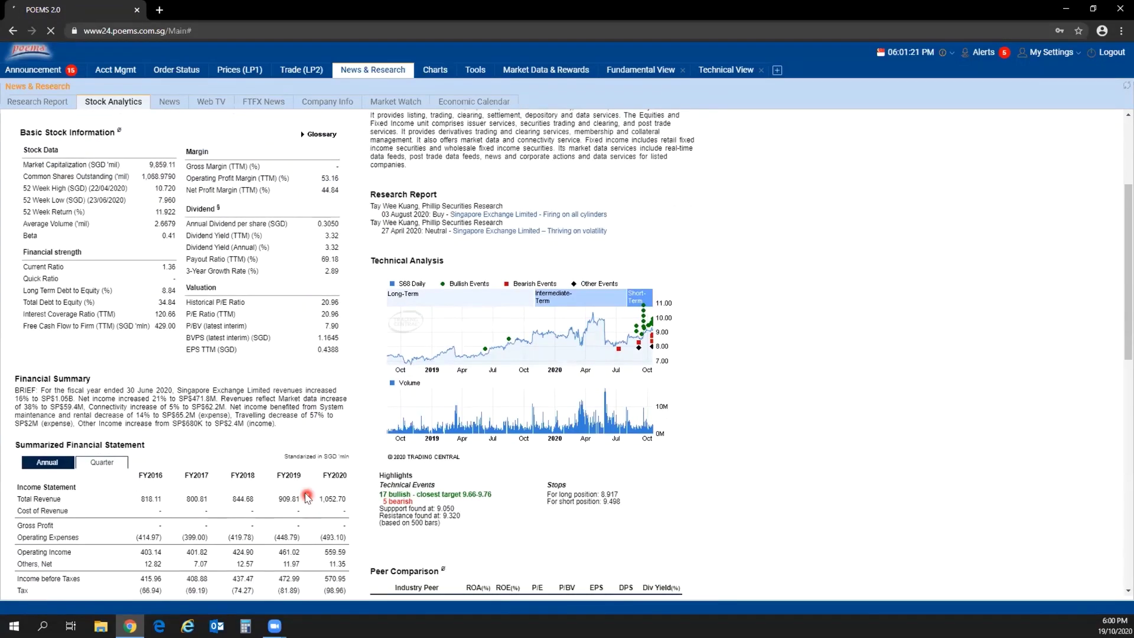
pyautogui.scroll(-3, 311, 517)
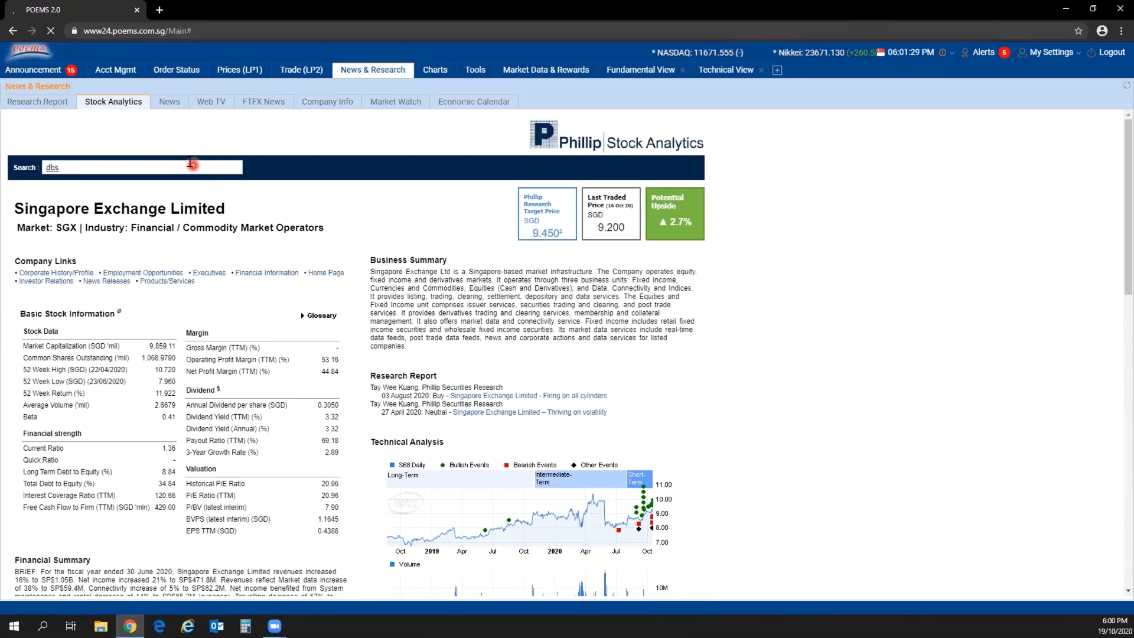
pyautogui.click(188, 177)
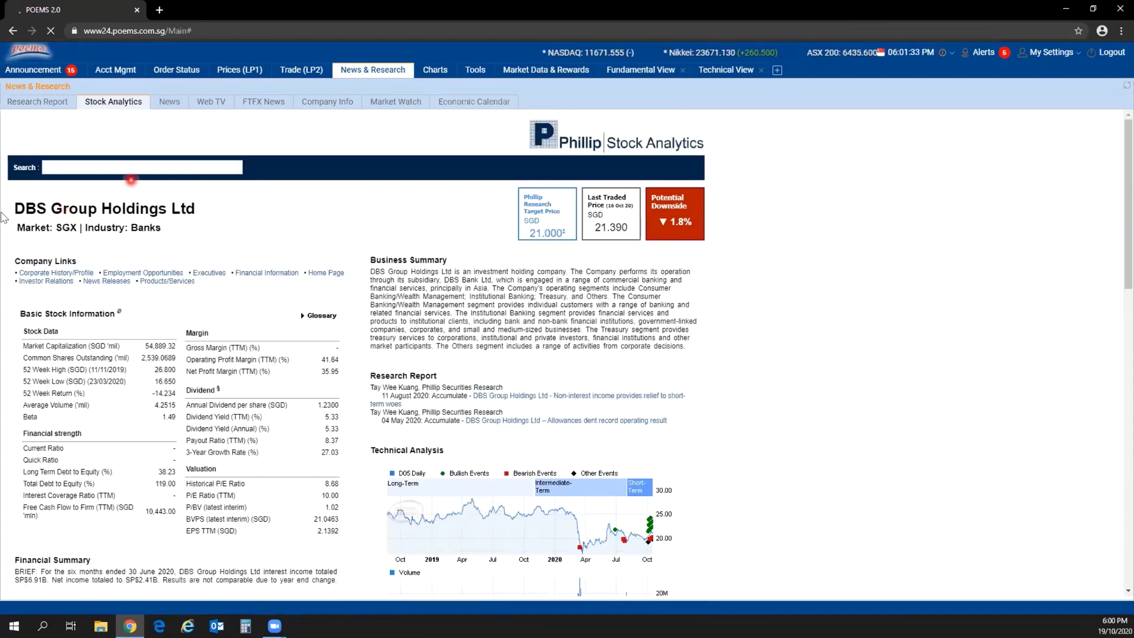
# - Review DBS's peer comparison and recommendations, then switch to the News headlines
pyautogui.scroll(-3, 9, 299)
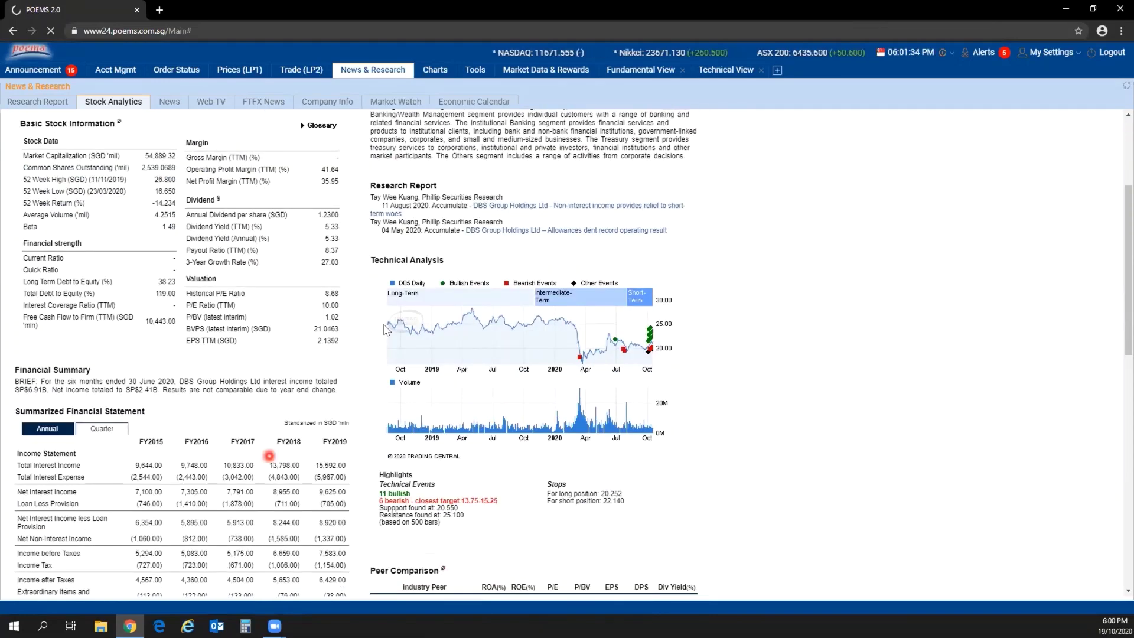
pyautogui.scroll(-6, 268, 455)
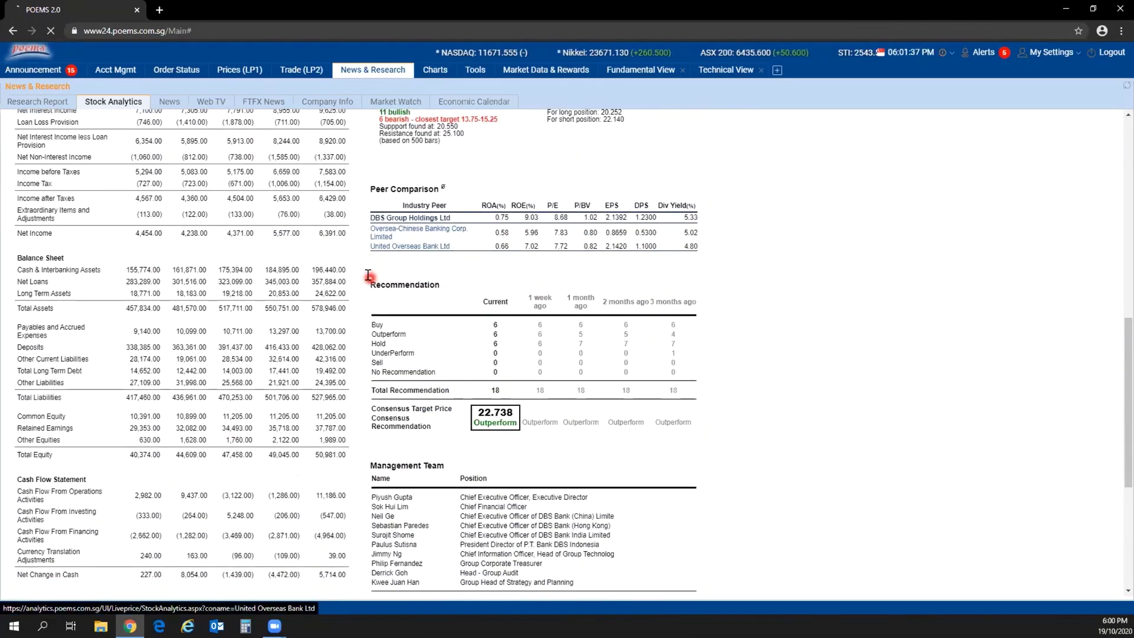
pyautogui.scroll(9, 343, 278)
pyautogui.click(168, 103)
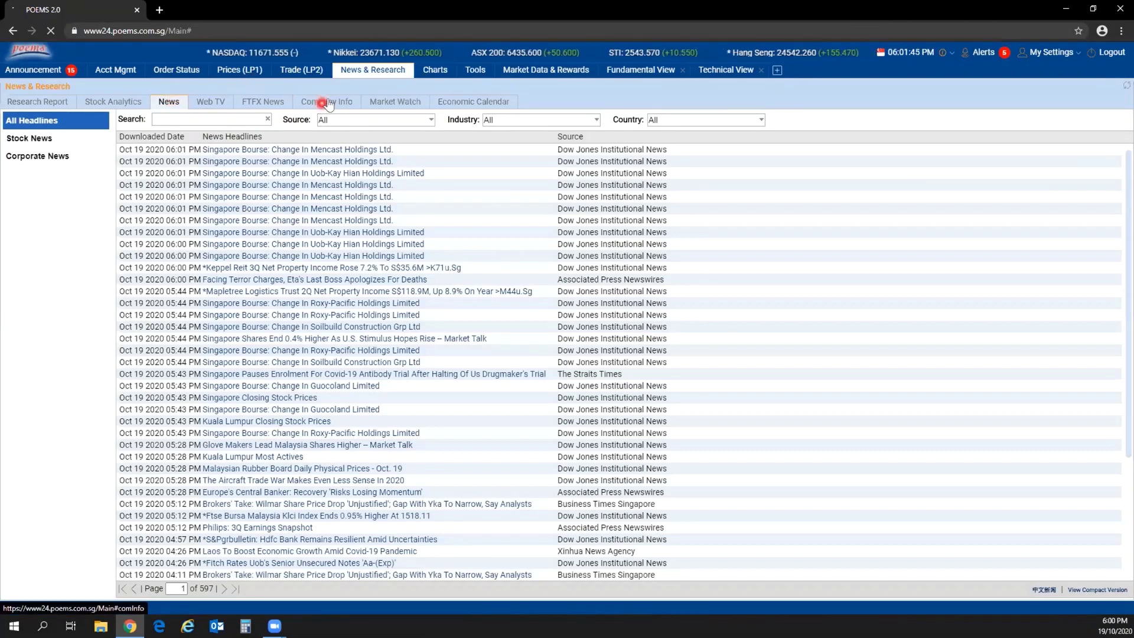
# - Preview the 'Market Watch: 4 Equities Themes in 4Q2020' video, then open the Economic Calendar
pyautogui.click(365, 105)
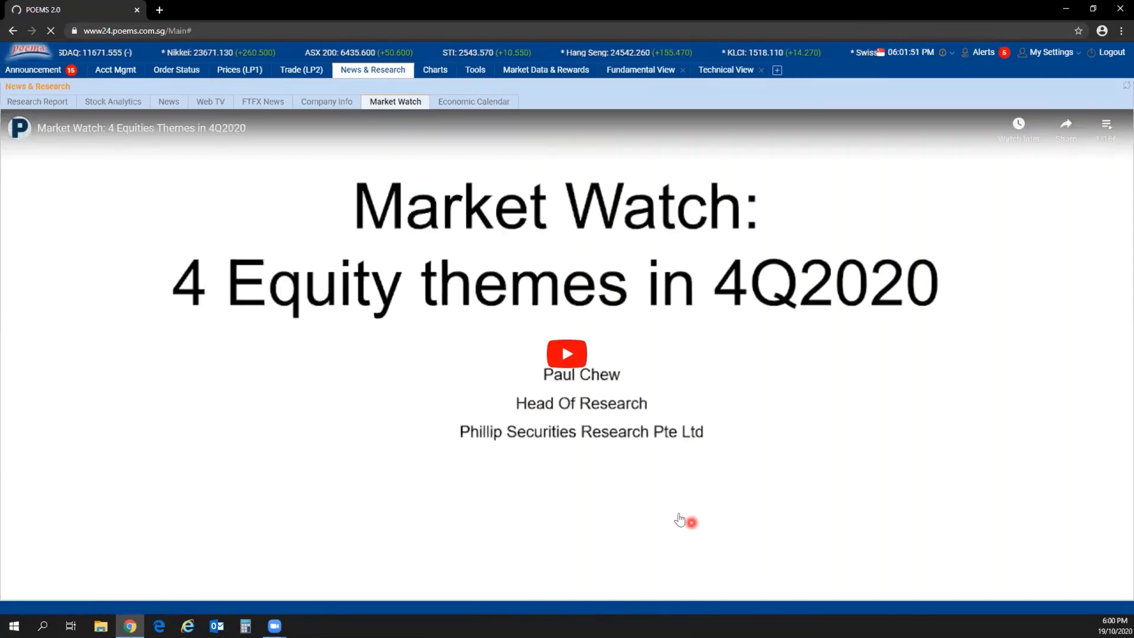
pyautogui.click(457, 101)
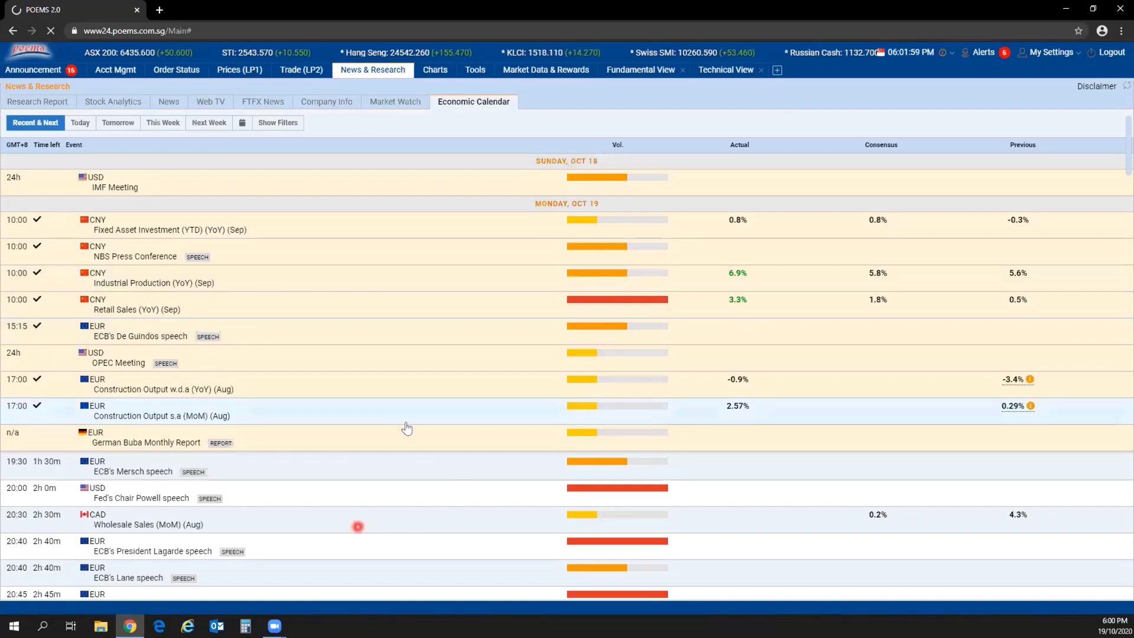
# - Expand China's Fixed Asset Investment release, then view the Straits Times Index CFD chart
pyautogui.click(203, 220)
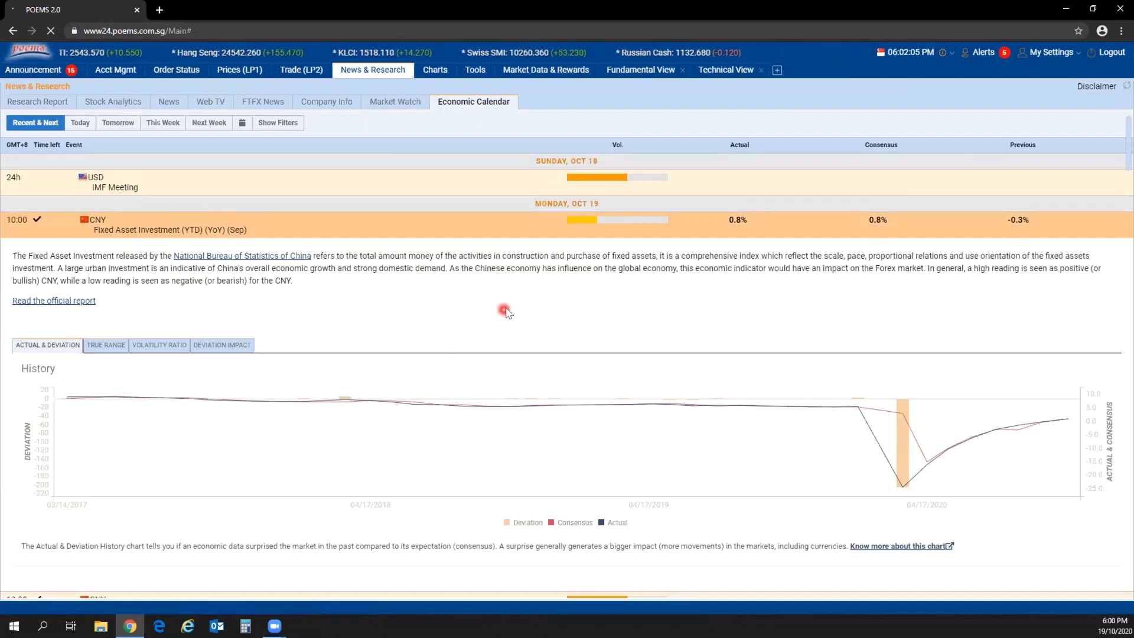
pyautogui.click(425, 72)
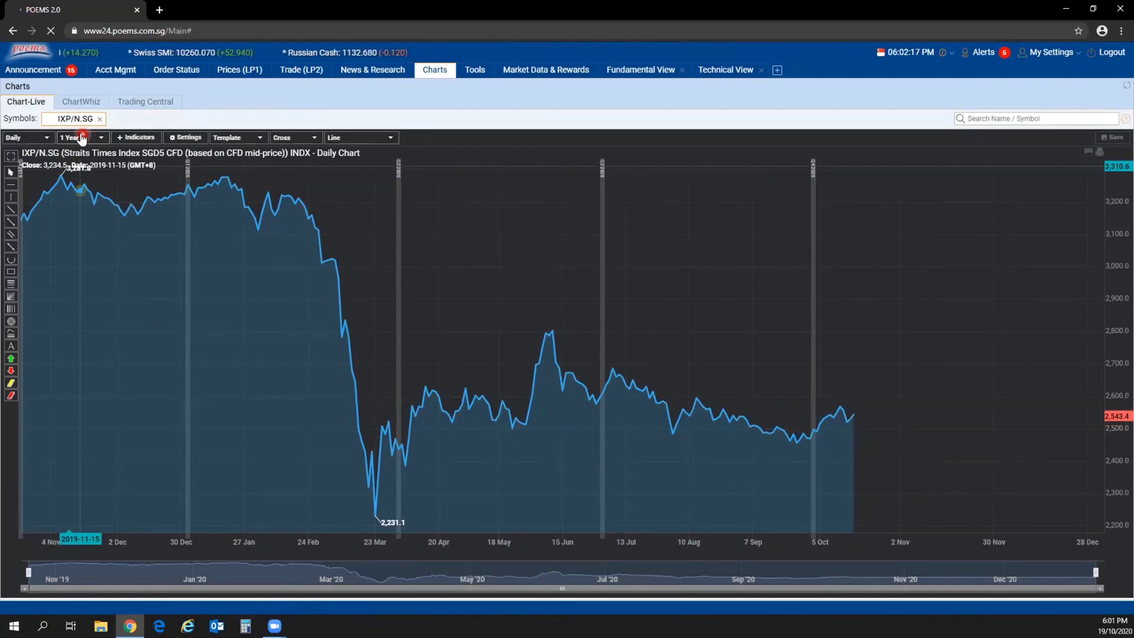
# - Check the chart's 1 Year range, Daily interval and indicator lists without changing anything
pyautogui.click(83, 140)
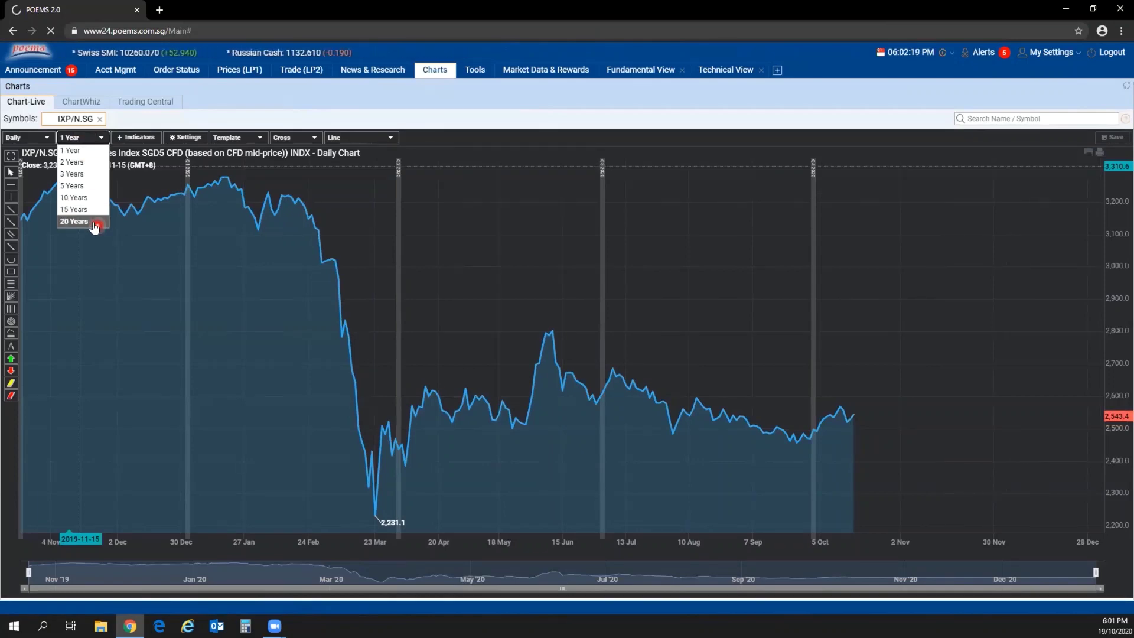
pyautogui.click(37, 137)
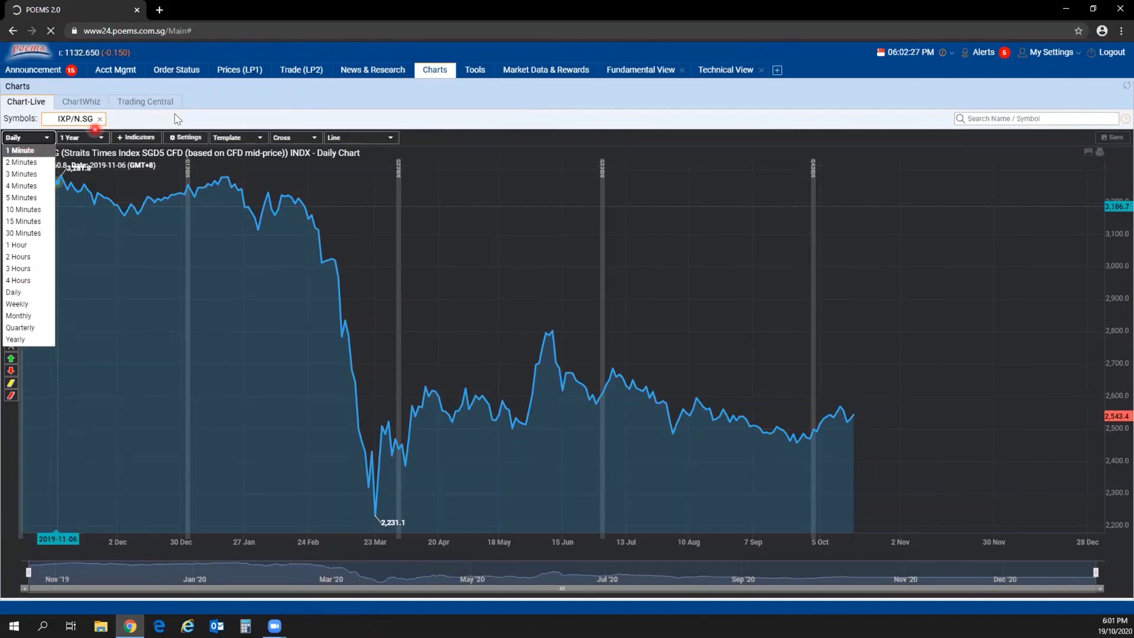
pyautogui.click(148, 138)
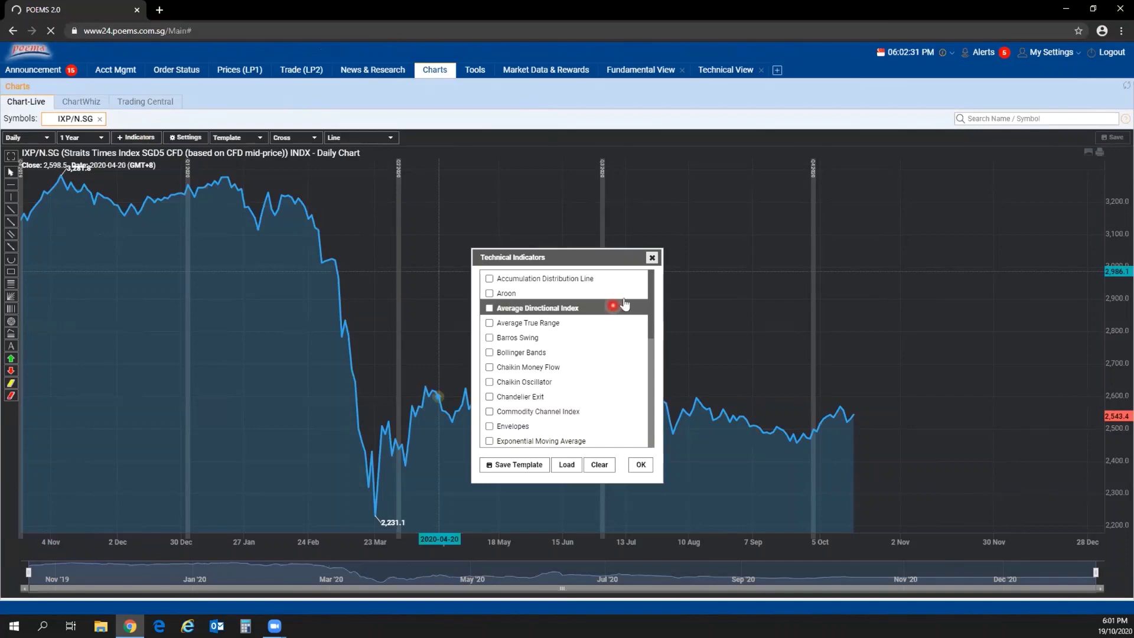
pyautogui.click(649, 301)
pyautogui.moveTo(649, 306)
pyautogui.mouseDown()
pyautogui.moveTo(649, 372)
pyautogui.moveTo(651, 286)
pyautogui.mouseUp()
pyautogui.click(652, 254)
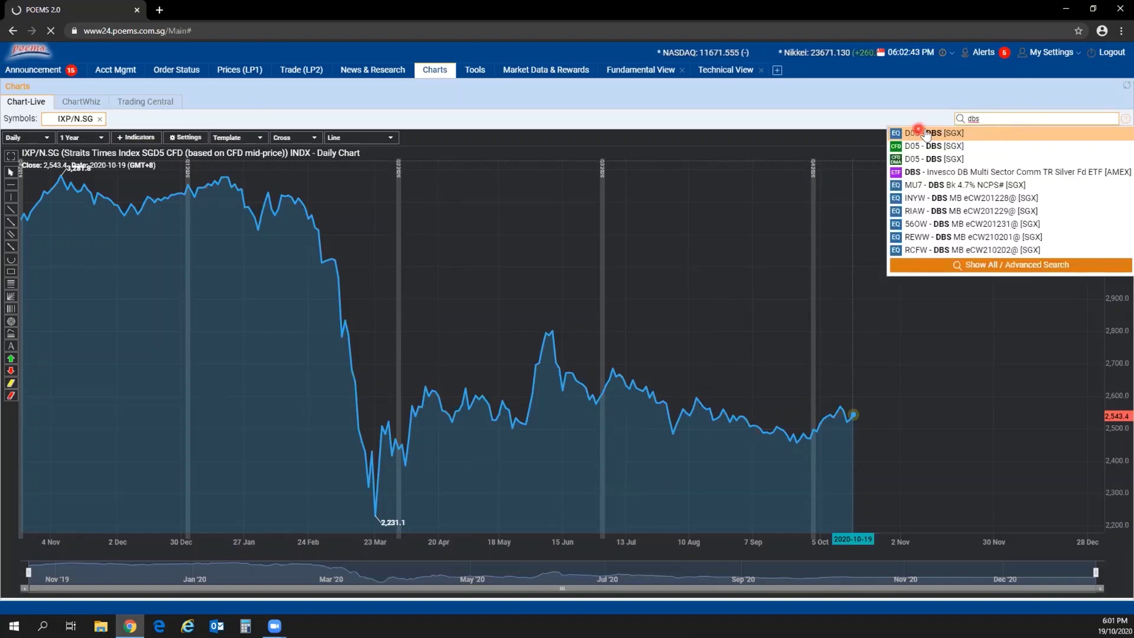
# - Chart DBS (D05) in place of the Straits Times Index and show it as basic candlesticks
pyautogui.click(929, 135)
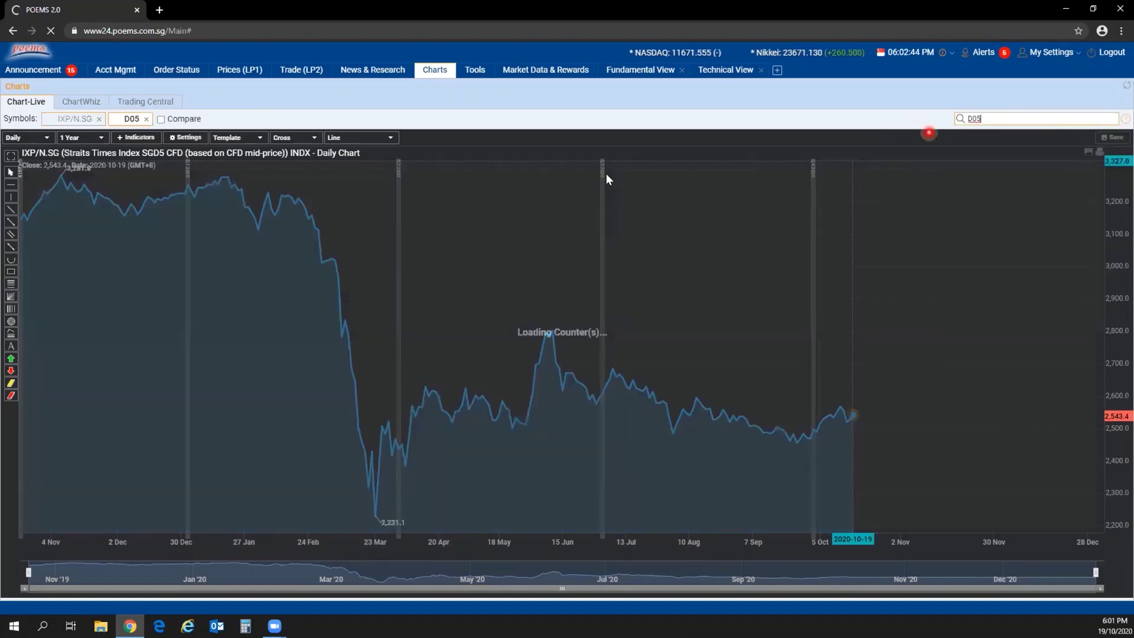
pyautogui.click(97, 119)
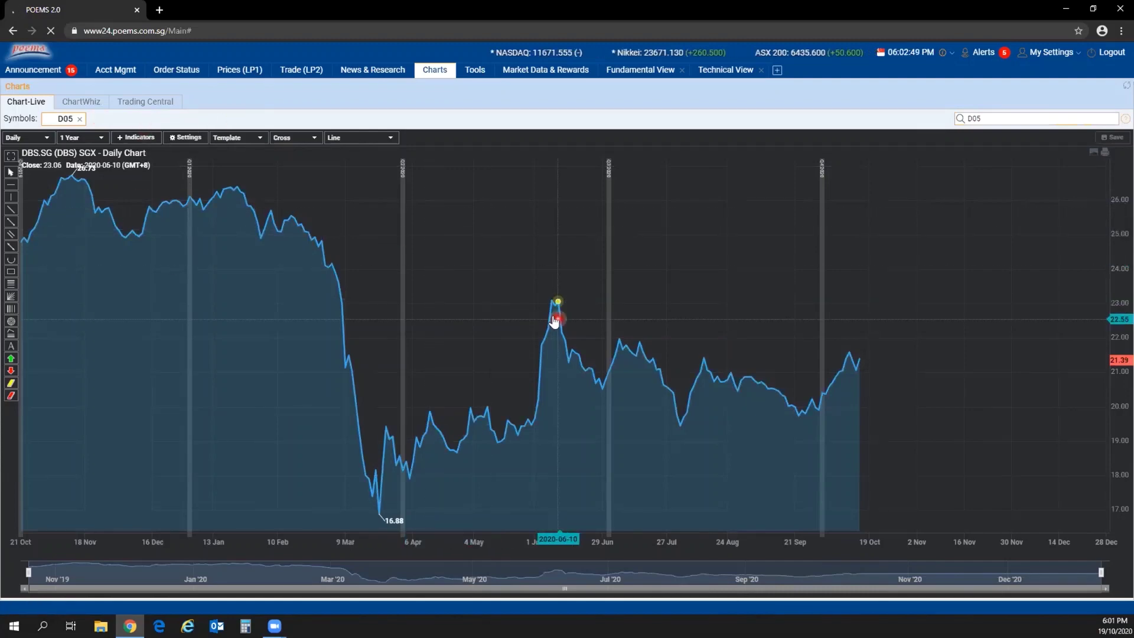
pyautogui.click(367, 139)
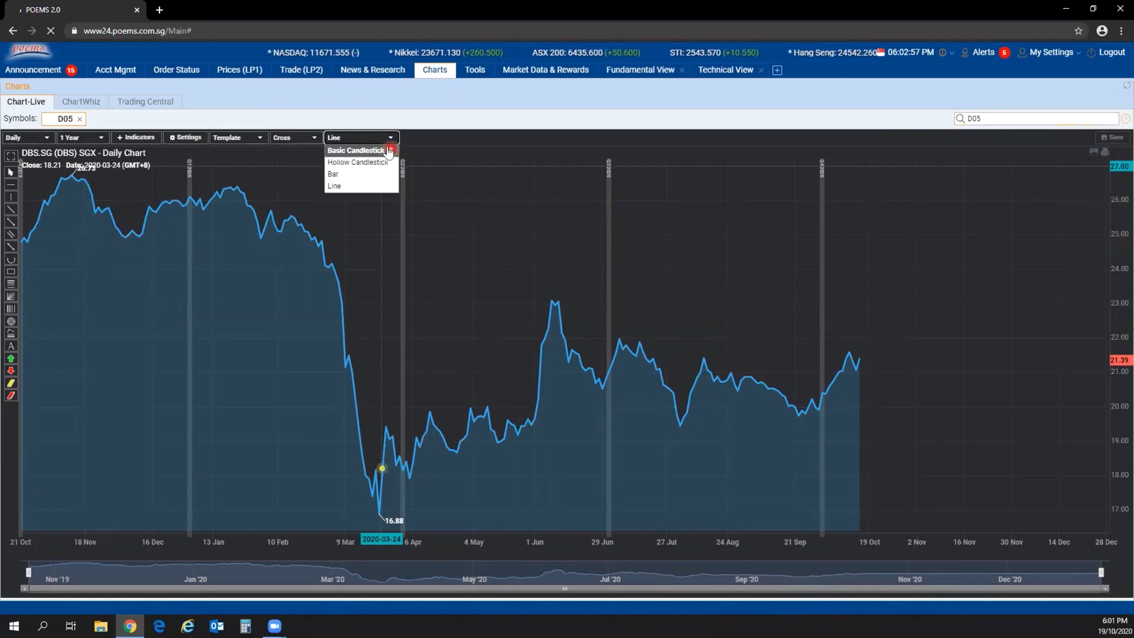
pyautogui.click(391, 151)
# - Try hollow candlestick and bar styles on the DBS chart, then return to a line chart
pyautogui.click(389, 137)
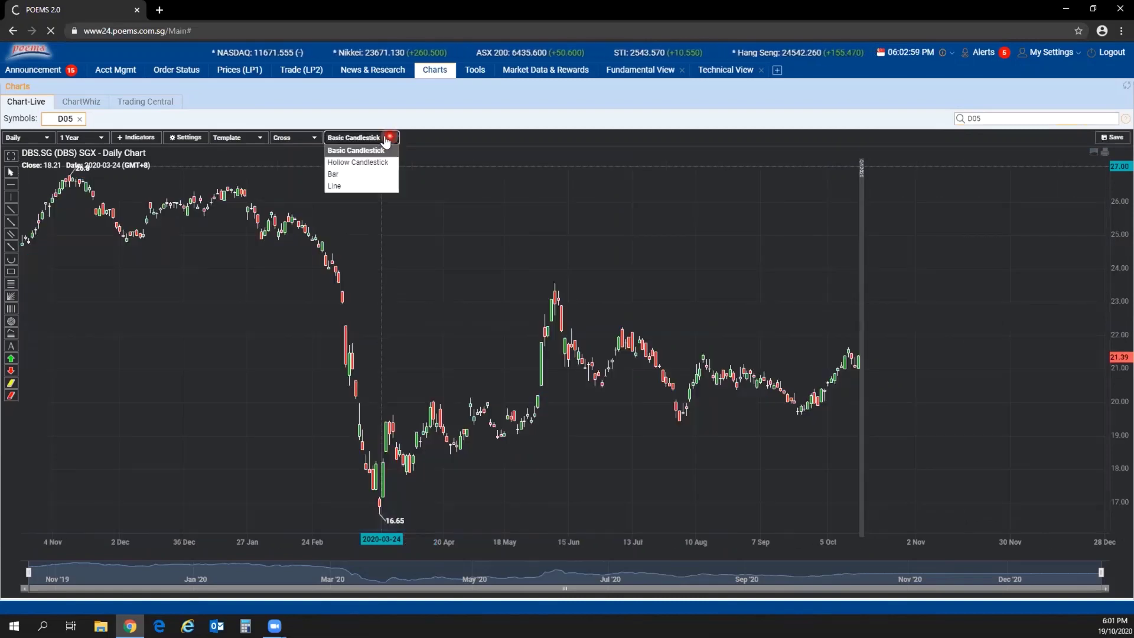
pyautogui.click(389, 160)
pyautogui.click(388, 137)
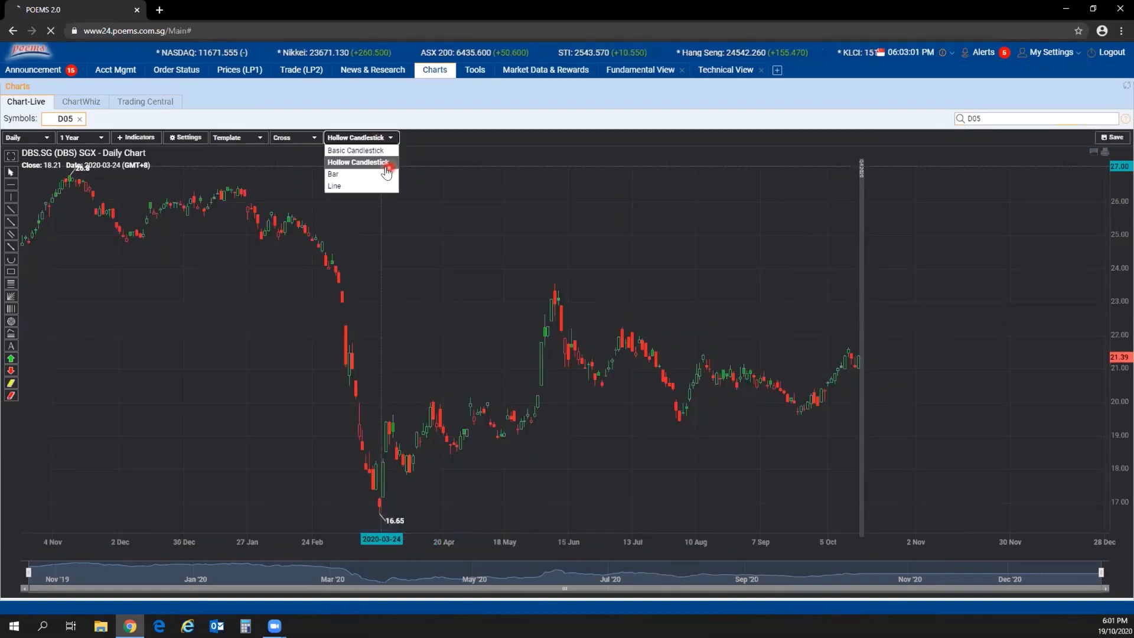
pyautogui.click(390, 172)
pyautogui.click(385, 141)
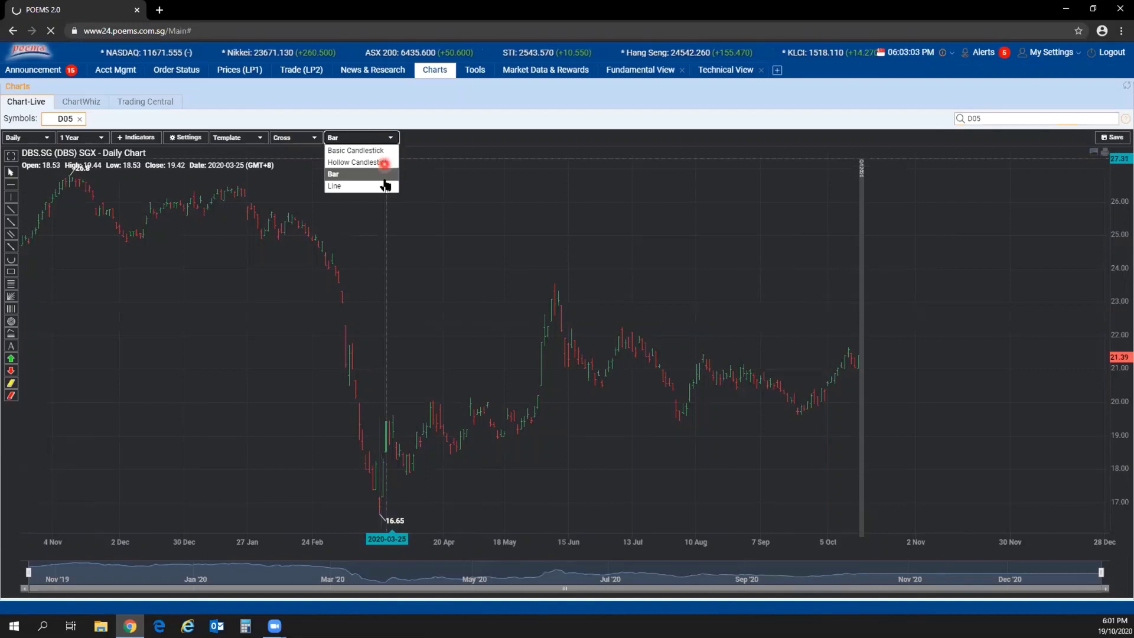
pyautogui.click(390, 185)
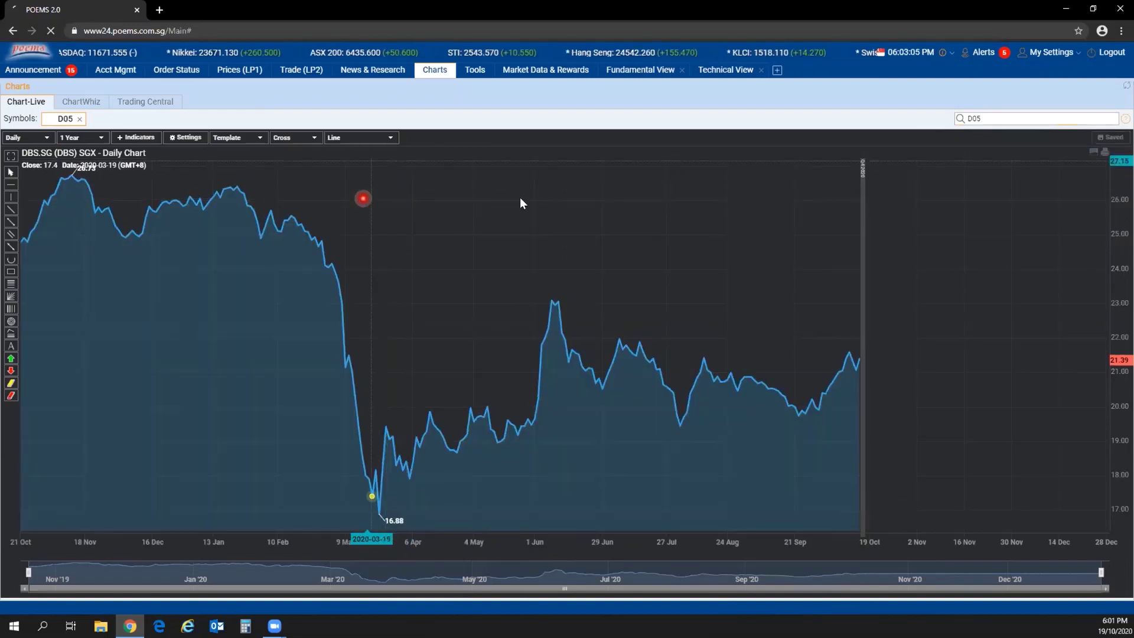
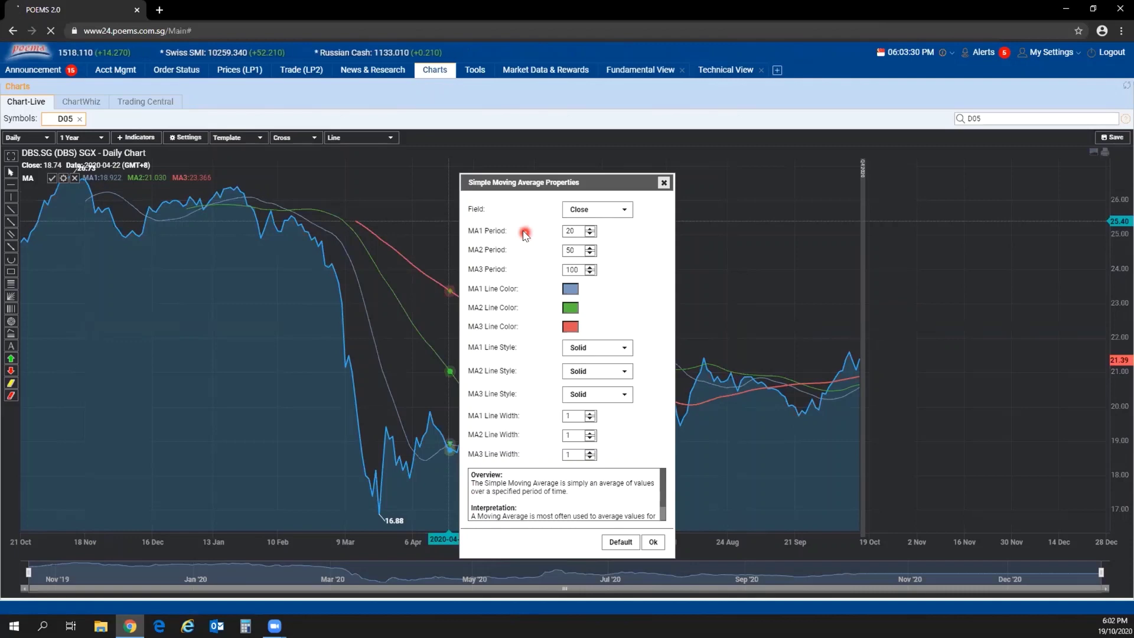
# - Raise the MA1 line width step by step up to 10
pyautogui.click(590, 413)
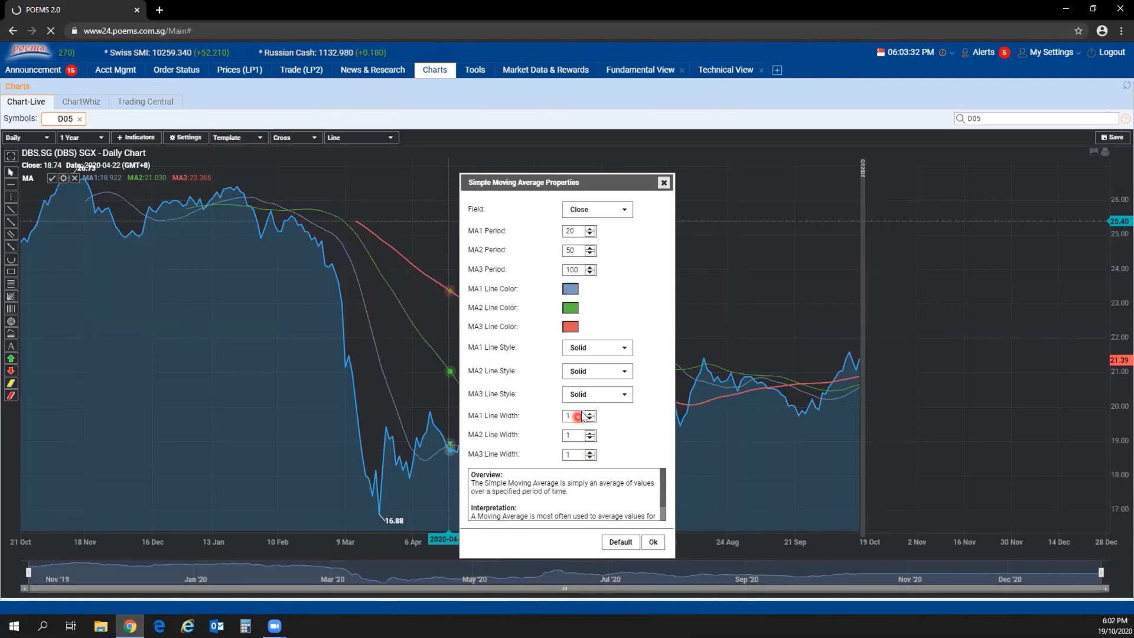
pyautogui.click(590, 413)
pyautogui.click(590, 413)
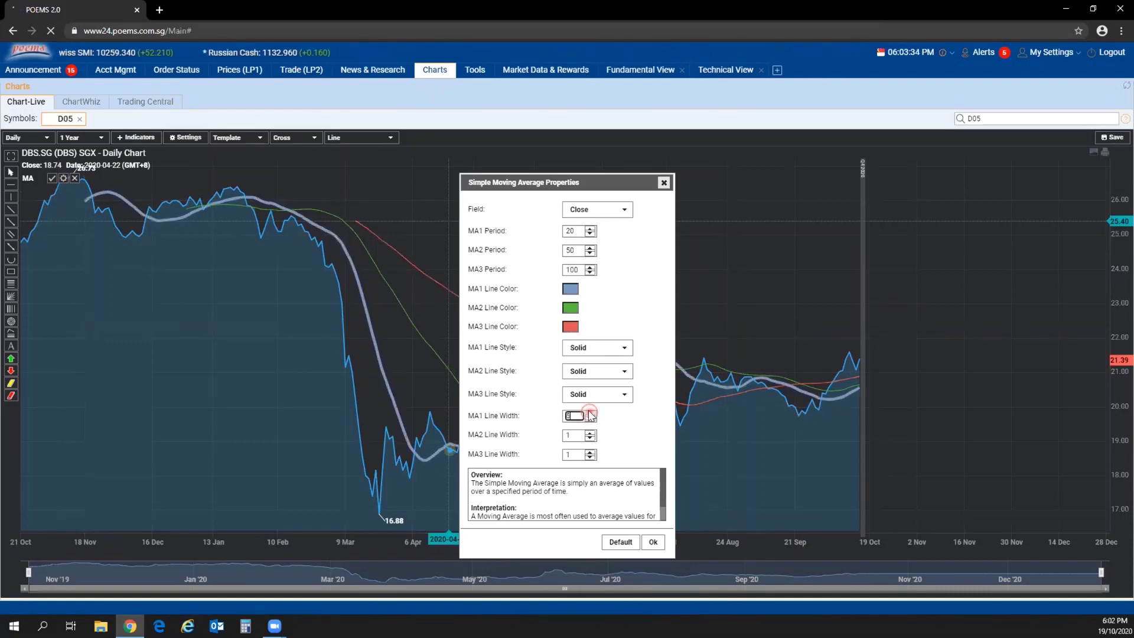
pyautogui.click(590, 413)
pyautogui.click(589, 414)
pyautogui.click(589, 413)
pyautogui.click(589, 414)
pyautogui.click(589, 414)
pyautogui.click(588, 414)
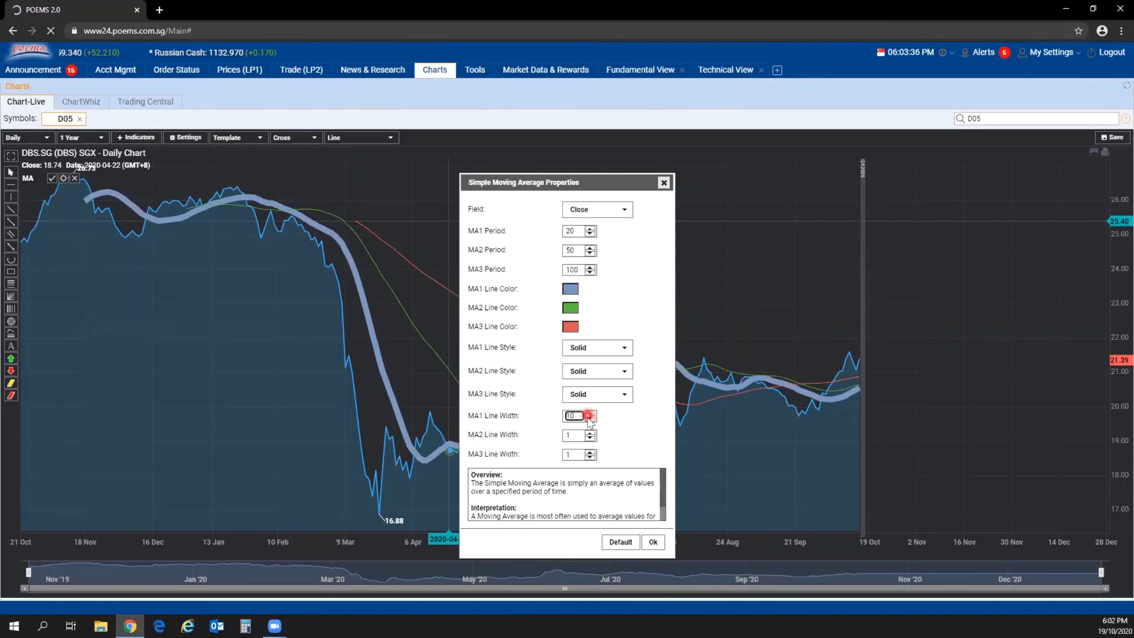
# - Bring the MA1 line width back down to 1 and close the moving-average properties
pyautogui.click(590, 418)
pyautogui.click(590, 418)
pyautogui.click(590, 419)
pyautogui.click(590, 418)
pyautogui.click(590, 419)
pyautogui.click(590, 419)
pyautogui.click(590, 419)
pyautogui.click(590, 418)
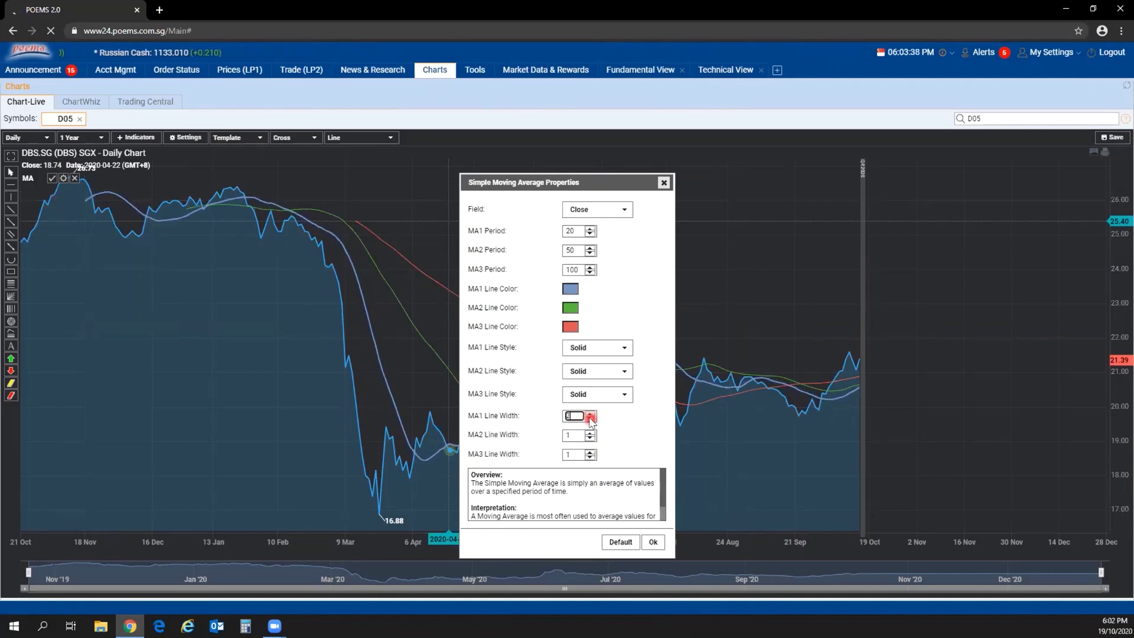
pyautogui.click(590, 418)
pyautogui.click(590, 413)
pyautogui.click(590, 419)
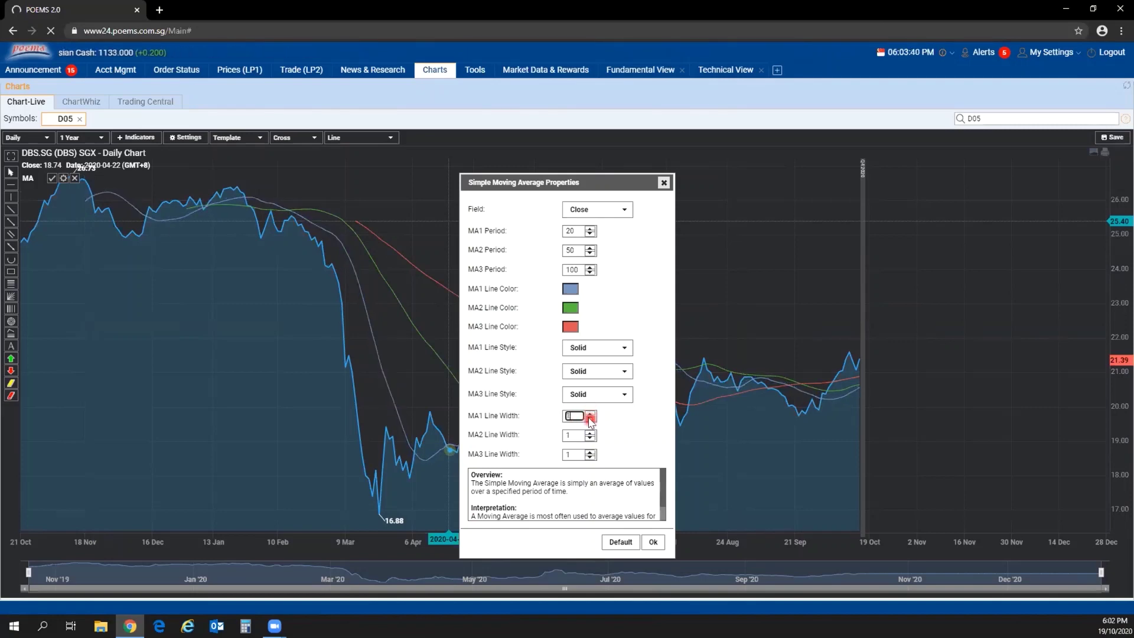
pyautogui.click(590, 414)
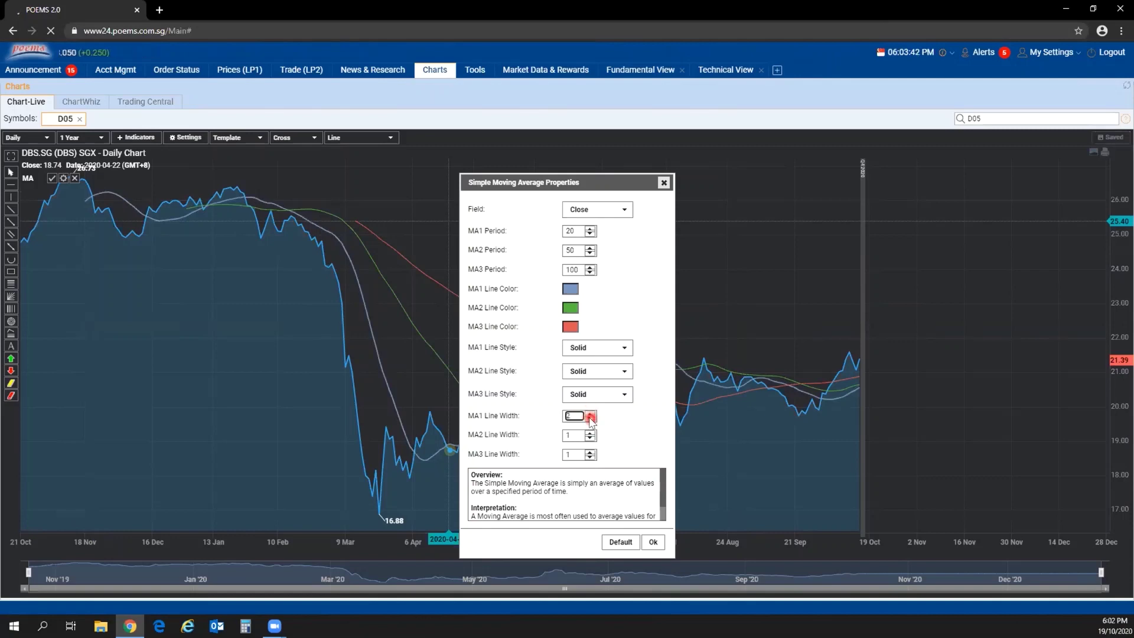
pyautogui.click(590, 418)
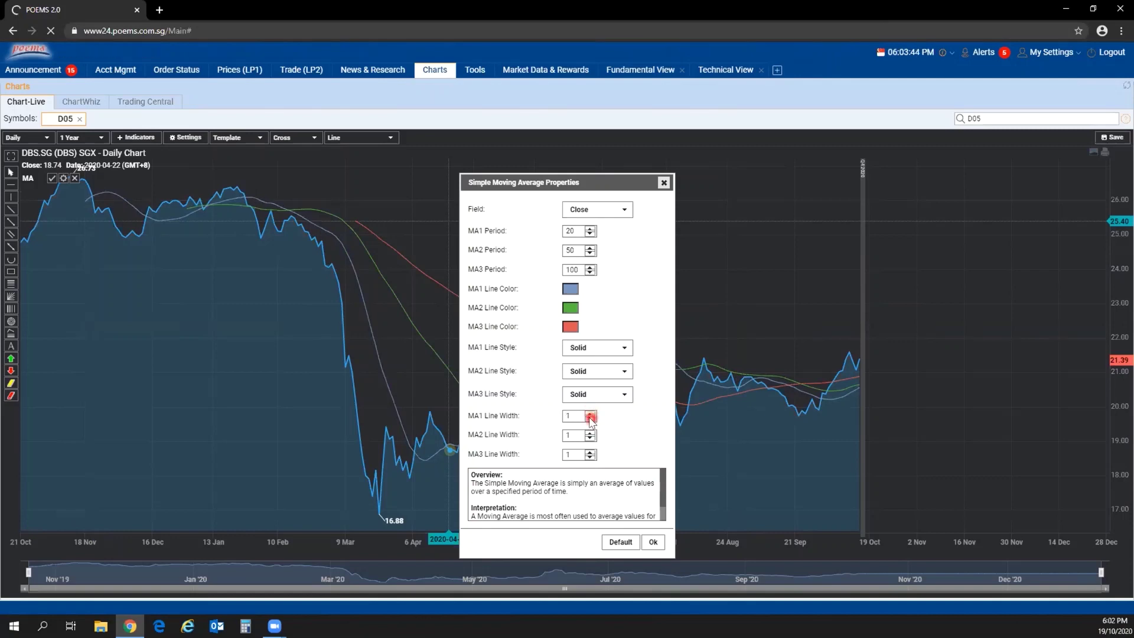
pyautogui.click(664, 182)
pyautogui.click(990, 119)
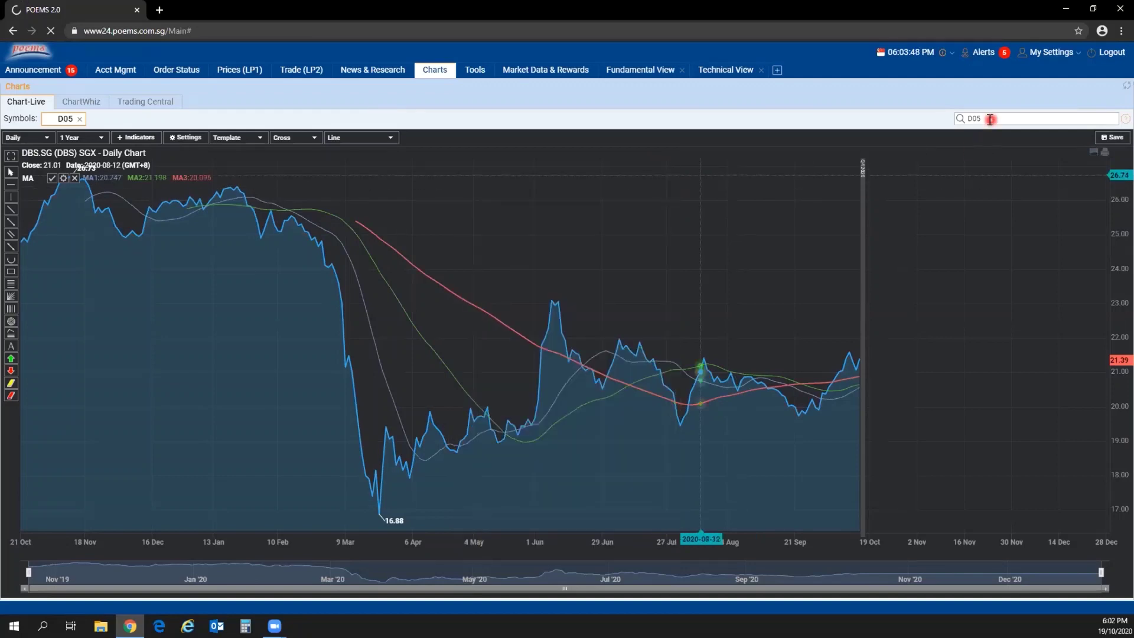
# - Load UOB (U11) and compare it against DBS (D05) on the chart
pyautogui.click(991, 116)
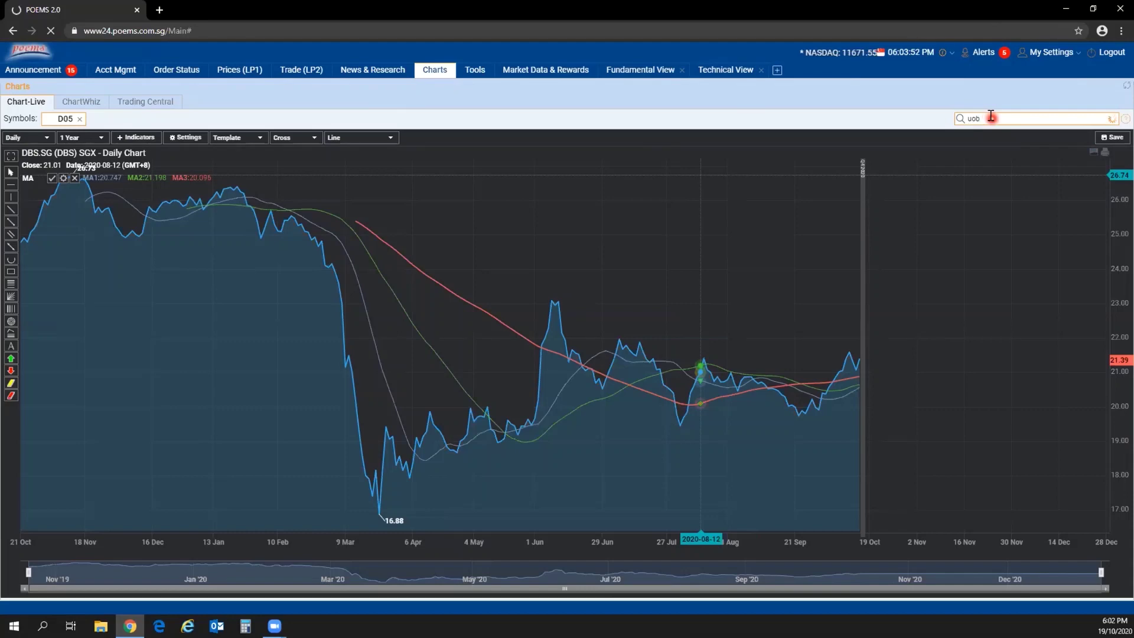
pyautogui.click(993, 133)
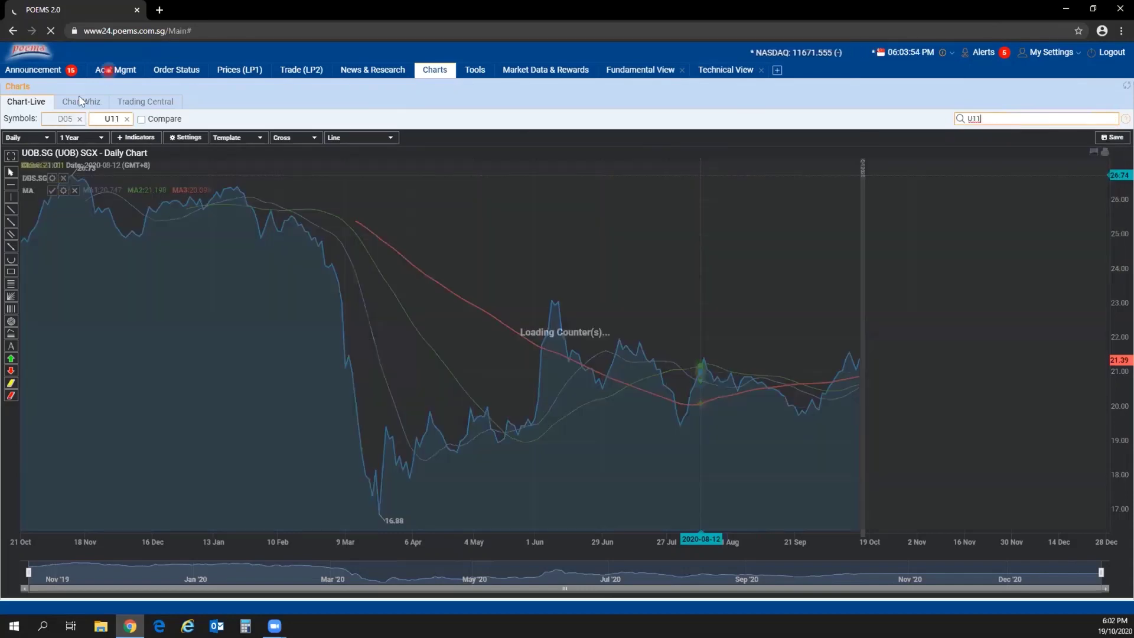
pyautogui.click(141, 120)
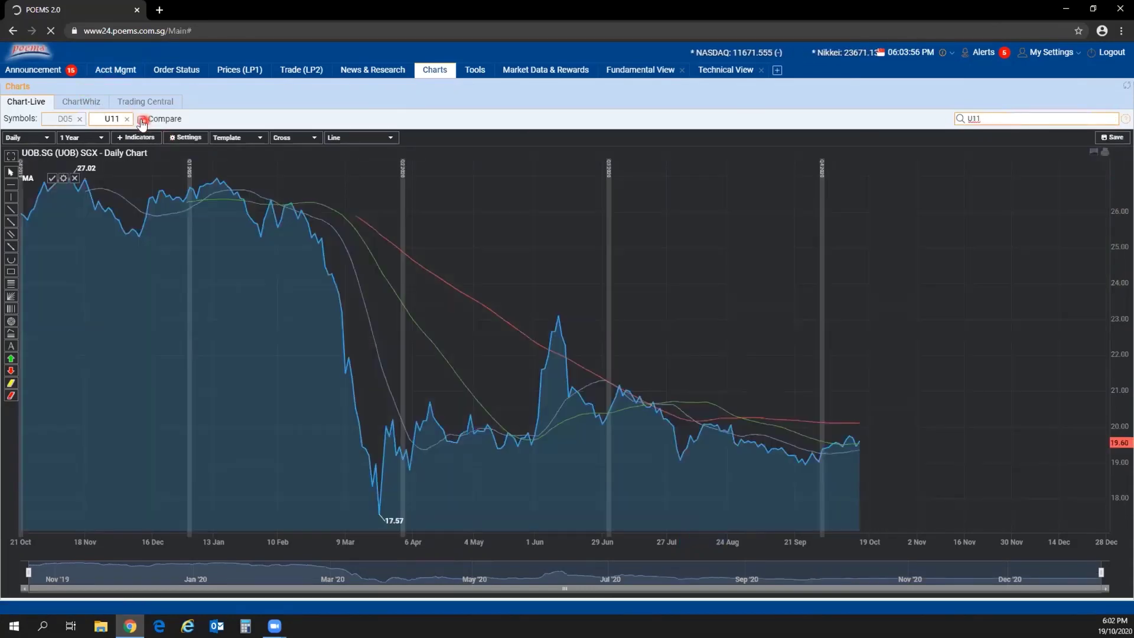
pyautogui.click(147, 121)
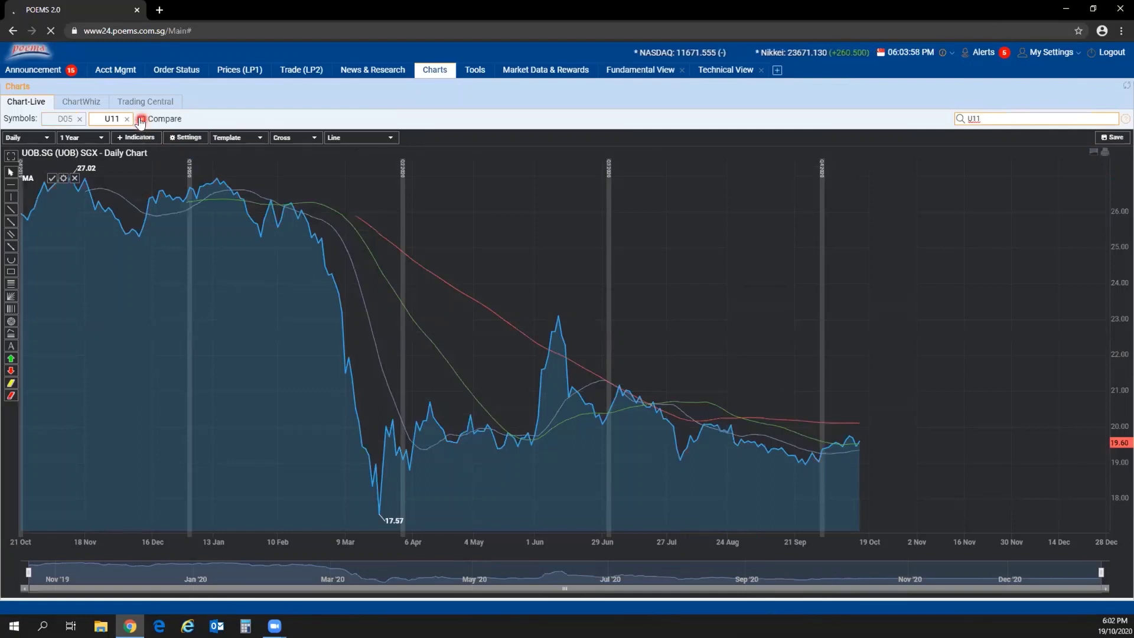
pyautogui.click(47, 120)
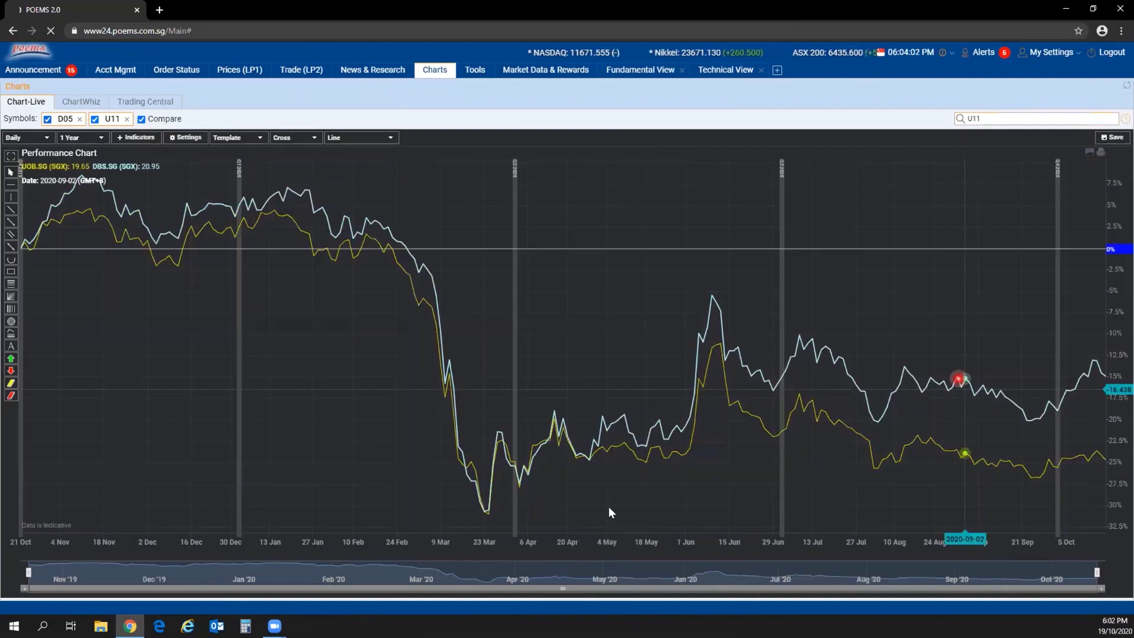
# - Read both stocks' values on the chart at 2020-09-23 and 2020-09-28
pyautogui.click(190, 136)
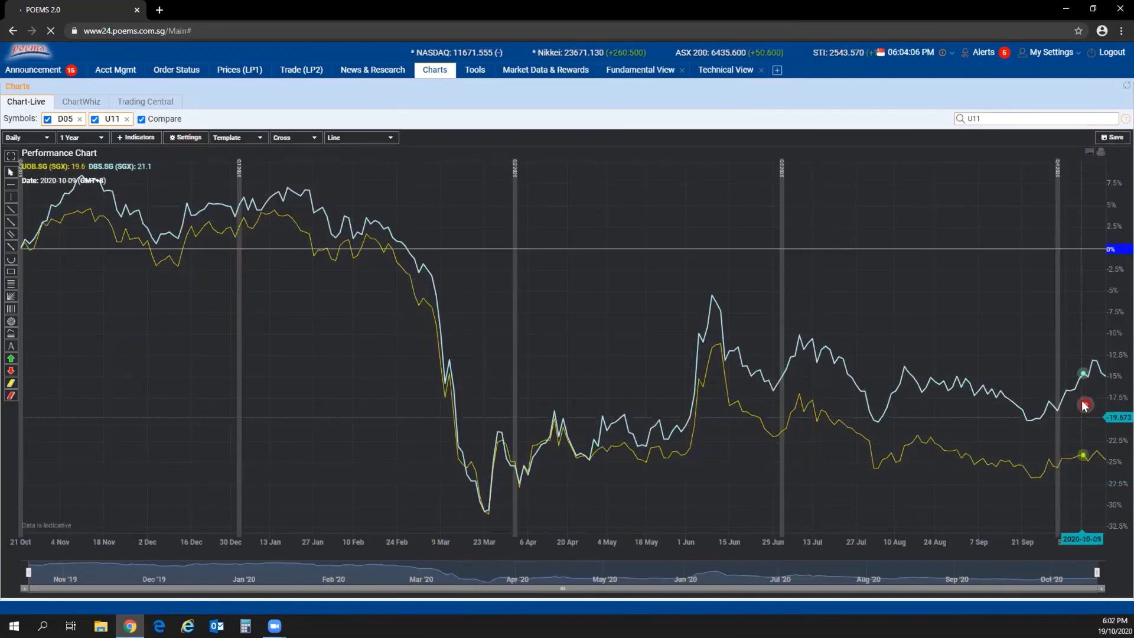
pyautogui.click(1030, 395)
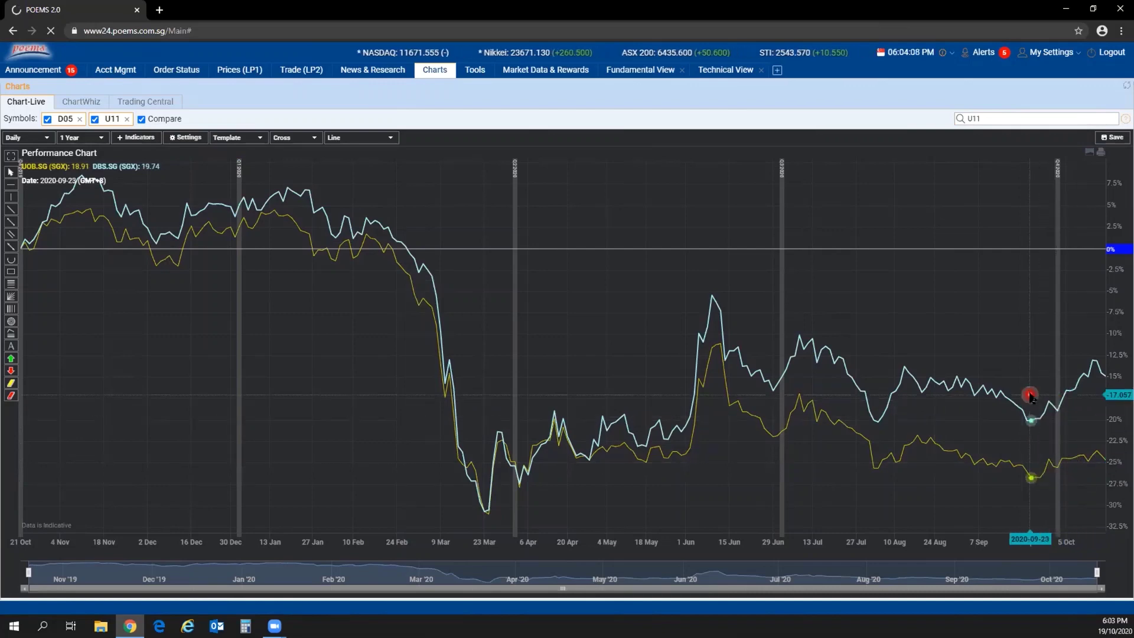
pyautogui.click(1042, 478)
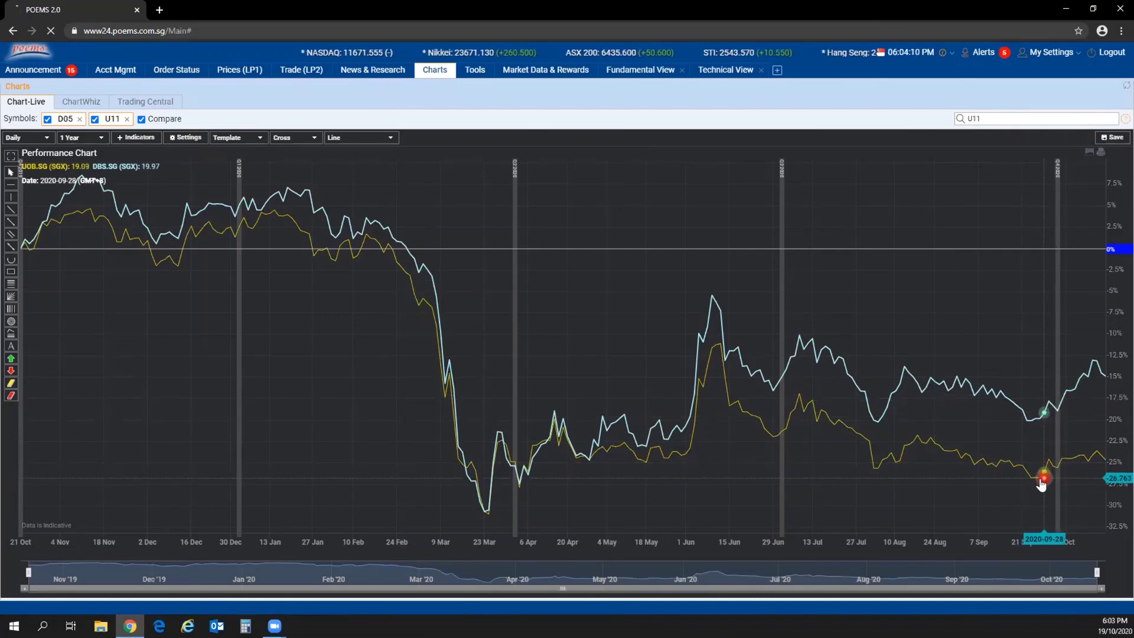
# - Open DBS Group's Technical Insight page in ChartWhiz
pyautogui.click(94, 101)
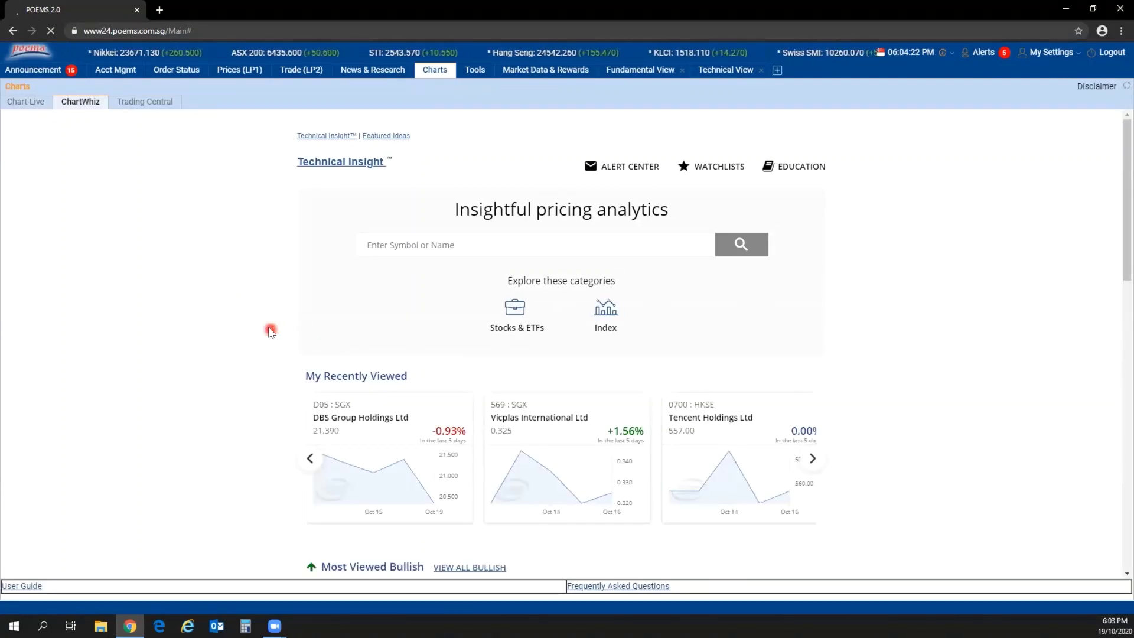
pyautogui.scroll(-3, 271, 330)
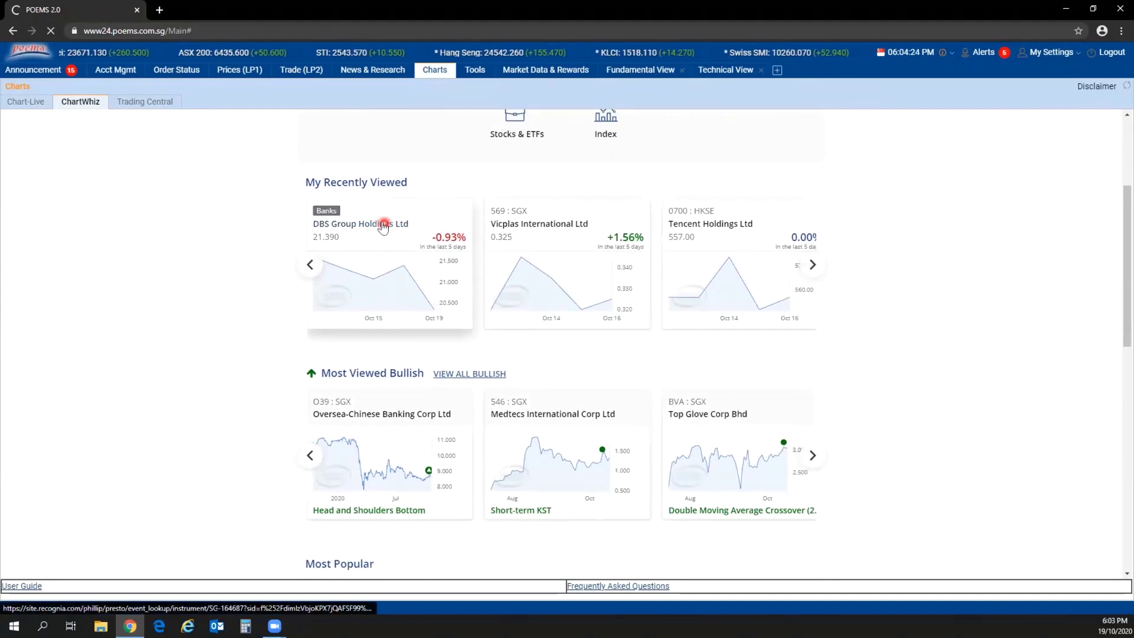
pyautogui.click(383, 225)
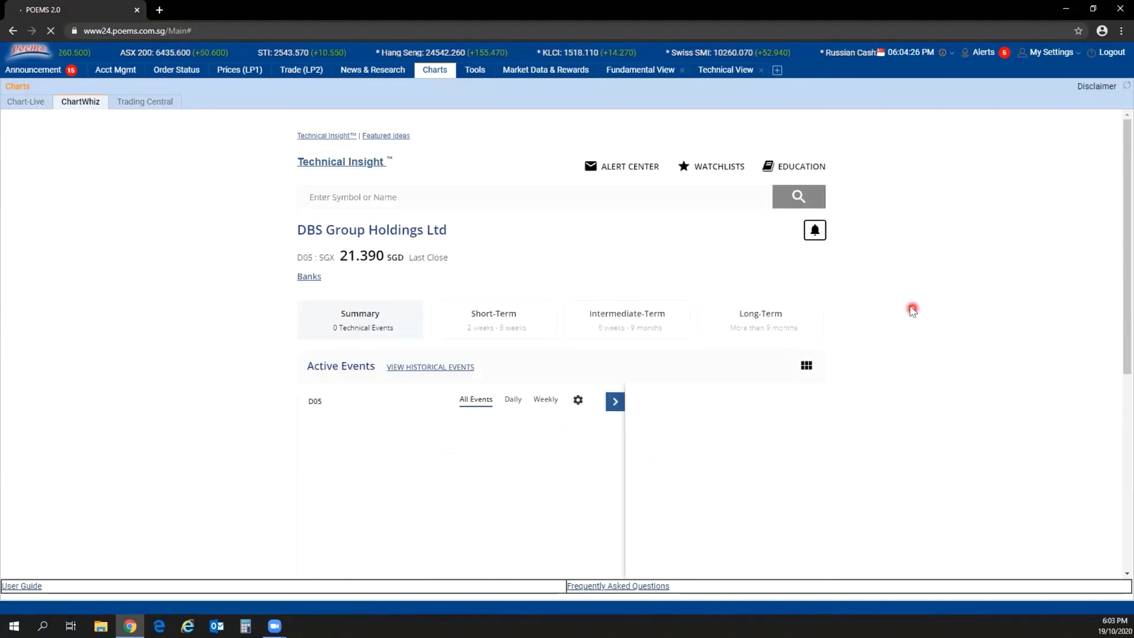
pyautogui.scroll(-3, 912, 310)
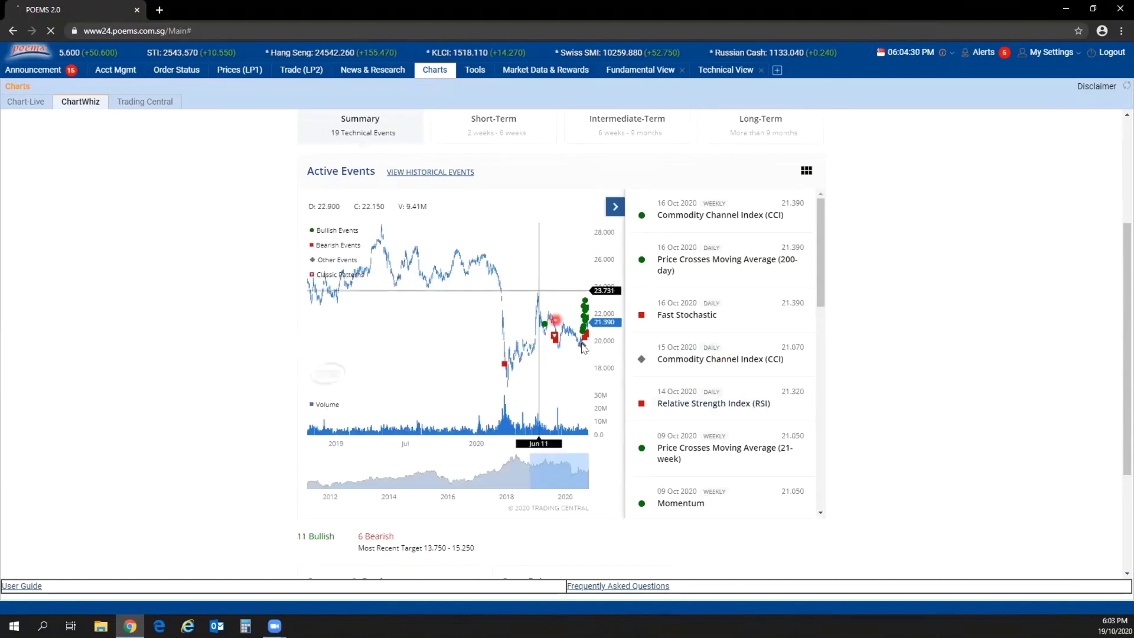
# - View the details of DBS's Fast Stochastic event
pyautogui.click(758, 301)
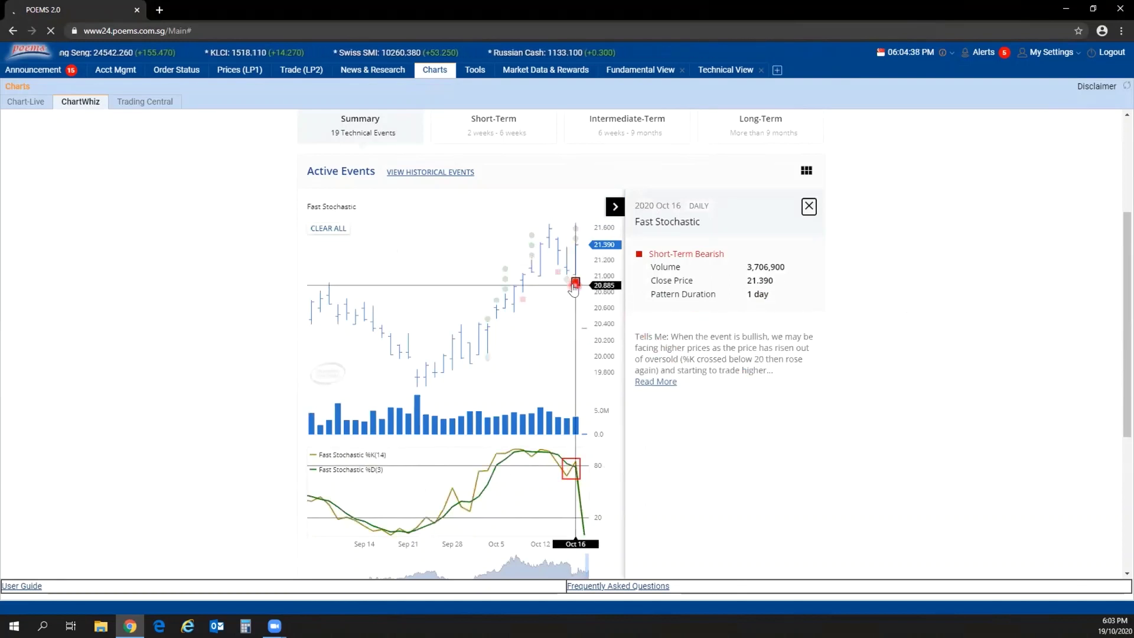
pyautogui.click(1010, 366)
pyautogui.scroll(3, 1010, 366)
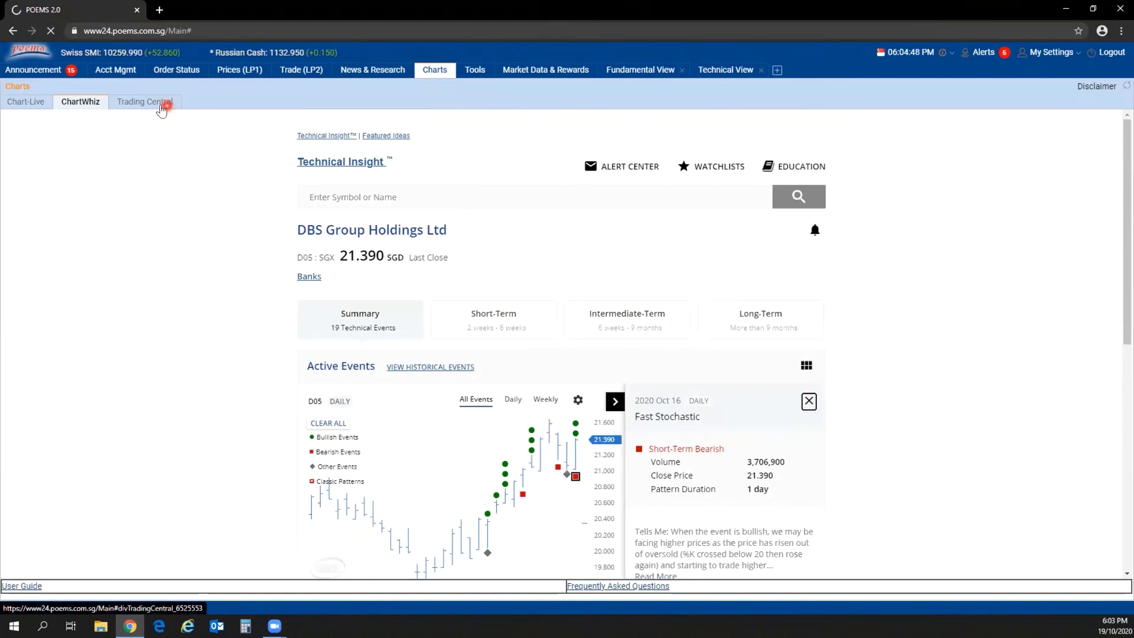
pyautogui.click(473, 73)
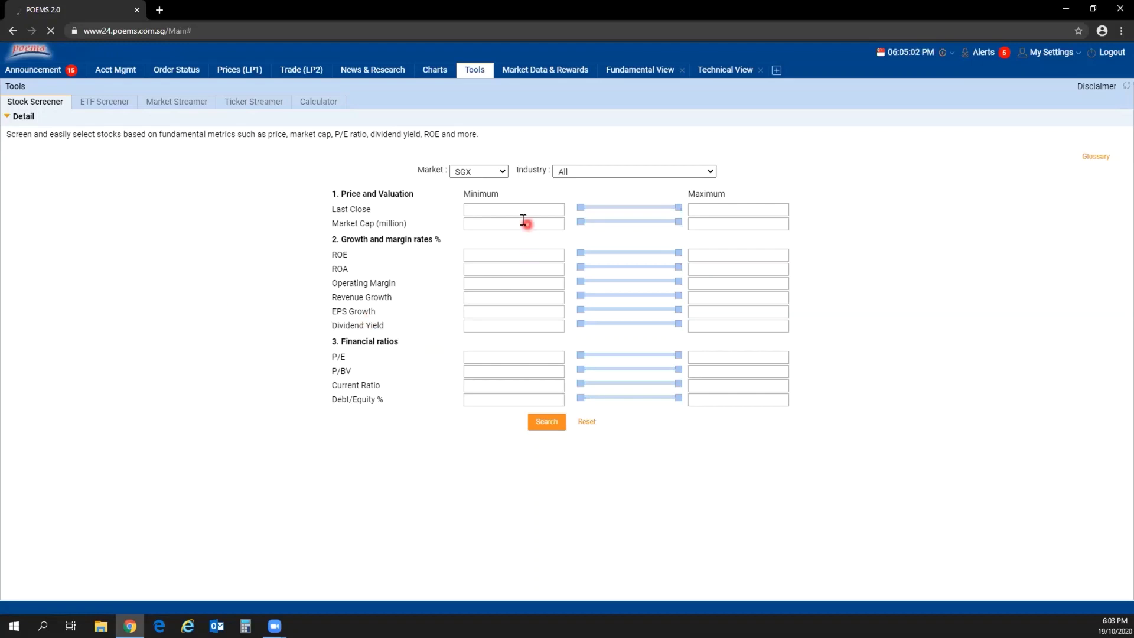
# - Keep SGX as the market and set the Market Cap range to 0.34–54889.32
pyautogui.click(480, 172)
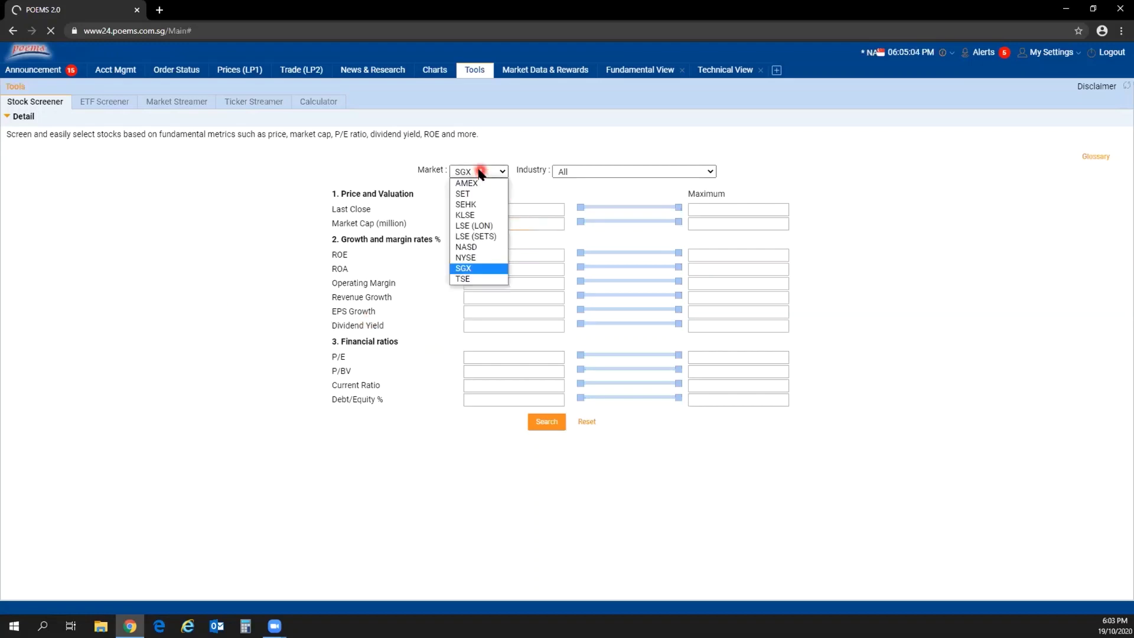
pyautogui.click(480, 171)
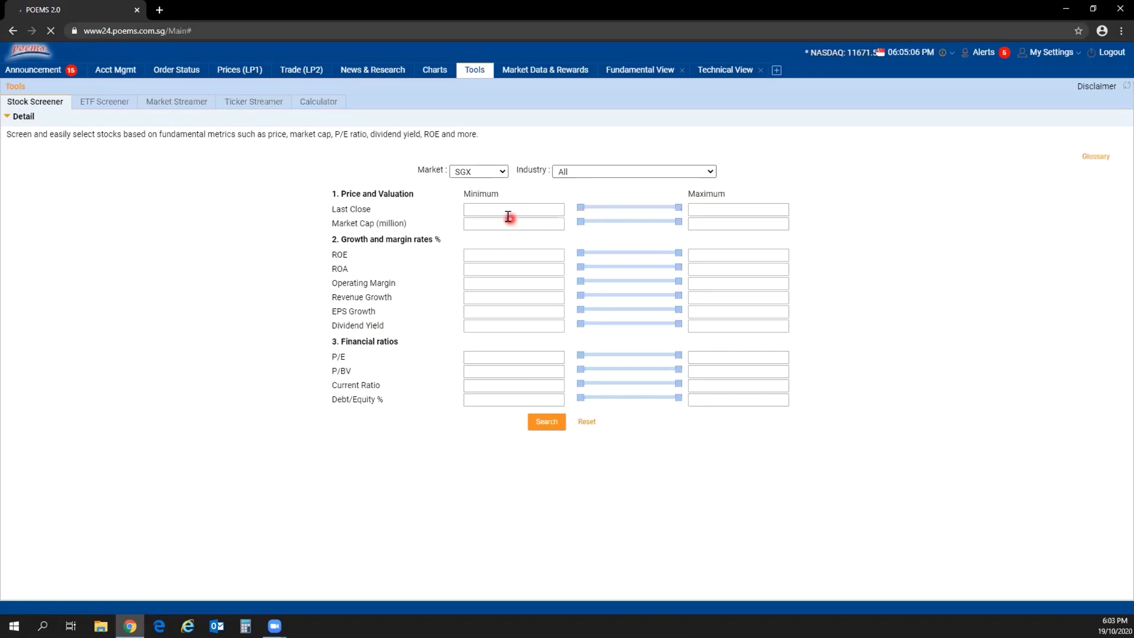
pyautogui.moveTo(578, 225); pyautogui.dragTo(555, 220)
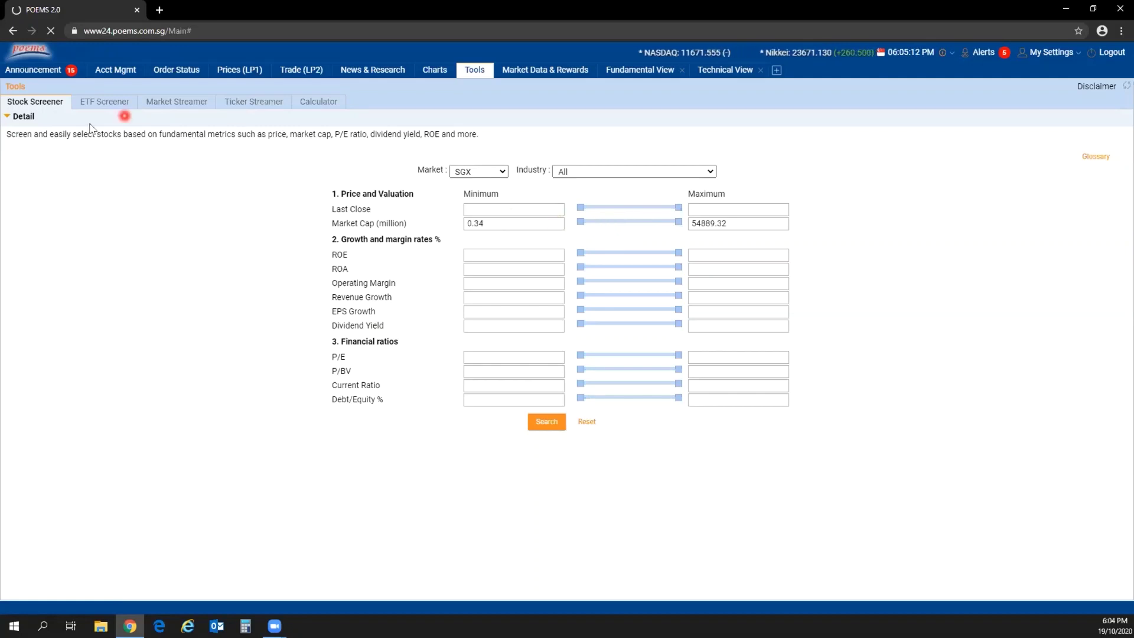
# - Visit the ETF Screener, then the Market Data & Rewards subscriptions page
pyautogui.click(95, 100)
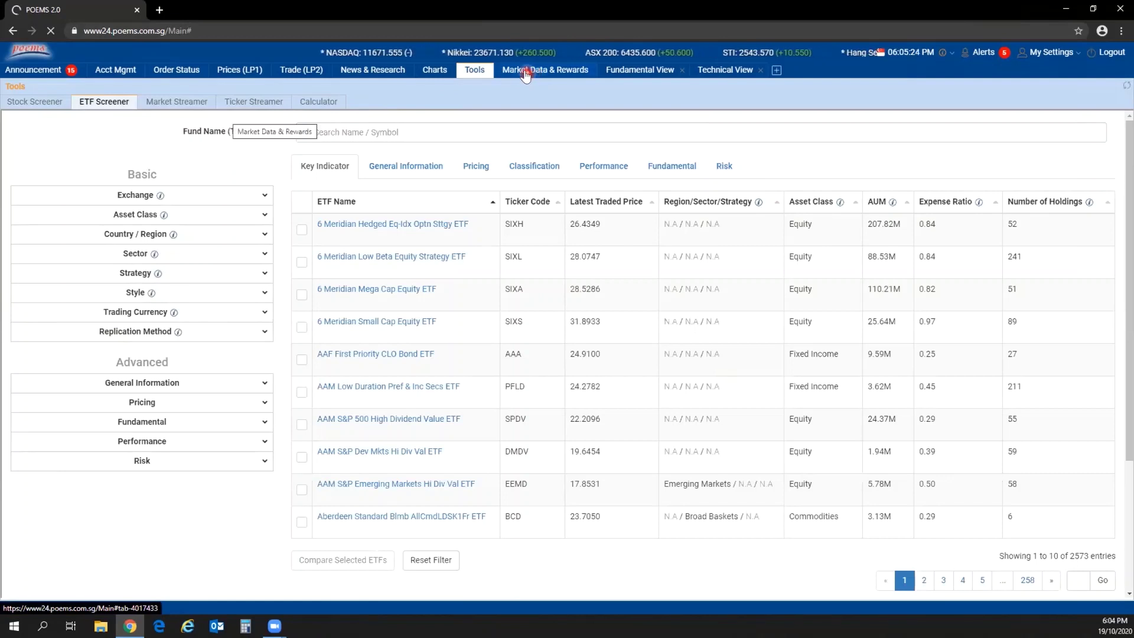
pyautogui.click(526, 74)
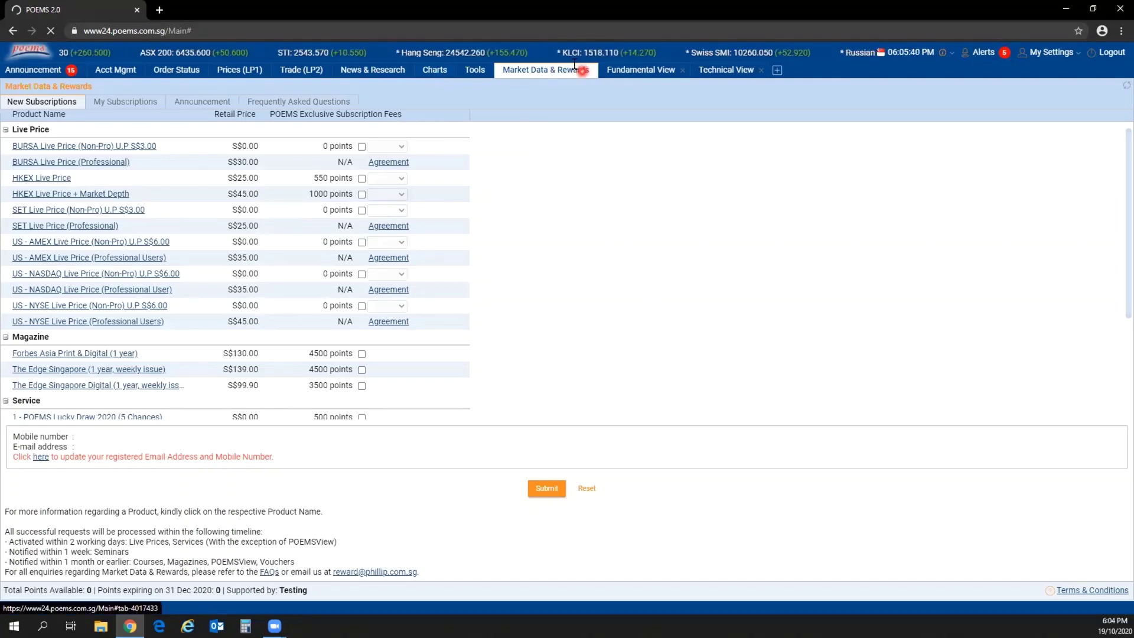
pyautogui.click(562, 82)
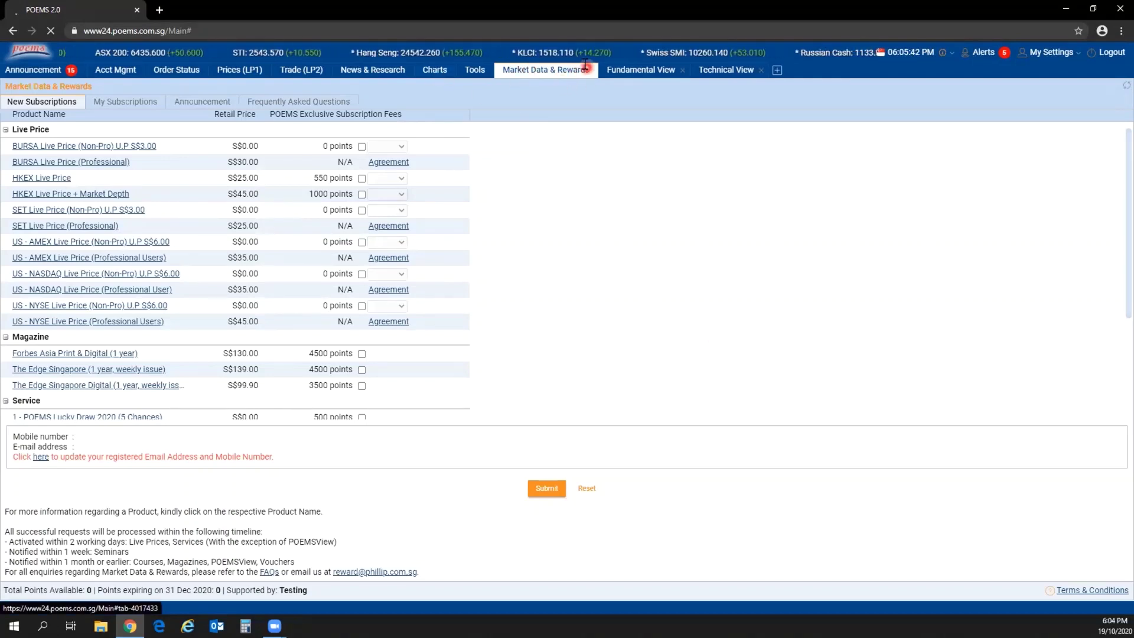
pyautogui.click(362, 147)
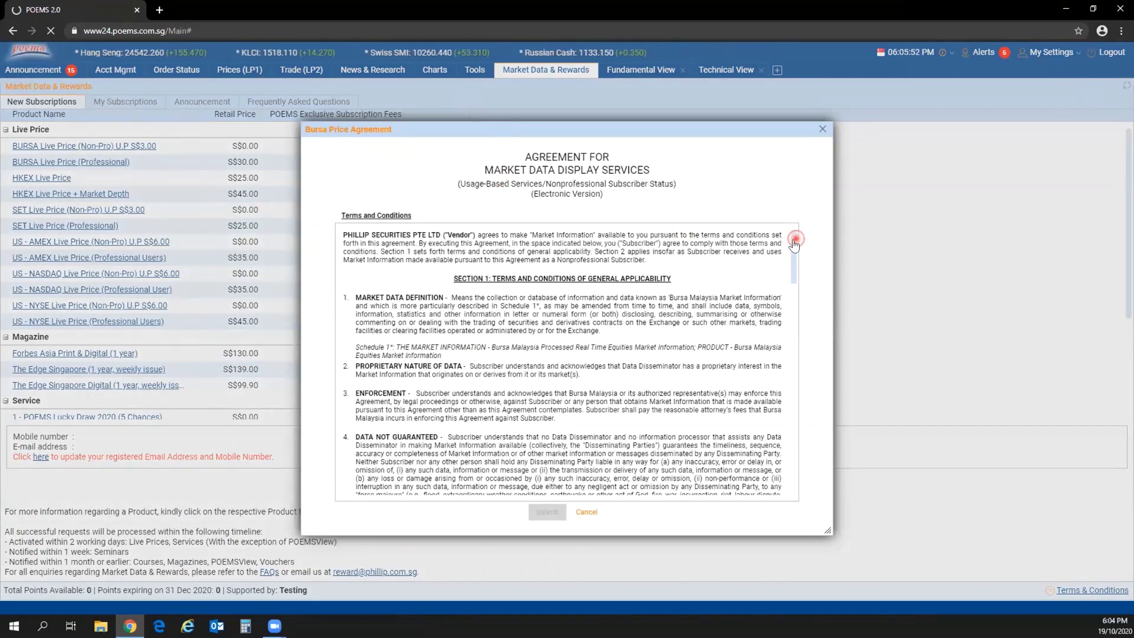
pyautogui.moveTo(795, 245); pyautogui.dragTo(807, 371)
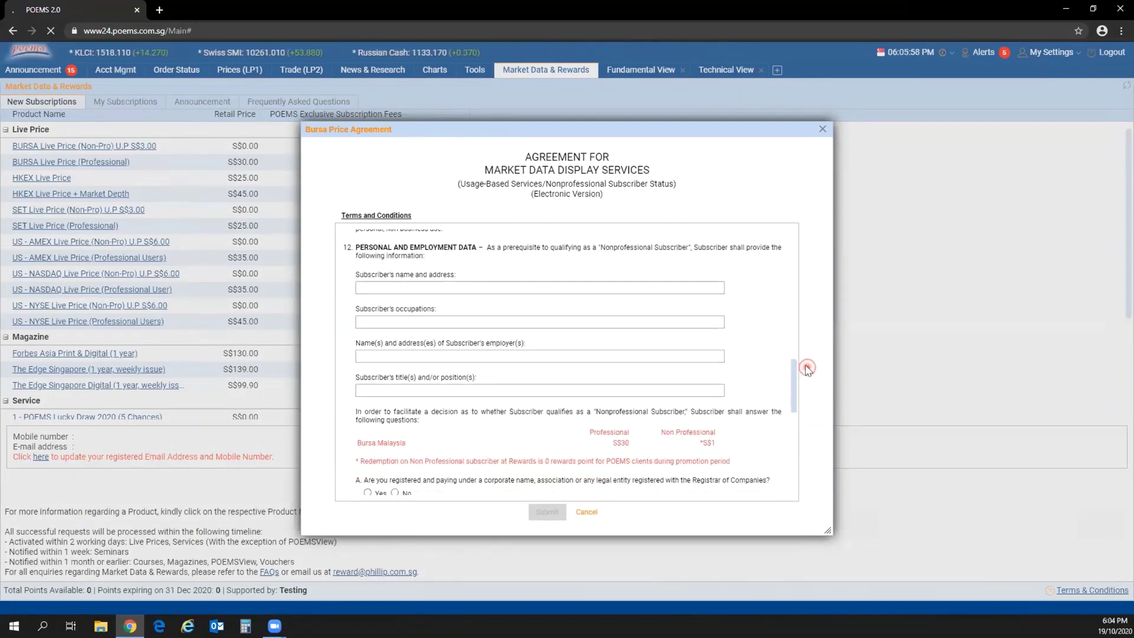
pyautogui.moveTo(808, 368); pyautogui.dragTo(807, 456)
pyautogui.click(579, 361)
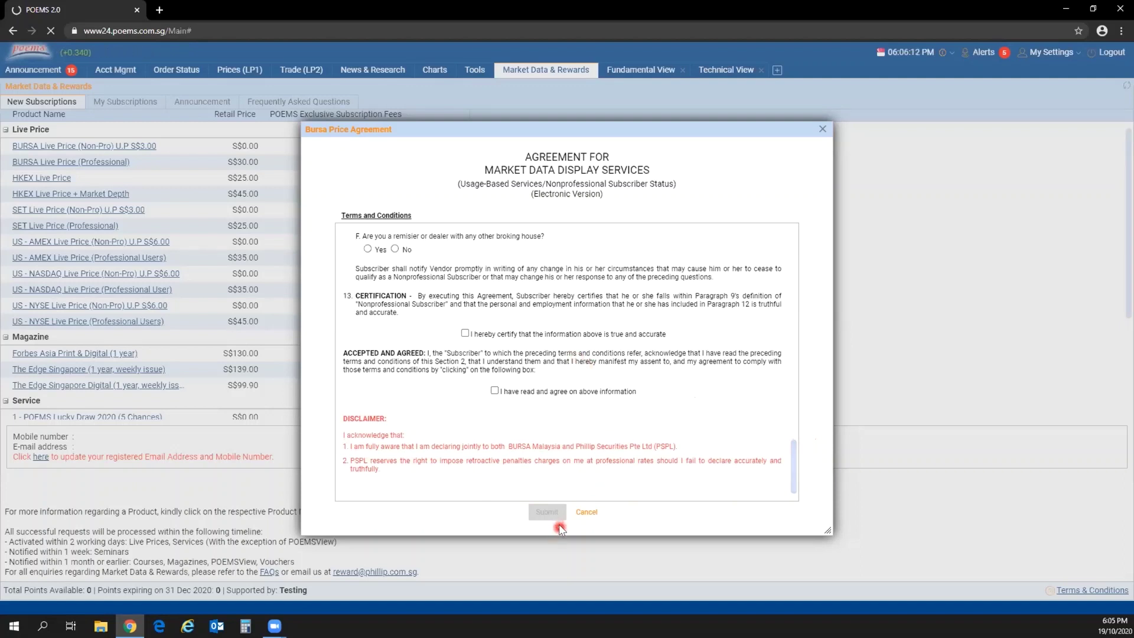
pyautogui.click(822, 129)
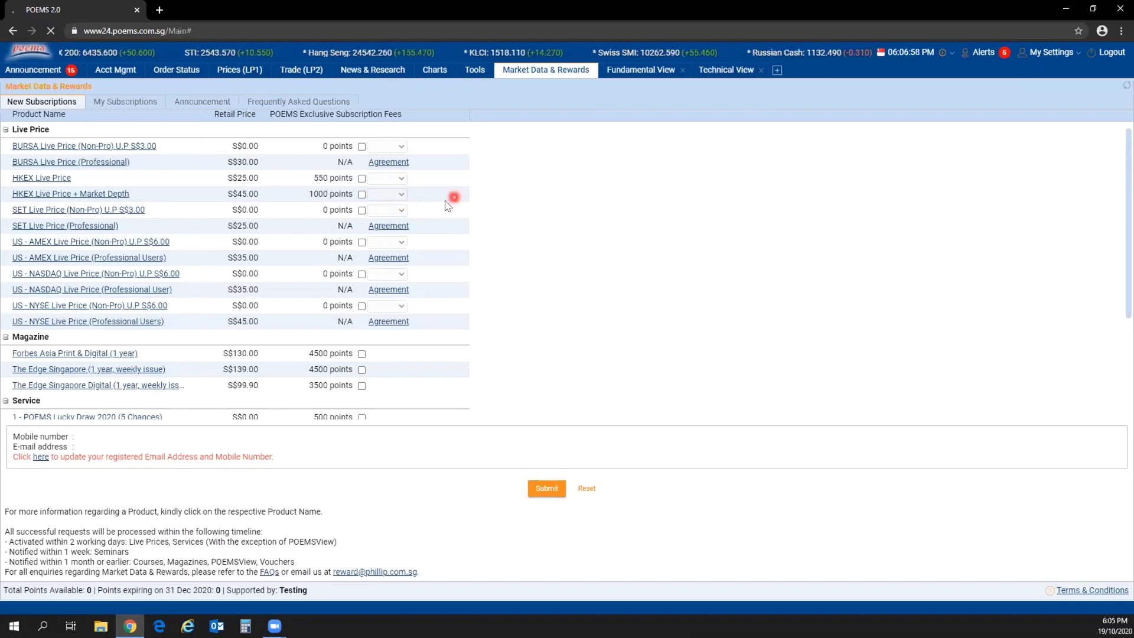
# - Review then close the BURSA Professional agreement, and open the BURSA Live Price (Non-Pro) page
pyautogui.click(385, 163)
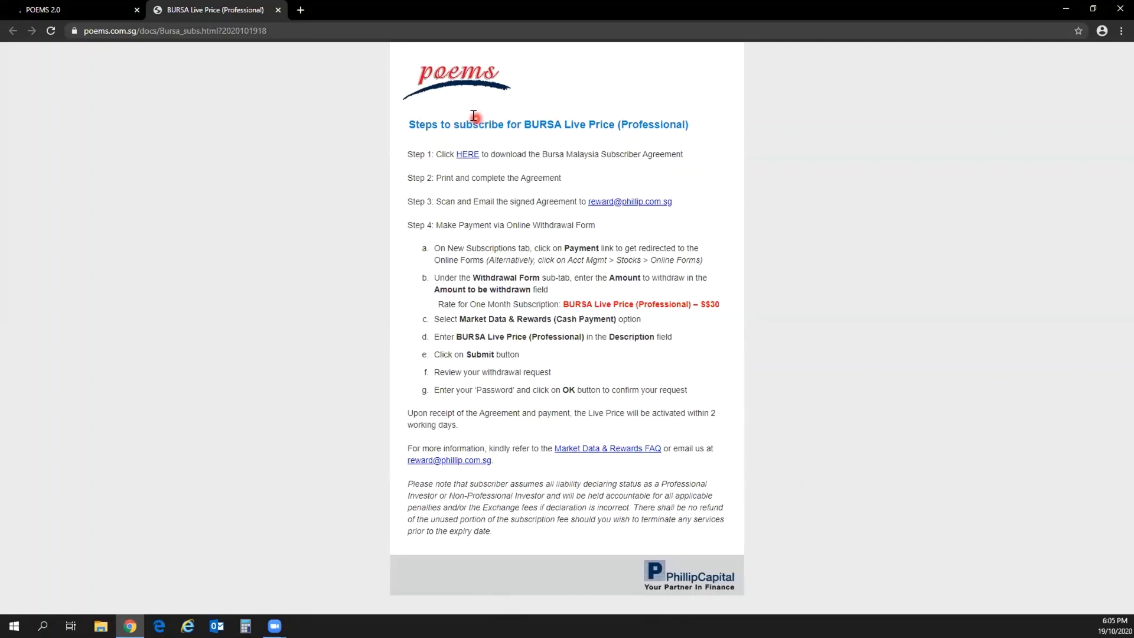
pyautogui.click(278, 10)
pyautogui.click(552, 201)
pyautogui.click(610, 253)
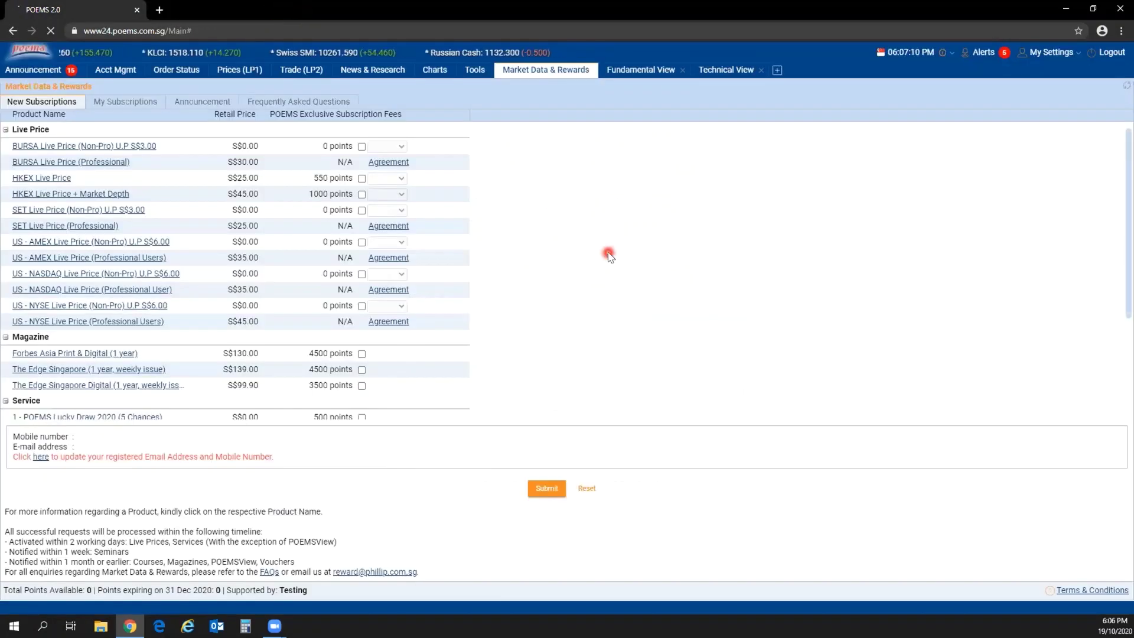
pyautogui.click(611, 235)
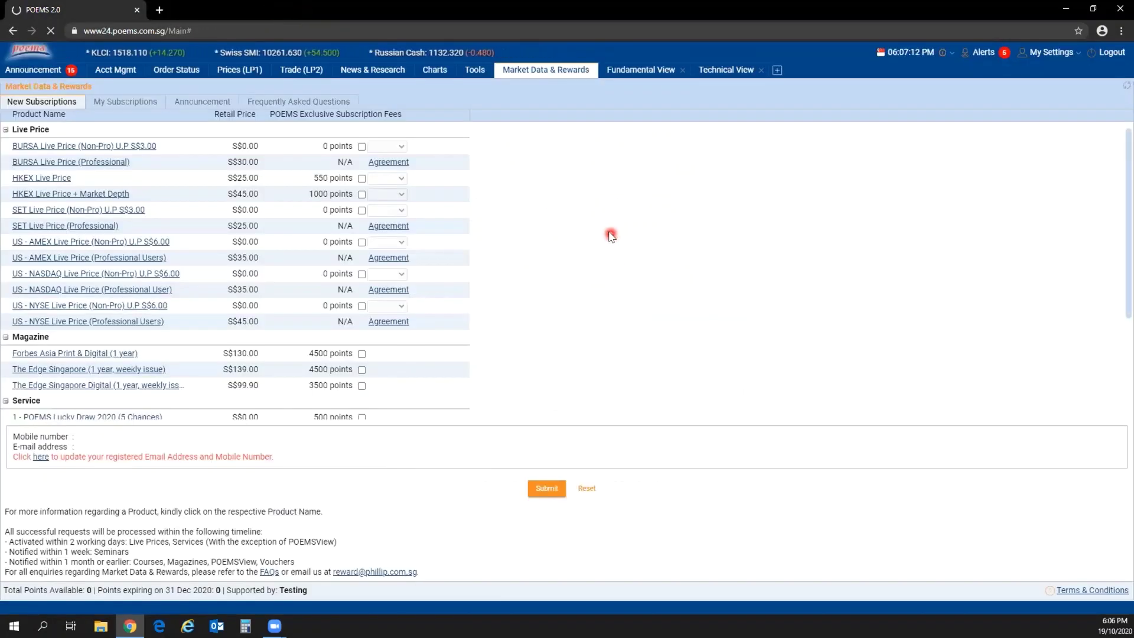
pyautogui.click(610, 236)
pyautogui.click(604, 241)
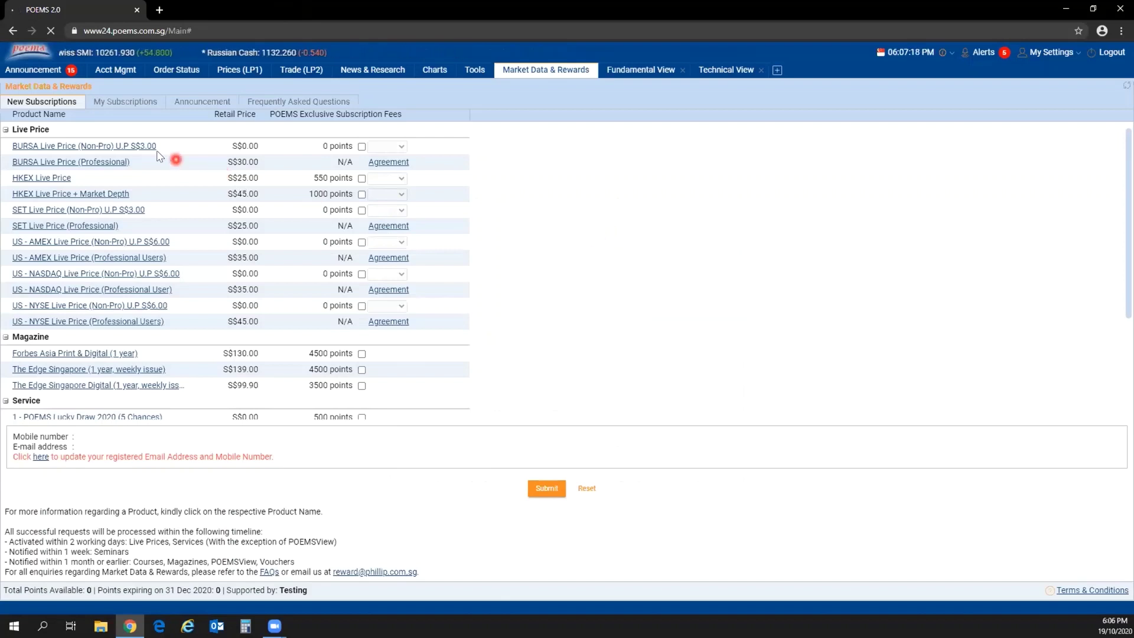
pyautogui.click(140, 147)
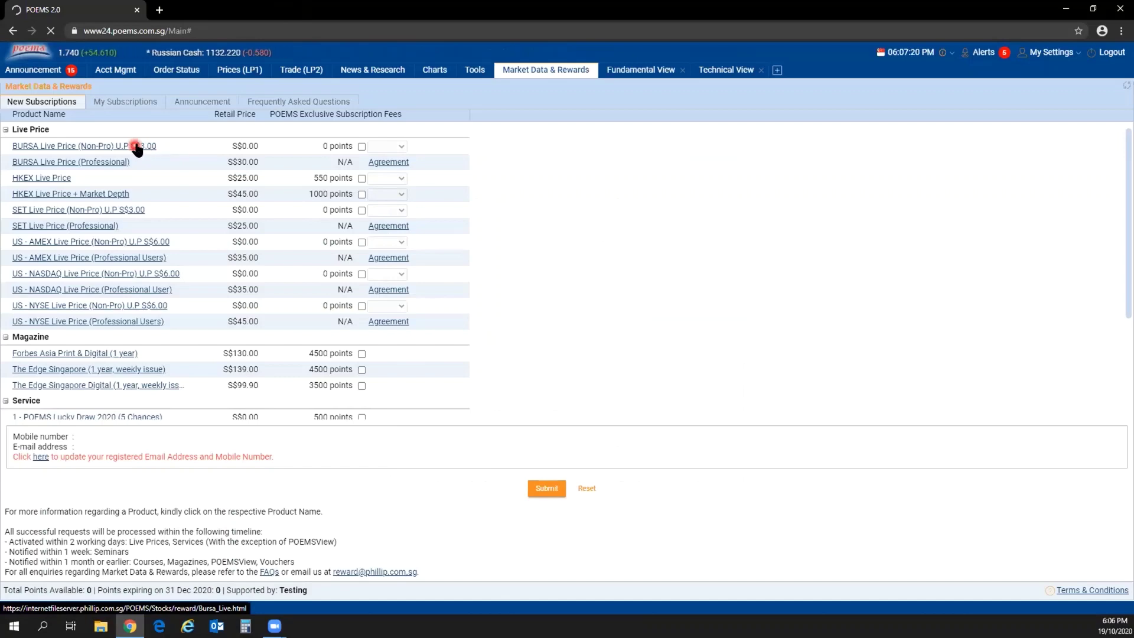
pyautogui.click(138, 147)
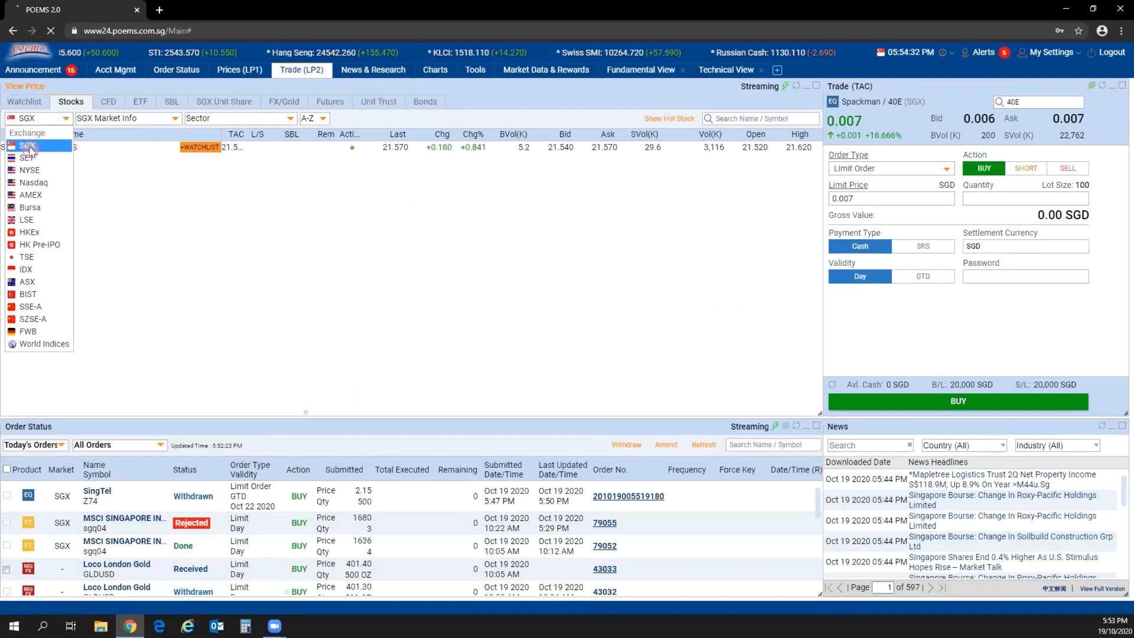
# - Switch to the Prices (LP1) view showing the SGX Top 30 Volume list
pyautogui.click(29, 149)
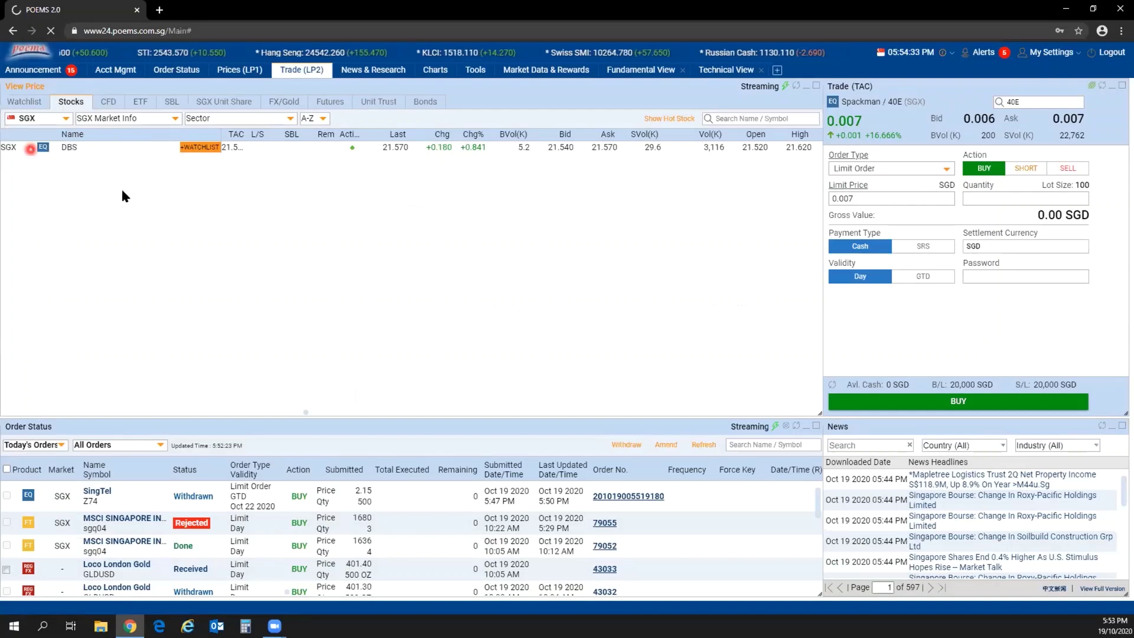
pyautogui.click(135, 193)
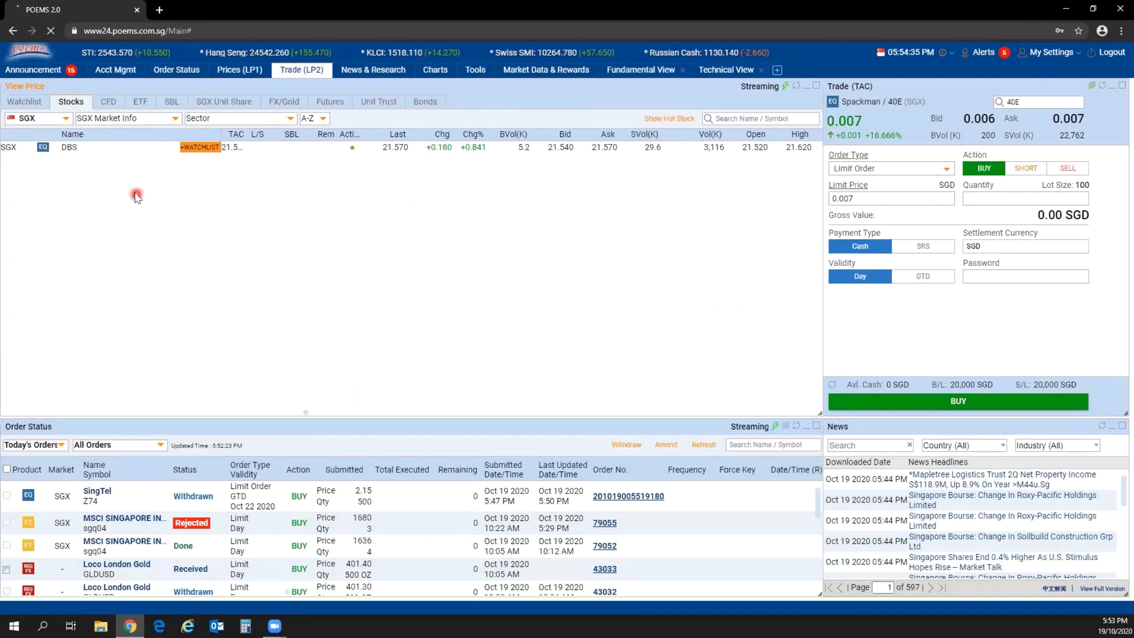
pyautogui.click(236, 72)
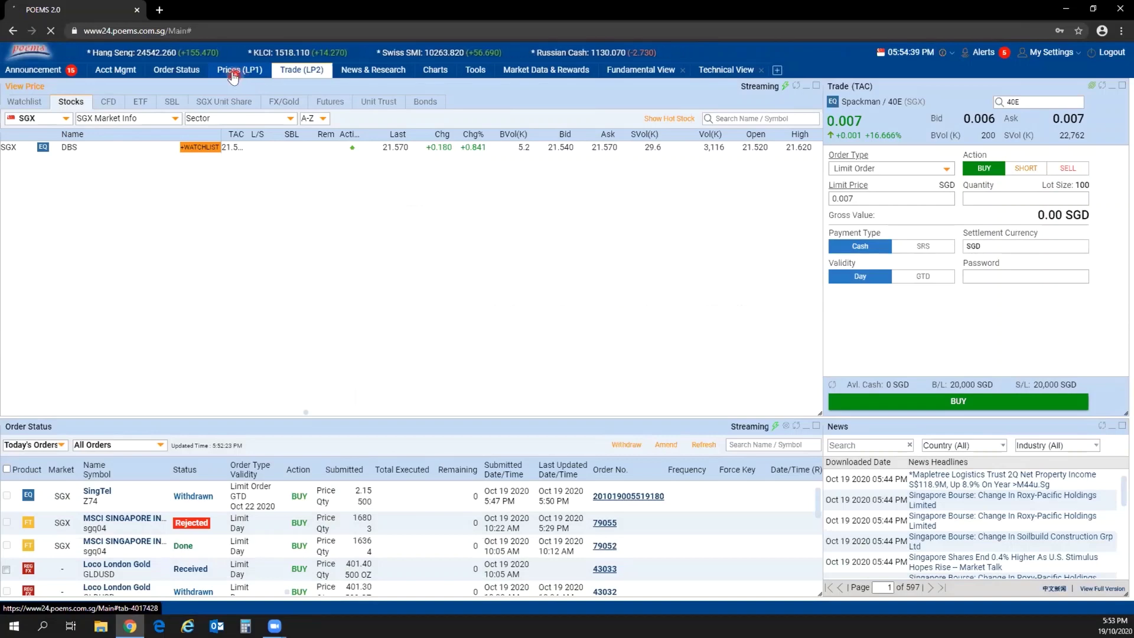
pyautogui.click(236, 68)
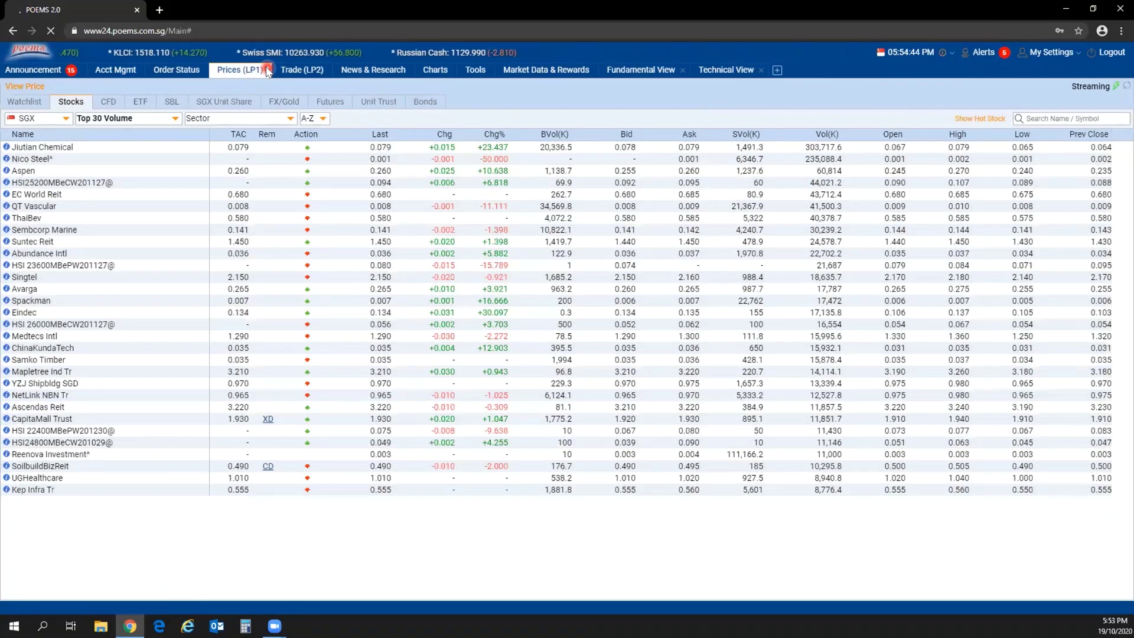
# - Show the empty WatchList1 and expand the list of all ten saved watchlists
pyautogui.click(257, 70)
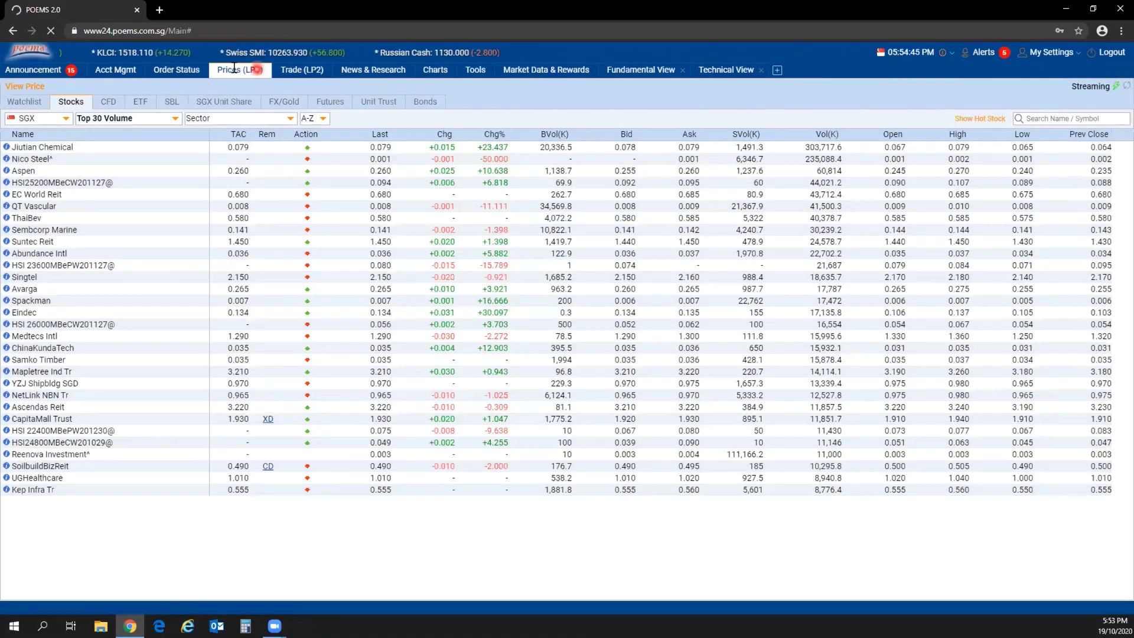
pyautogui.click(18, 106)
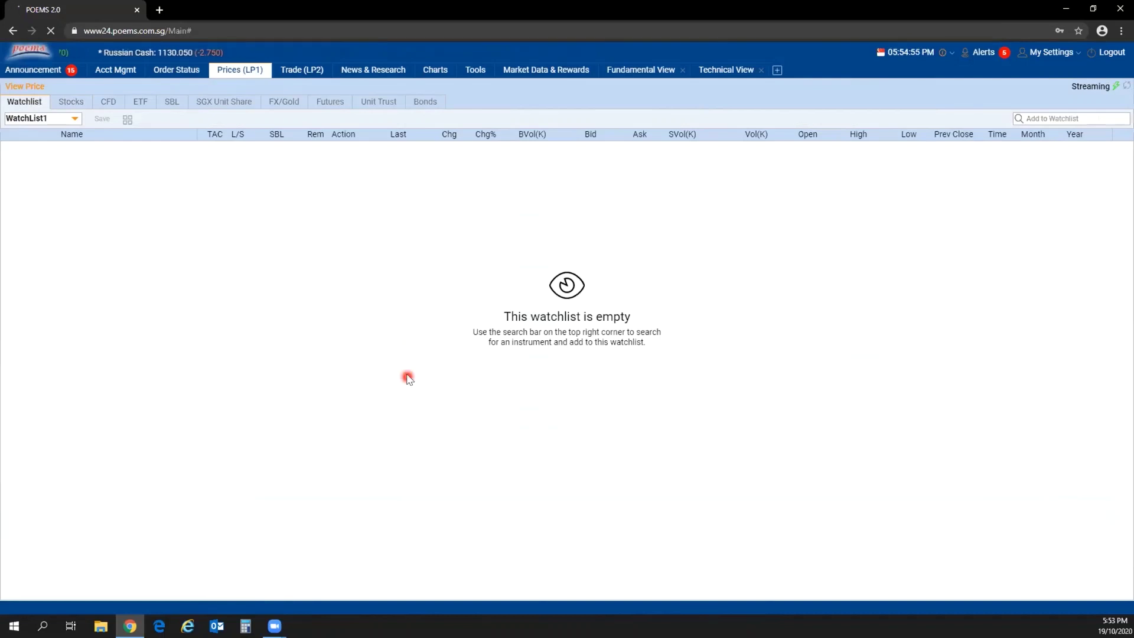
pyautogui.click(73, 119)
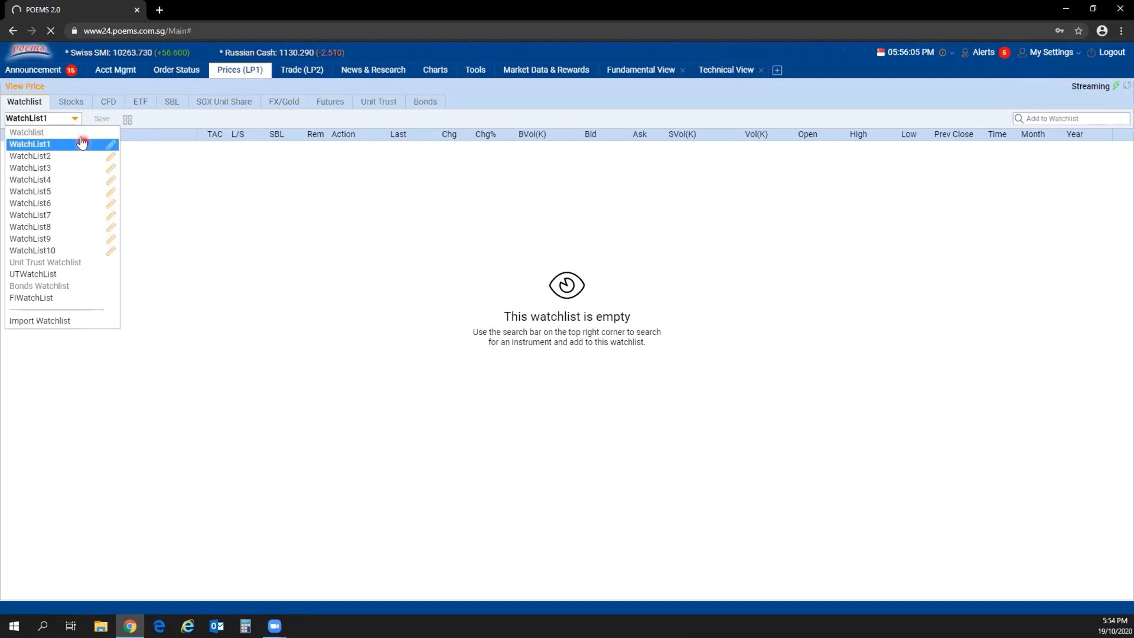
pyautogui.click(69, 119)
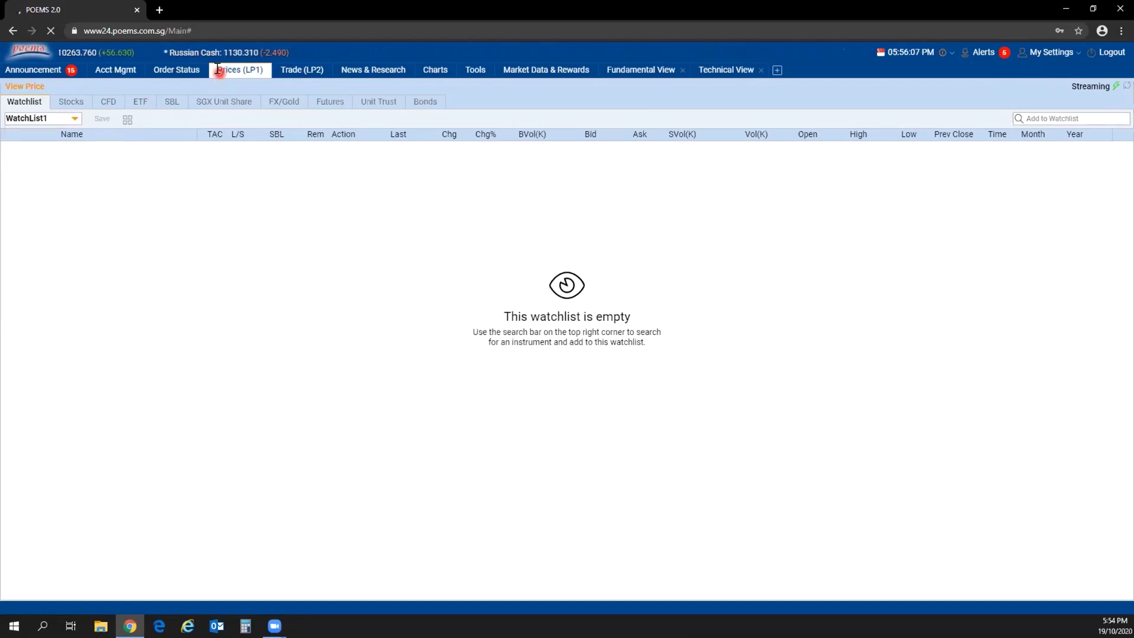
pyautogui.click(10, 102)
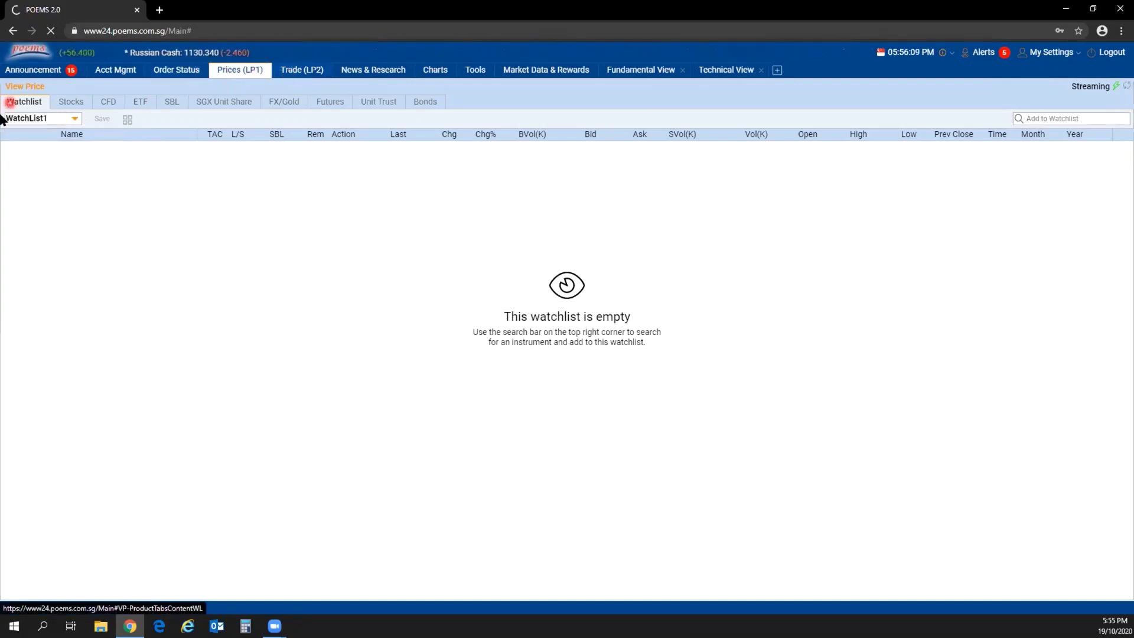
pyautogui.click(77, 119)
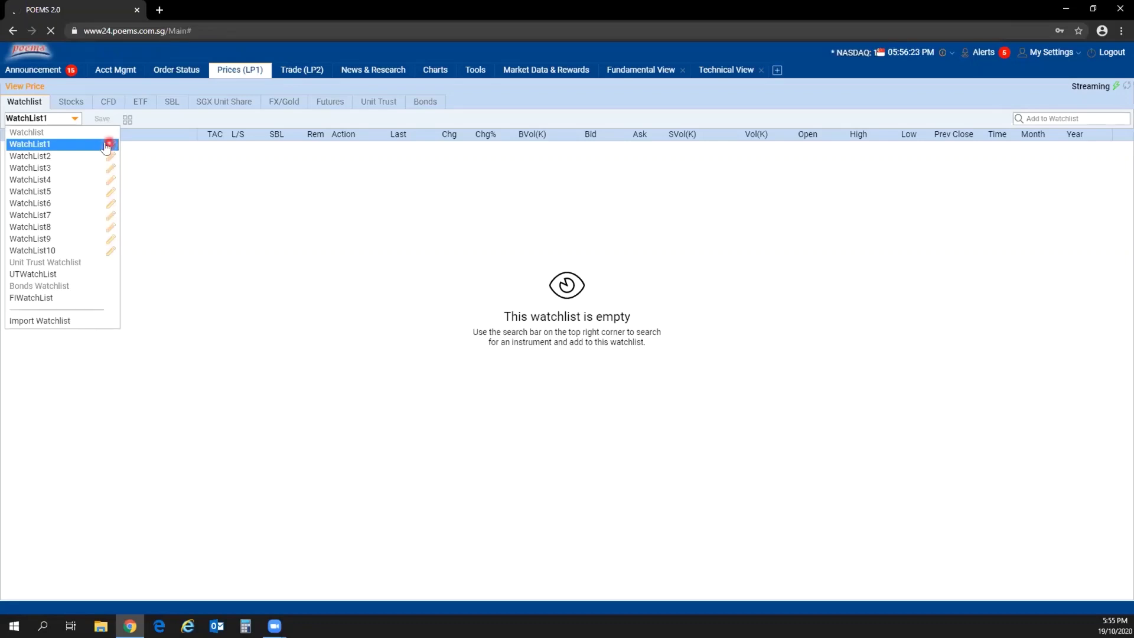
# - Rename WatchList1 to 'Monday' and acknowledge the success message
pyautogui.click(109, 144)
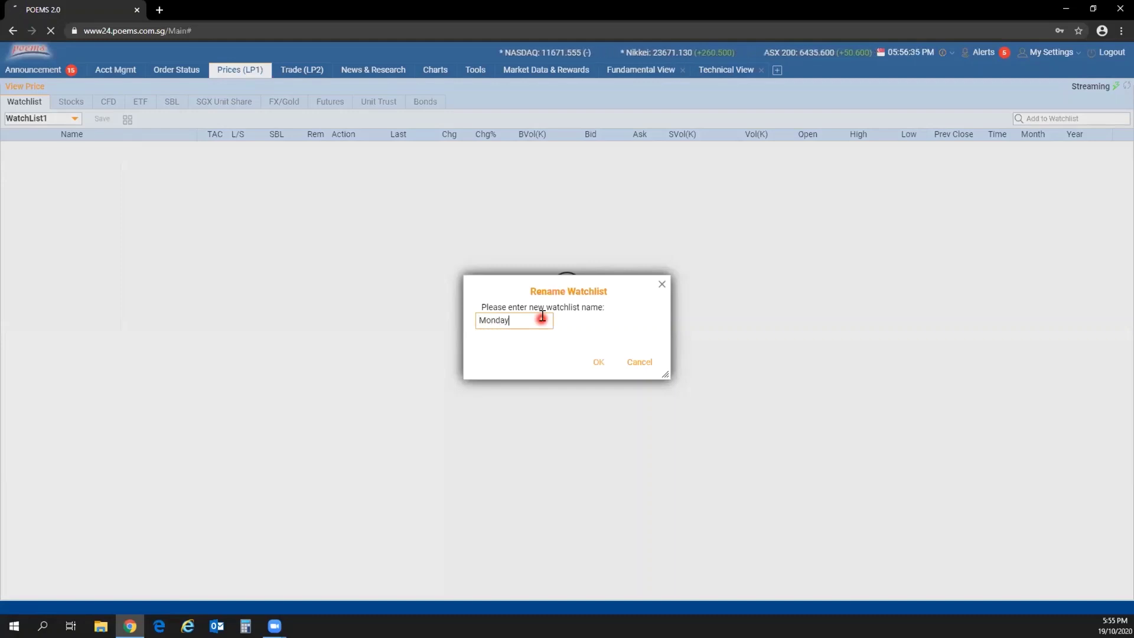
pyautogui.click(598, 362)
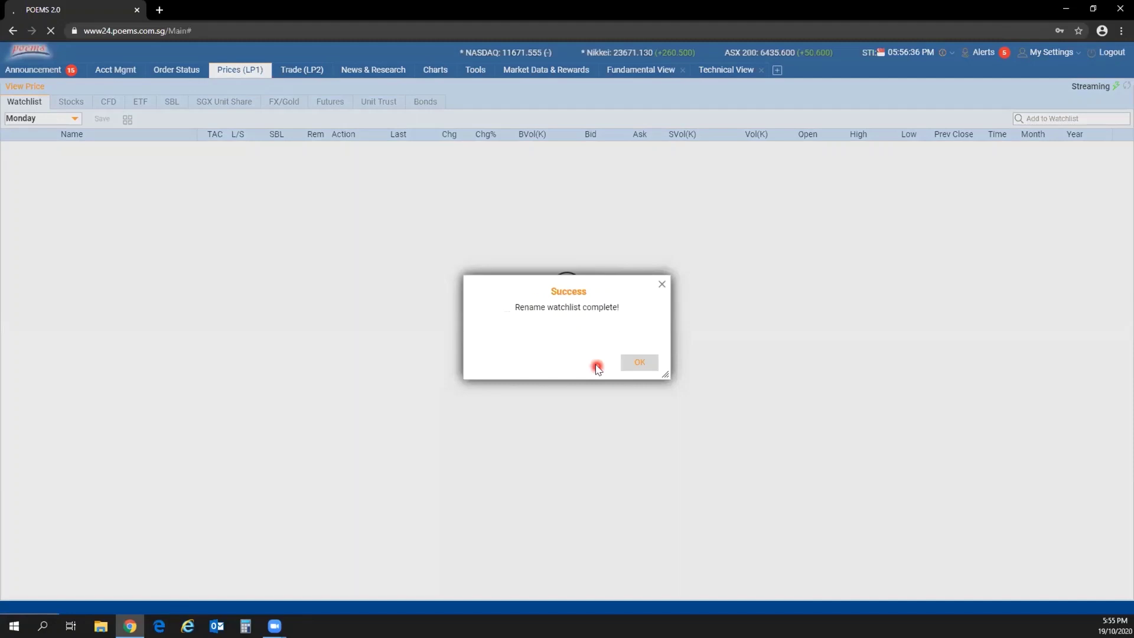
pyautogui.click(640, 362)
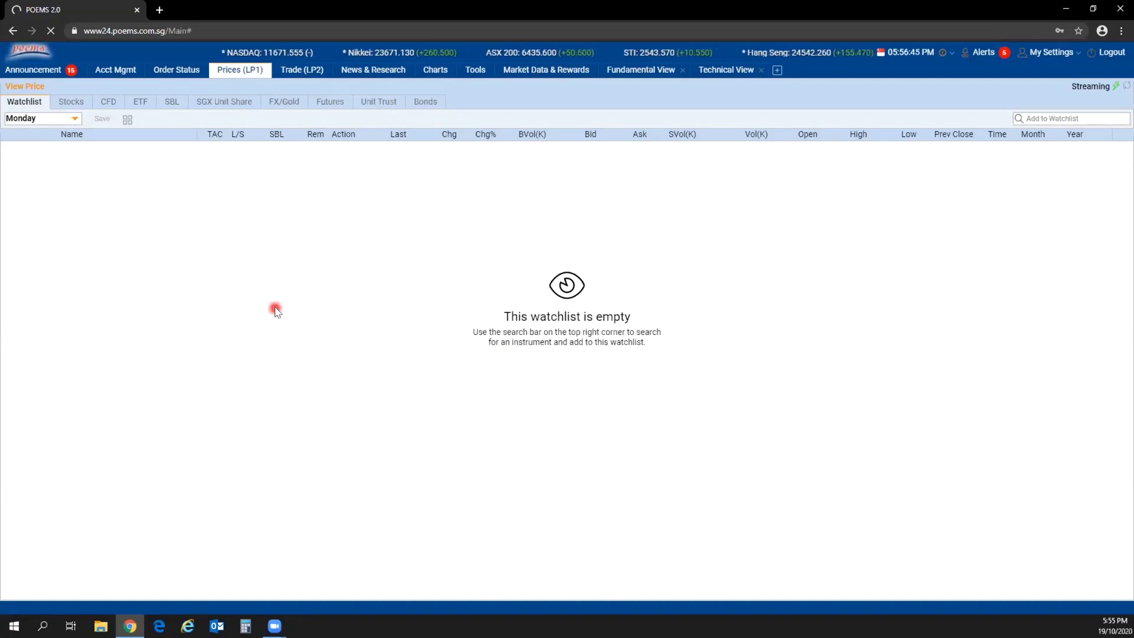
# - Search for DBS and add it to the Monday watchlist
pyautogui.click(1073, 115)
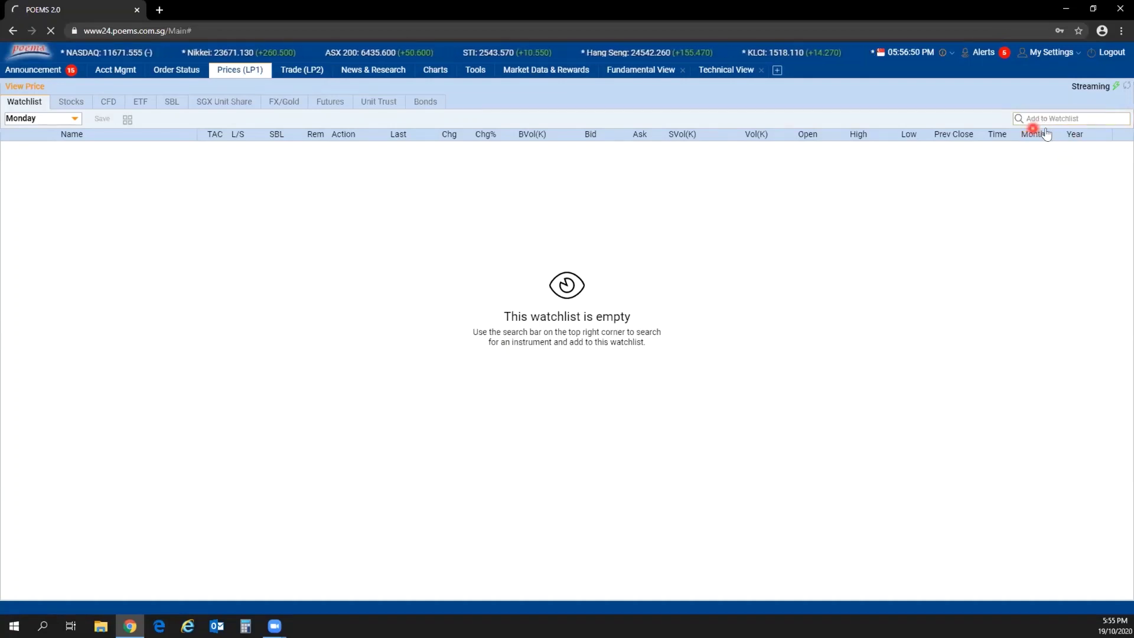
pyautogui.click(1086, 115)
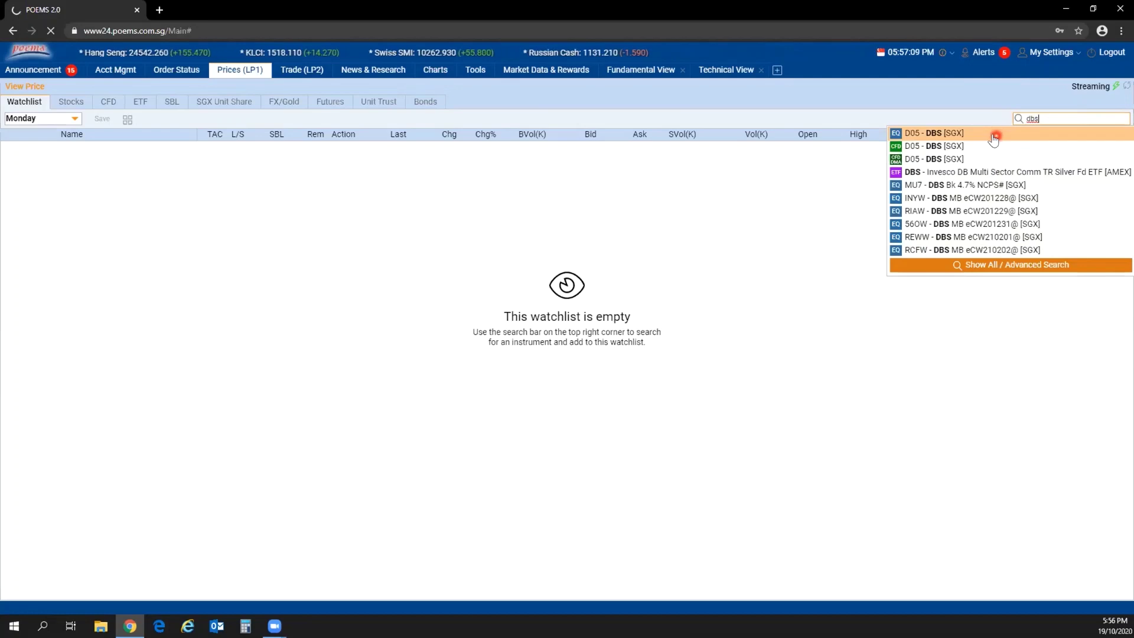
pyautogui.click(994, 136)
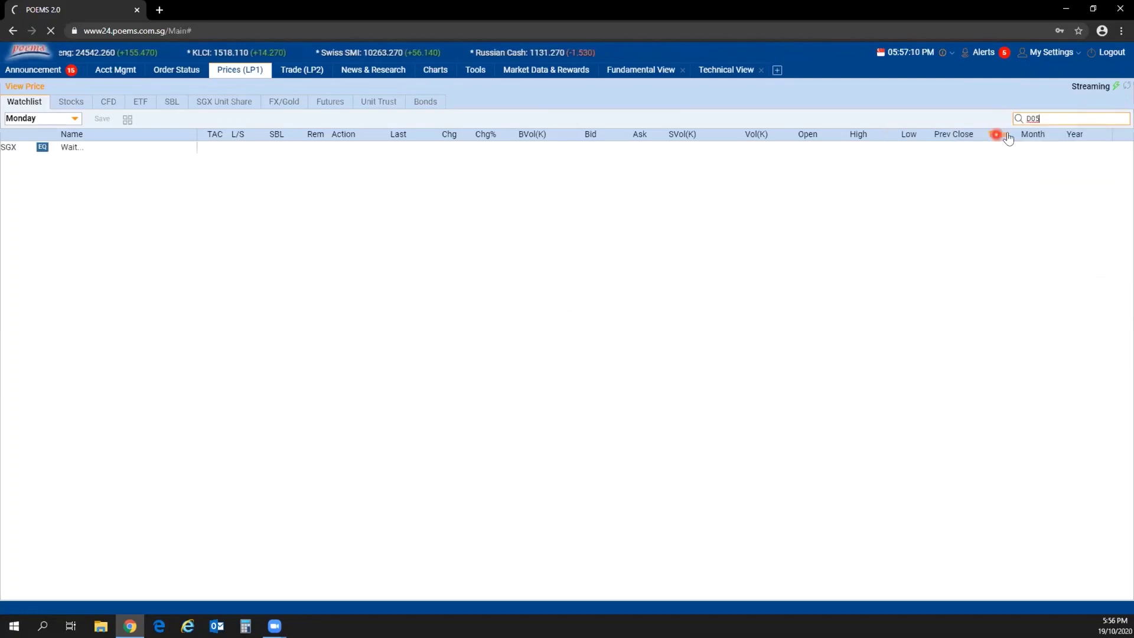
# - Add OCBC Bank, UOB and Bank Amar Indonesia Tbk. (AMAR) to the watchlist
pyautogui.click(1040, 117)
pyautogui.doubleClick(1040, 118)
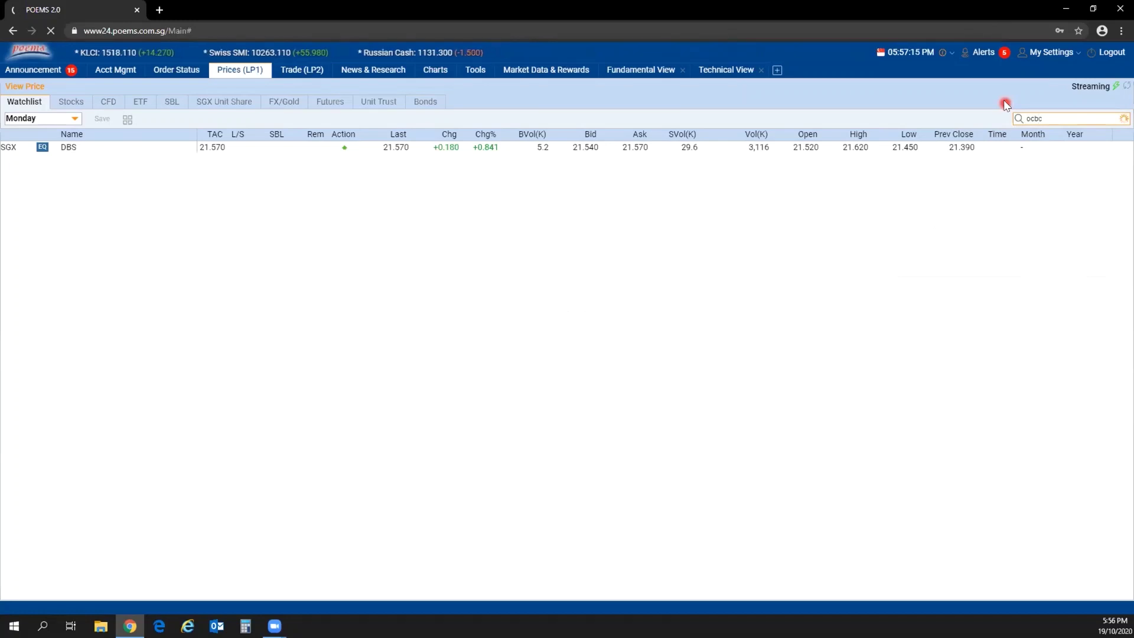
pyautogui.click(1028, 135)
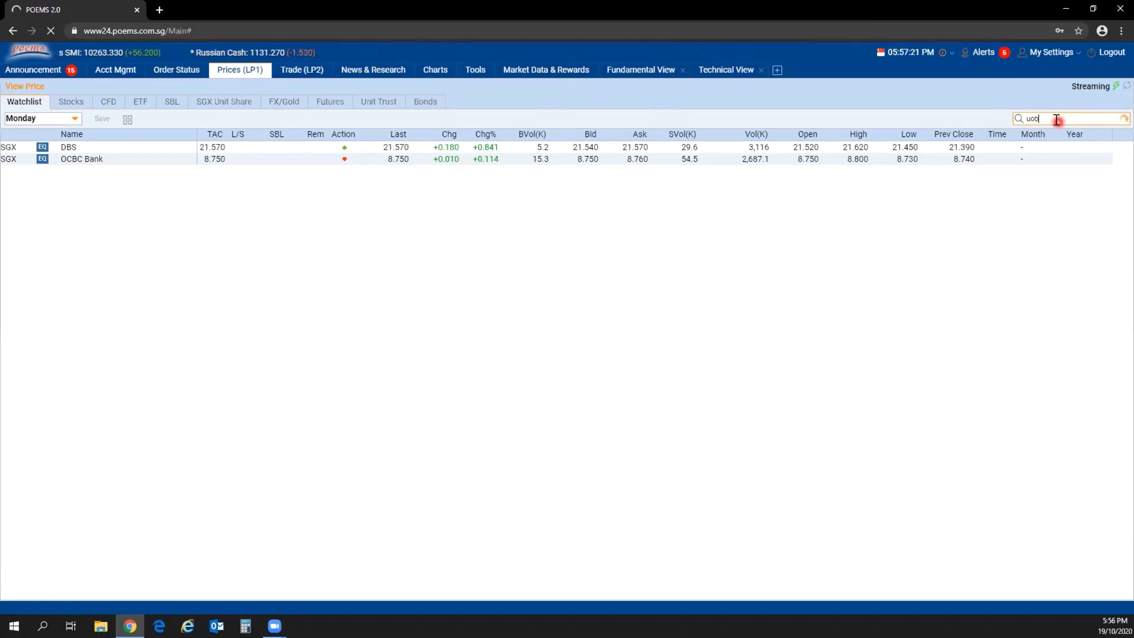
pyautogui.click(1040, 133)
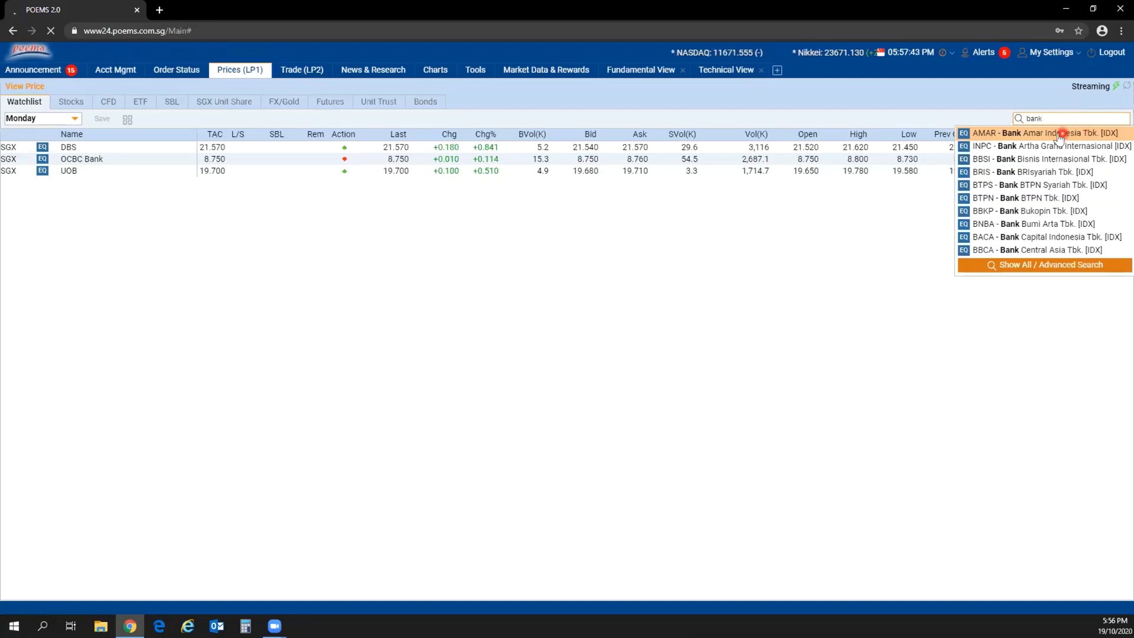
pyautogui.click(1060, 135)
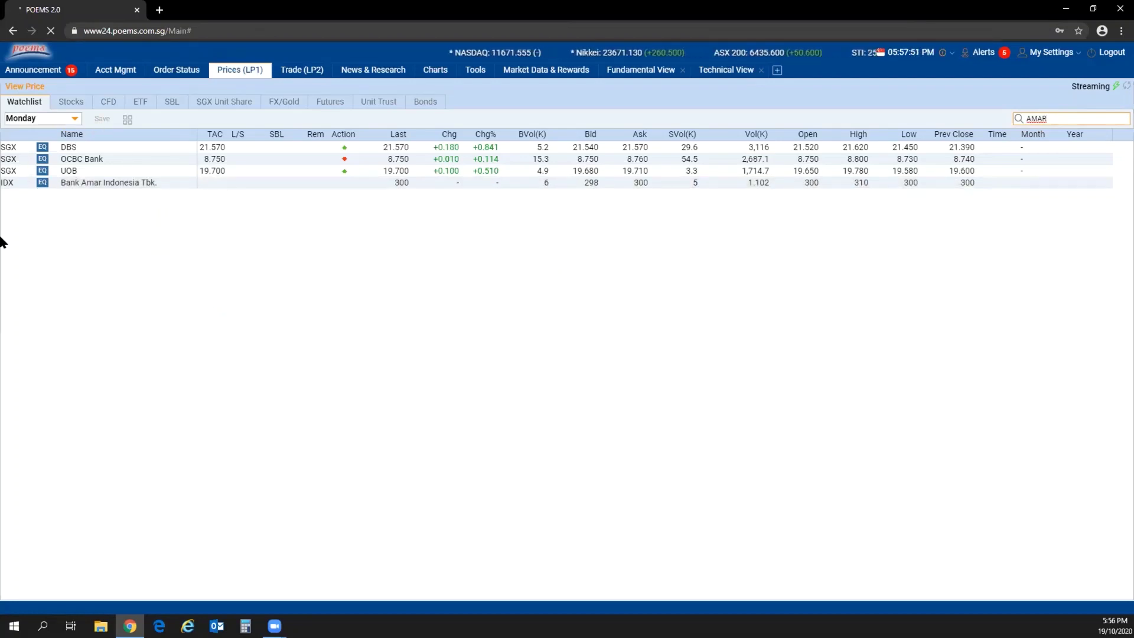
pyautogui.click(22, 144)
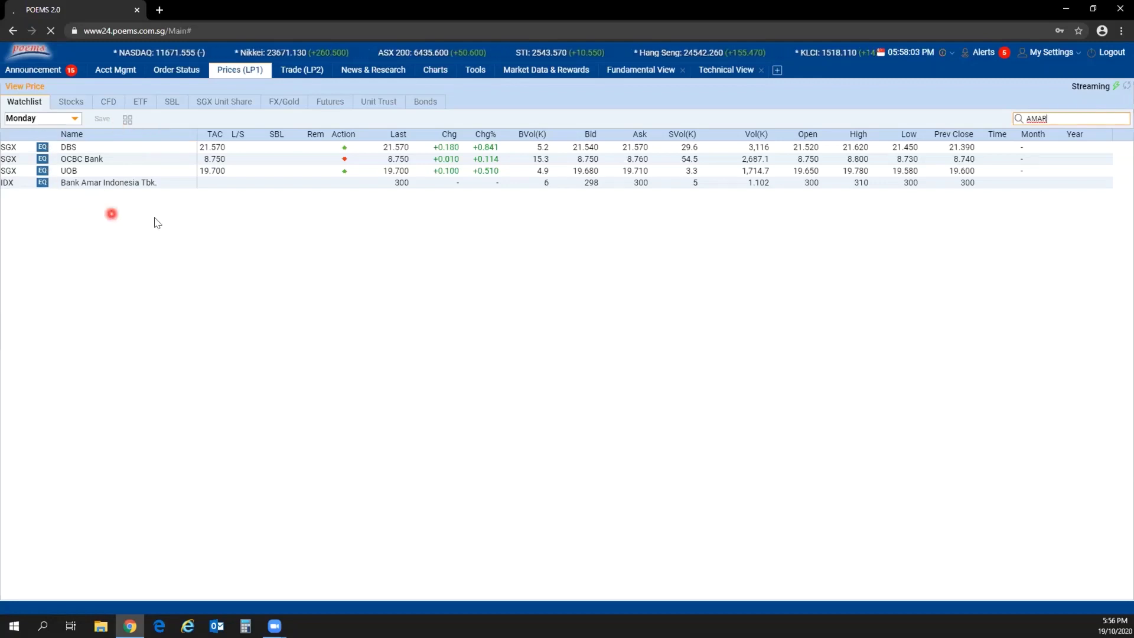
pyautogui.moveTo(234, 186)
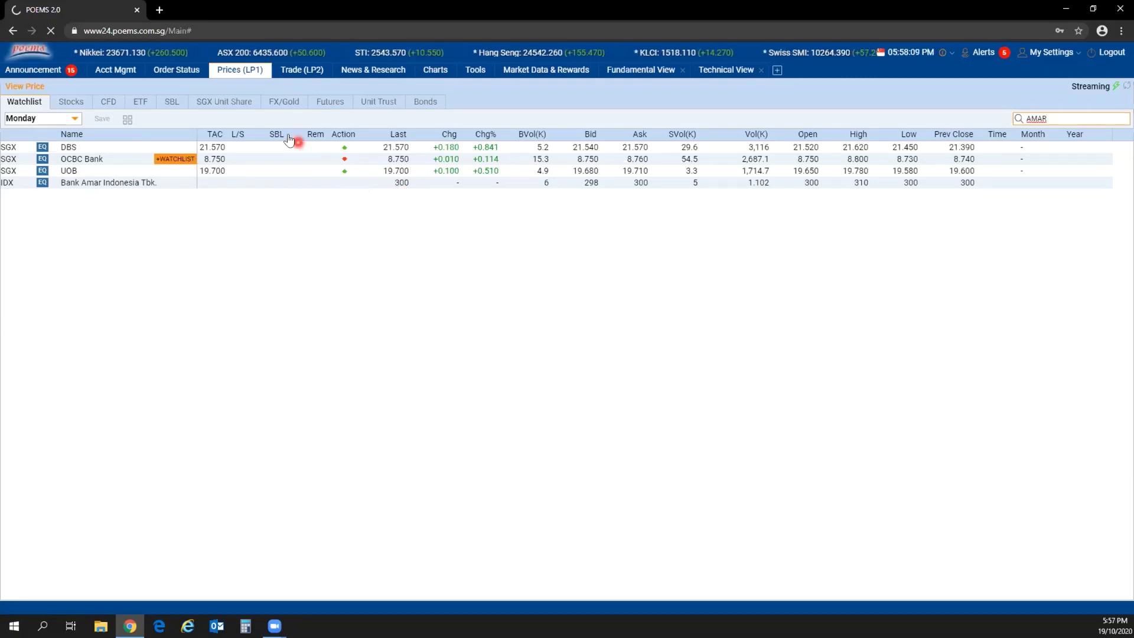
# - Hide the TAC, L/S, SBL, Rem, Time, Month and Year columns, then auto-fit the remaining columns
pyautogui.moveTo(382, 138); pyautogui.dragTo(396, 138)
pyautogui.rightClick(398, 137)
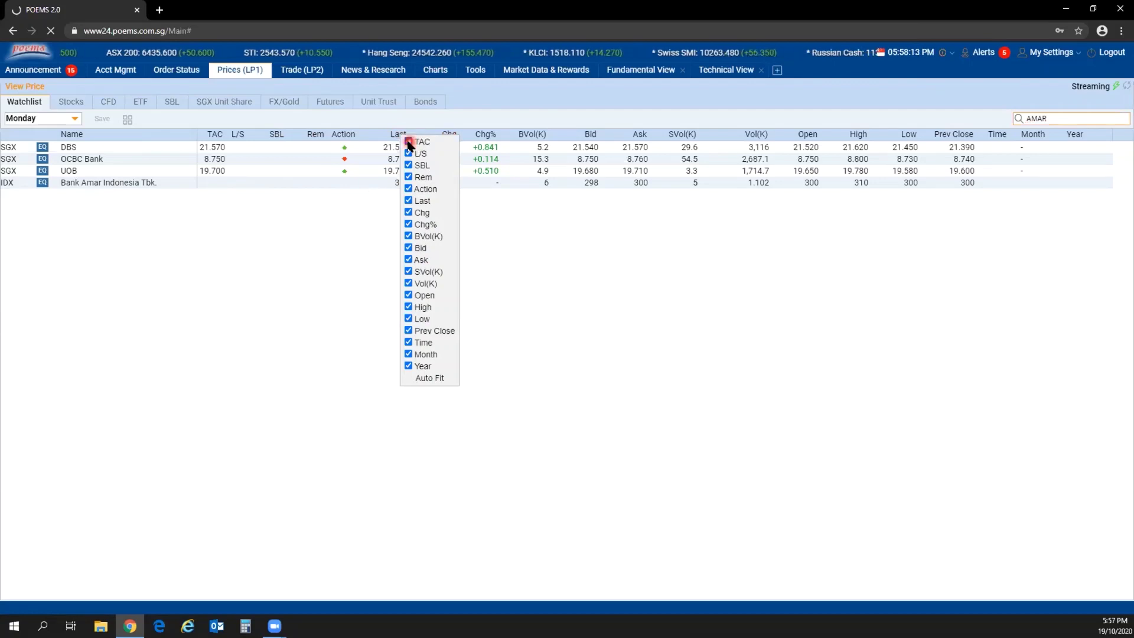
pyautogui.click(408, 142)
pyautogui.click(409, 154)
pyautogui.click(408, 165)
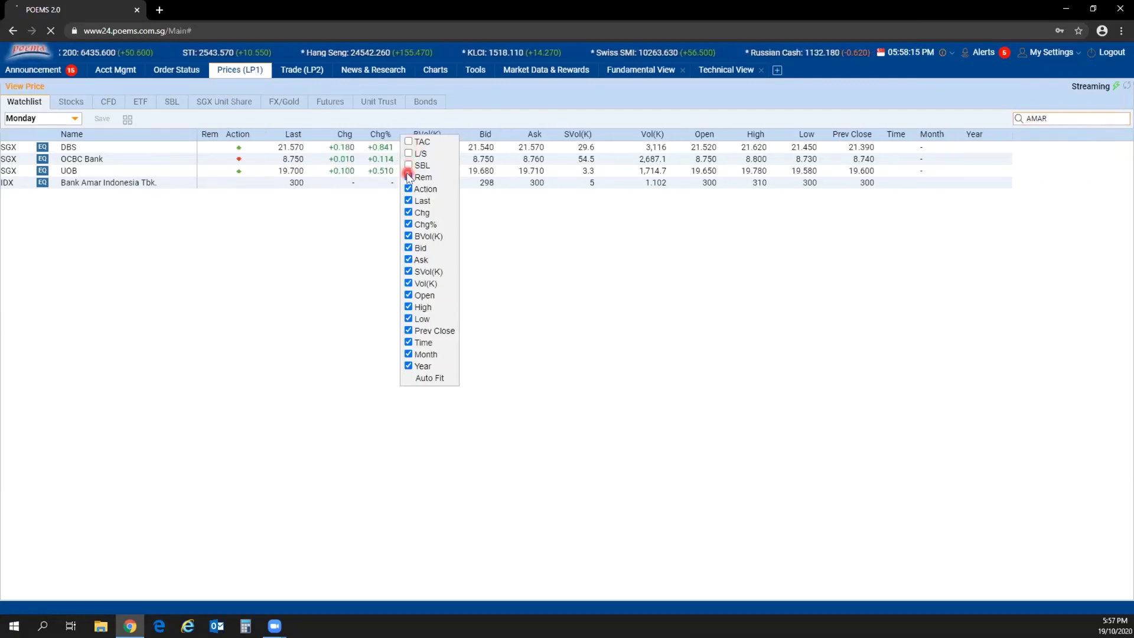
pyautogui.click(408, 177)
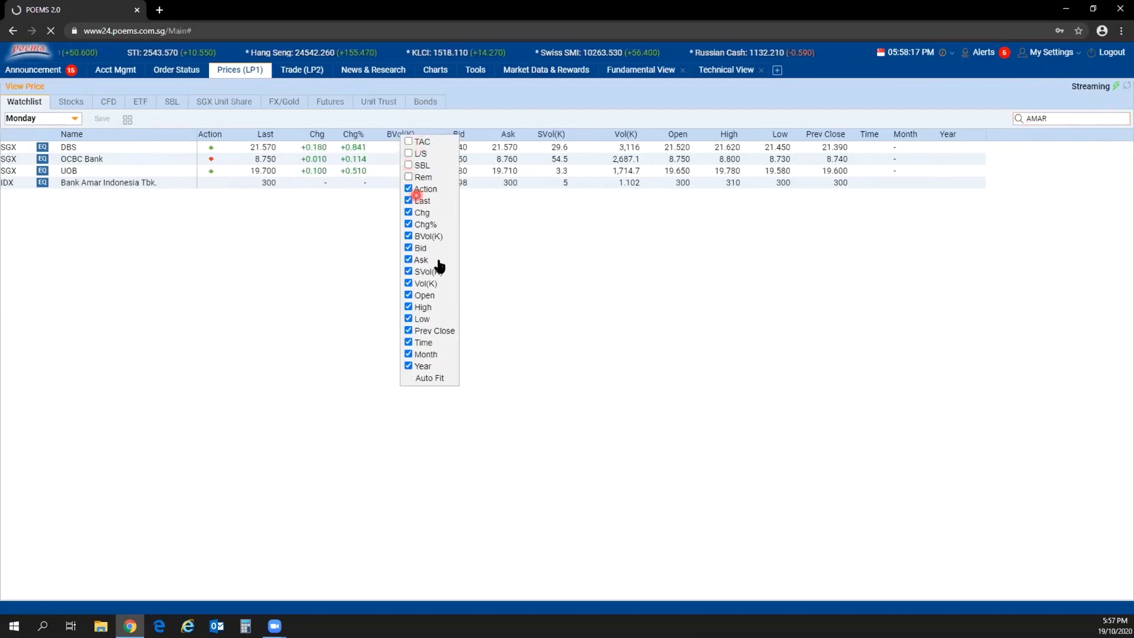
pyautogui.click(409, 343)
pyautogui.click(411, 355)
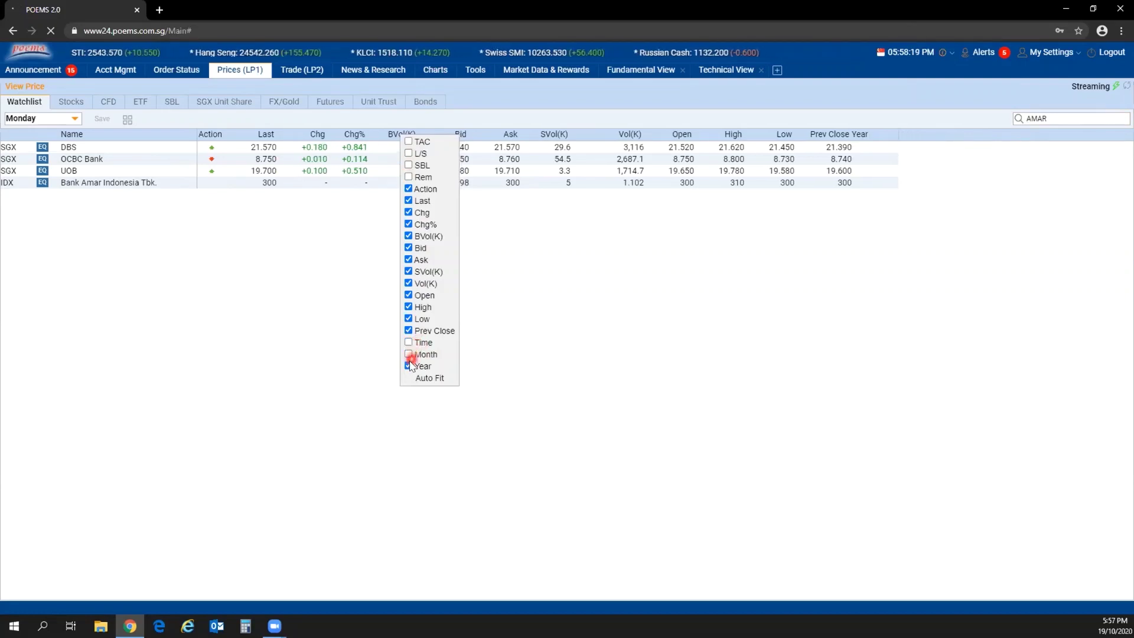
pyautogui.click(412, 366)
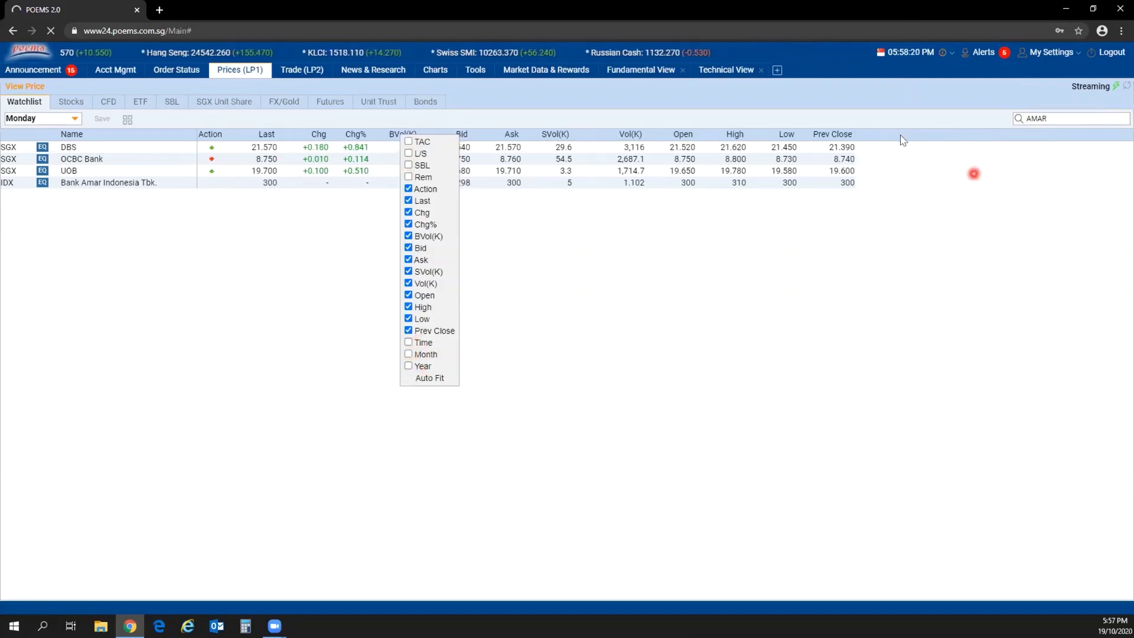
pyautogui.click(431, 378)
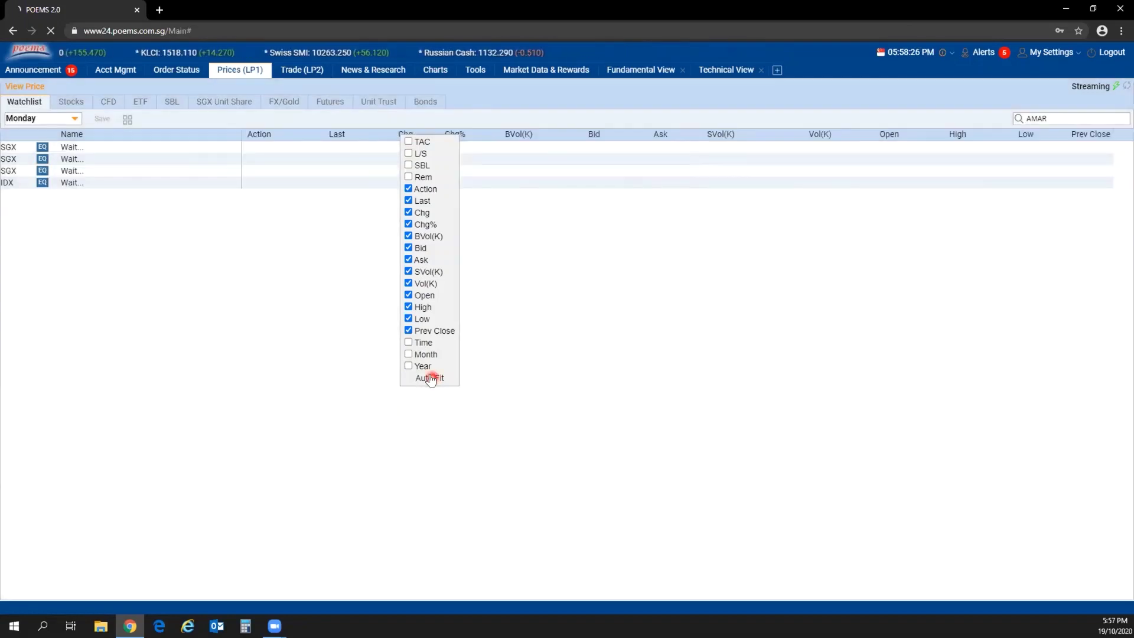
pyautogui.click(711, 315)
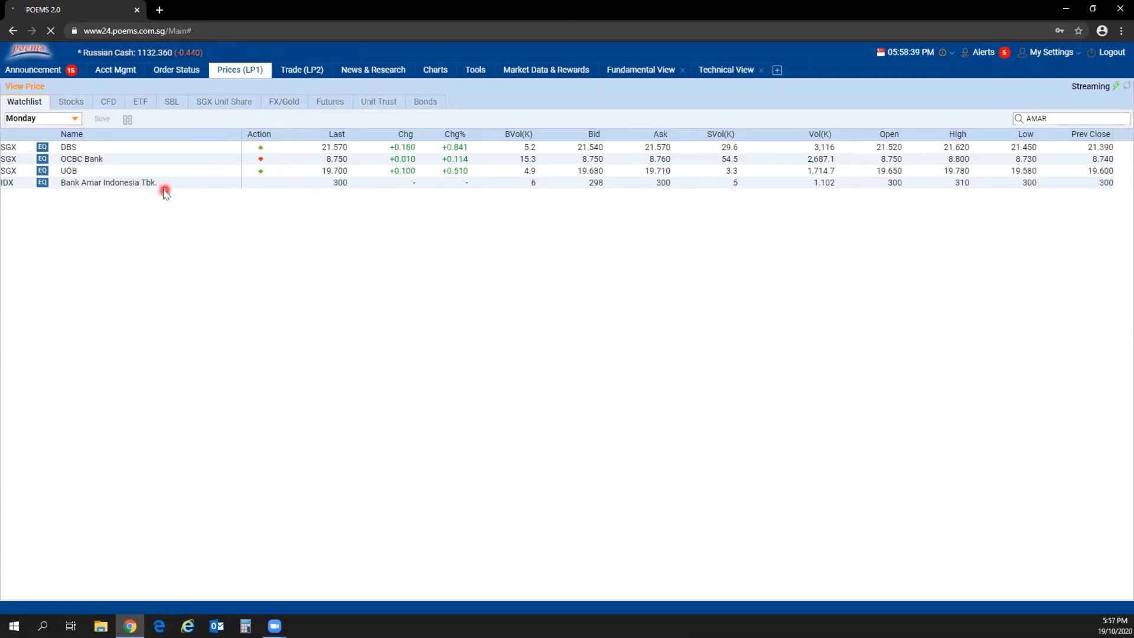
# - Remove Bank Amar Indonesia from the Monday watchlist, then go to News & Research
pyautogui.moveTo(158, 185)
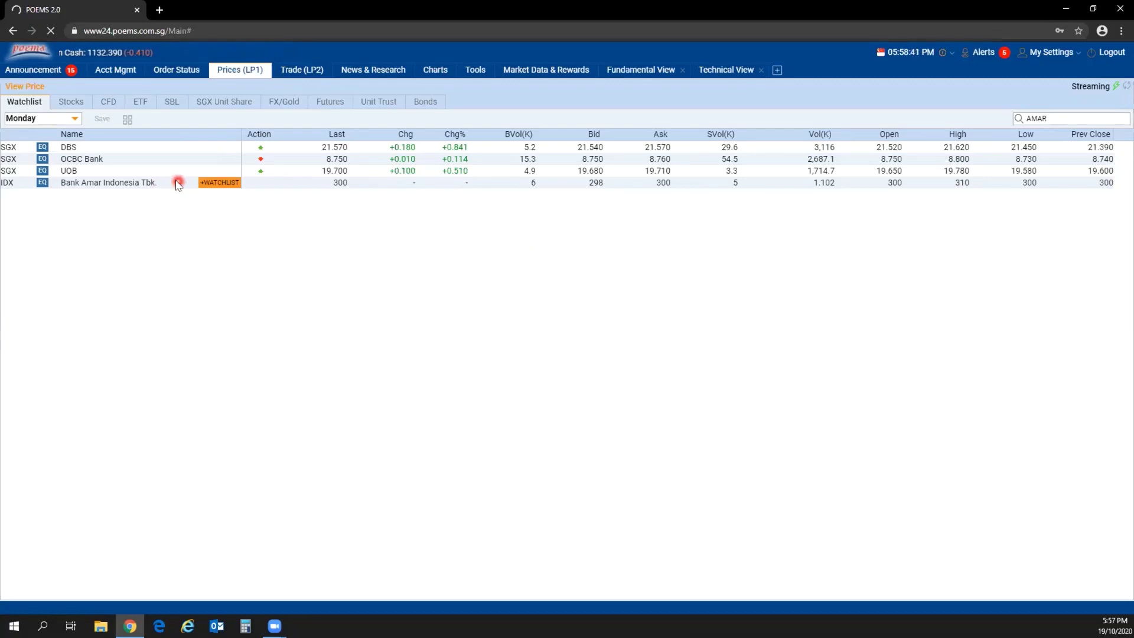
pyautogui.rightClick(178, 184)
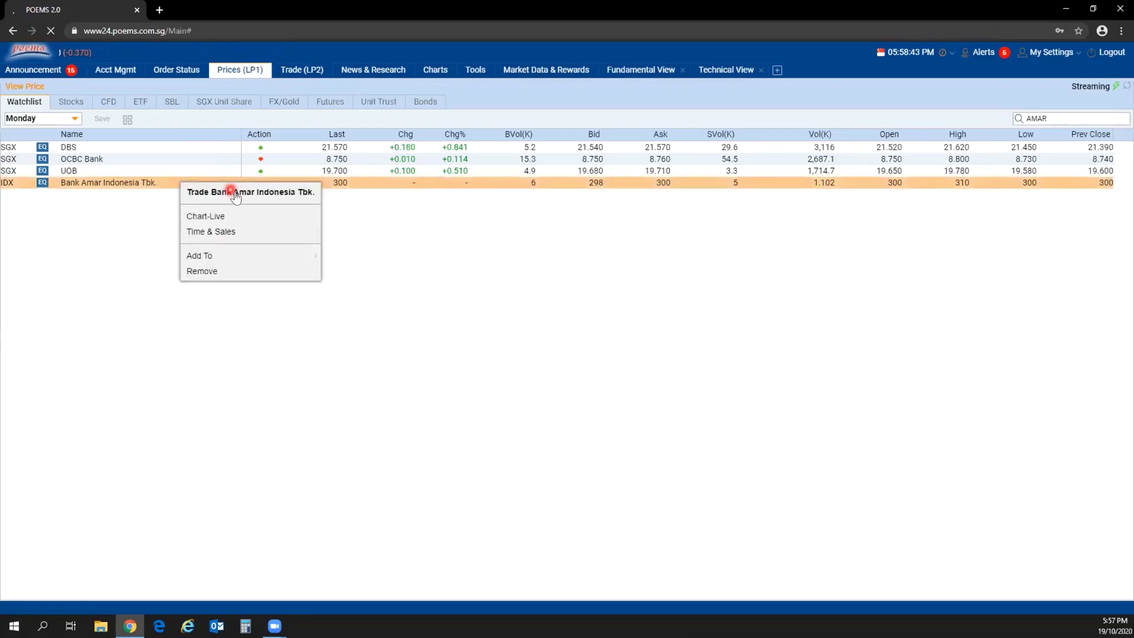
pyautogui.click(264, 271)
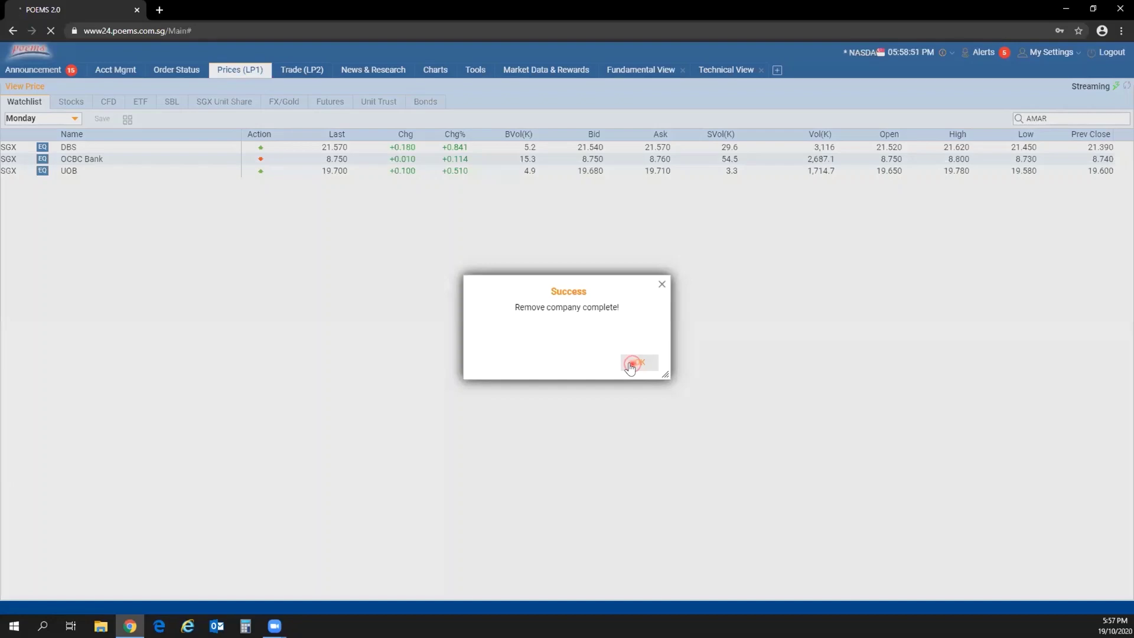
pyautogui.click(631, 363)
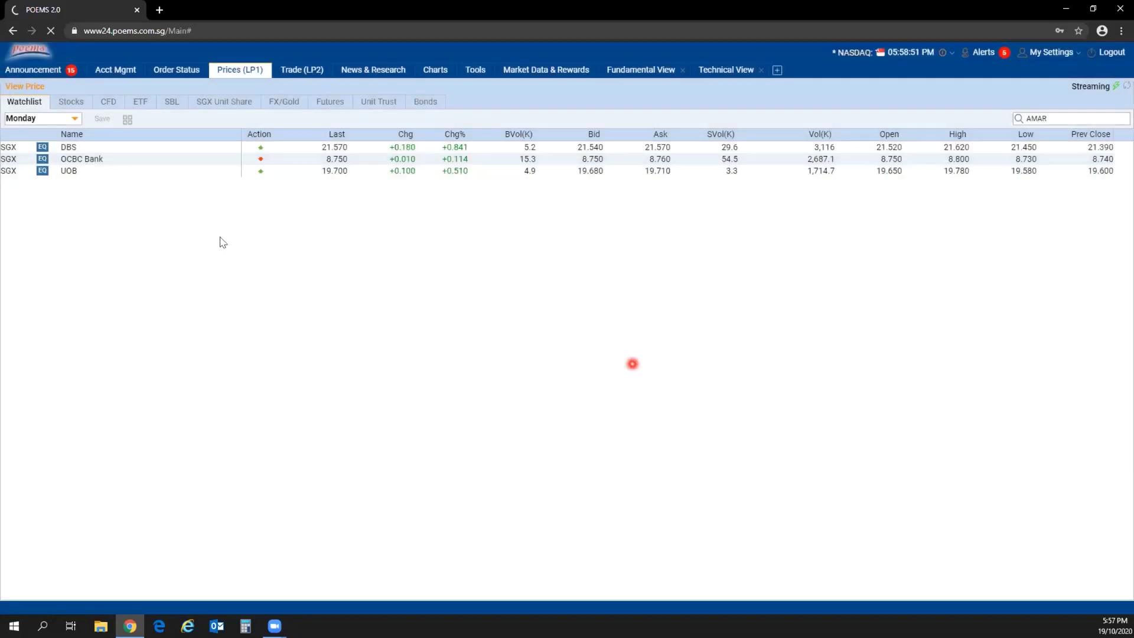
pyautogui.click(386, 69)
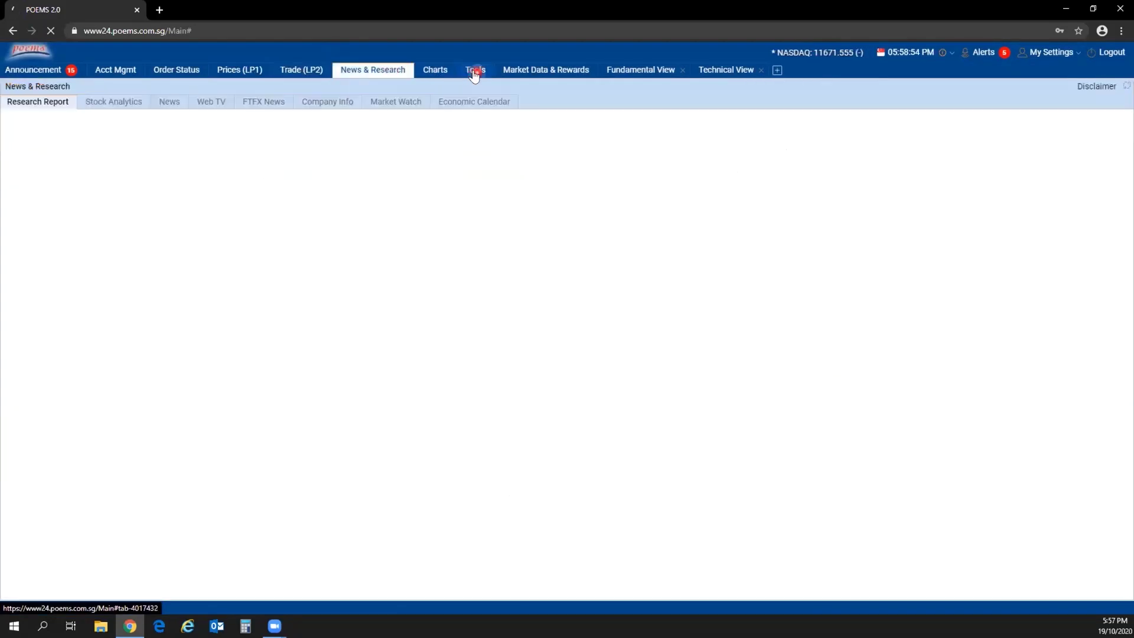
# - Pass through the Tools page and return to the Prices (LP1) watchlist
pyautogui.click(477, 70)
pyautogui.click(236, 70)
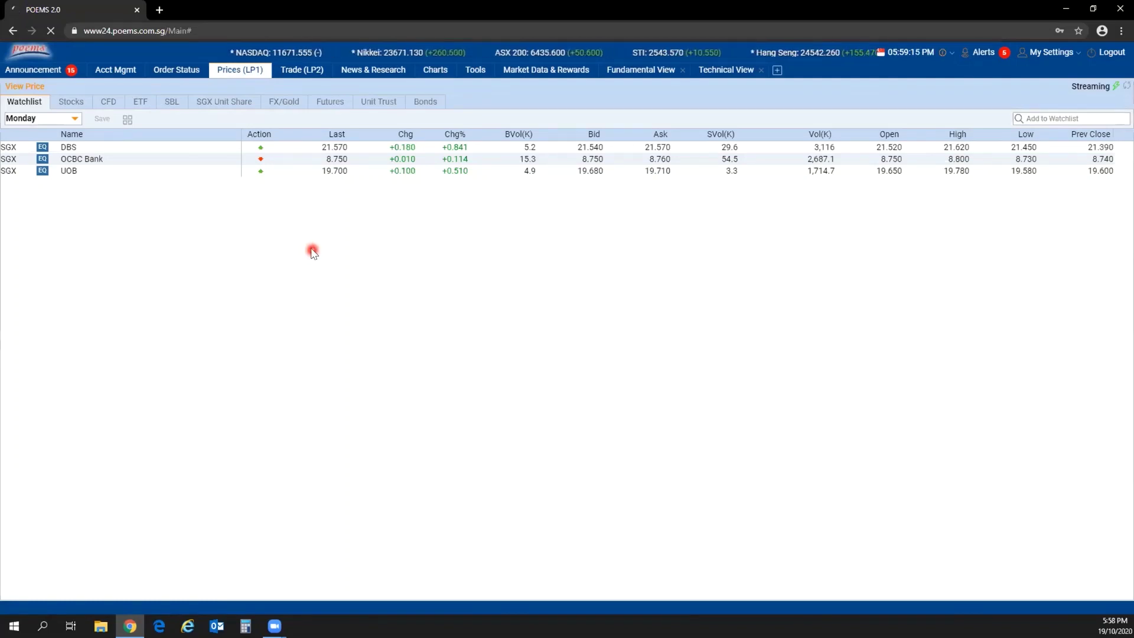
# - Search 'aapl', add AAPL - Apple [Nasdaq] to the watchlist and select its row
pyautogui.click(1045, 116)
pyautogui.write('aapl')
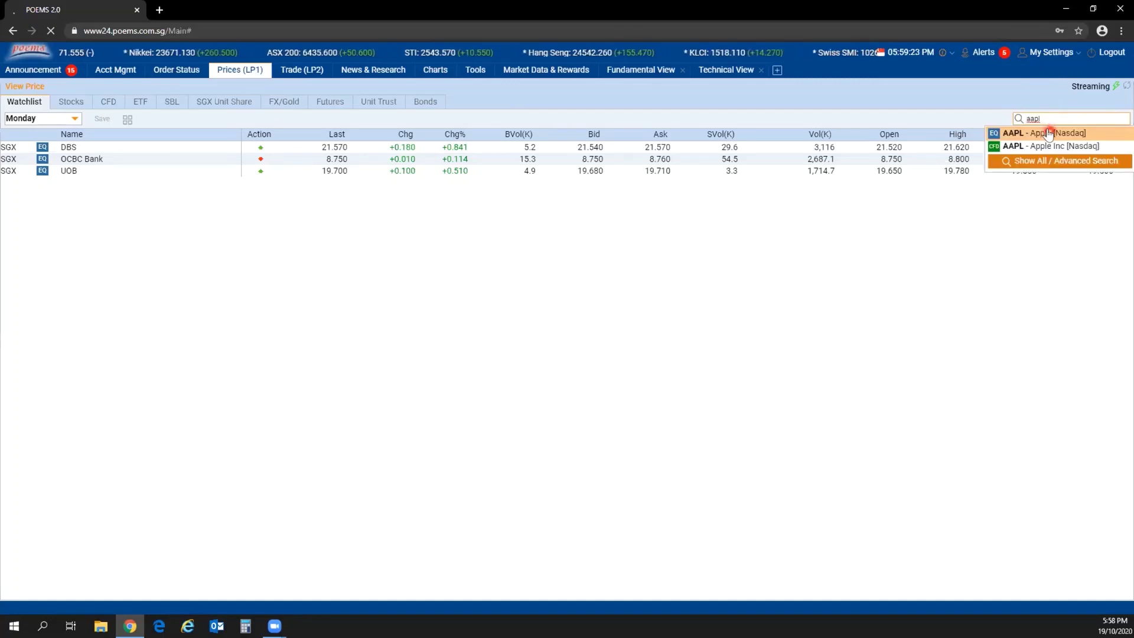
pyautogui.click(1050, 129)
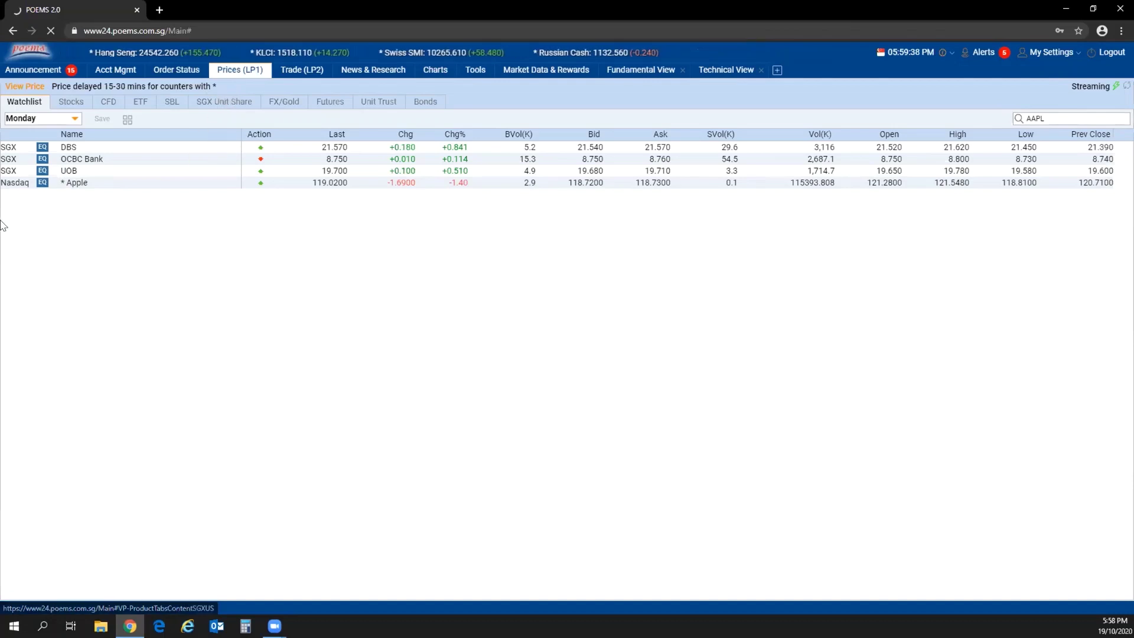
pyautogui.click(99, 184)
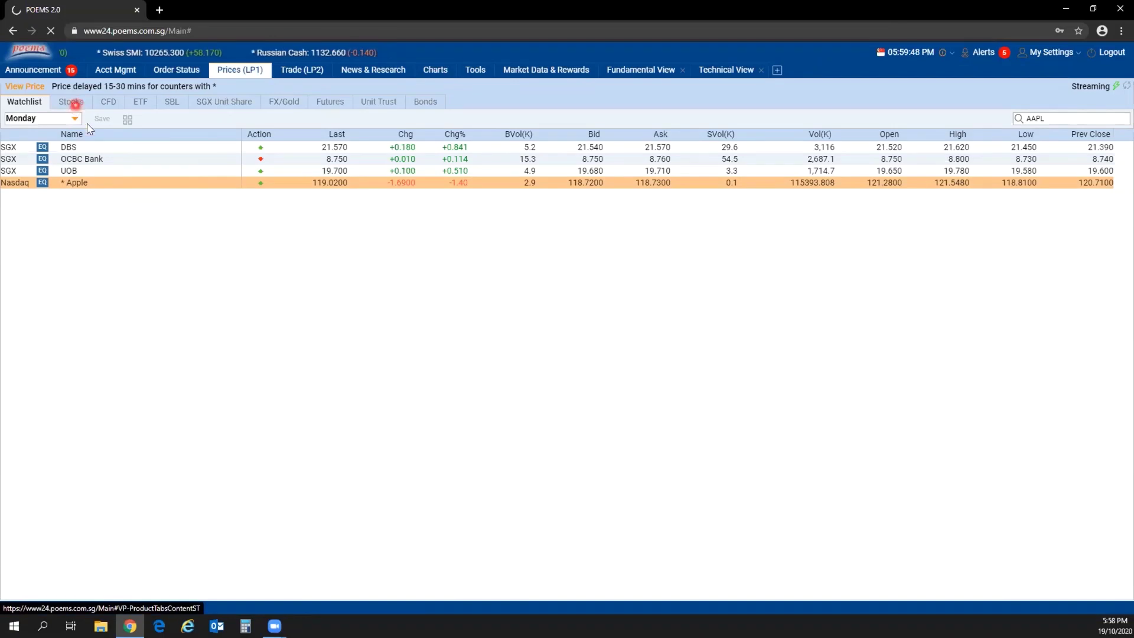
# - Show the Stocks list, then open and close a Trade Unit Share ticket for Singtel
pyautogui.click(75, 106)
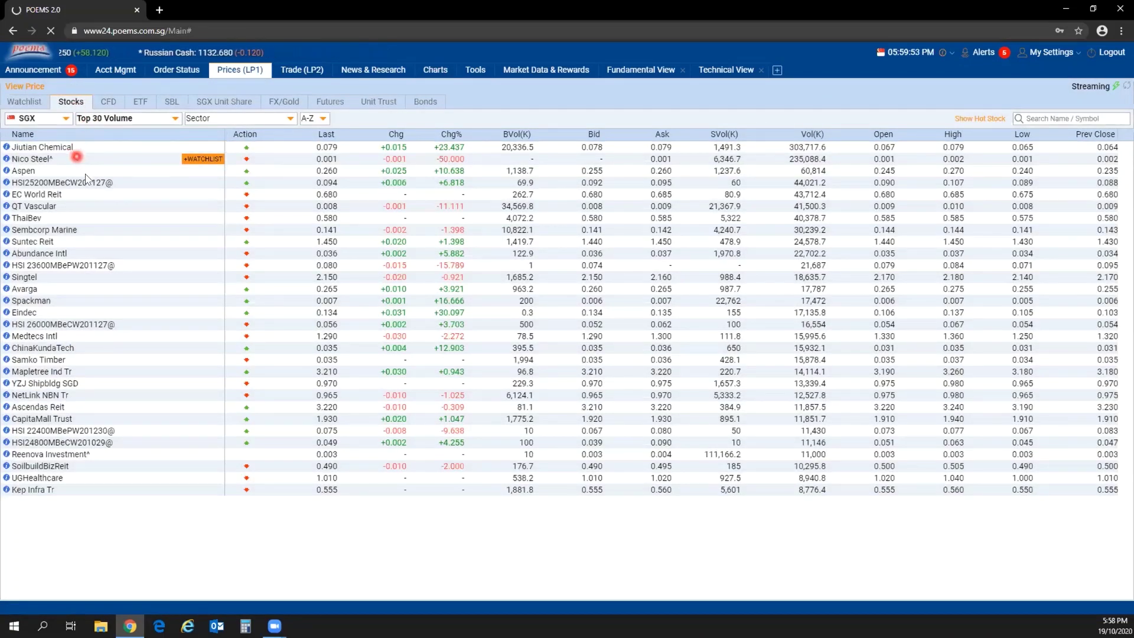
pyautogui.rightClick(96, 278)
pyautogui.click(180, 449)
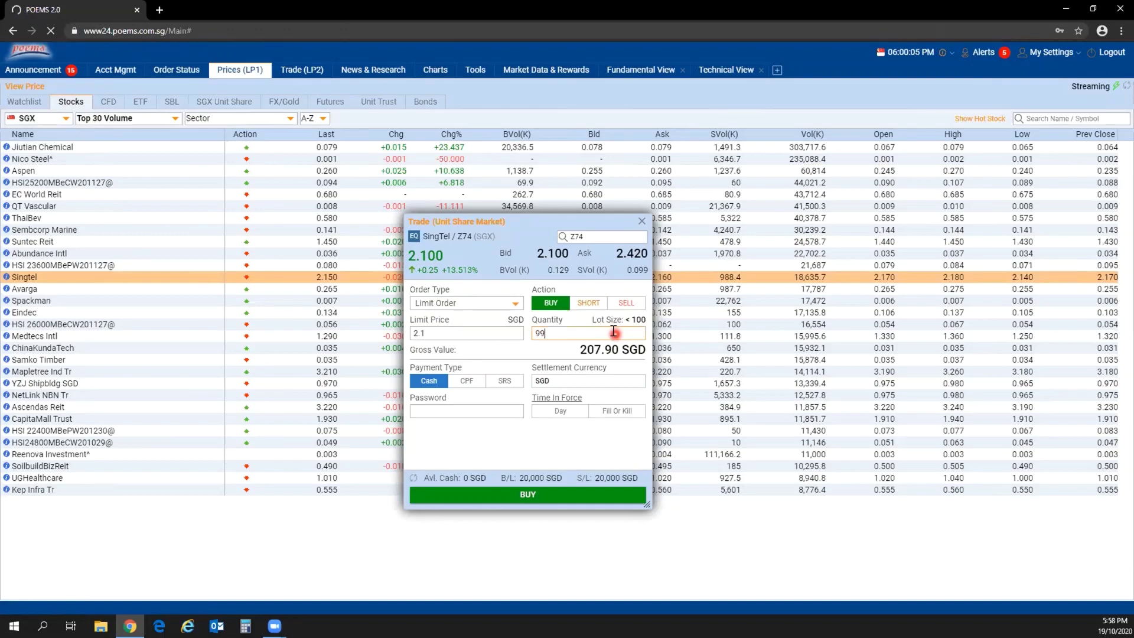
pyautogui.click(639, 222)
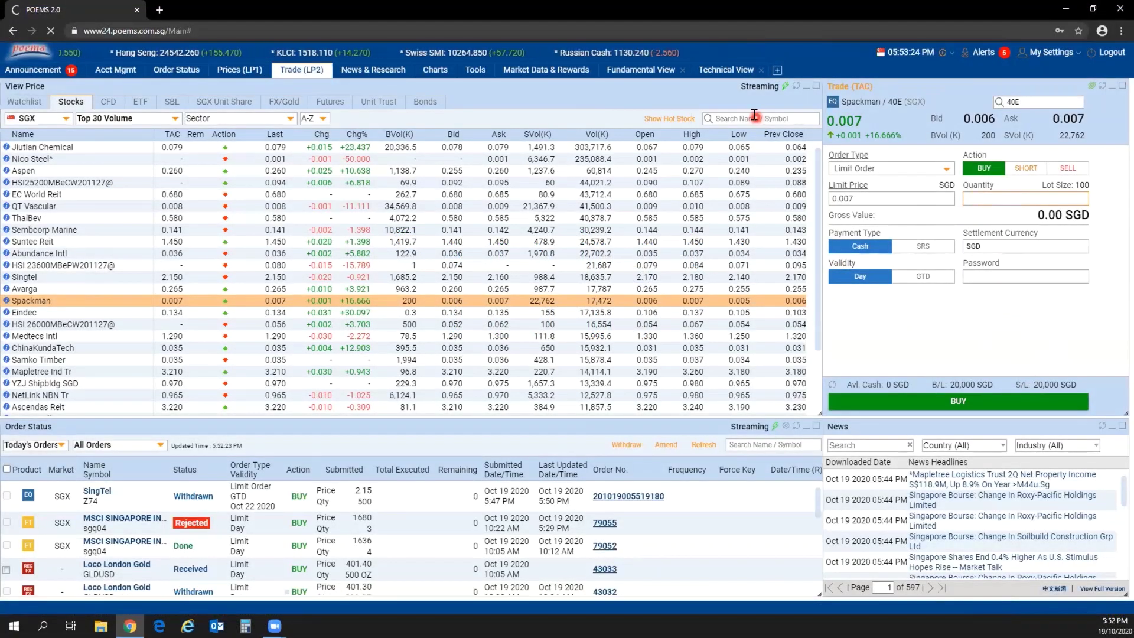
# - Search 'dbs' and pick D05 - DBS [SGX] from the suggestions
pyautogui.click(754, 115)
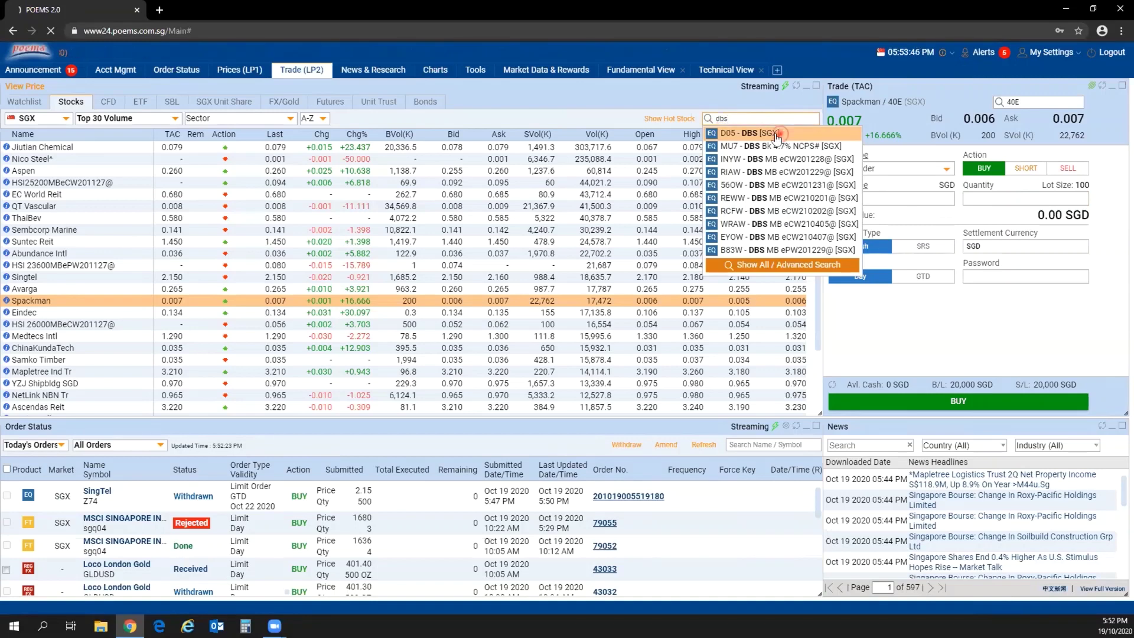
pyautogui.click(775, 137)
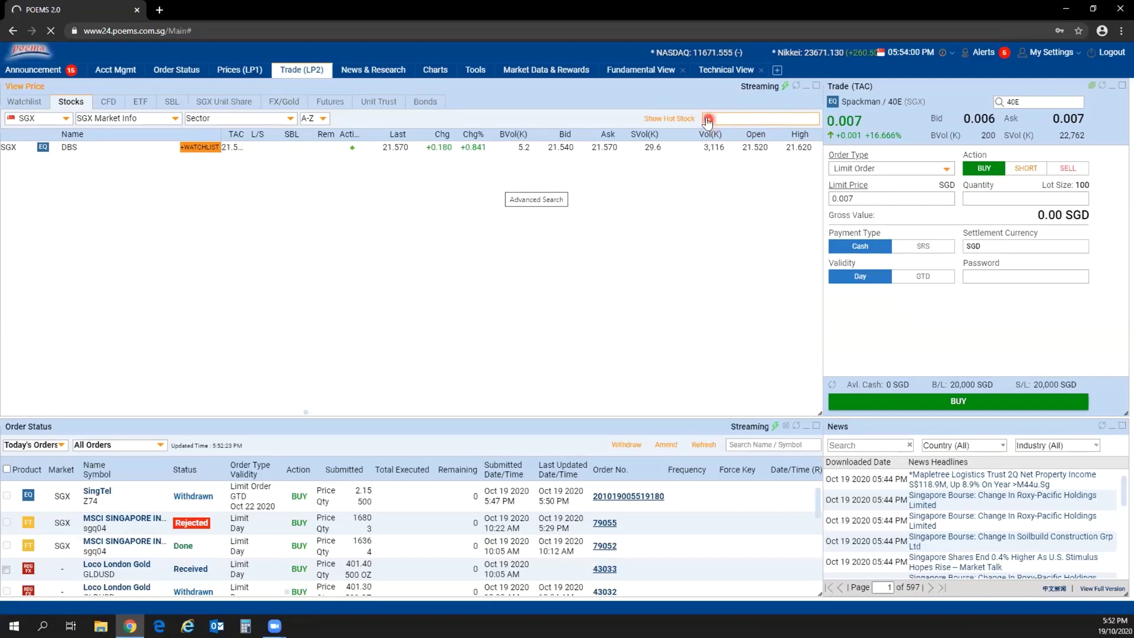
# - Run an Advanced Search for 'aapl', returning Apple and Apple Inc on Nasdaq
pyautogui.click(708, 120)
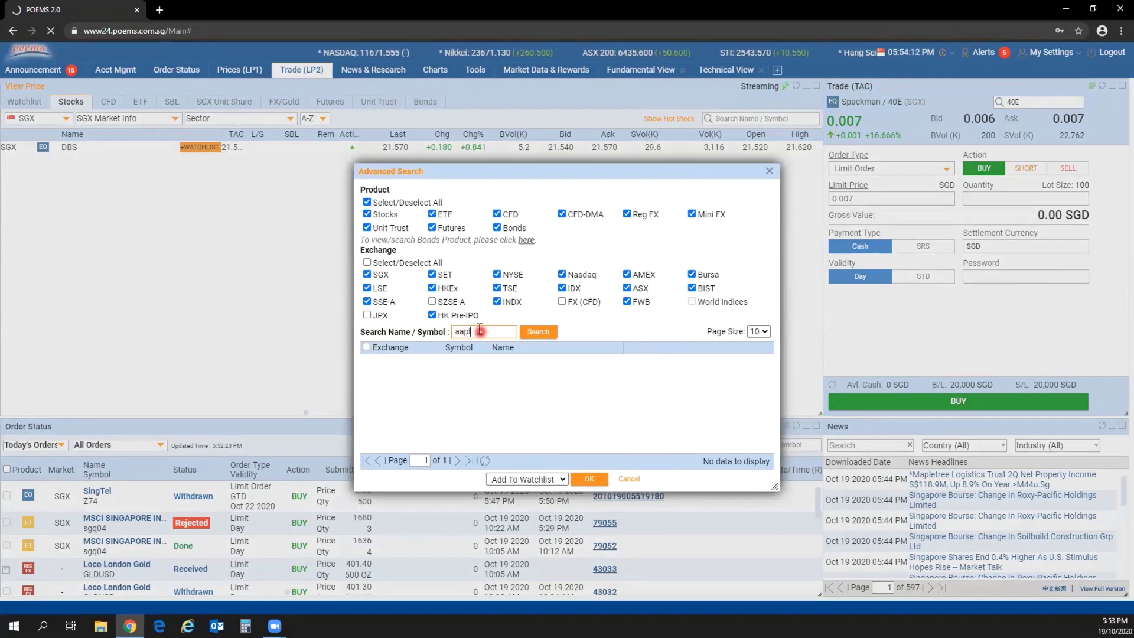
pyautogui.click(537, 332)
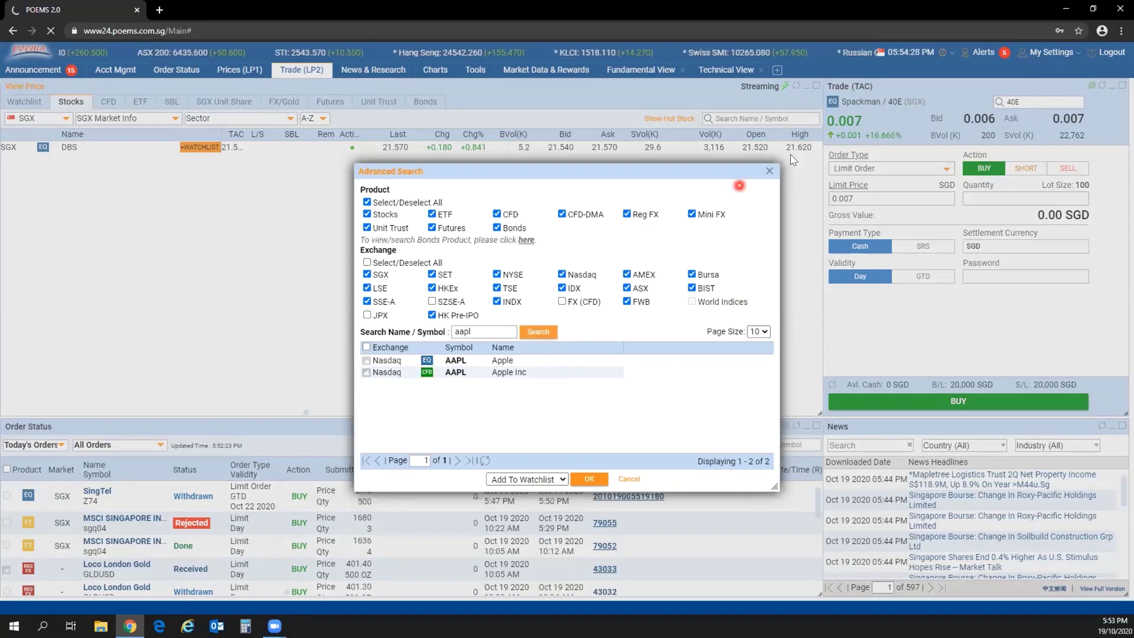
# - Close the advanced search, open a Singtel trade ticket and move it lower-left
pyautogui.click(769, 171)
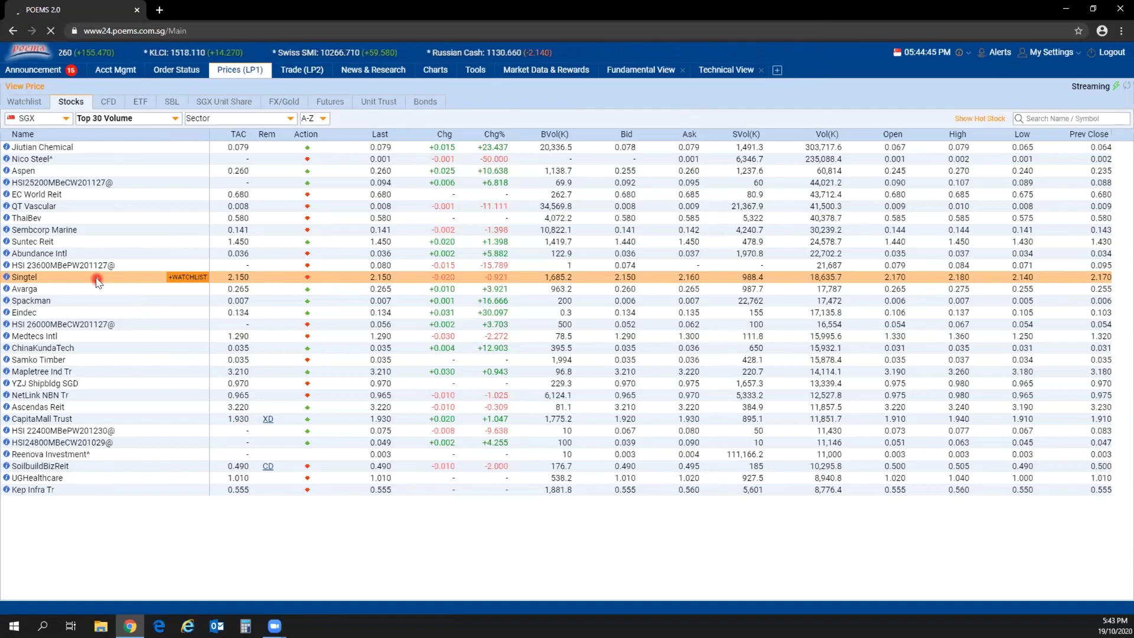
pyautogui.rightClick(97, 281)
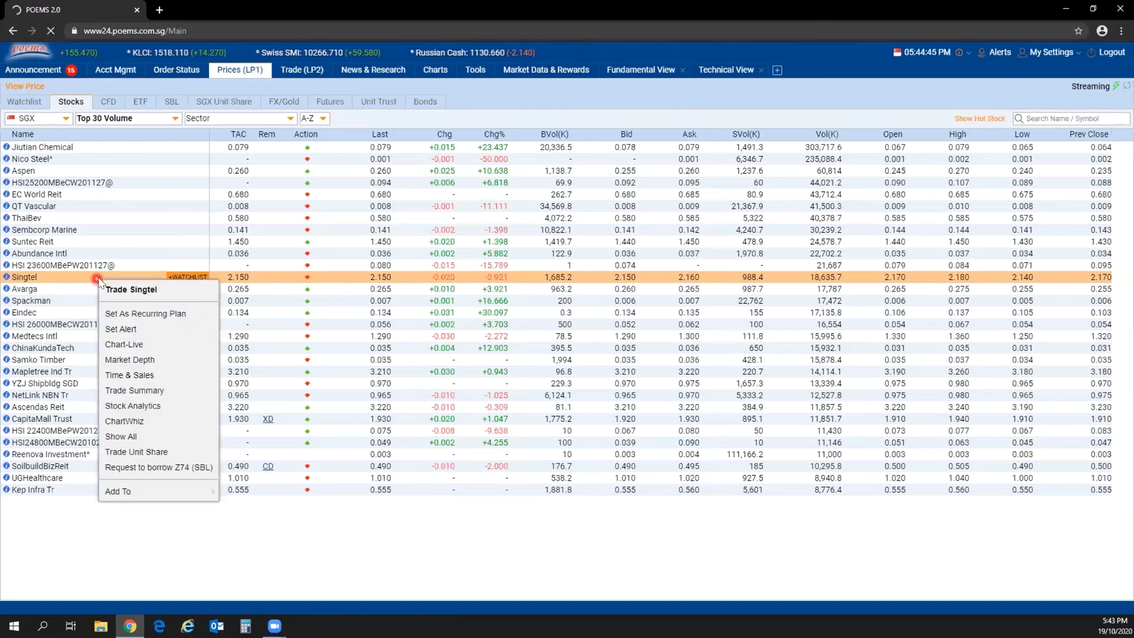
pyautogui.click(168, 295)
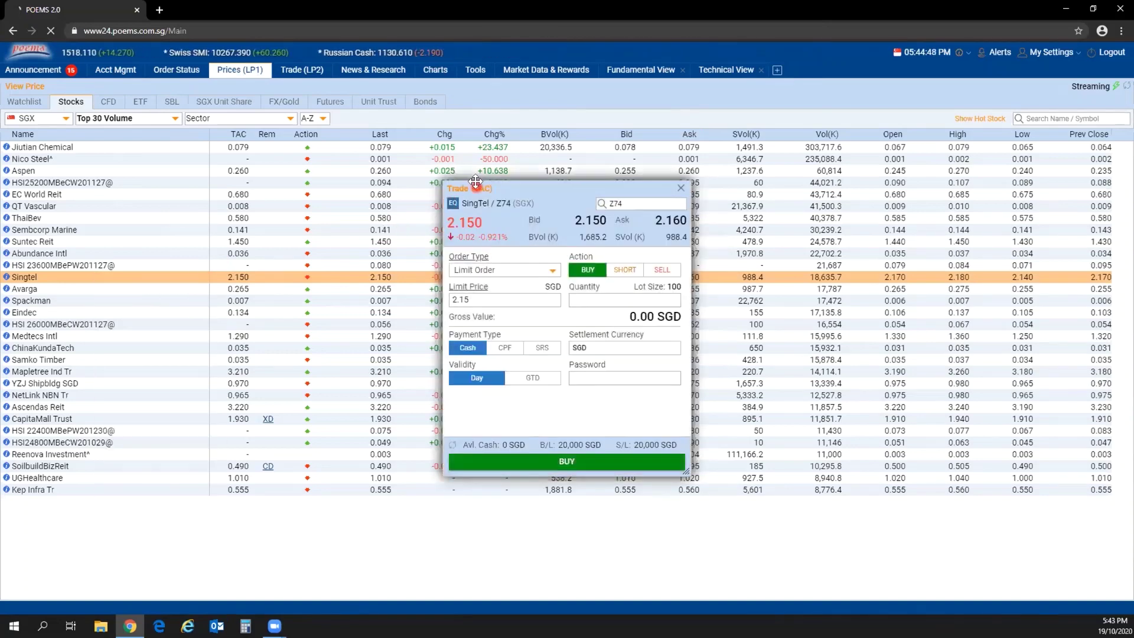
pyautogui.moveTo(479, 185); pyautogui.dragTo(438, 215)
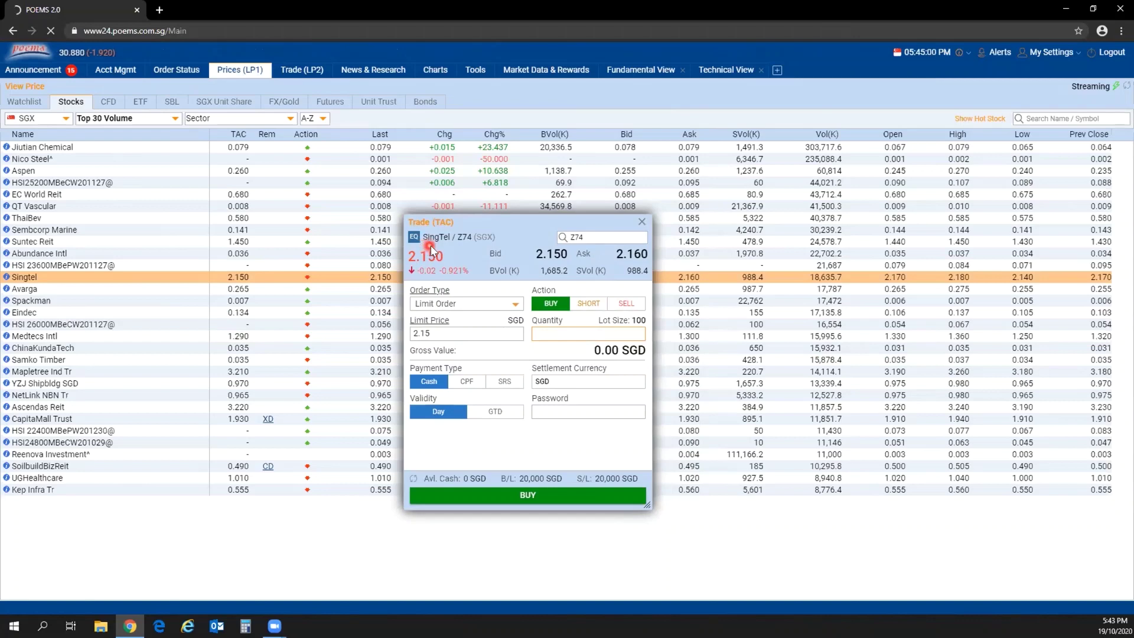
pyautogui.rightClick(461, 243)
pyautogui.click(464, 243)
pyautogui.click(459, 251)
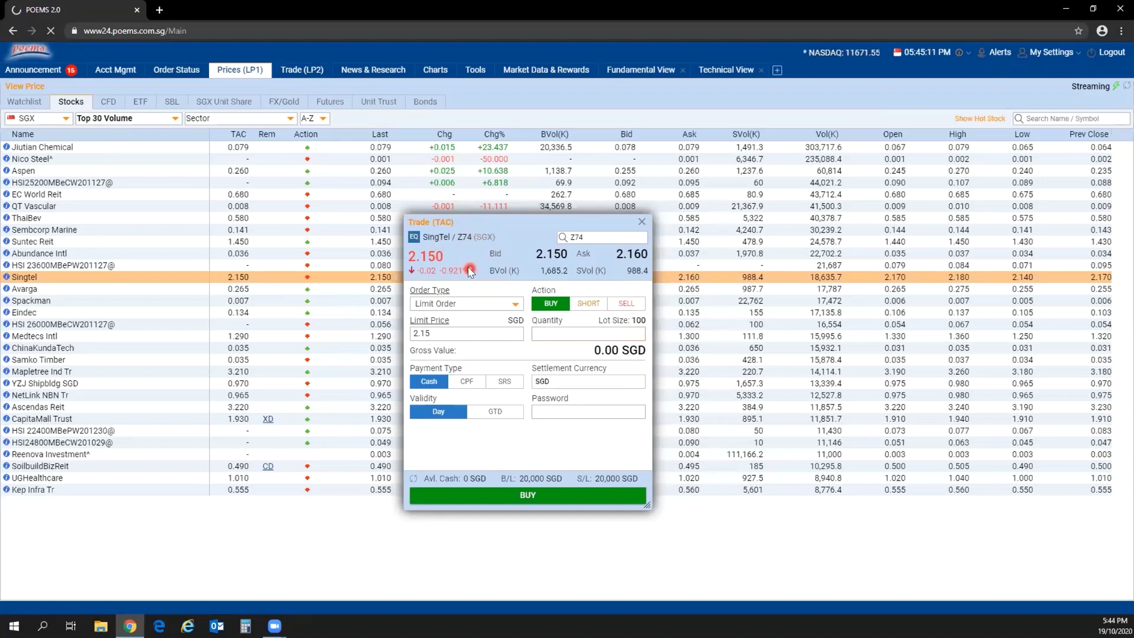
pyautogui.click(460, 254)
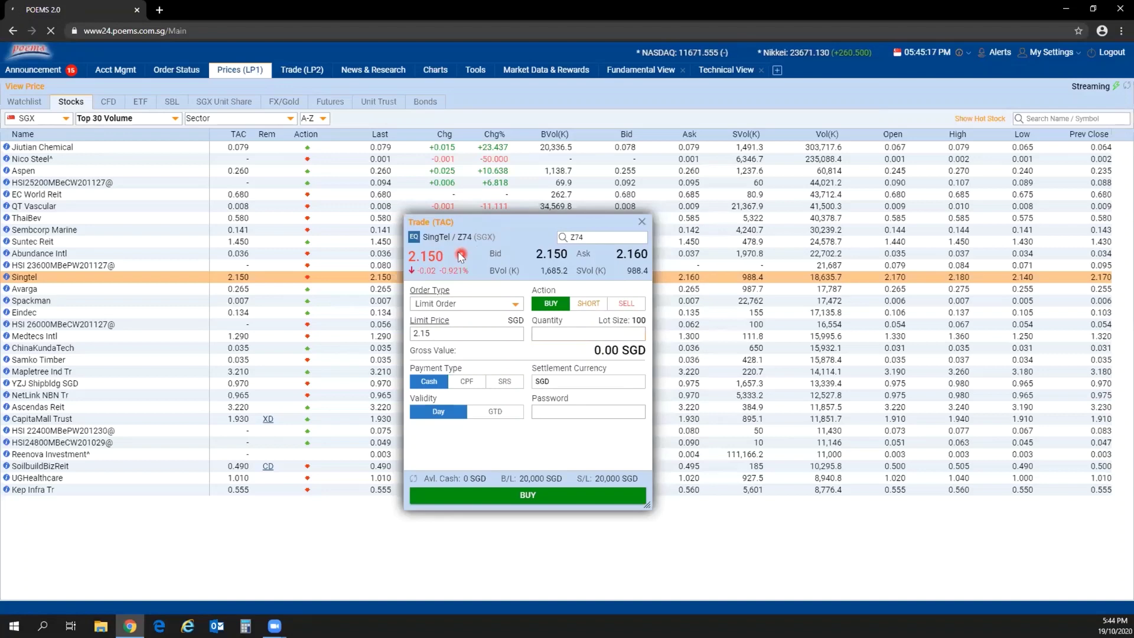
# - Try Limit-If-Touched and Stop Limit Order types, ending back on Limit Order
pyautogui.click(499, 305)
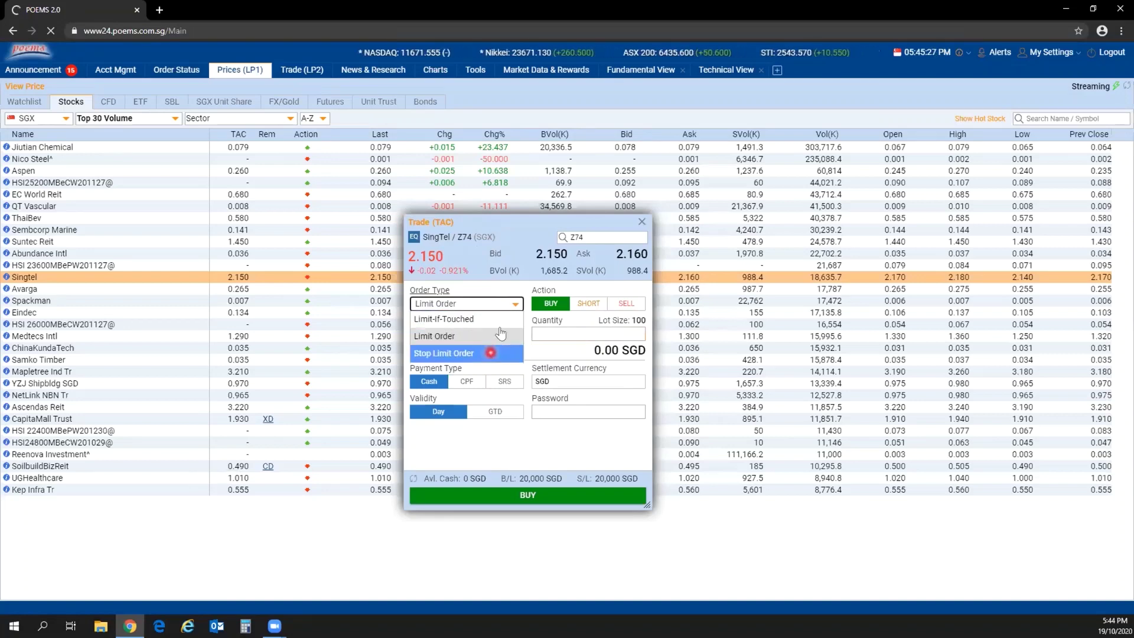
pyautogui.click(499, 304)
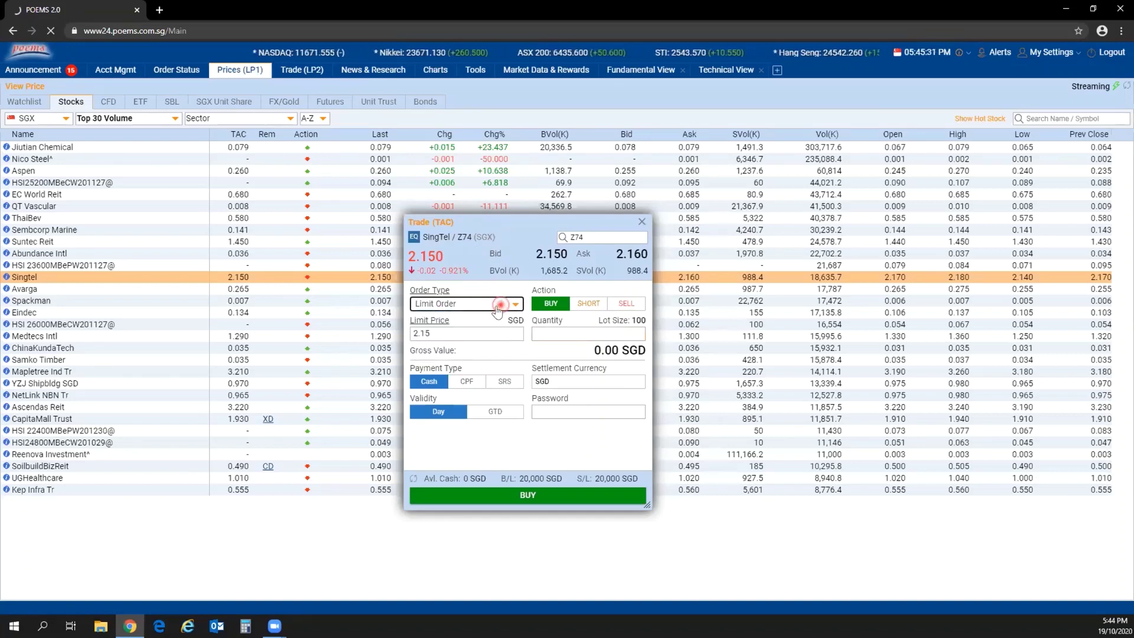
pyautogui.click(499, 306)
pyautogui.click(497, 318)
pyautogui.click(493, 307)
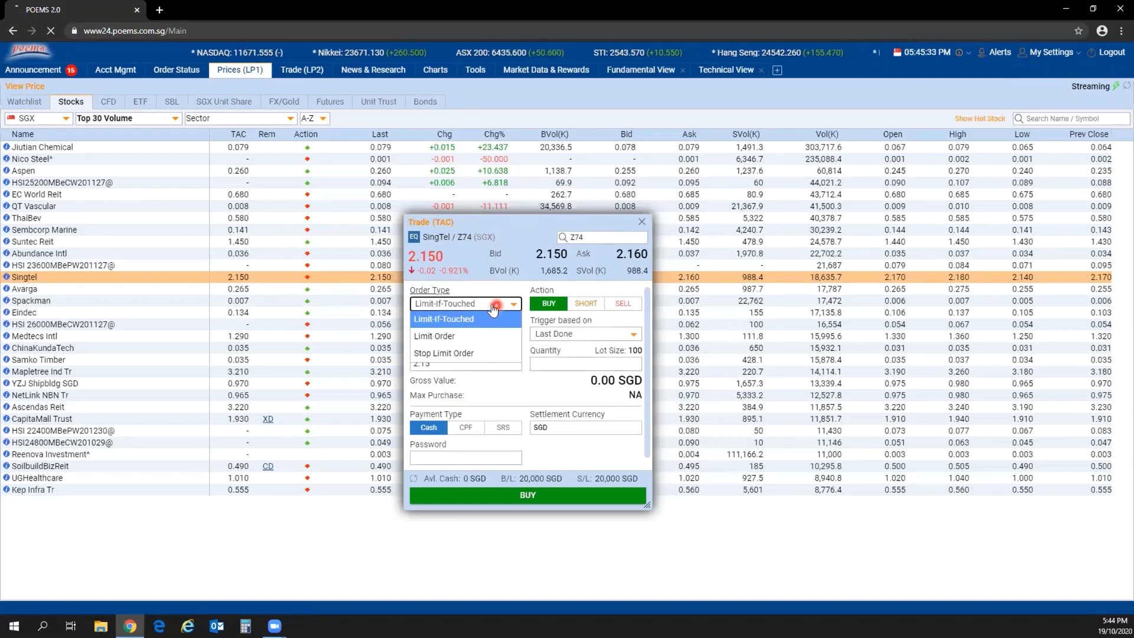
pyautogui.click(489, 353)
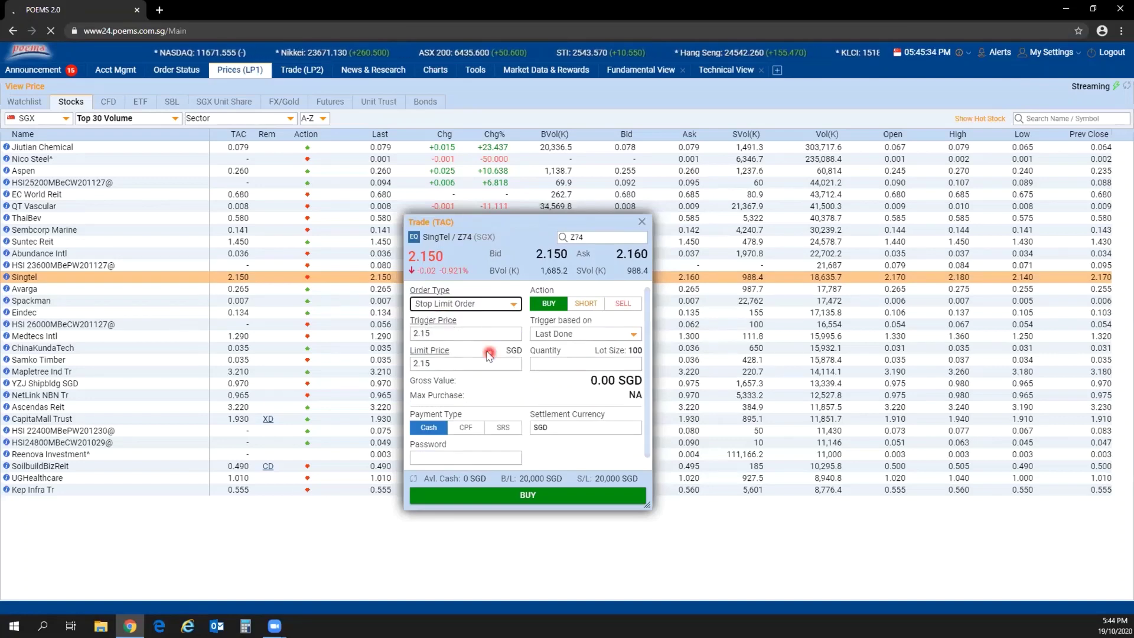
pyautogui.click(495, 304)
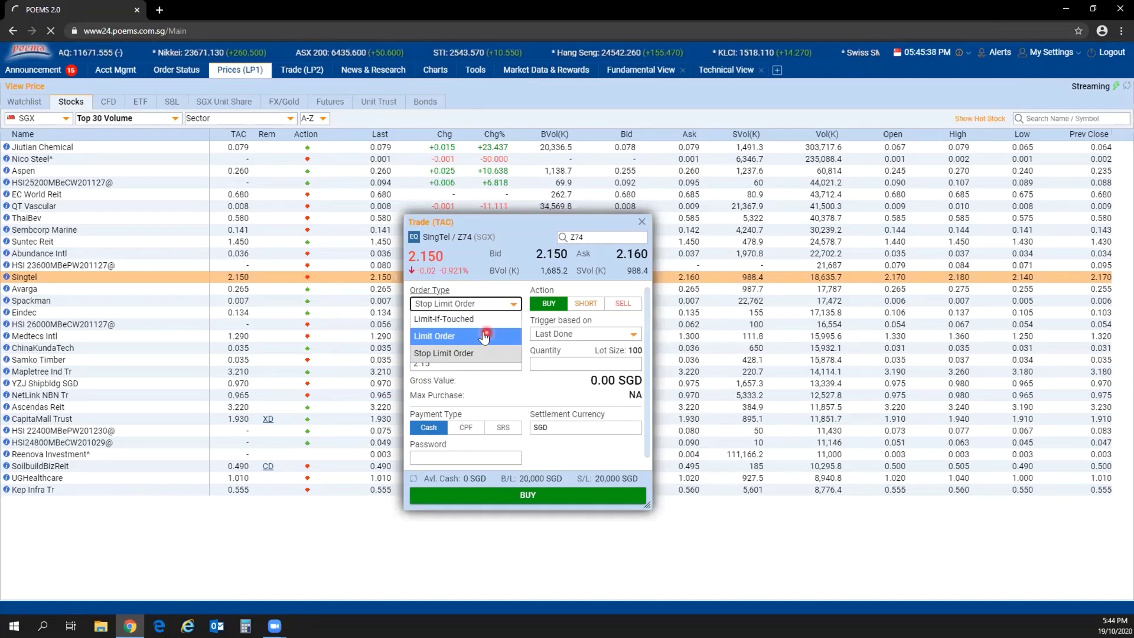
pyautogui.click(485, 337)
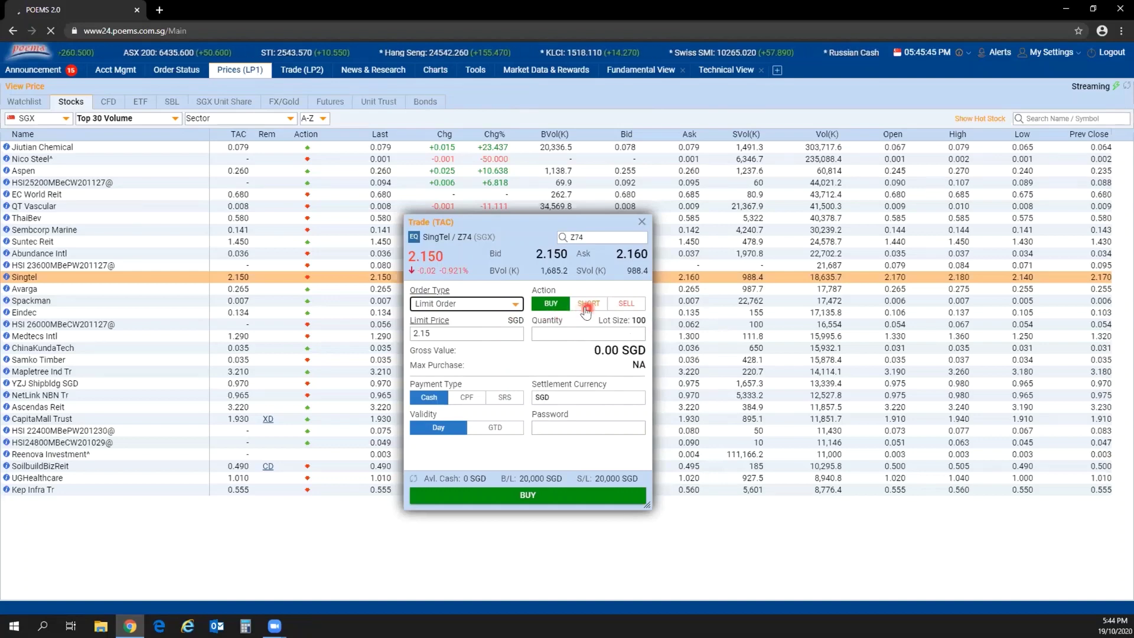
# - Cycle the order side through Sell and Short, leaving it on Buy
pyautogui.click(625, 307)
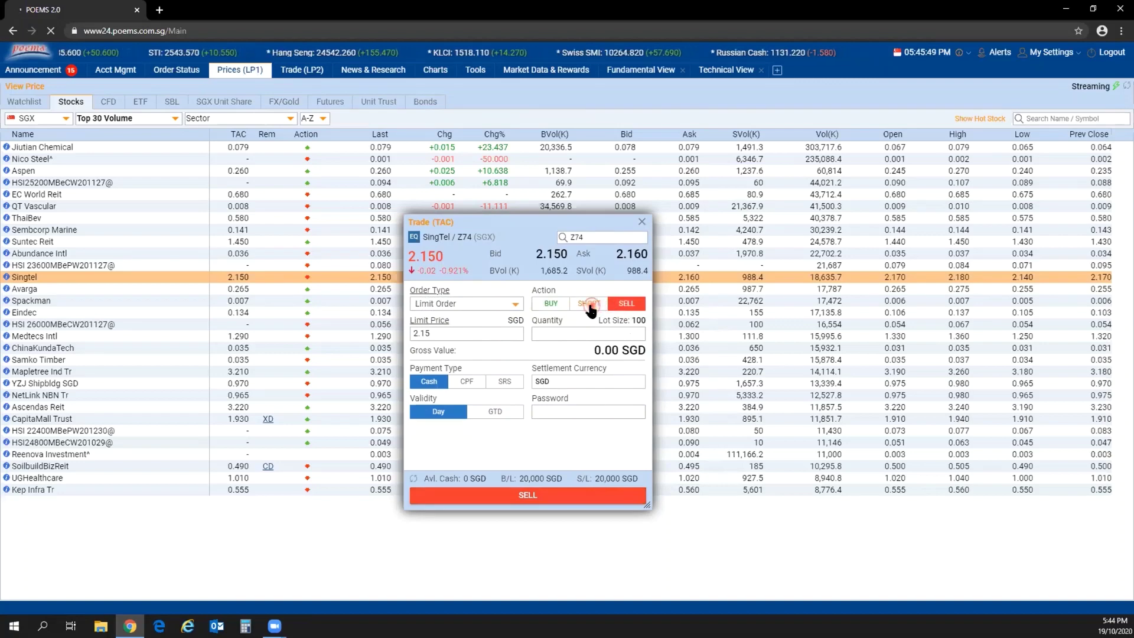
pyautogui.click(590, 307)
pyautogui.click(549, 304)
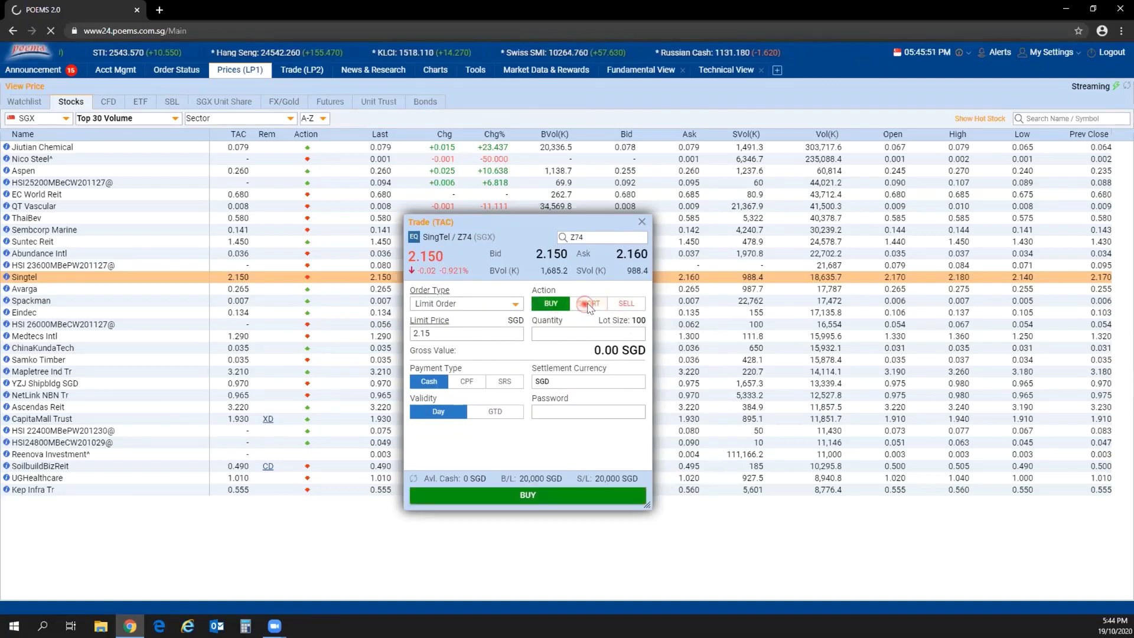
pyautogui.click(589, 304)
pyautogui.click(625, 304)
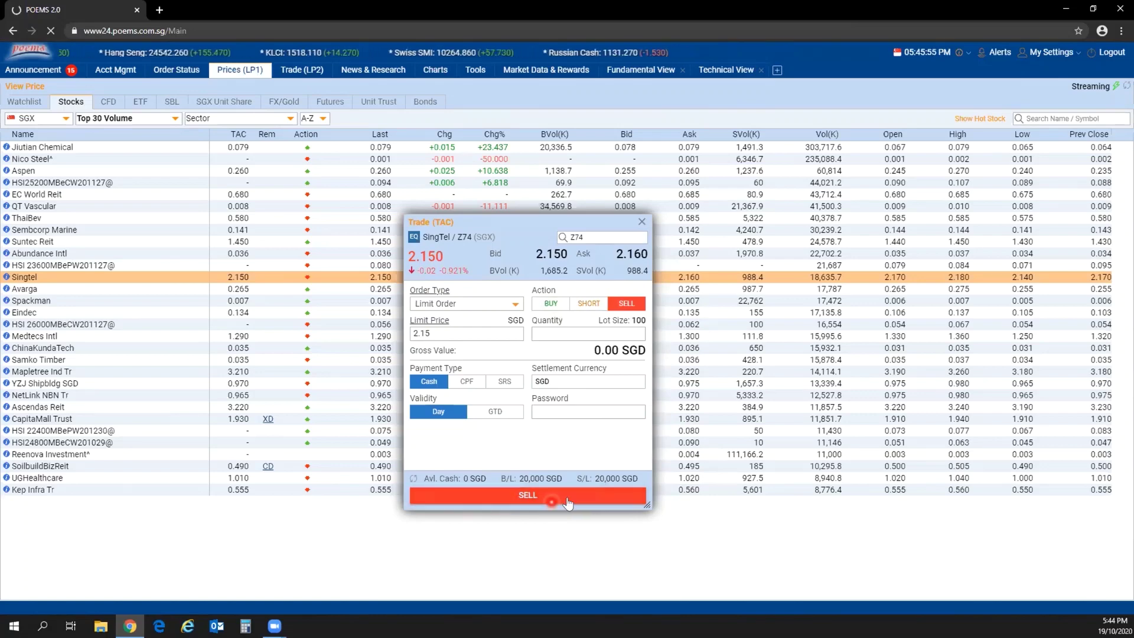
pyautogui.click(551, 304)
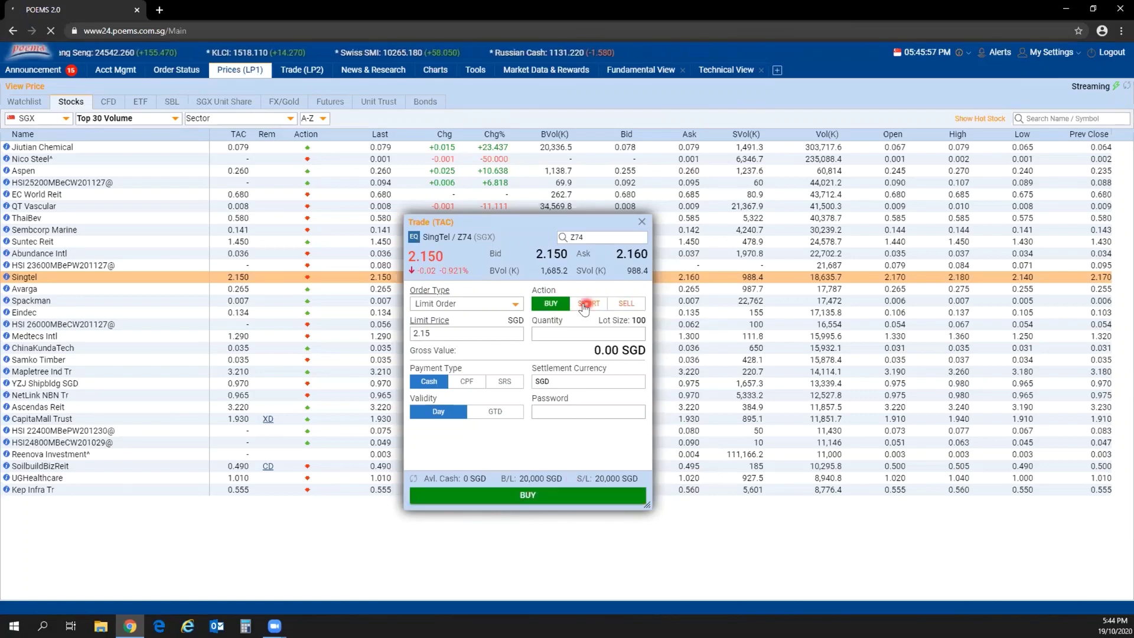
pyautogui.click(585, 304)
pyautogui.click(559, 304)
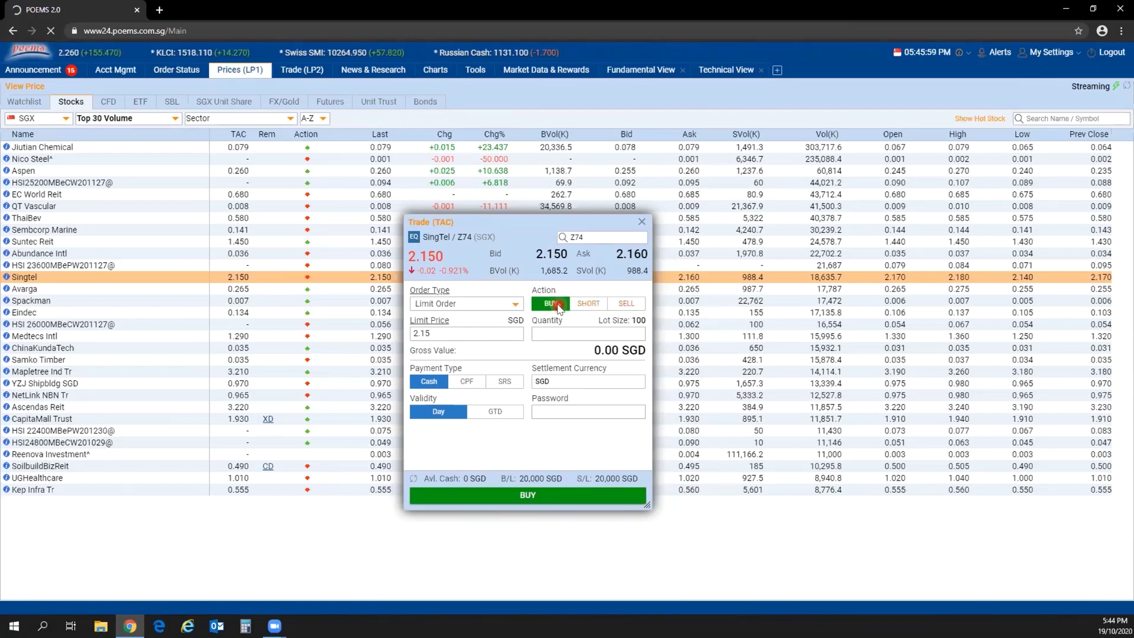
# - Set the quantity to 1,000 shares at the 2.15 limit price
pyautogui.click(444, 332)
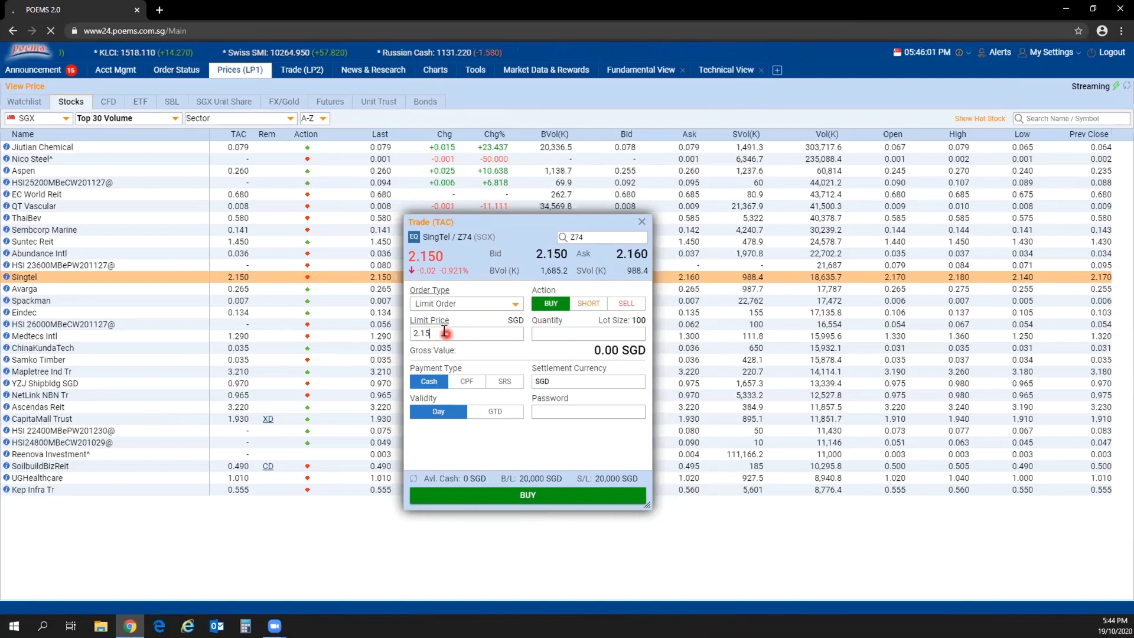
pyautogui.click(551, 326)
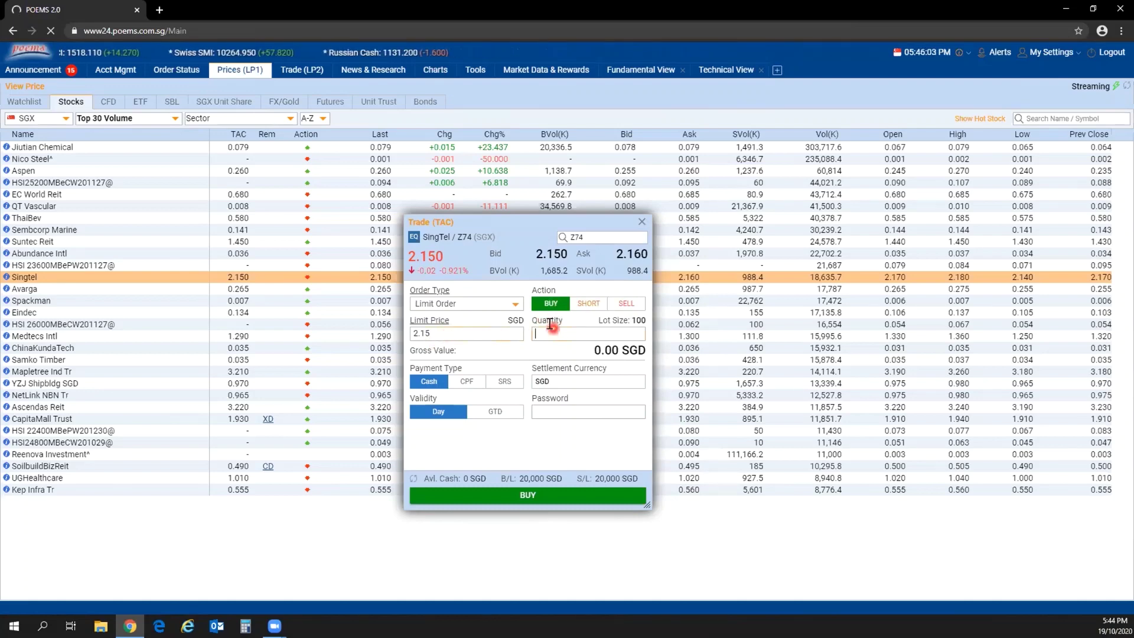
pyautogui.write('10,000')
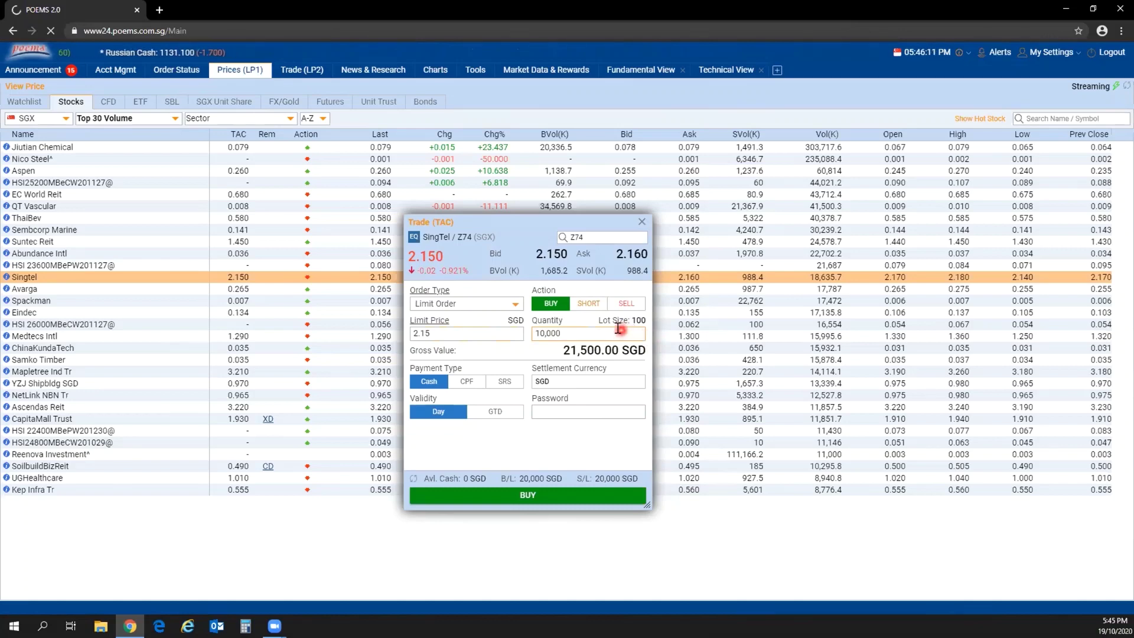
pyautogui.press('BackSpace')
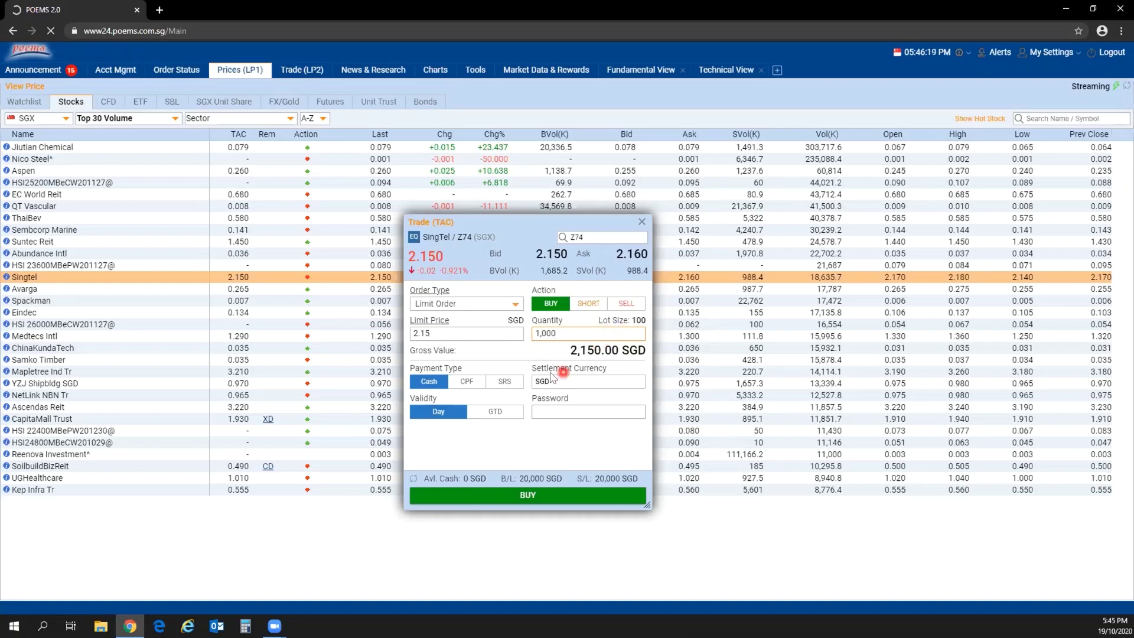
pyautogui.click(436, 388)
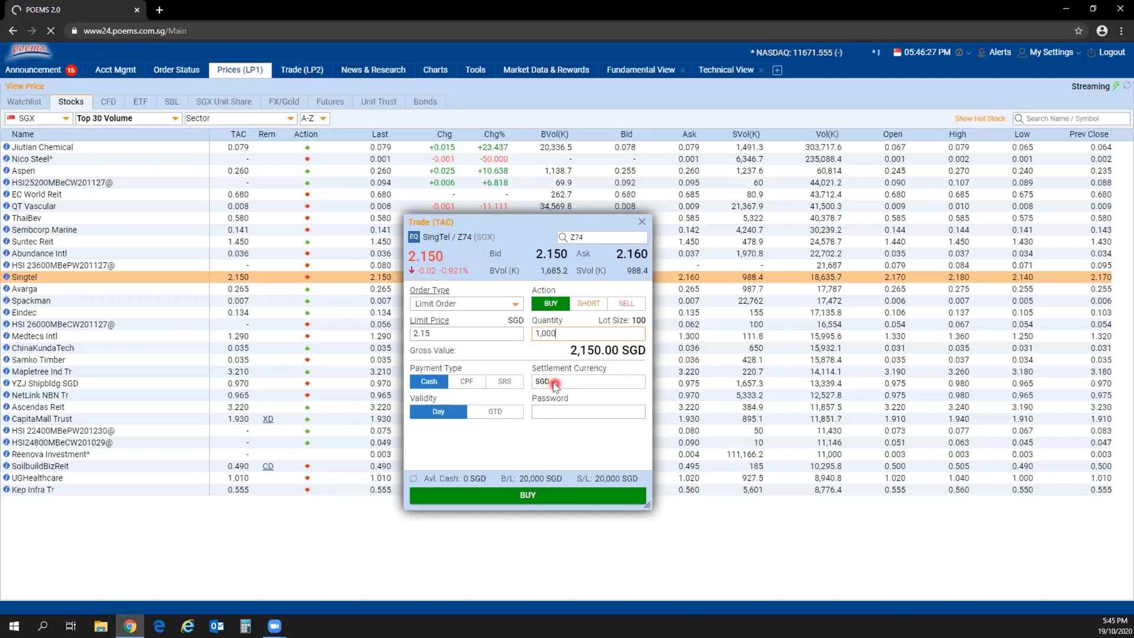
# - Make the order Good Till Date 22-Oct-2020 and enter the trading password
pyautogui.click(508, 411)
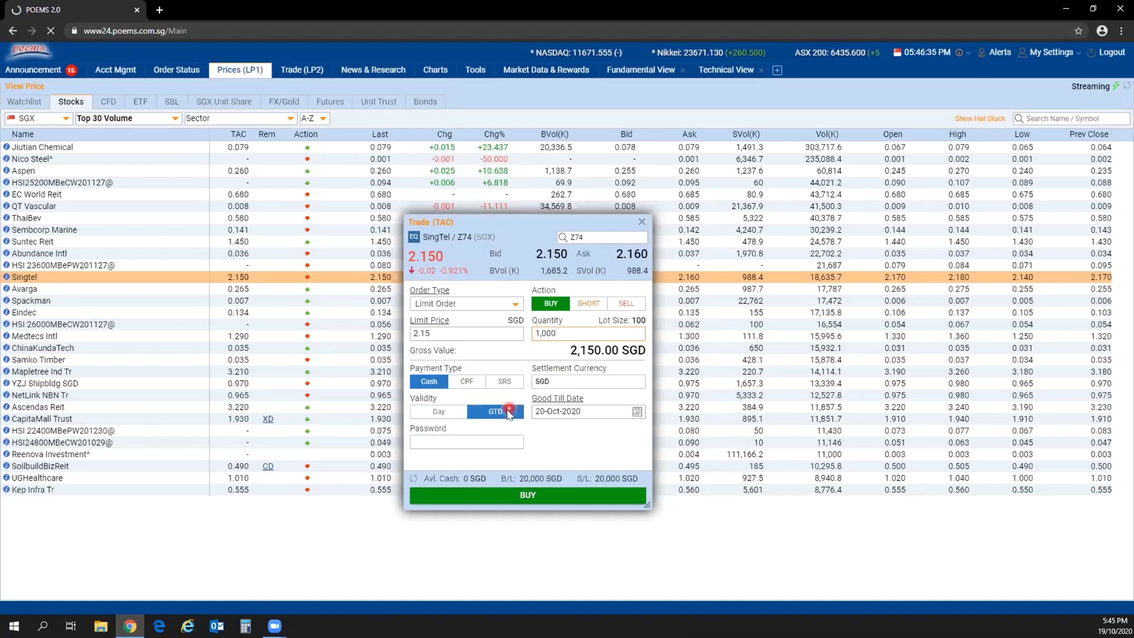
pyautogui.click(636, 410)
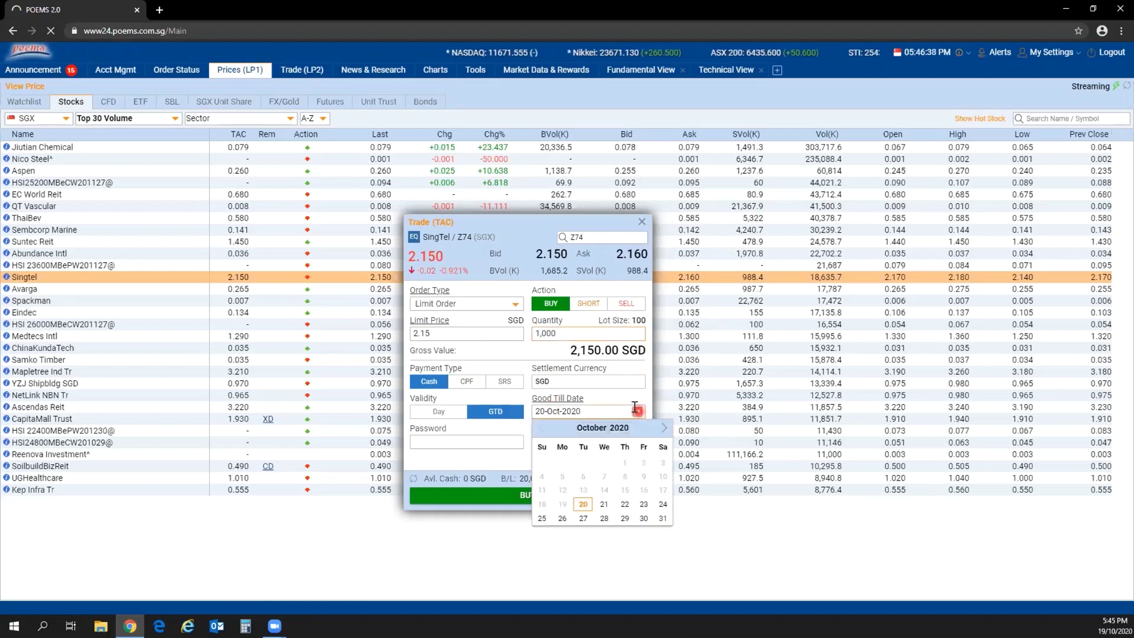
pyautogui.click(624, 505)
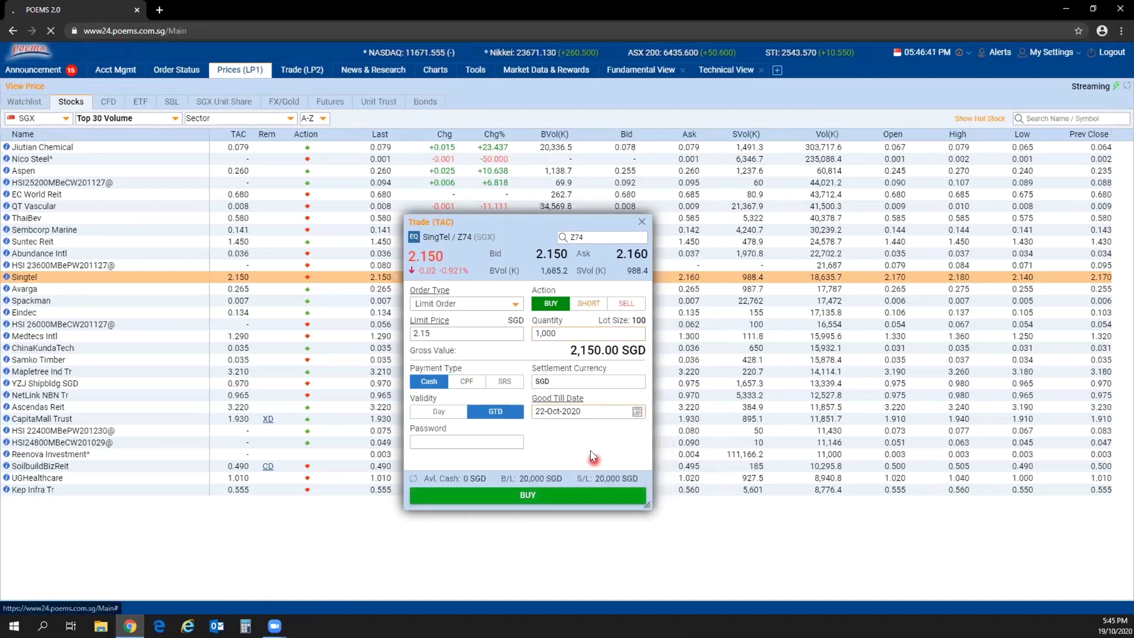
pyautogui.click(507, 443)
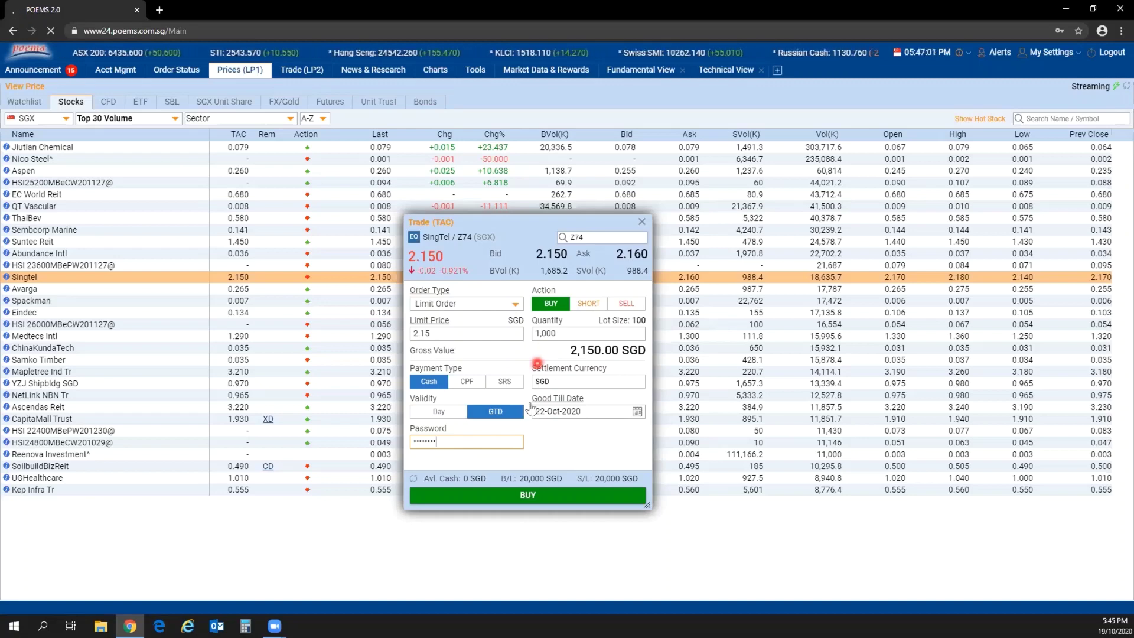
pyautogui.click(541, 497)
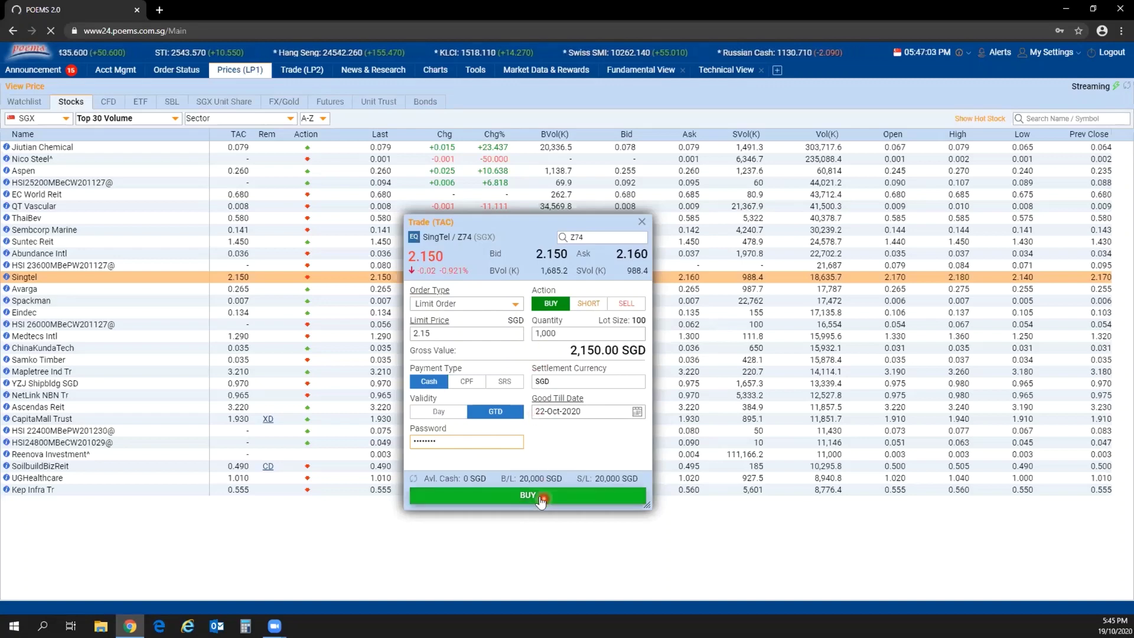
# - Preview the SingTel buy order of 1,000 at 2.15 SGD, then submit it
pyautogui.click(541, 498)
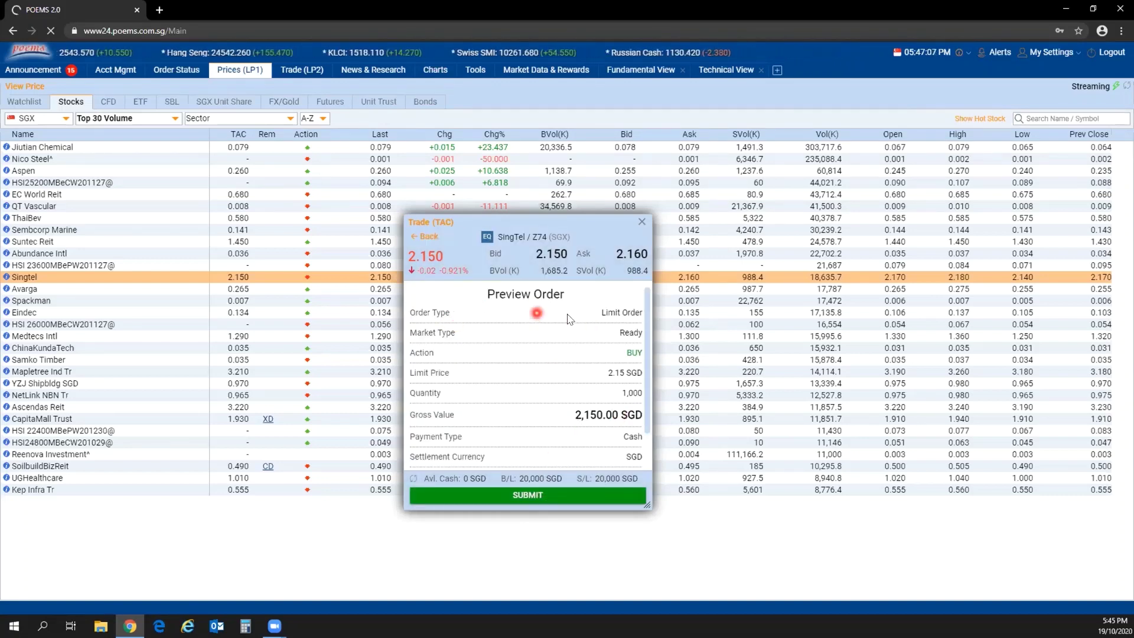
pyautogui.scroll(-1, 576, 378)
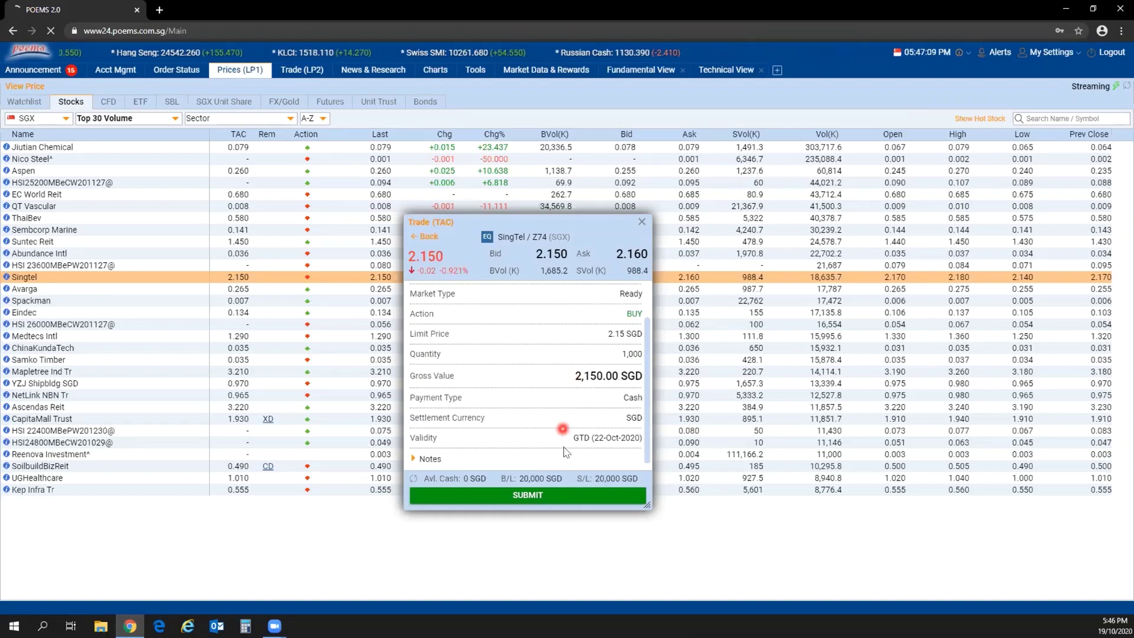
pyautogui.click(557, 498)
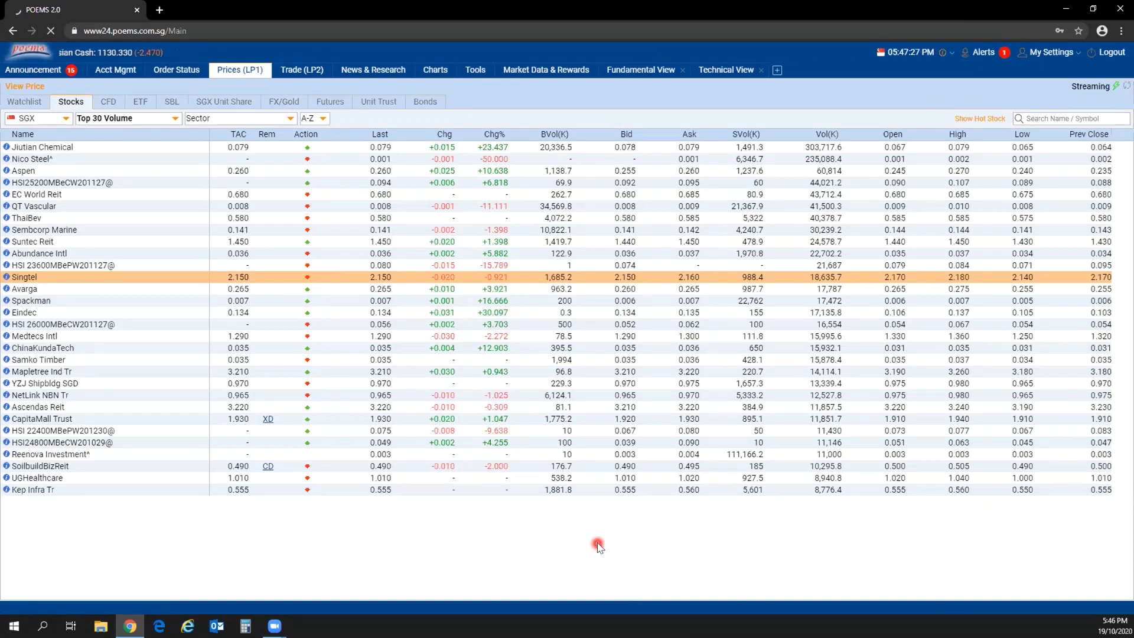
pyautogui.click(181, 71)
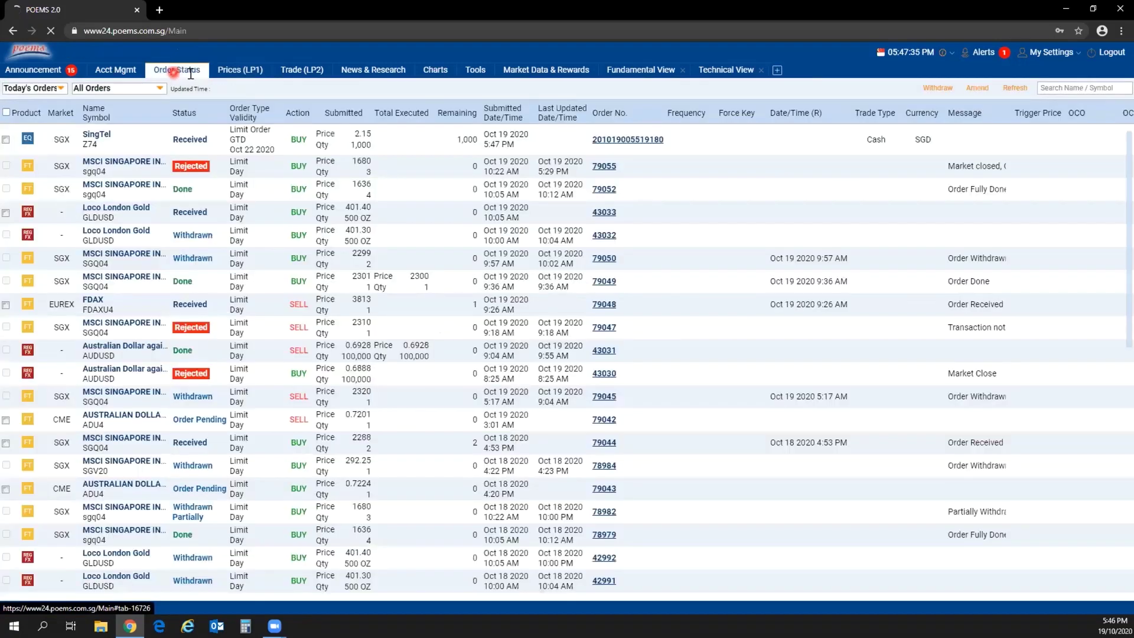
pyautogui.click(411, 148)
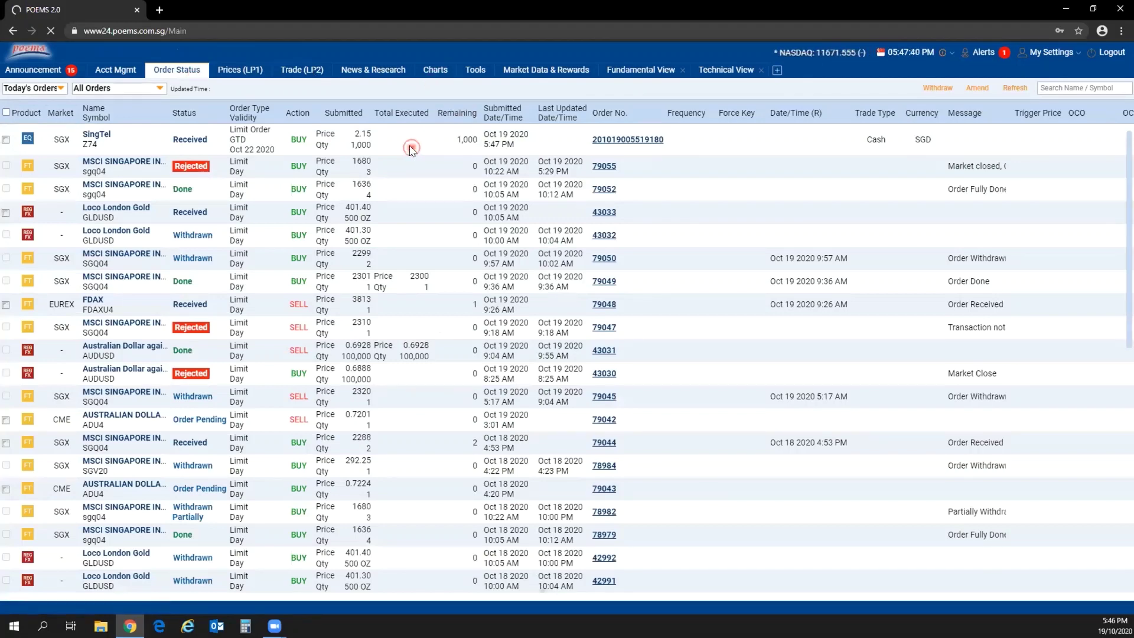
pyautogui.click(162, 150)
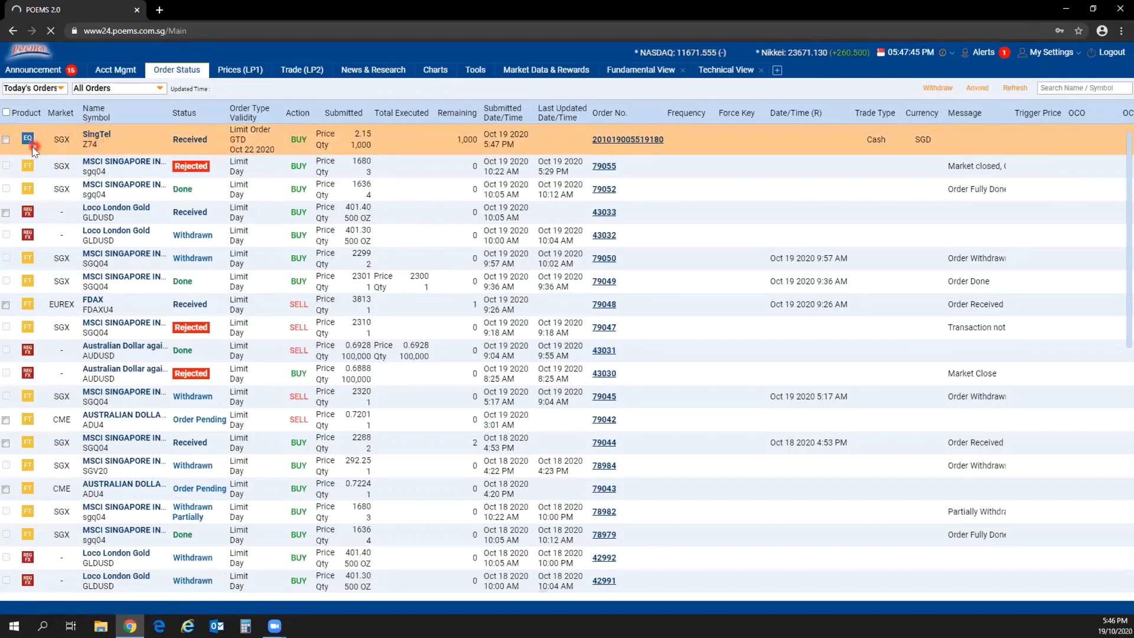
pyautogui.click(49, 142)
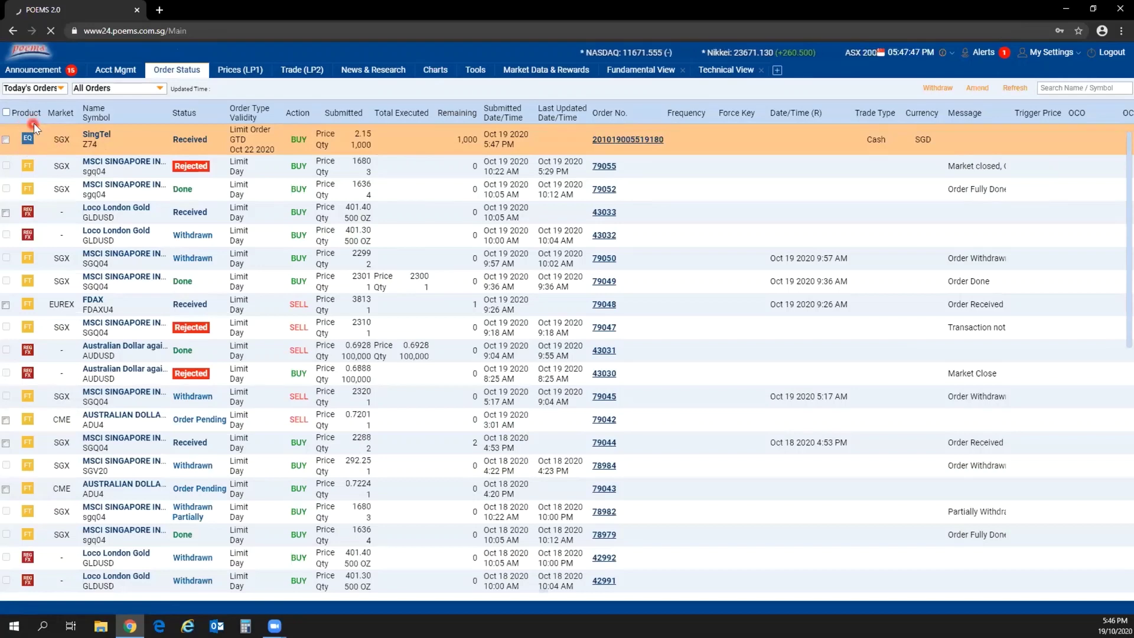
pyautogui.click(42, 127)
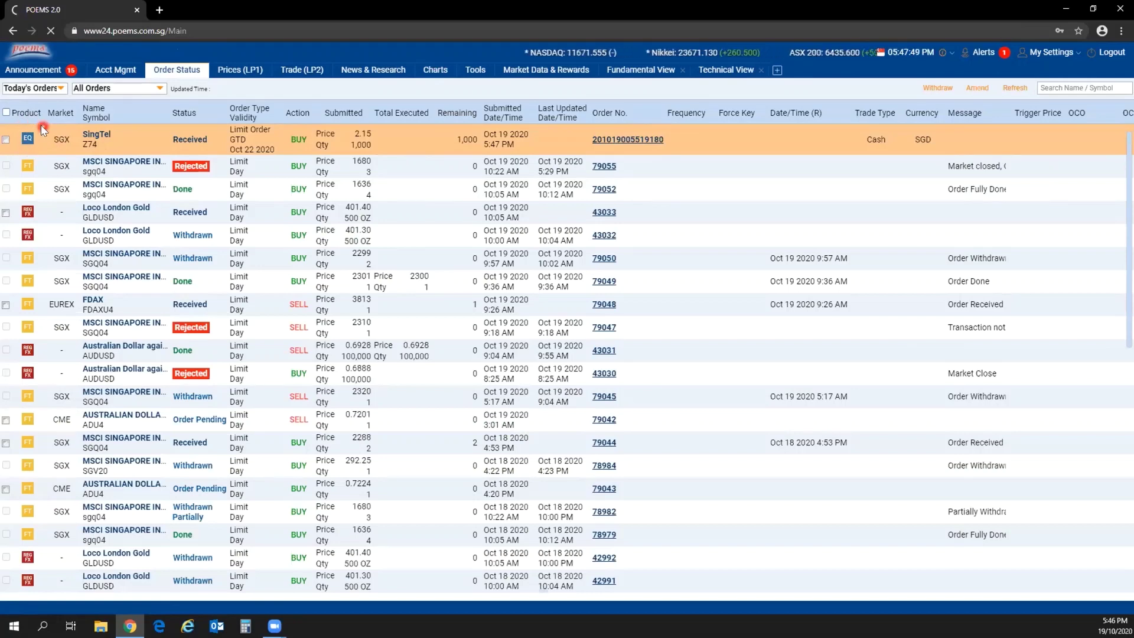
pyautogui.moveTo(41, 129); pyautogui.dragTo(41, 316)
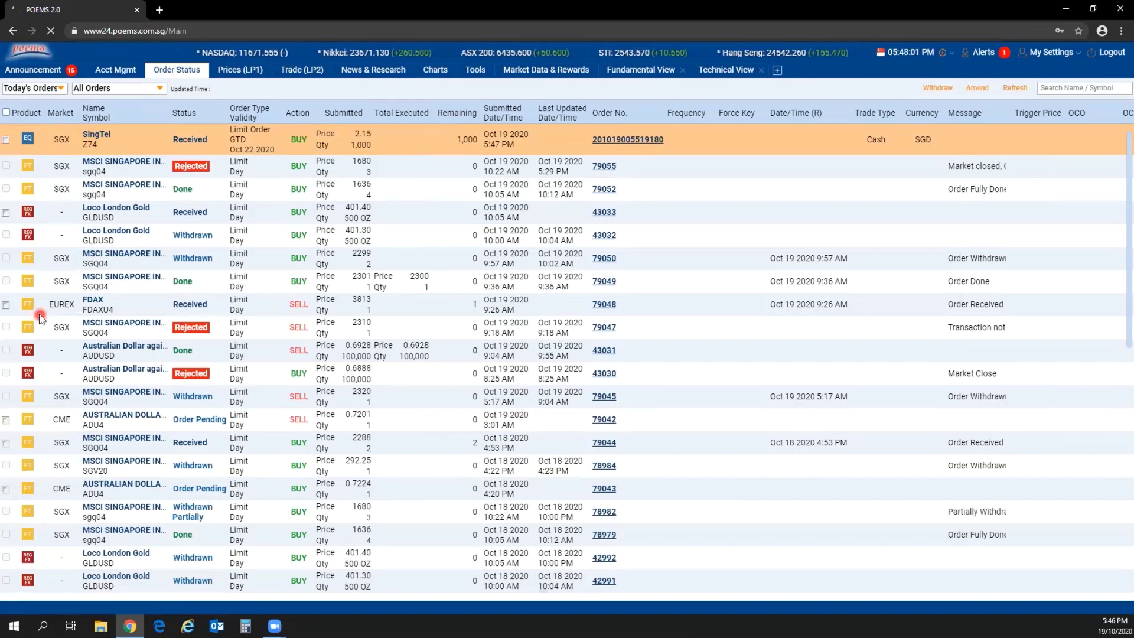
pyautogui.moveTo(41, 297); pyautogui.dragTo(66, 151)
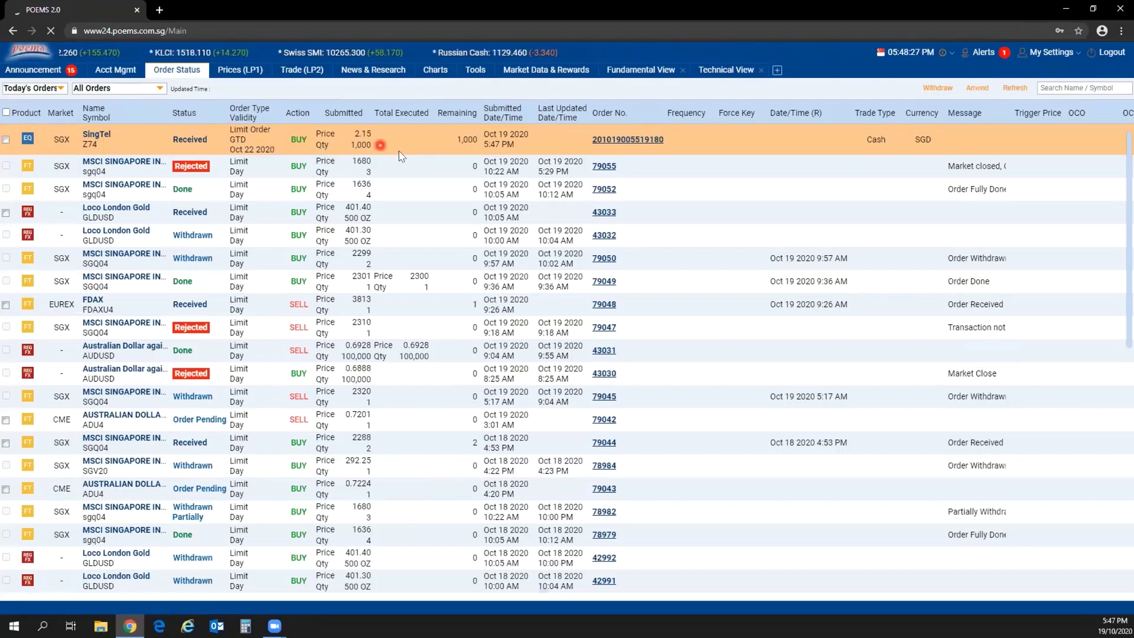
pyautogui.click(595, 139)
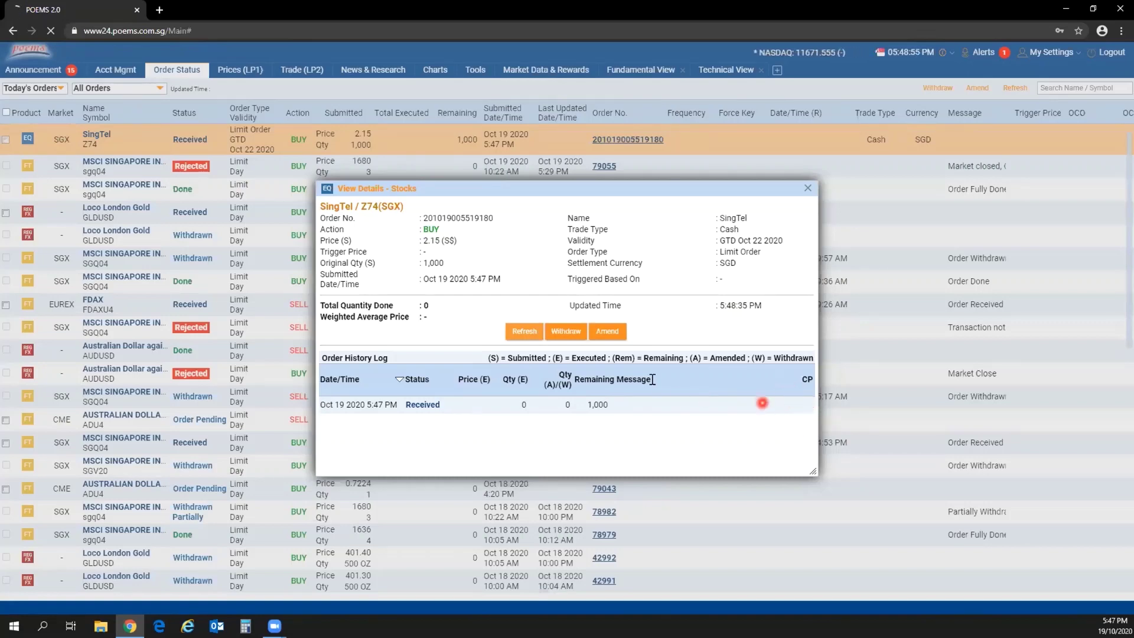
pyautogui.click(528, 335)
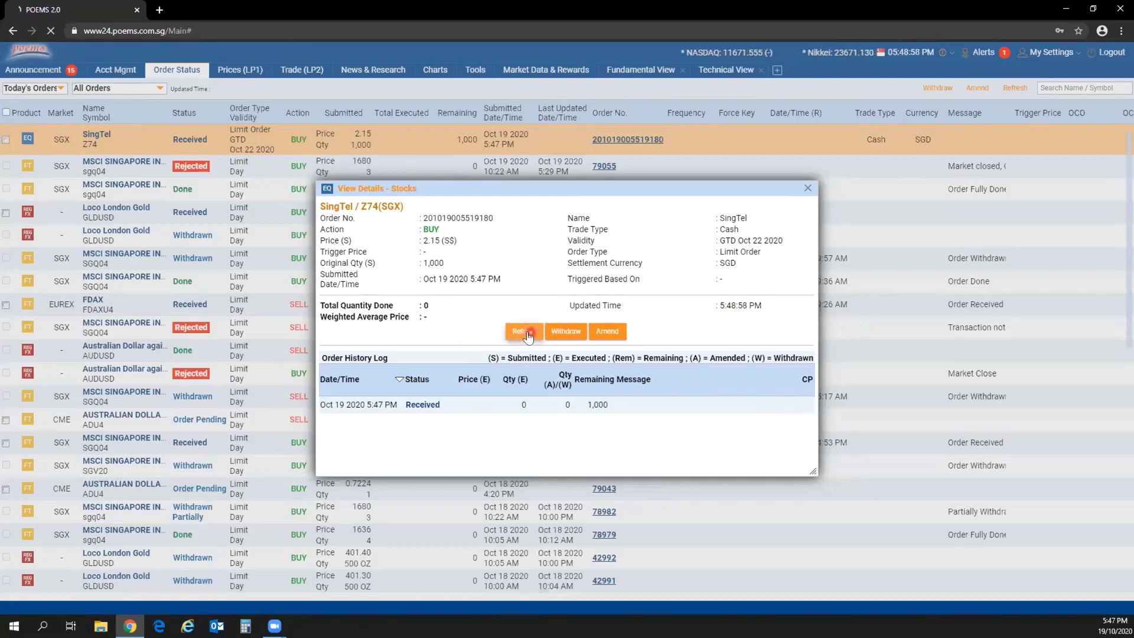
pyautogui.click(810, 187)
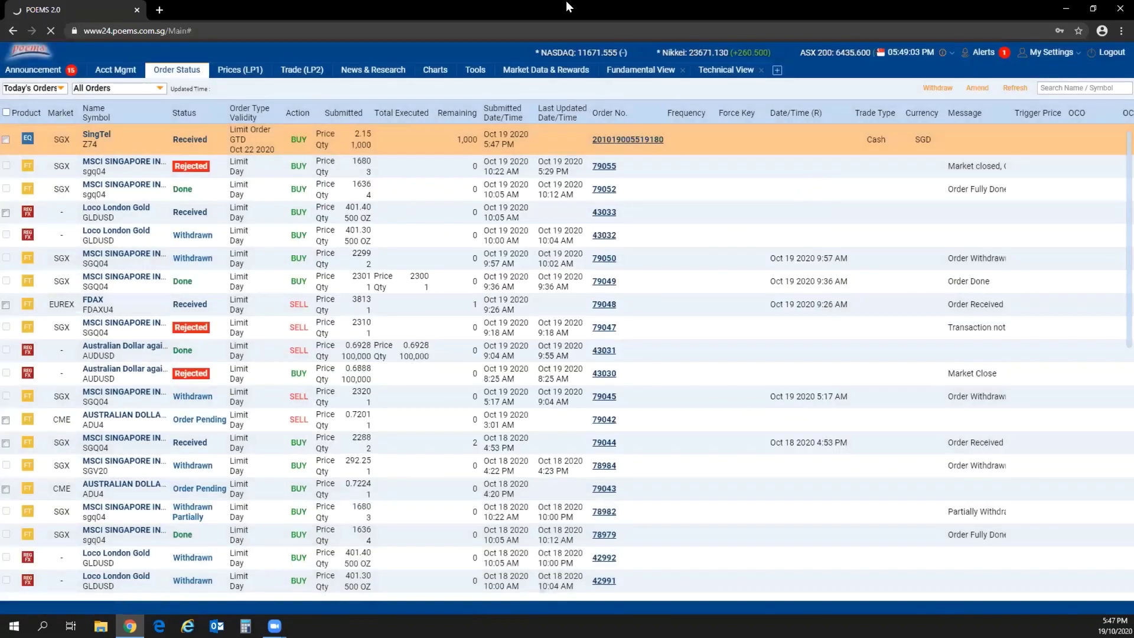
# - Amend the SingTel buy order's remaining quantity to 500 shares and confirm
pyautogui.rightClick(218, 140)
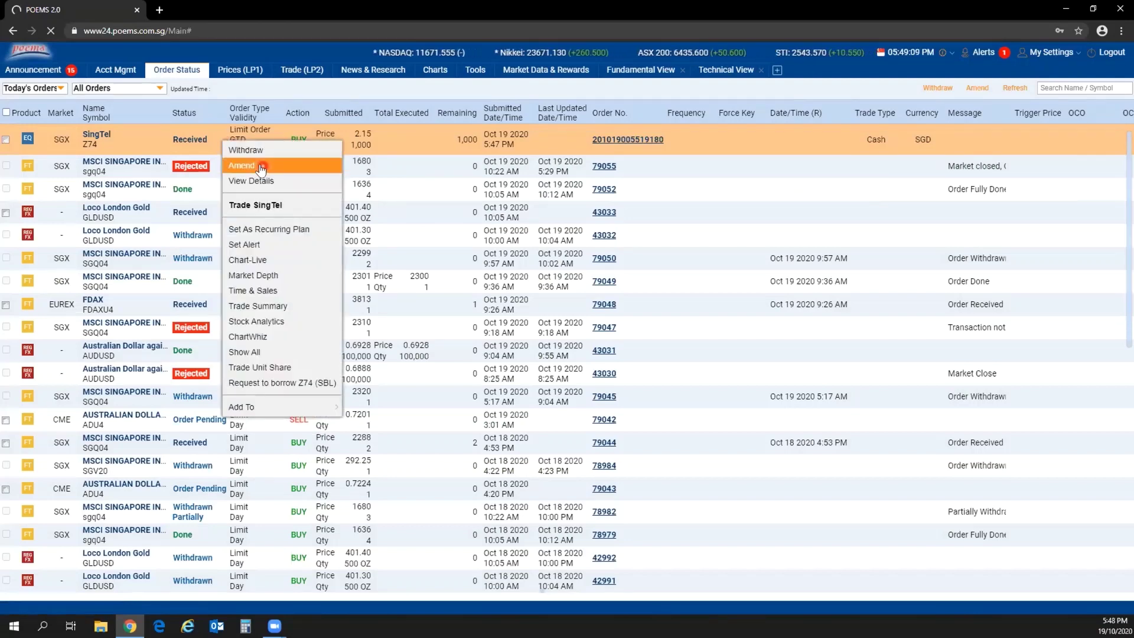
pyautogui.click(260, 167)
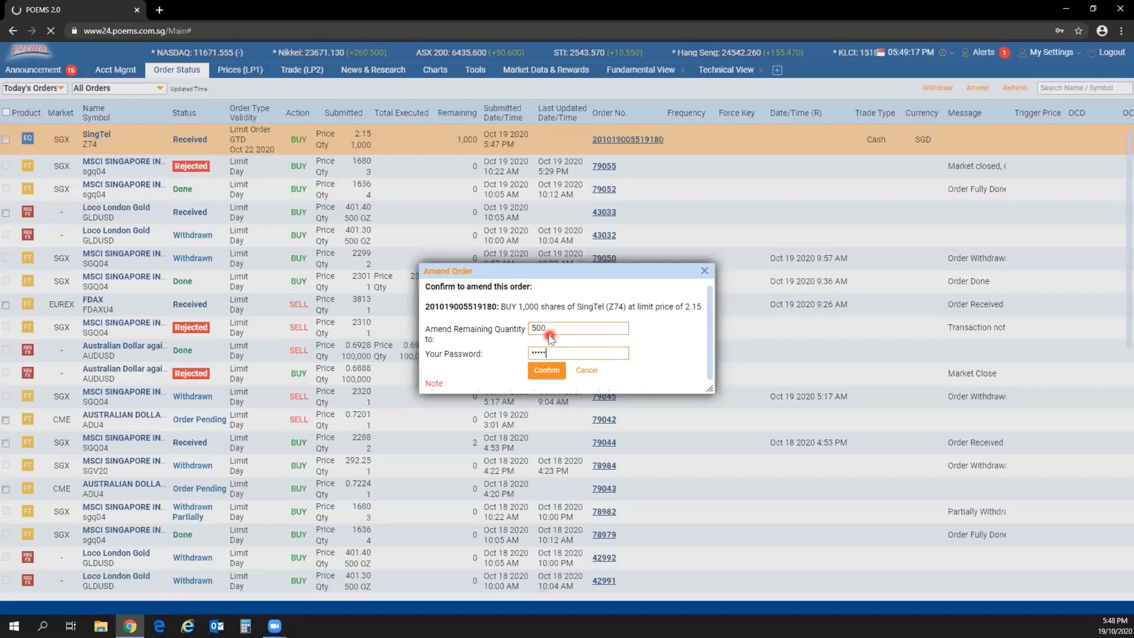
pyautogui.click(552, 369)
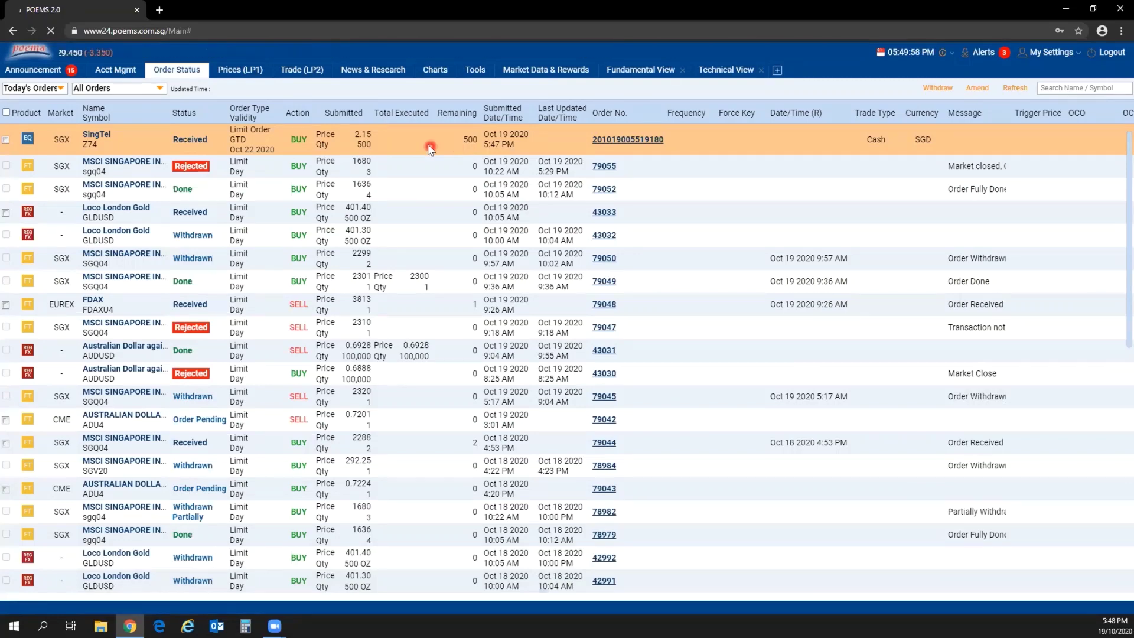
# - Withdraw the SingTel order of 500 at 2.15, confirming with the account password
pyautogui.rightClick(390, 135)
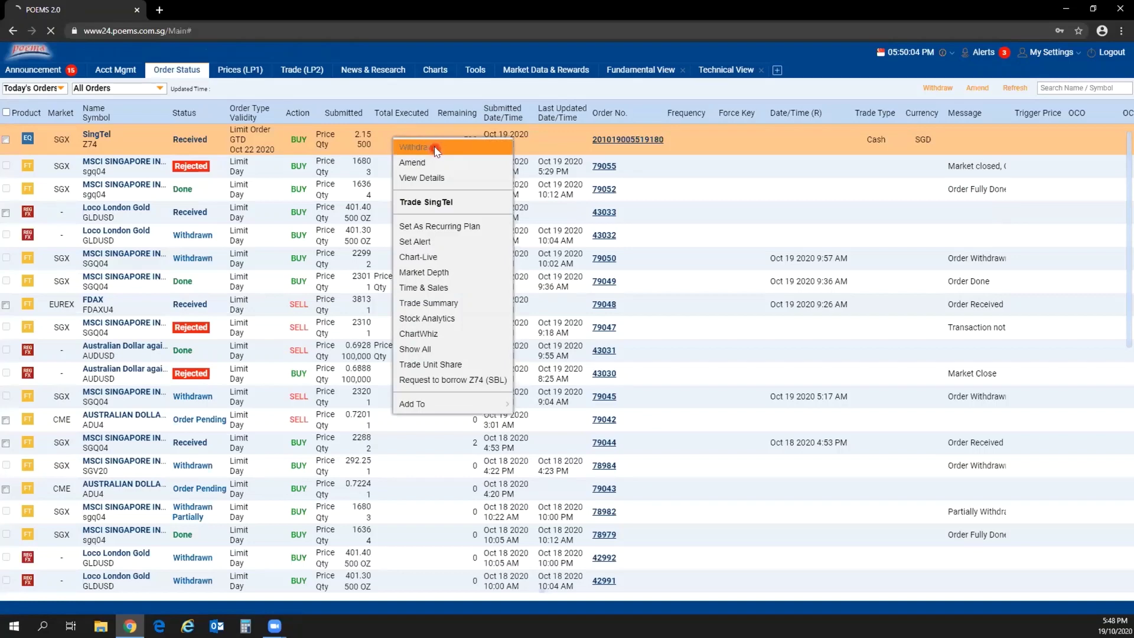
pyautogui.click(436, 150)
pyautogui.click(528, 334)
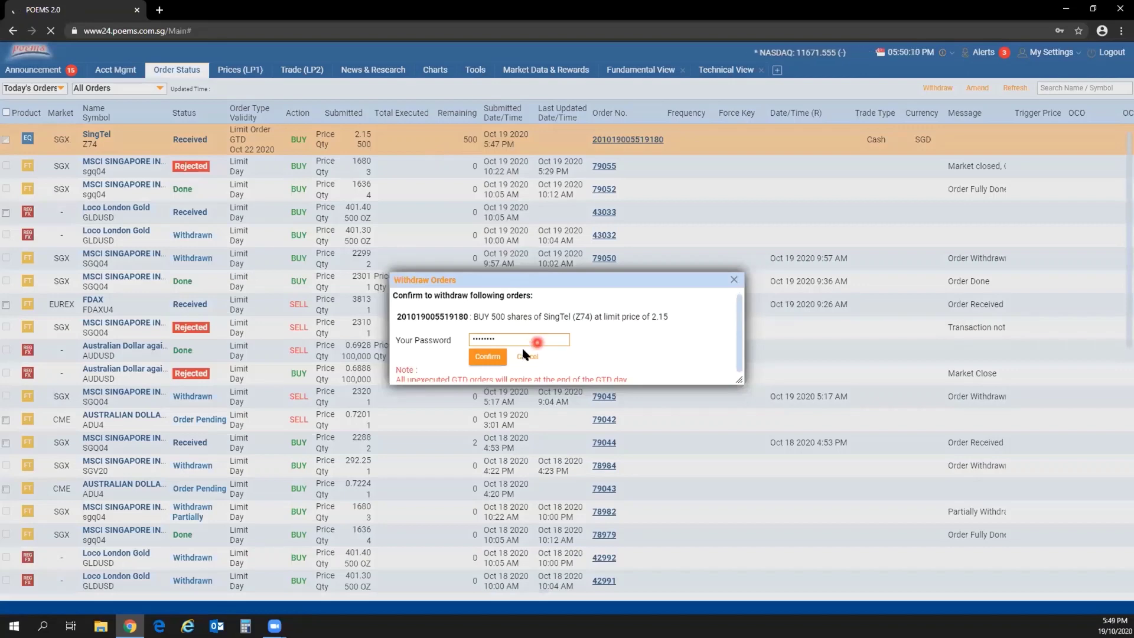
pyautogui.click(490, 356)
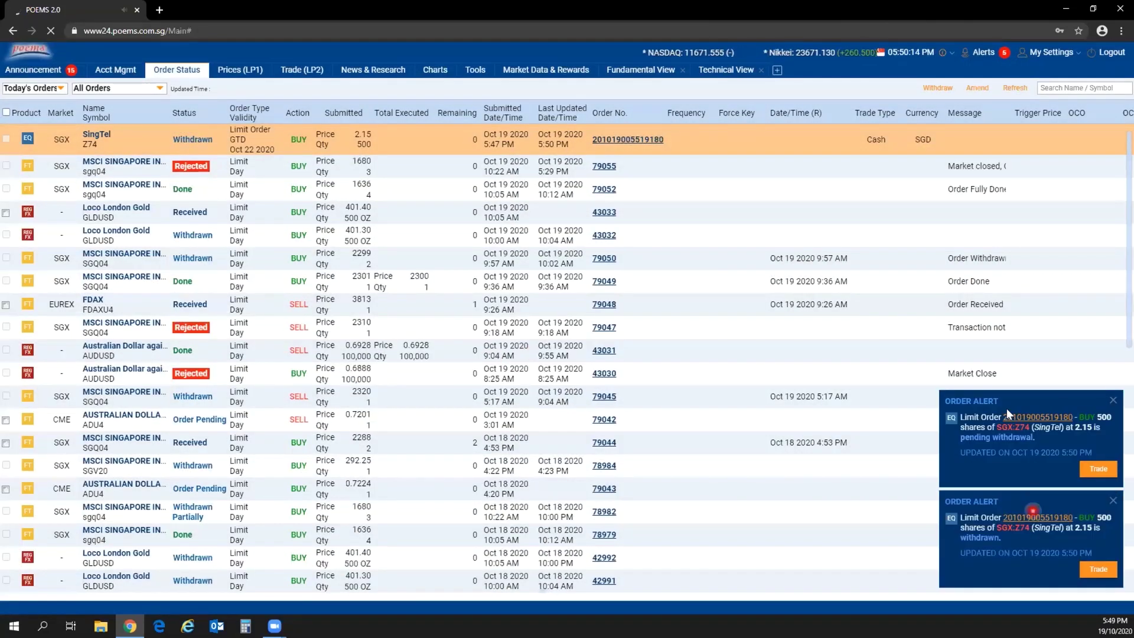
pyautogui.click(914, 537)
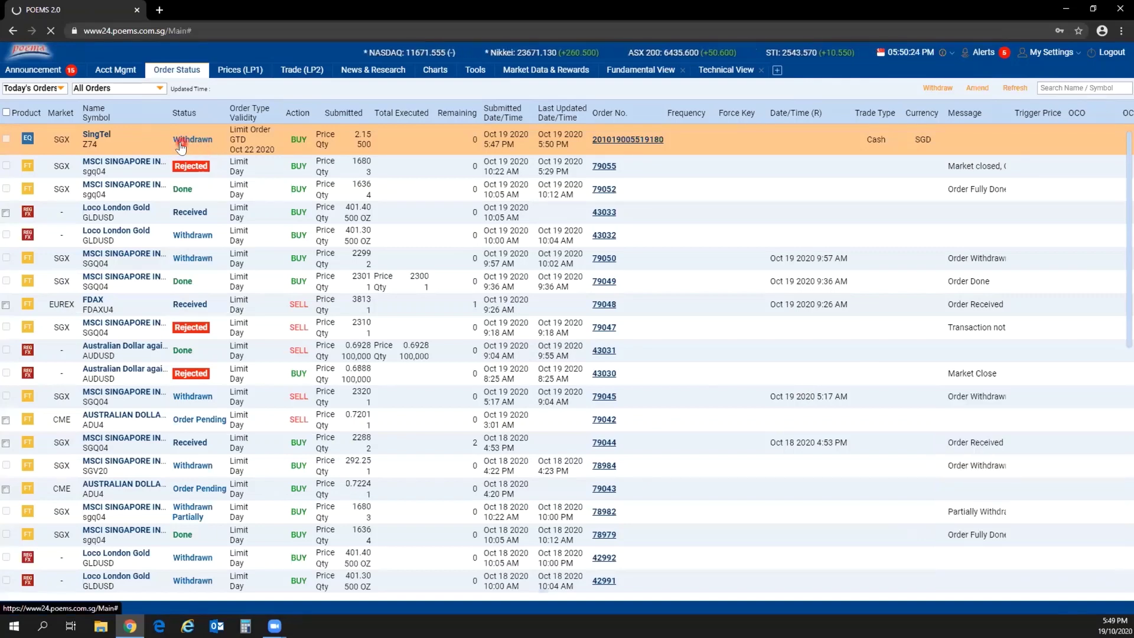
pyautogui.click(111, 107)
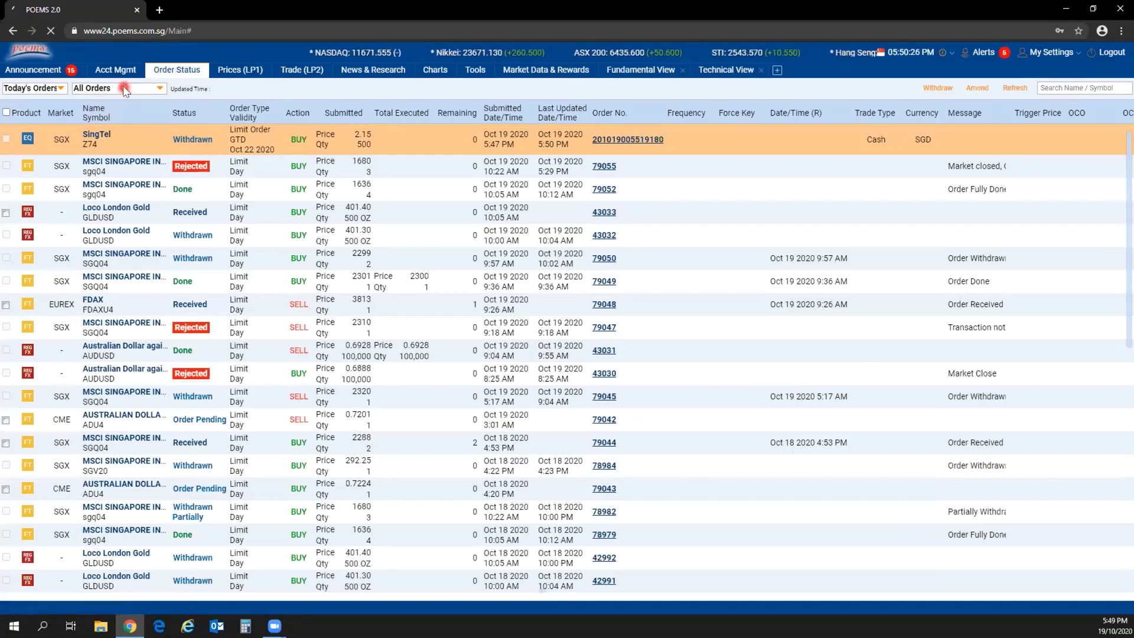
# - Filter orders by Working Orders, then Trade Done, ending on Rejected / Withdrawn / Cancelled
pyautogui.click(110, 88)
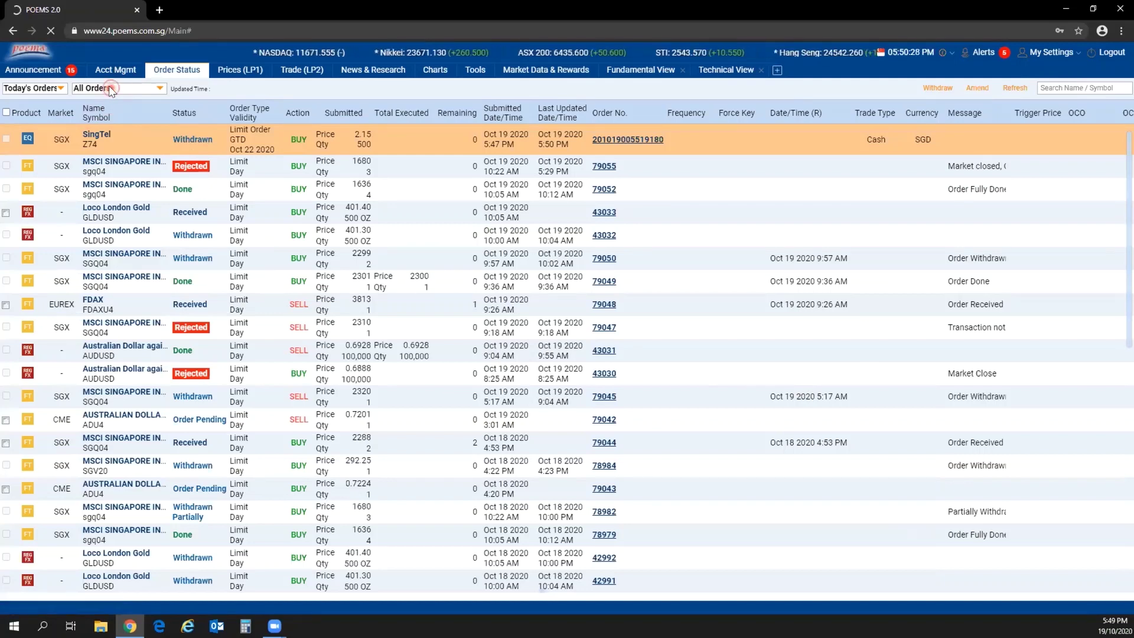
pyautogui.click(109, 88)
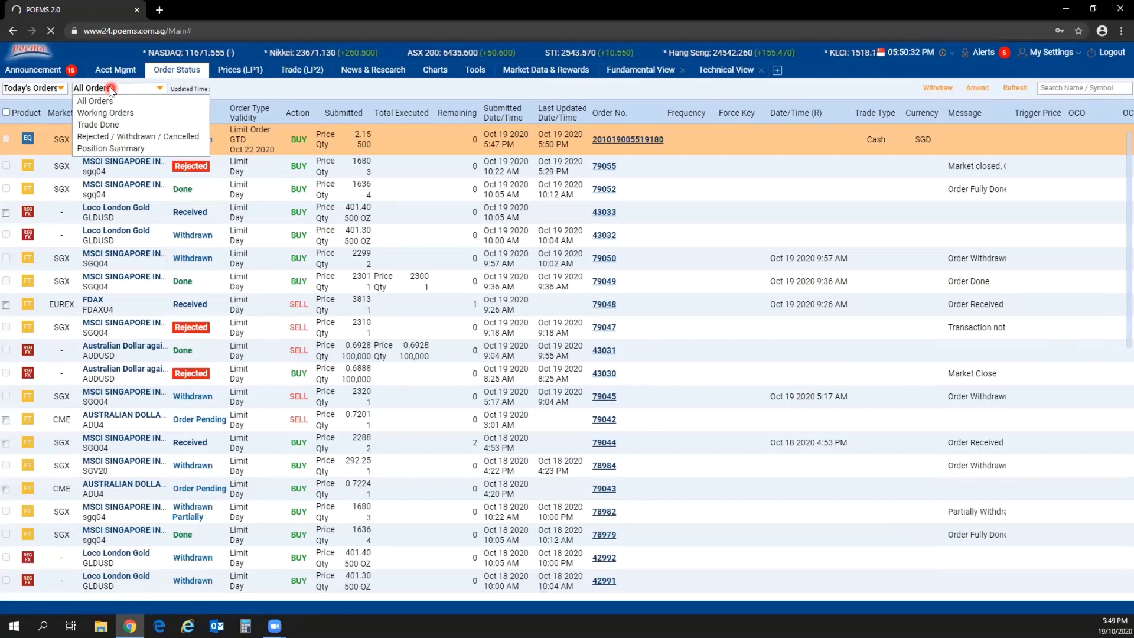
pyautogui.click(156, 89)
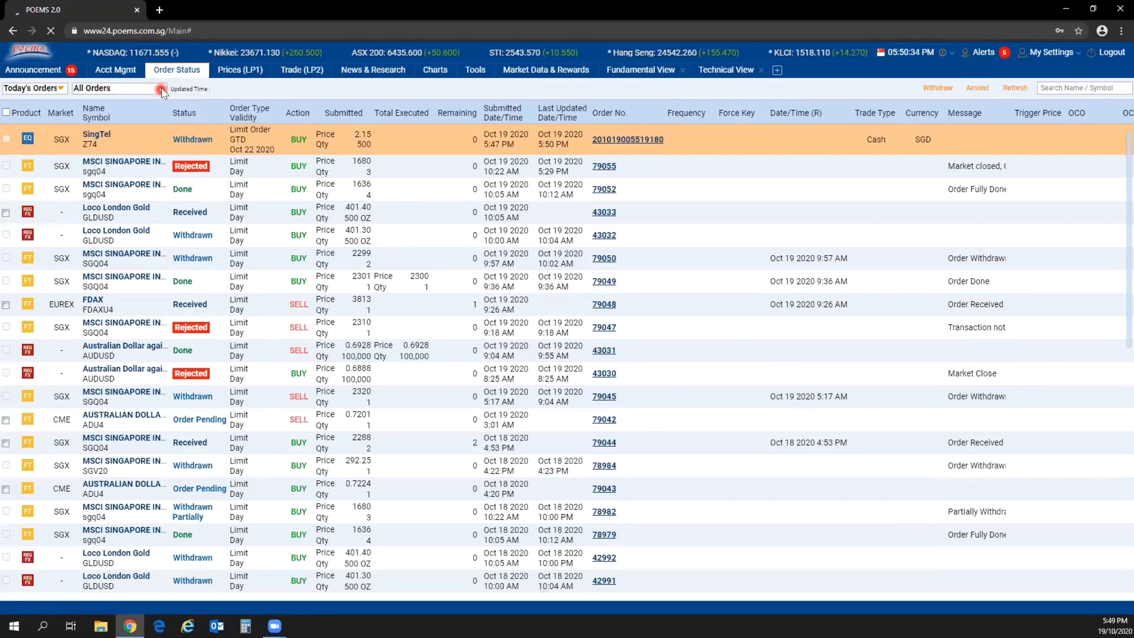
pyautogui.click(159, 90)
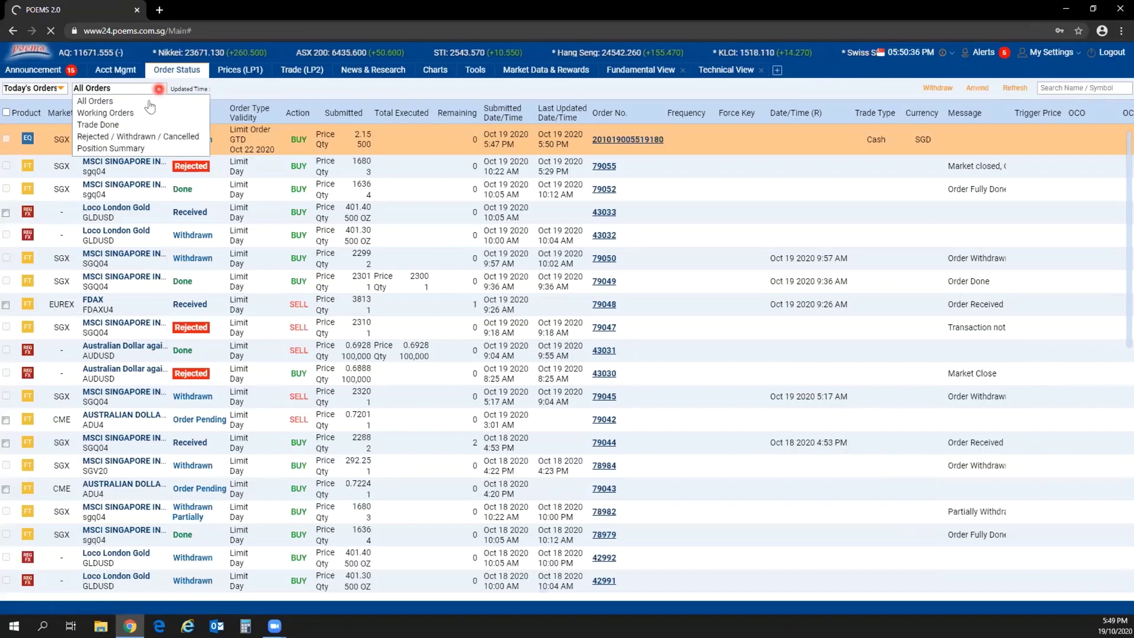
pyautogui.click(150, 114)
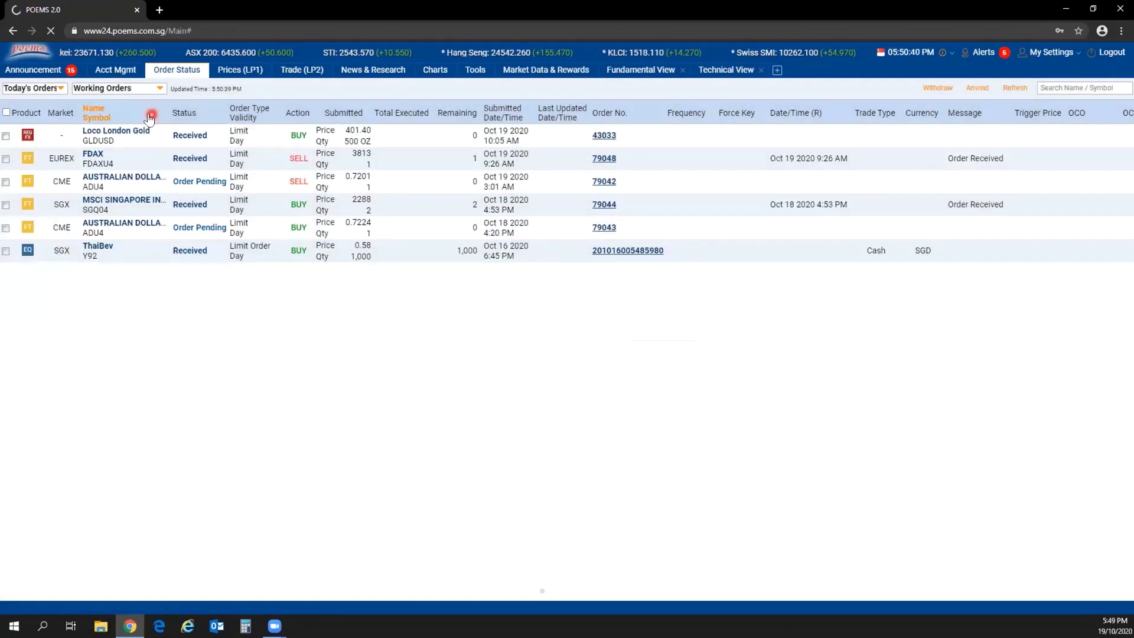
pyautogui.click(155, 87)
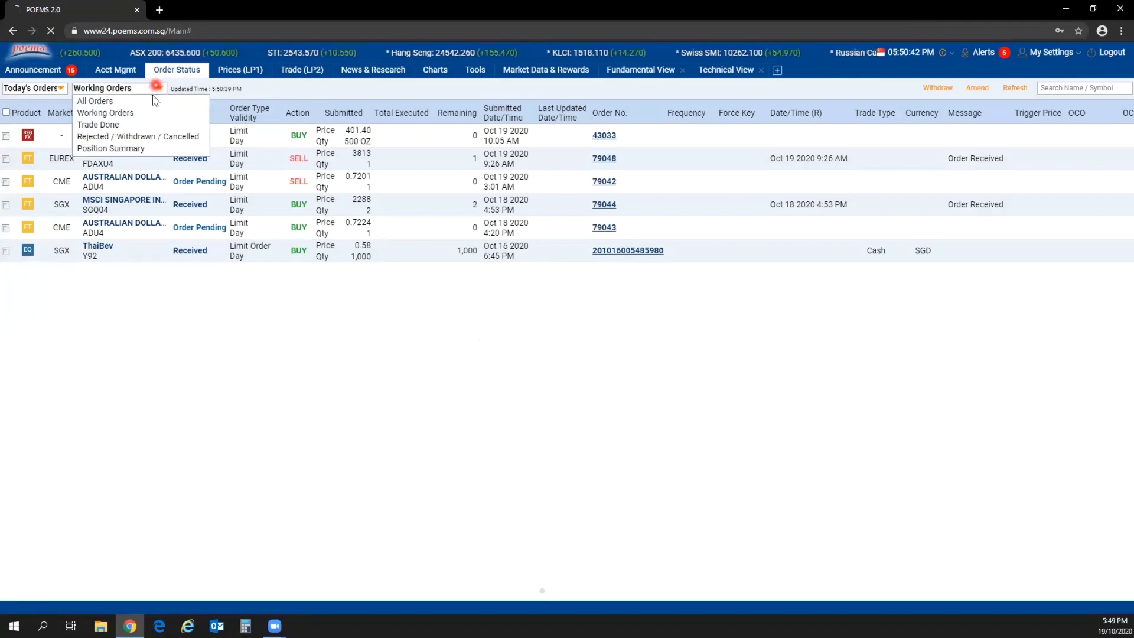
pyautogui.click(158, 121)
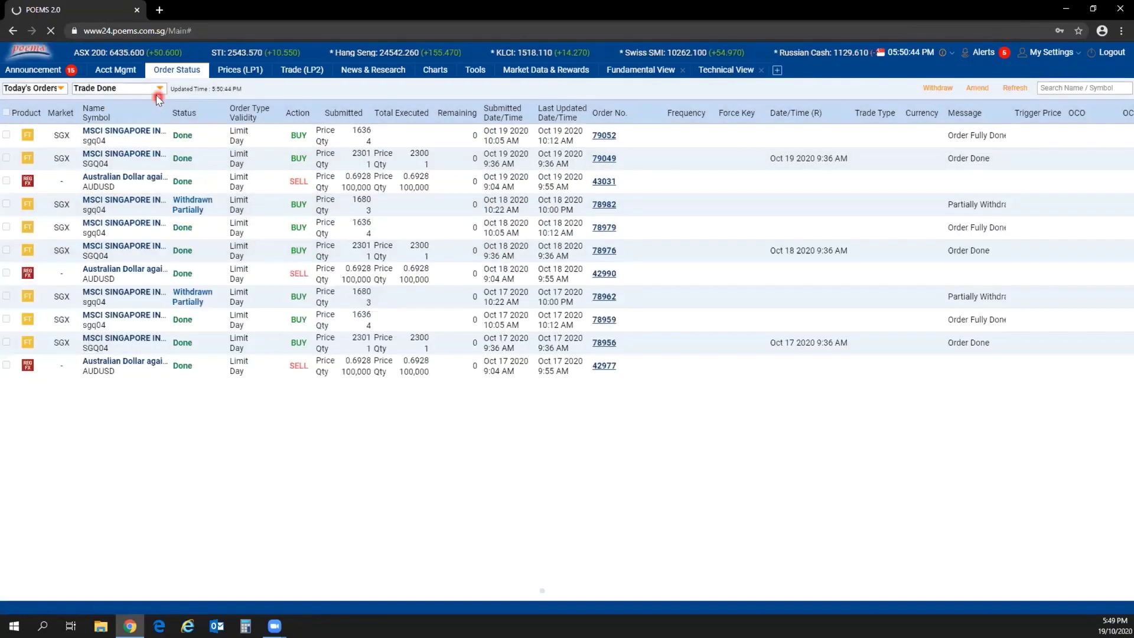
pyautogui.click(159, 87)
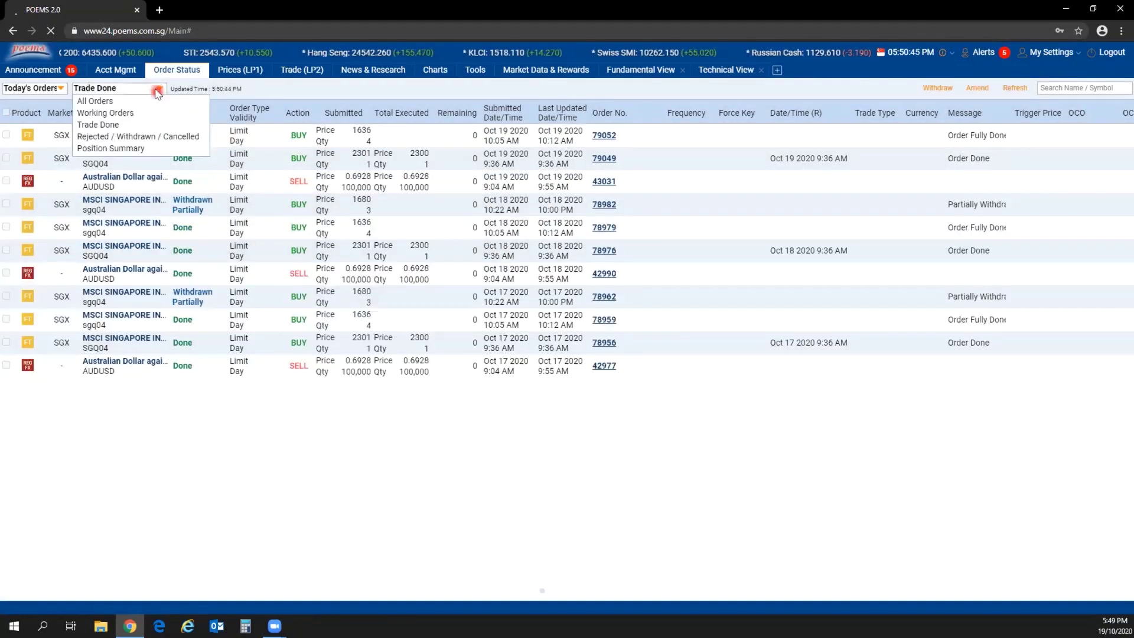
pyautogui.click(167, 138)
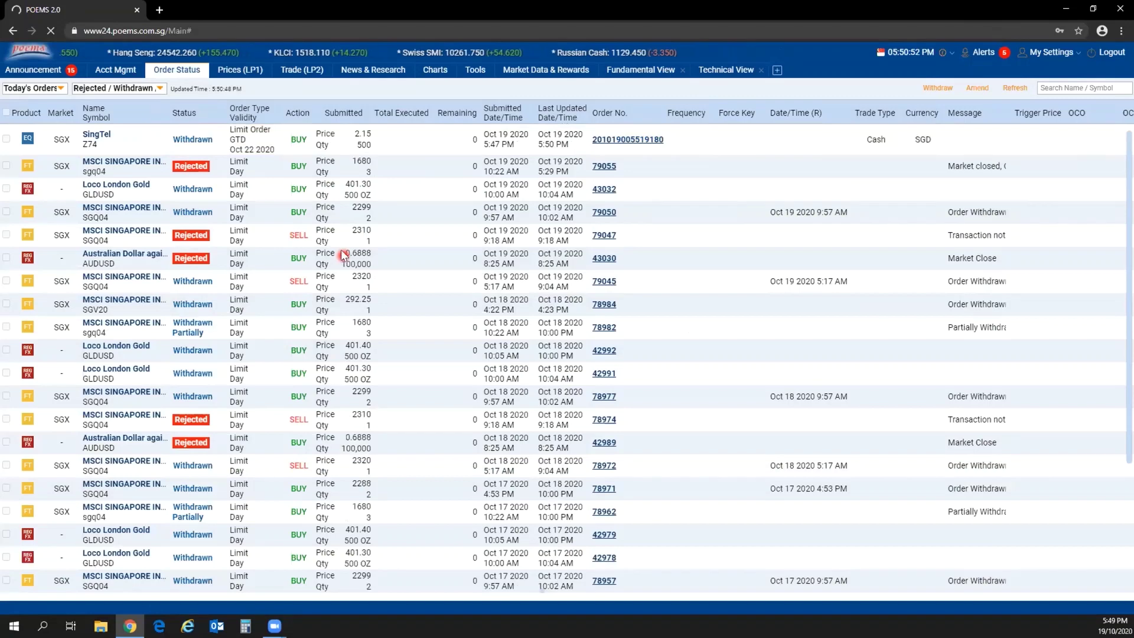
# - View Past Orders, then switch the order period back to Today's Orders
pyautogui.click(51, 89)
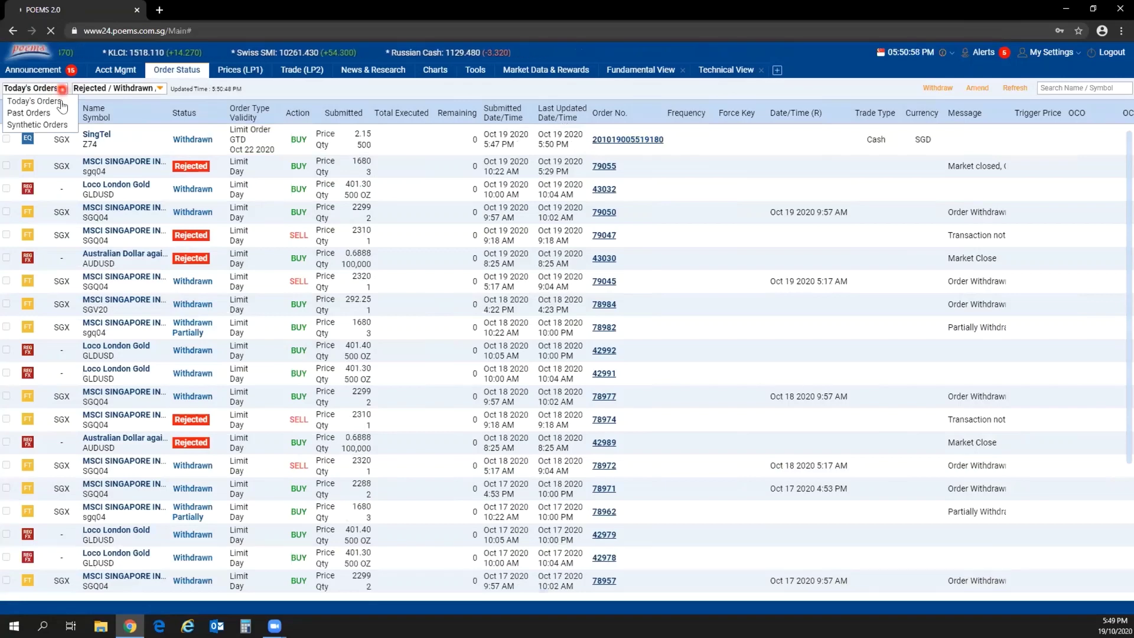
pyautogui.click(65, 113)
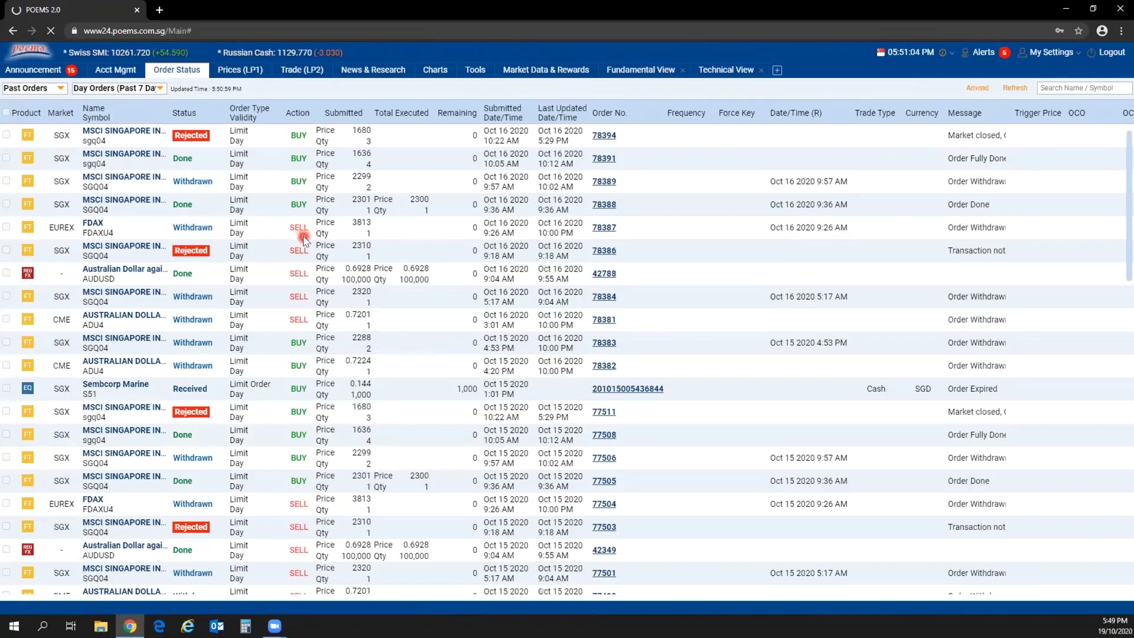
pyautogui.click(56, 88)
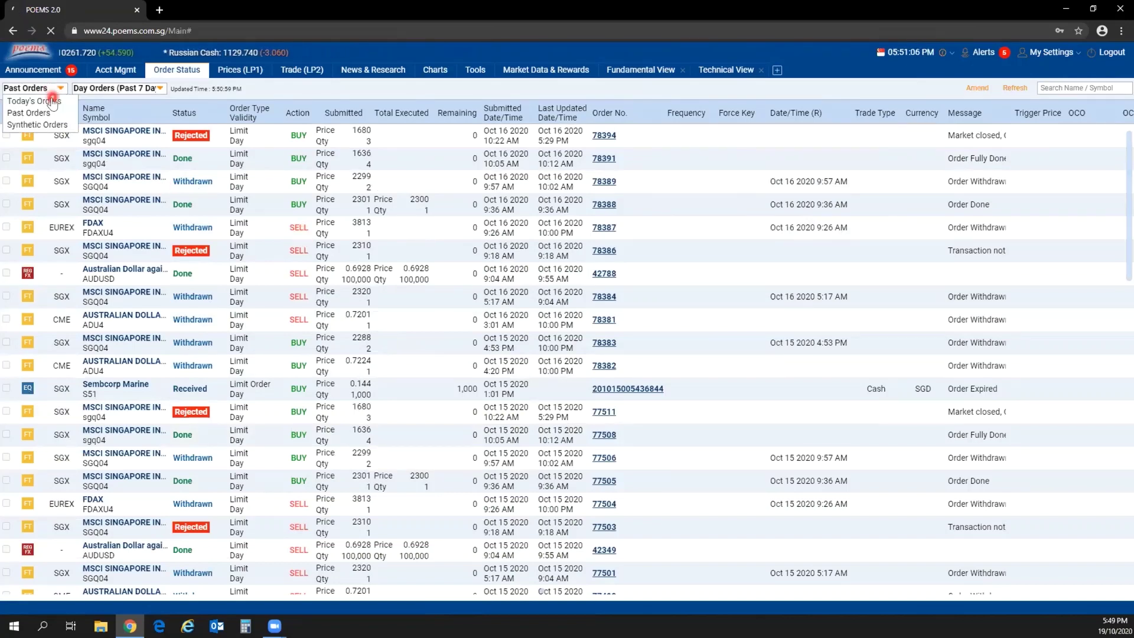
pyautogui.click(54, 100)
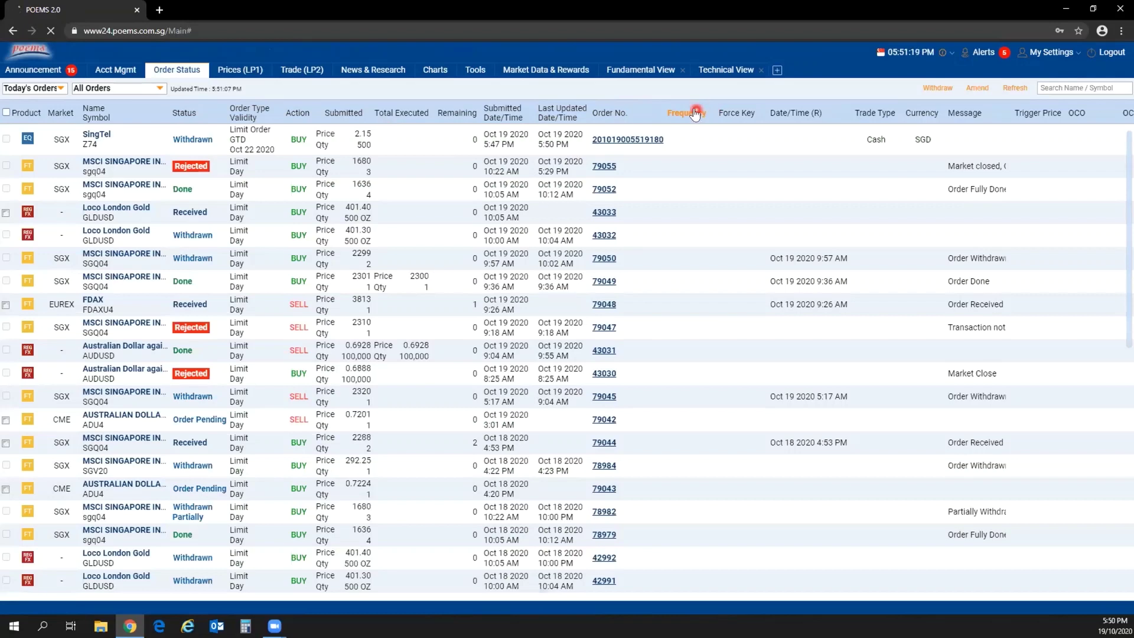
# - Hide the Trigger Price, OCO, OCO Price (S) and Force Key columns in Order Status
pyautogui.click(695, 114)
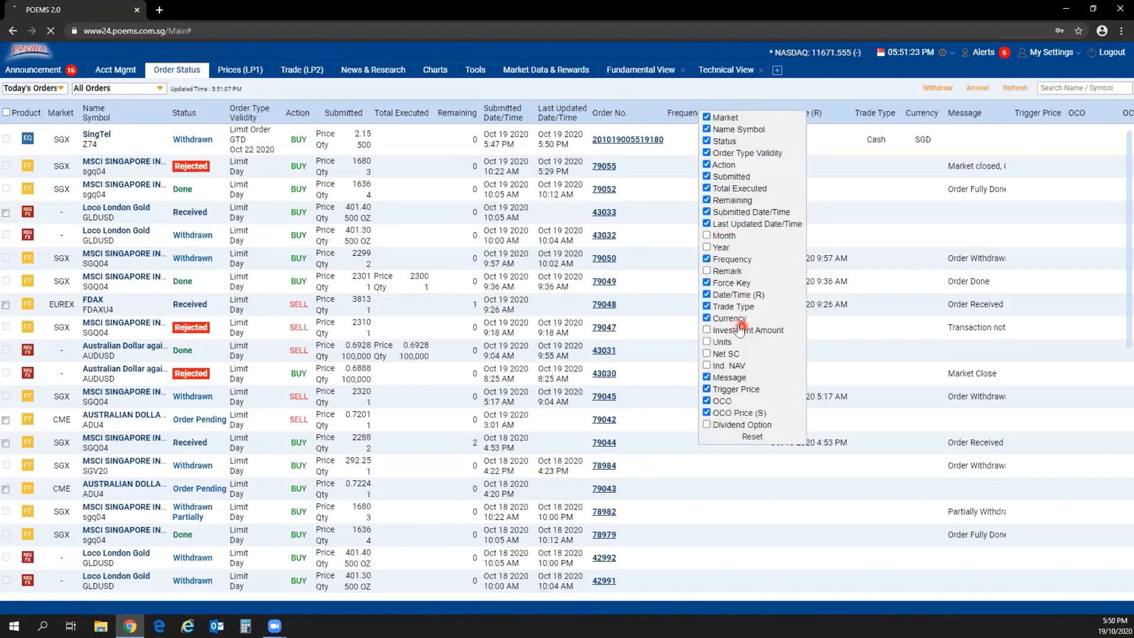
pyautogui.click(737, 388)
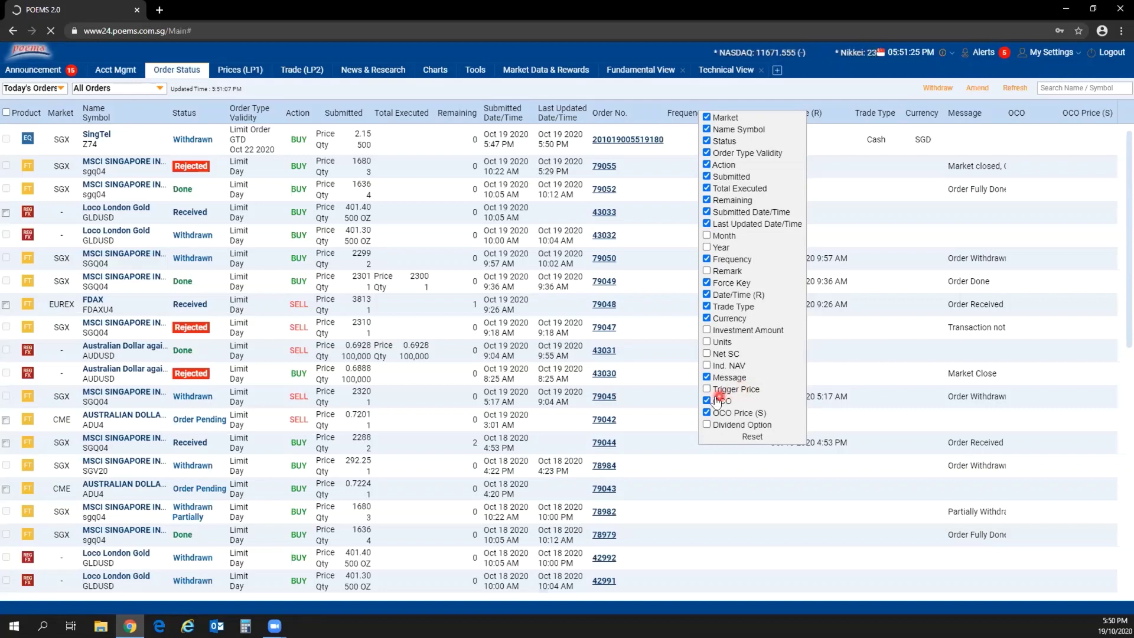
pyautogui.click(717, 401)
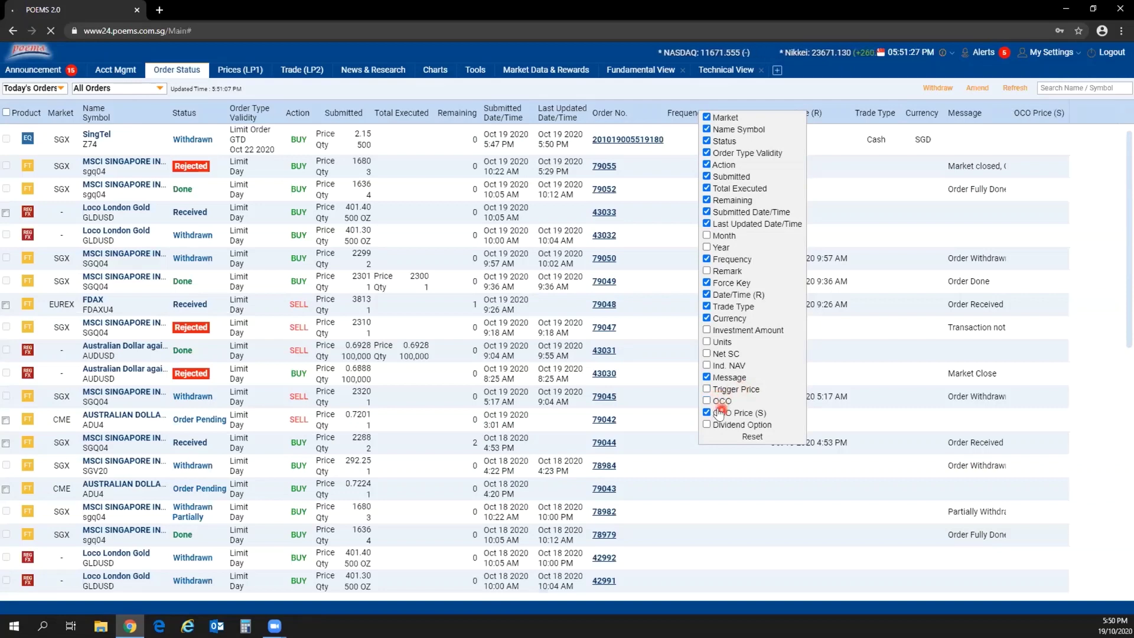
pyautogui.click(718, 413)
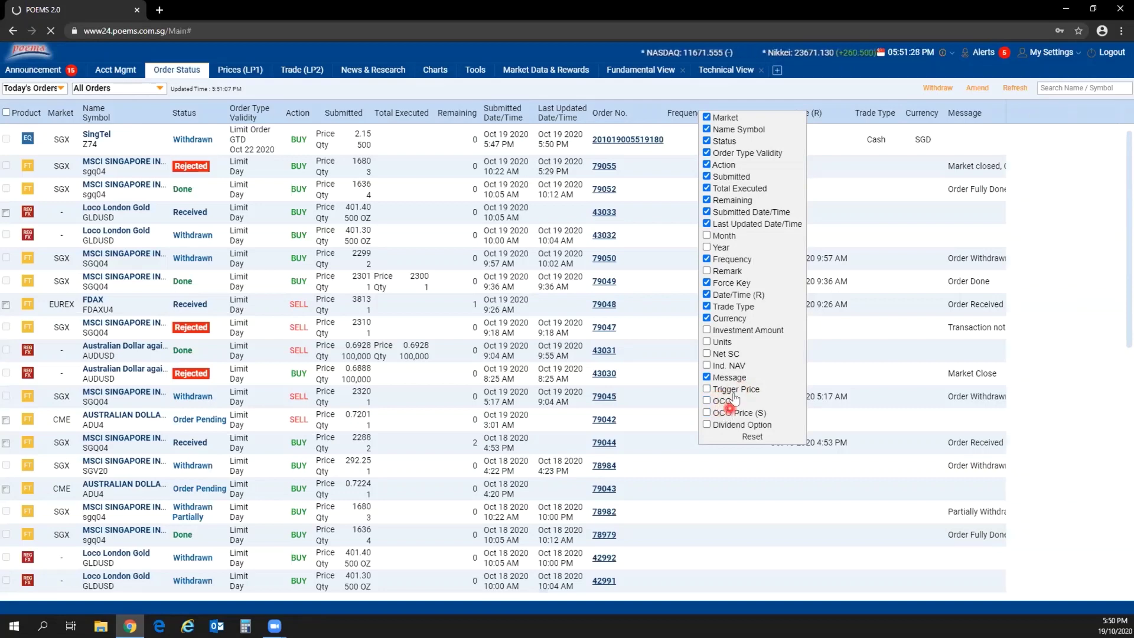
pyautogui.click(739, 284)
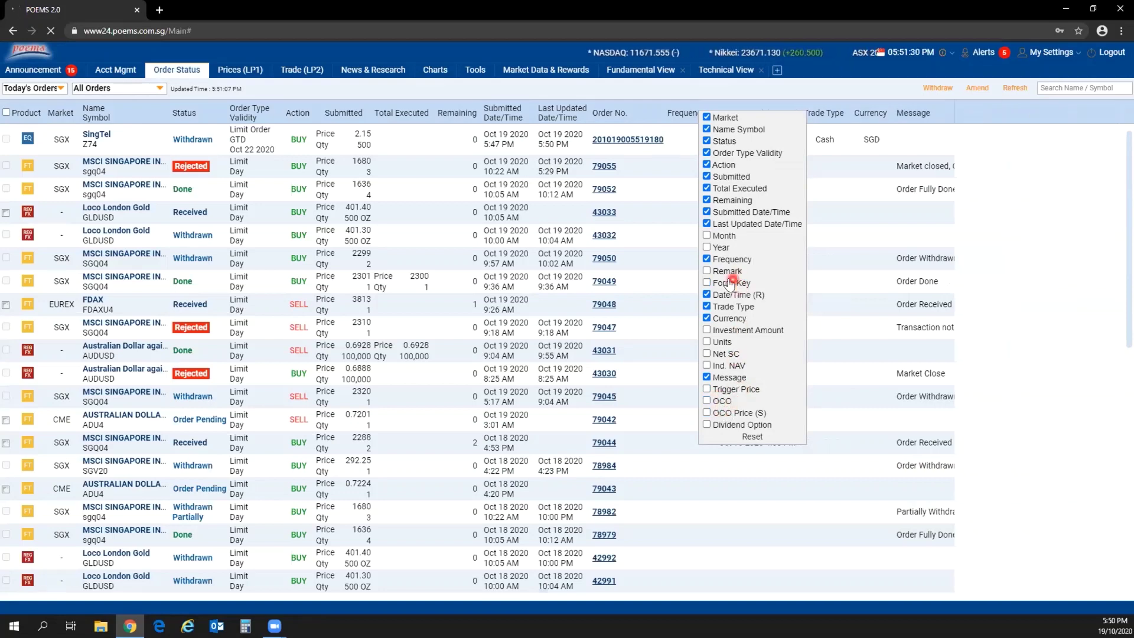
# - Briefly hide and restore Submitted, Total Executed and Remaining columns, then return to Prices (LP1)
pyautogui.click(734, 199)
pyautogui.click(736, 189)
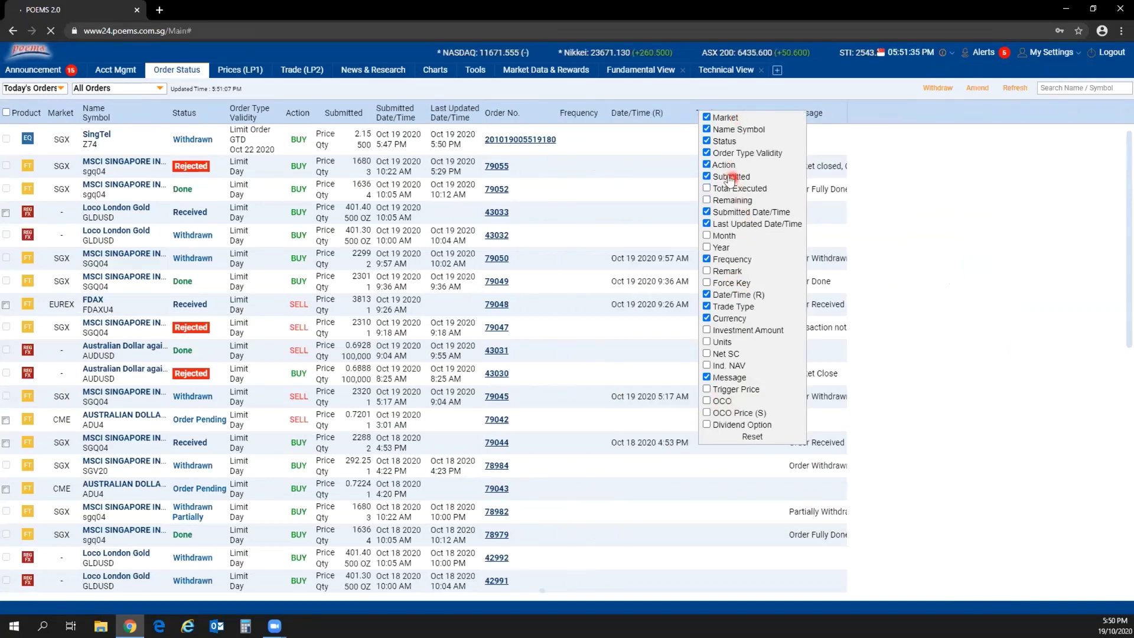
pyautogui.click(731, 177)
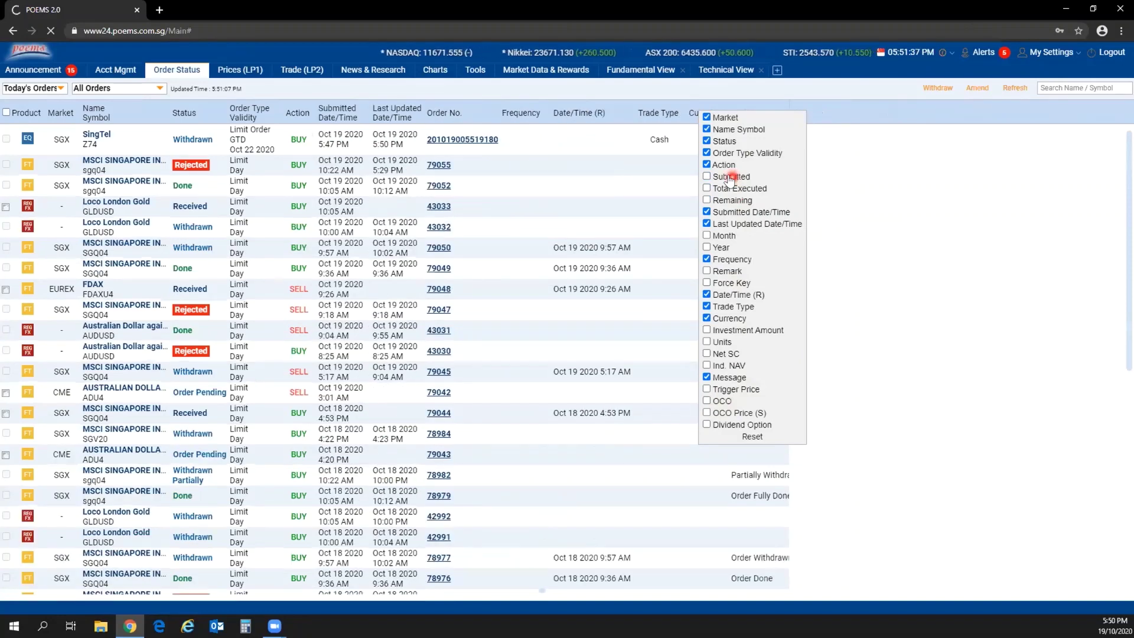
pyautogui.click(731, 178)
pyautogui.click(731, 189)
pyautogui.click(731, 200)
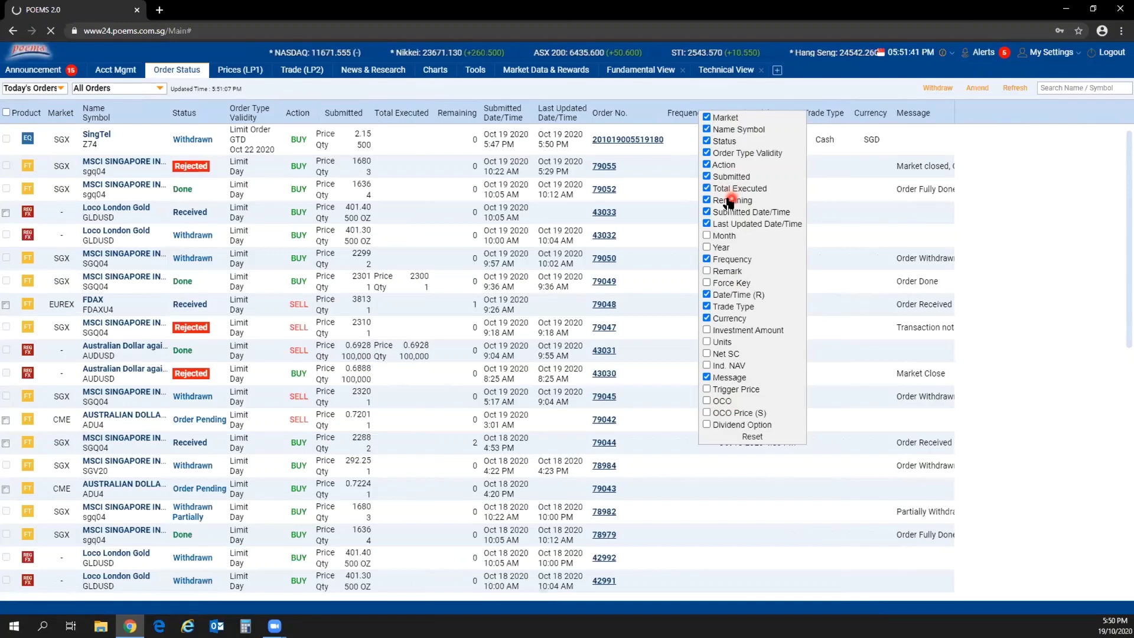
pyautogui.click(1042, 208)
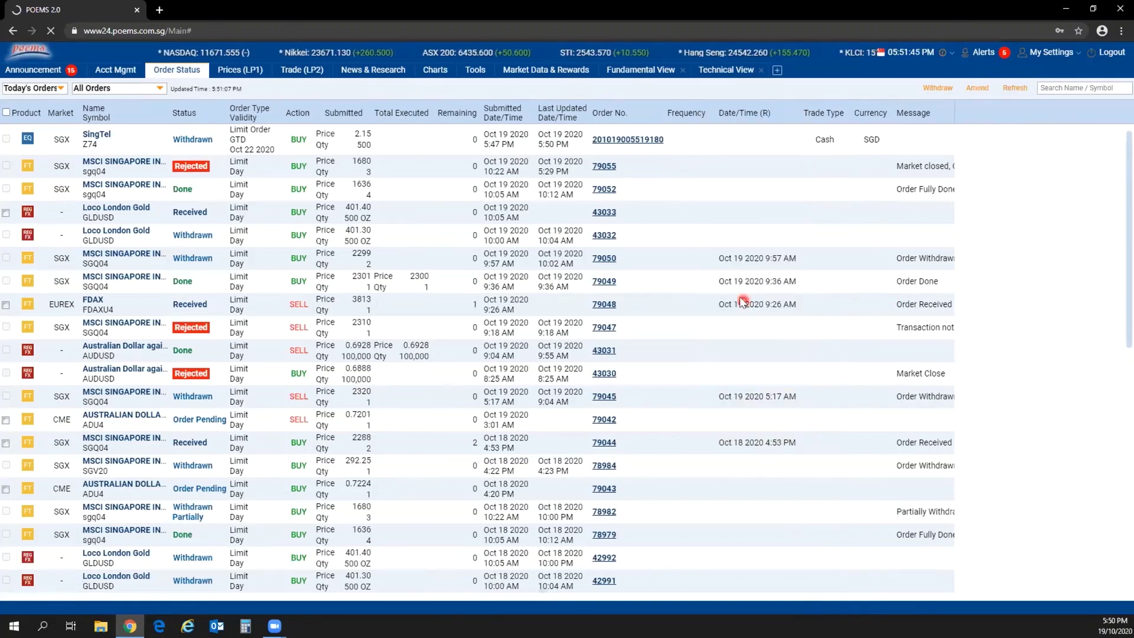
pyautogui.click(237, 68)
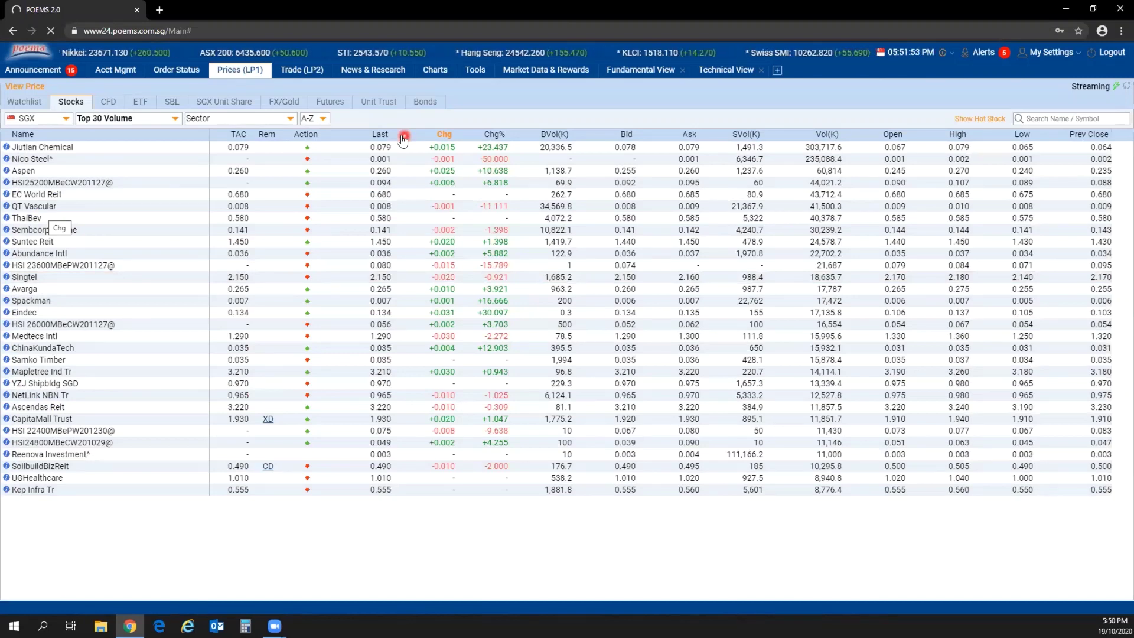
pyautogui.click(402, 138)
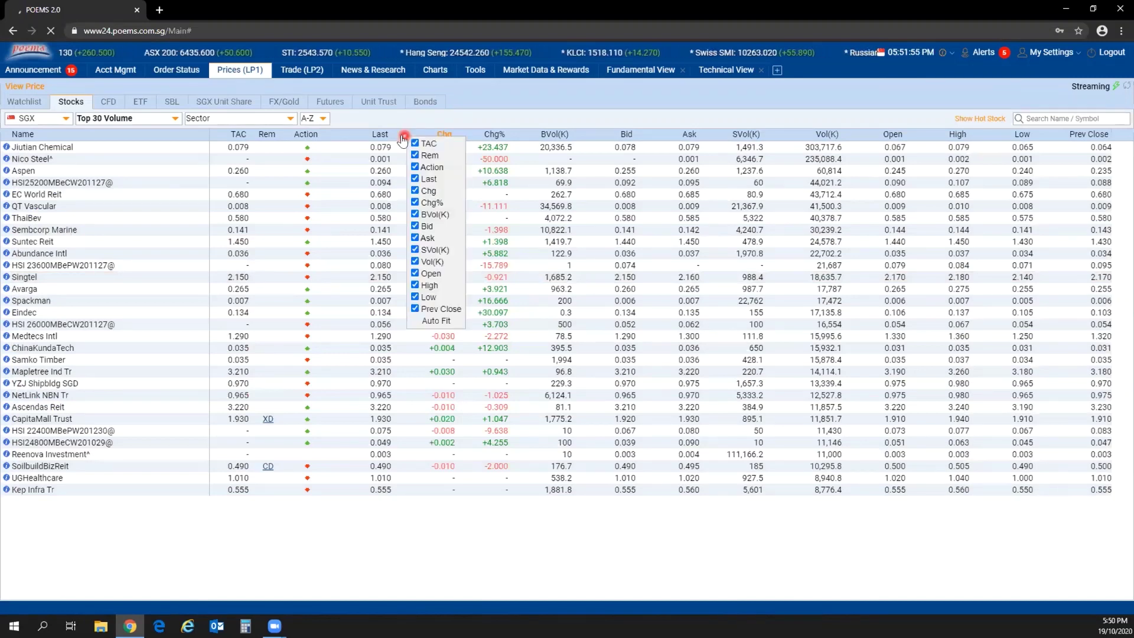
pyautogui.click(429, 274)
pyautogui.click(428, 286)
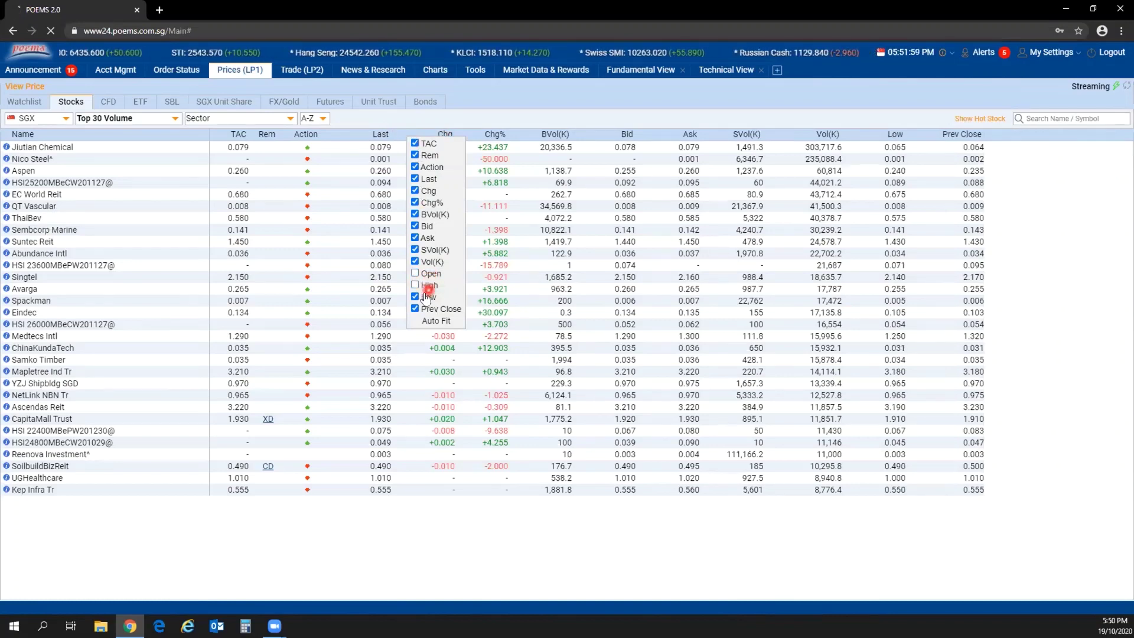
pyautogui.click(427, 297)
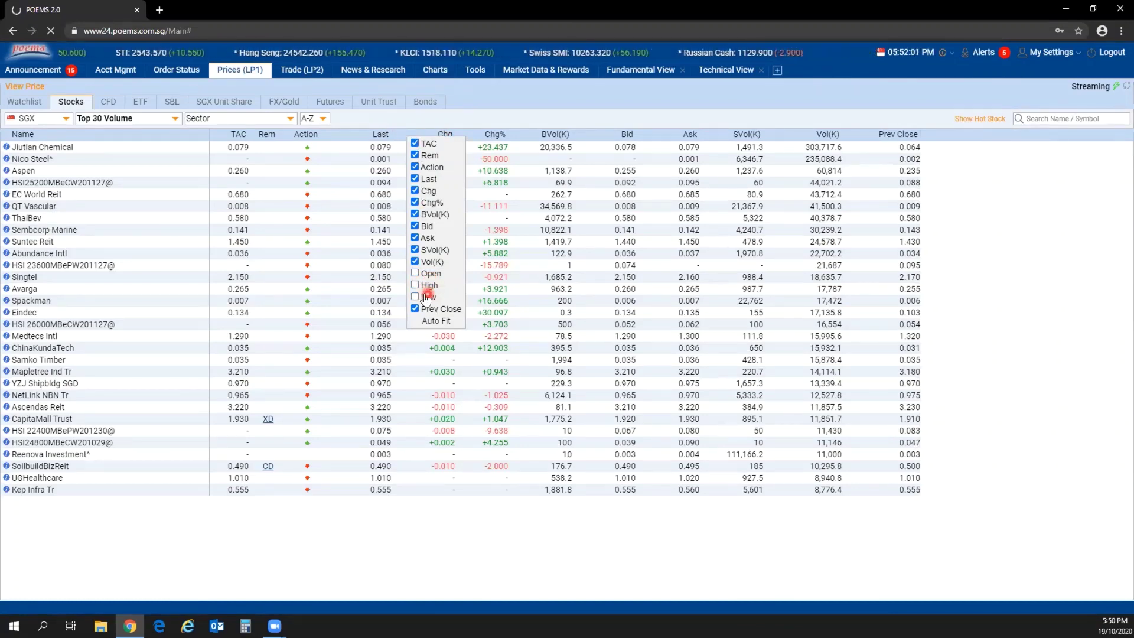
pyautogui.click(427, 297)
pyautogui.click(427, 286)
pyautogui.click(427, 274)
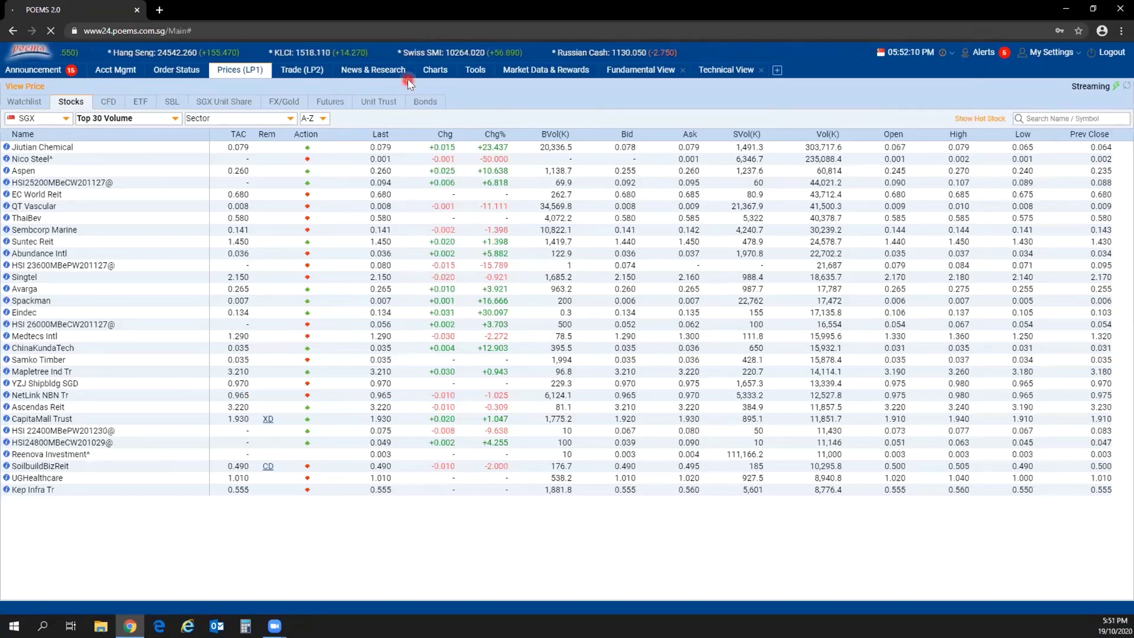
pyautogui.click(286, 302)
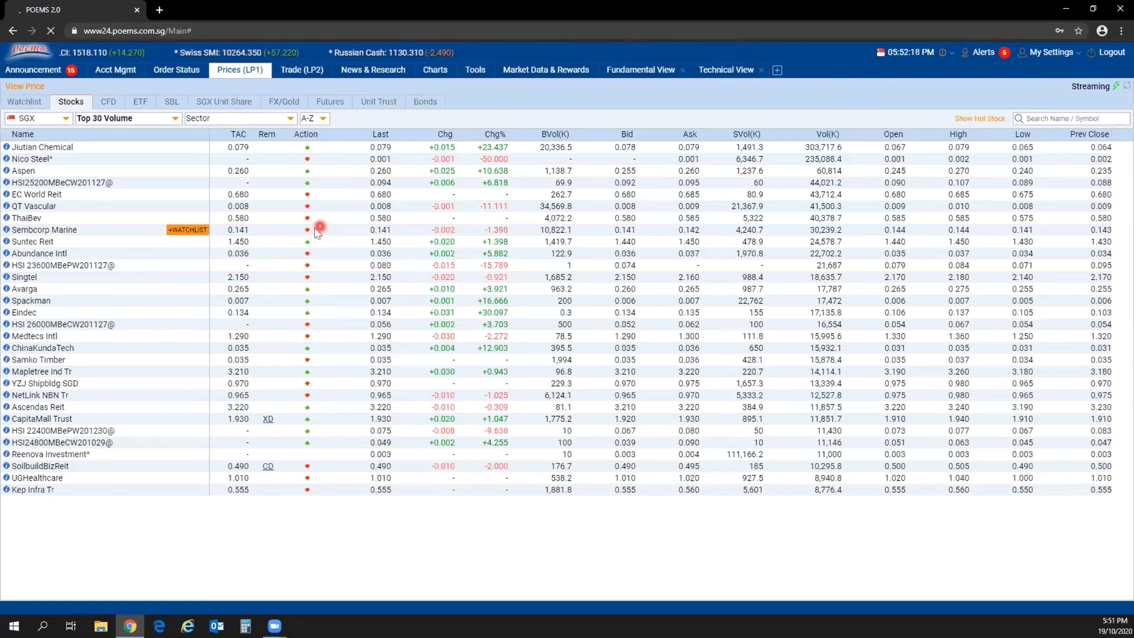
# - Show the Stocks list in Trade (LP2) and load a Singtel order ticket
pyautogui.click(302, 70)
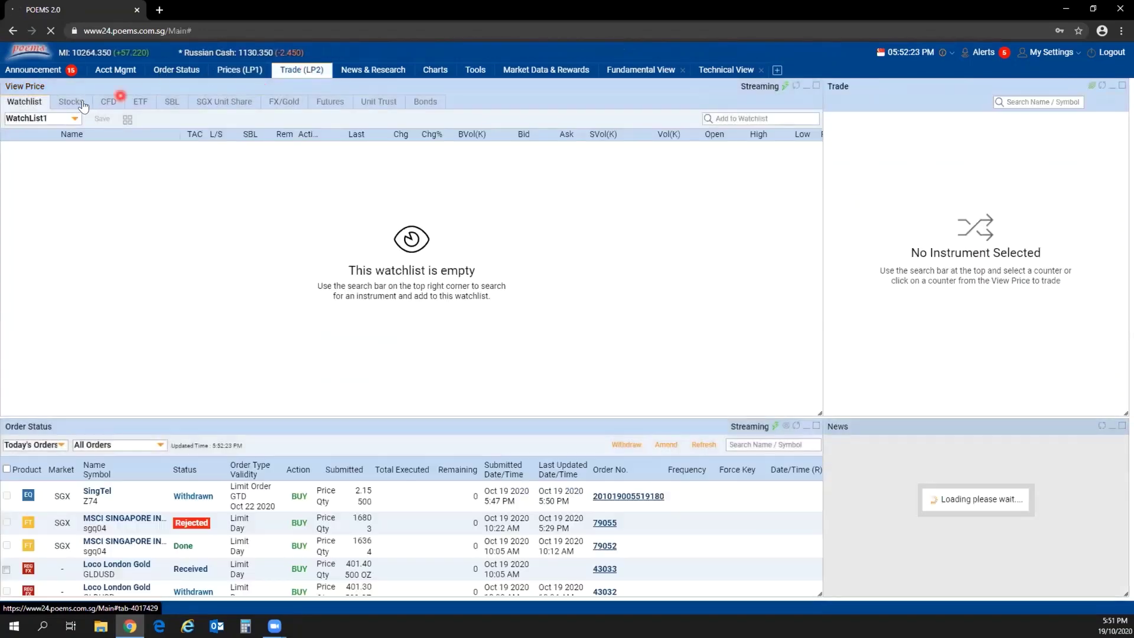
pyautogui.click(72, 101)
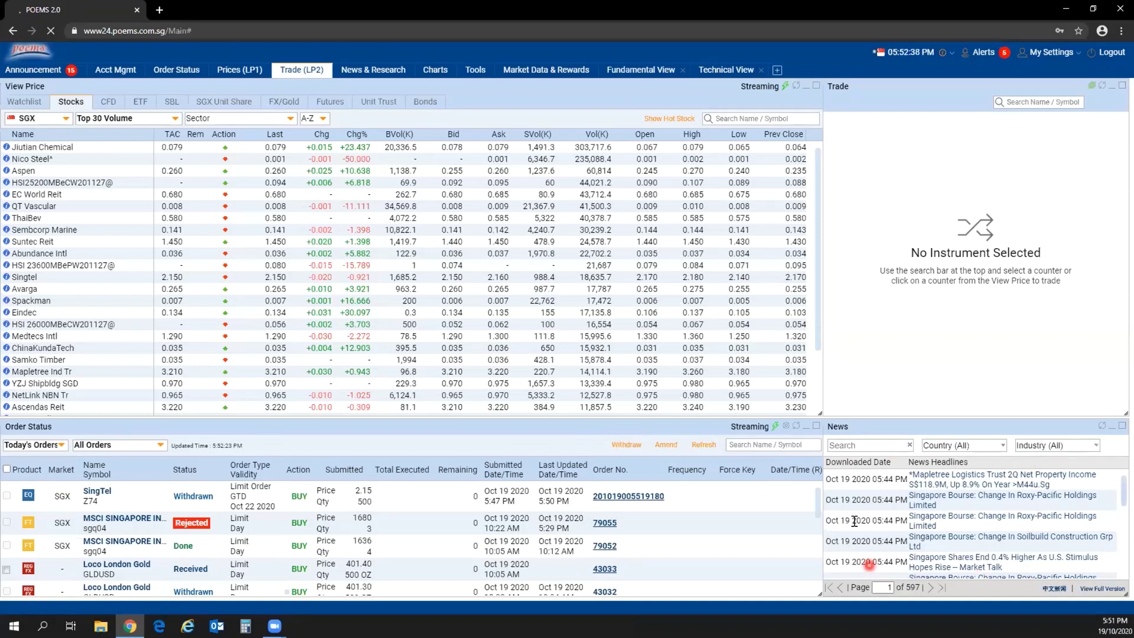
pyautogui.click(25, 280)
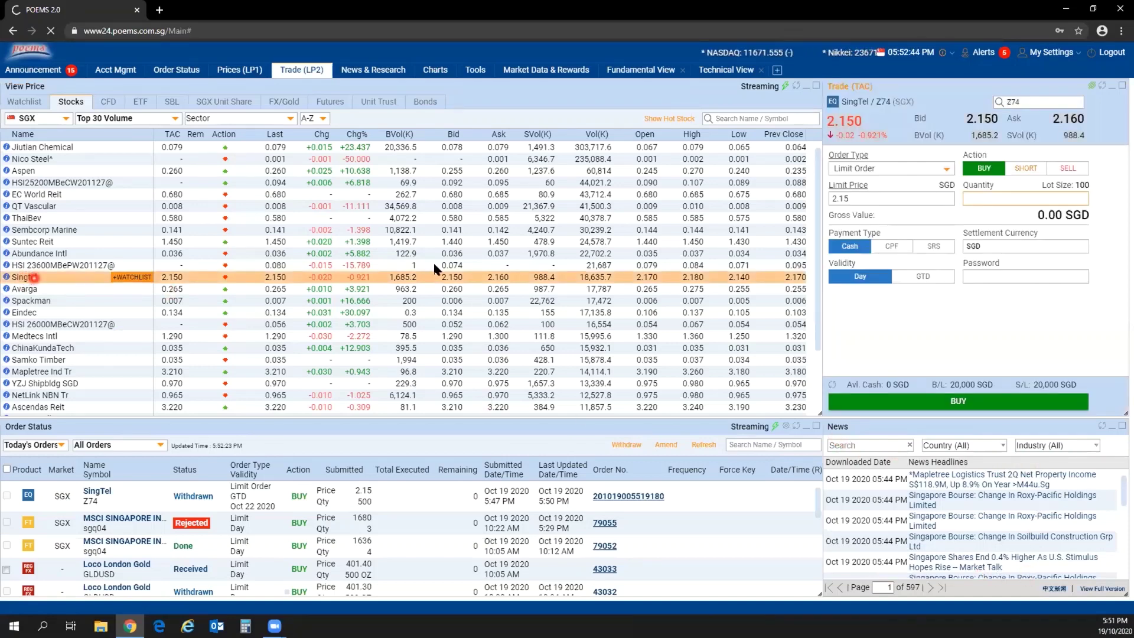
pyautogui.click(986, 335)
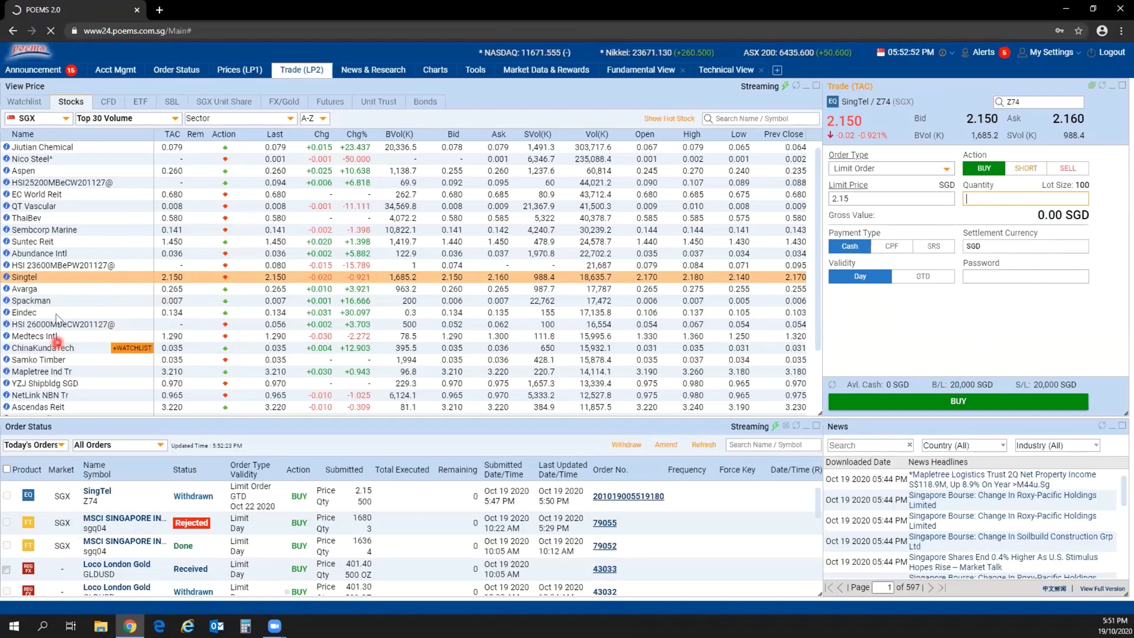
# - Load order tickets for YZJ Shipbldg SGD, NetLink NBN Tr and Spackman
pyautogui.moveTo(53, 303)
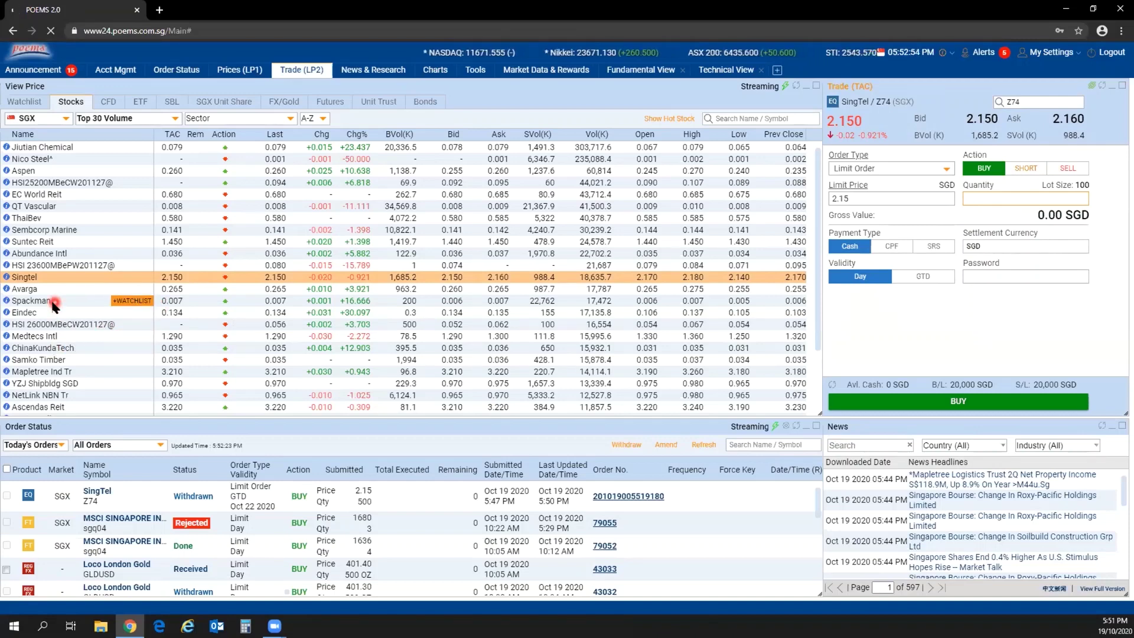
pyautogui.click(79, 385)
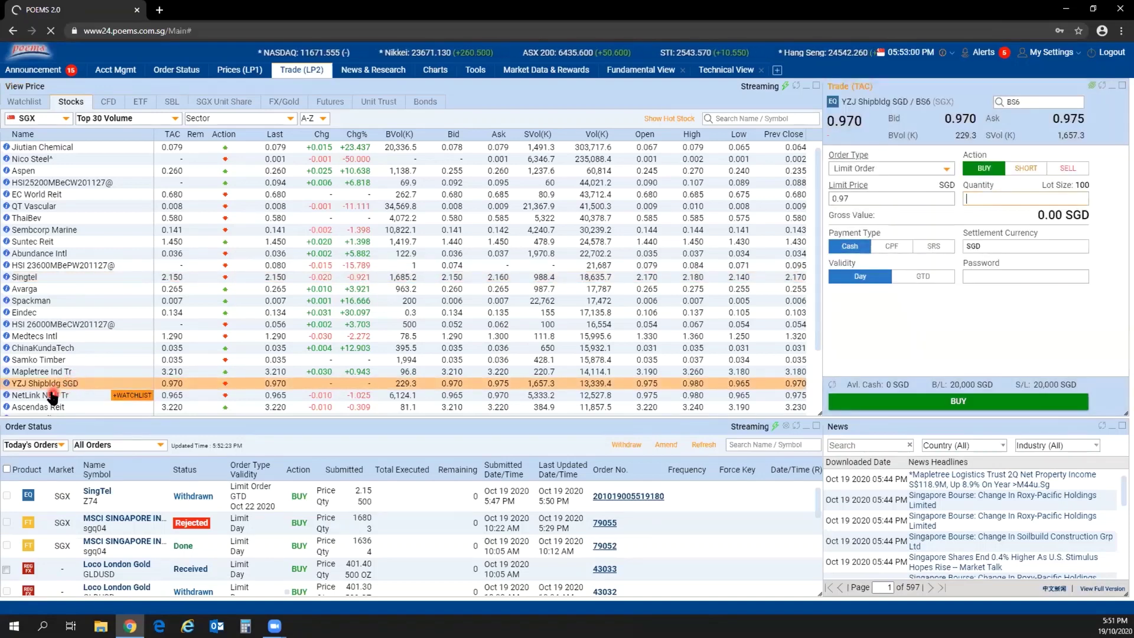
pyautogui.click(52, 397)
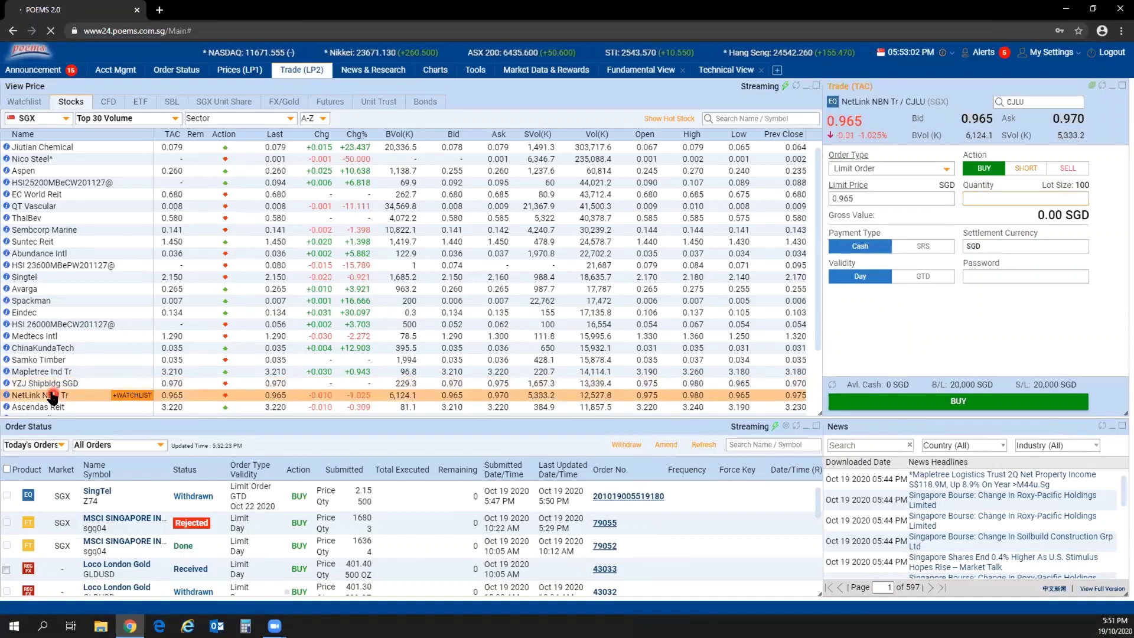
pyautogui.click(27, 302)
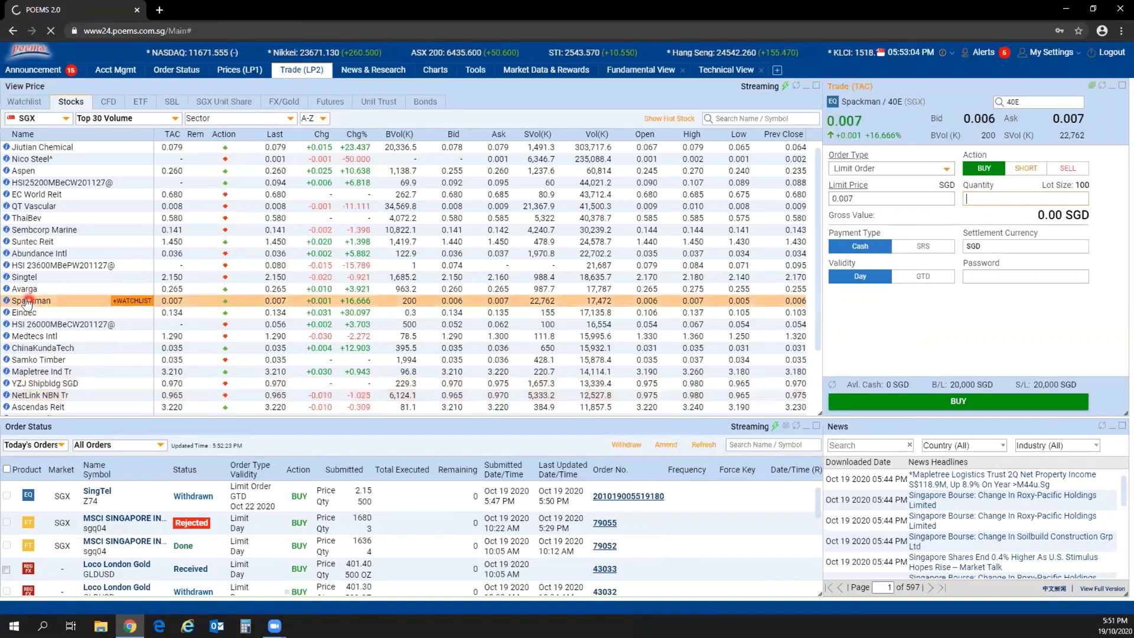
pyautogui.click(1038, 305)
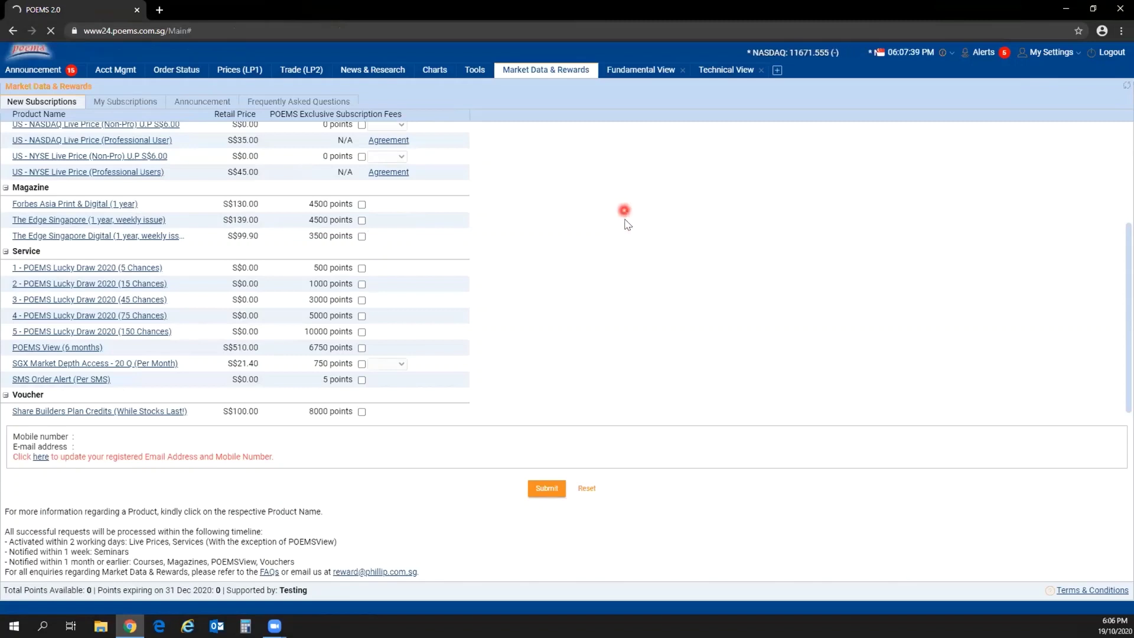
# - Open My Settings > Settings from the top-right account menu, landing on Preferences
pyautogui.click(1064, 54)
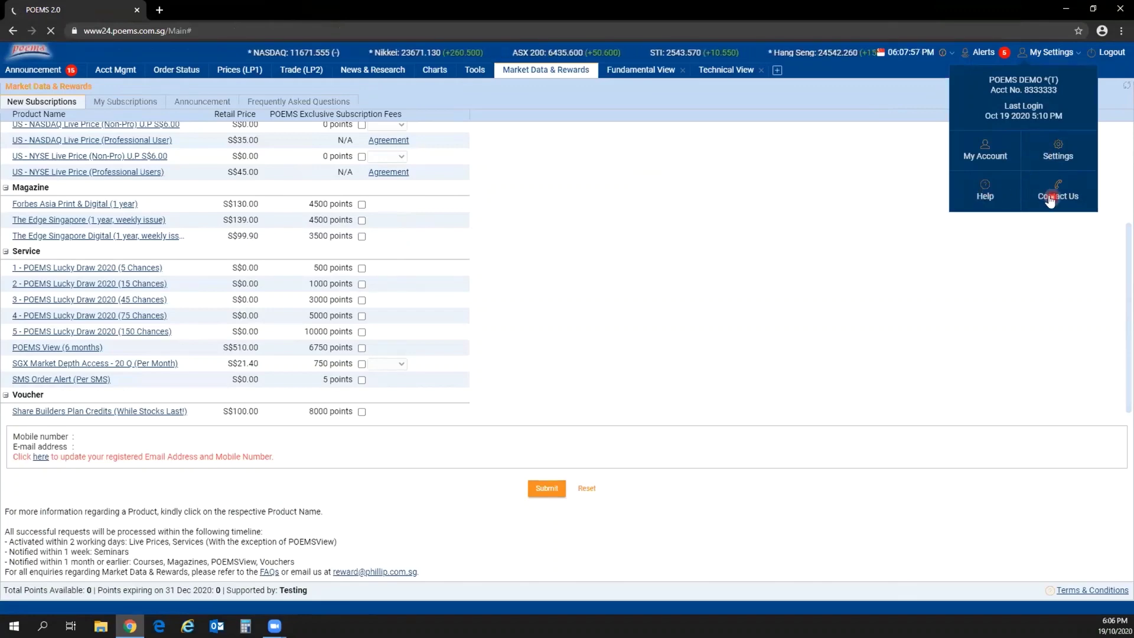
pyautogui.click(1053, 153)
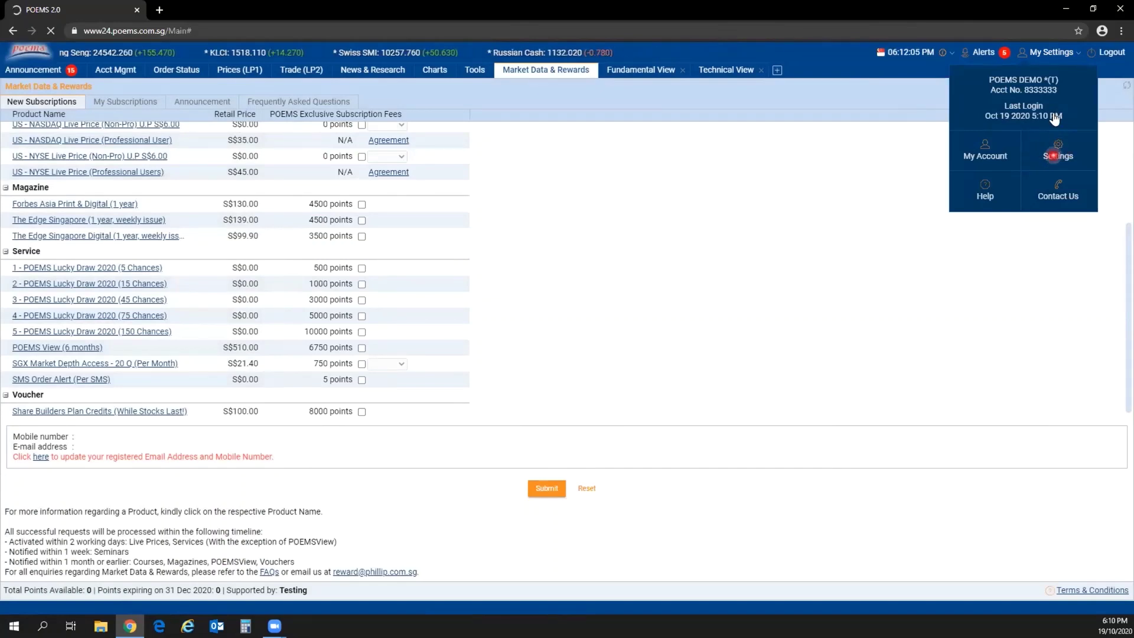
pyautogui.click(1040, 54)
pyautogui.click(1061, 52)
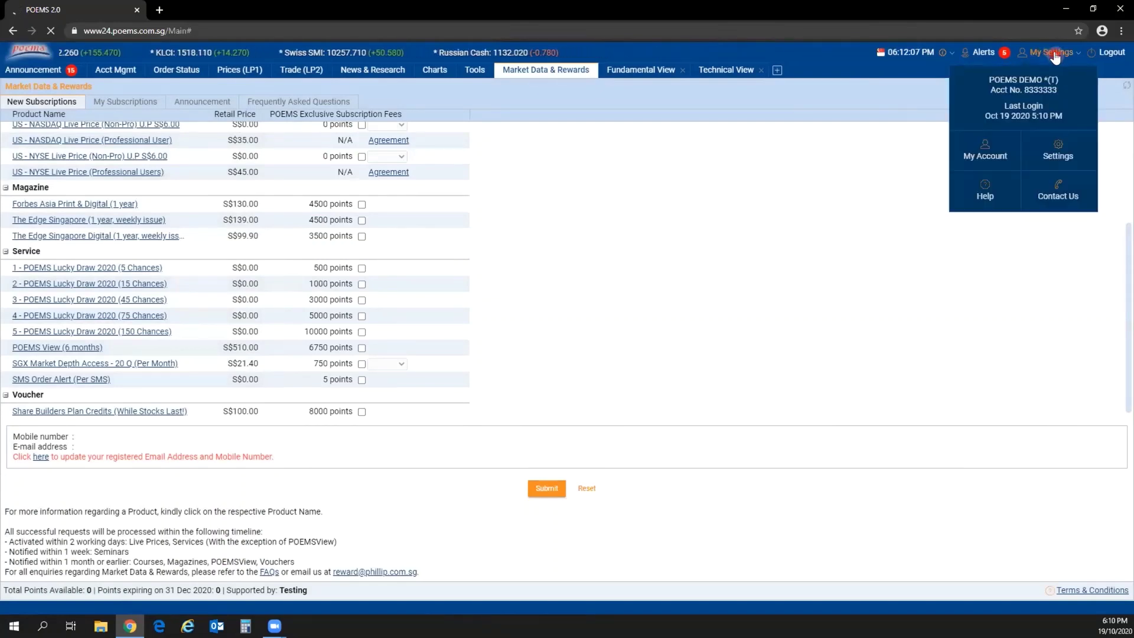
pyautogui.click(1058, 155)
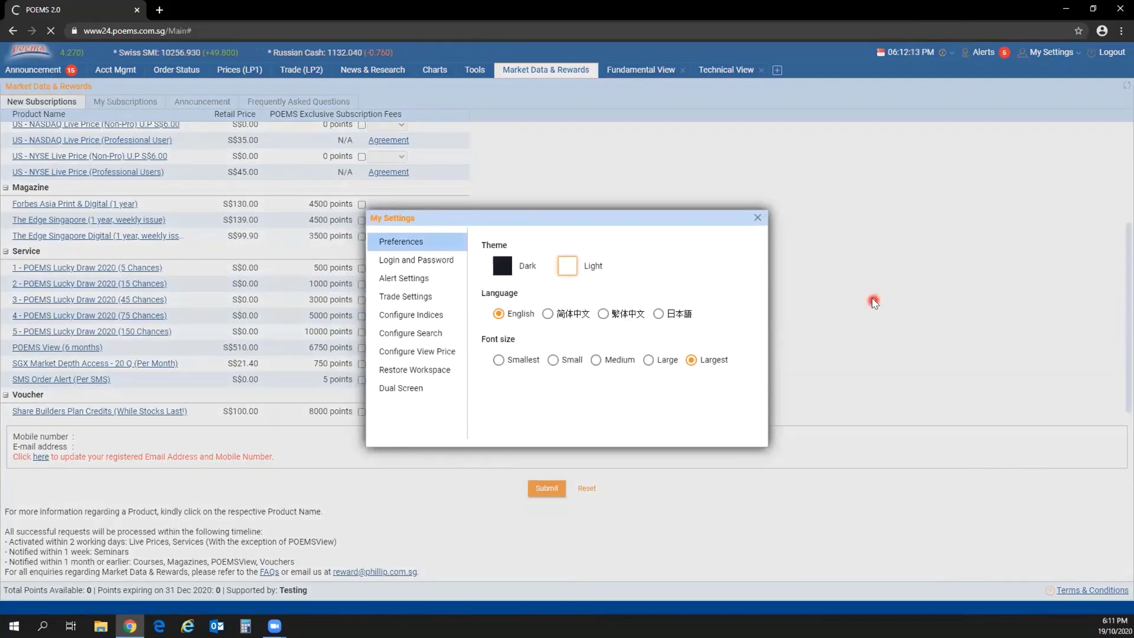
# - Try the dark theme and Medium font, then revert to light theme and Largest font
pyautogui.click(502, 270)
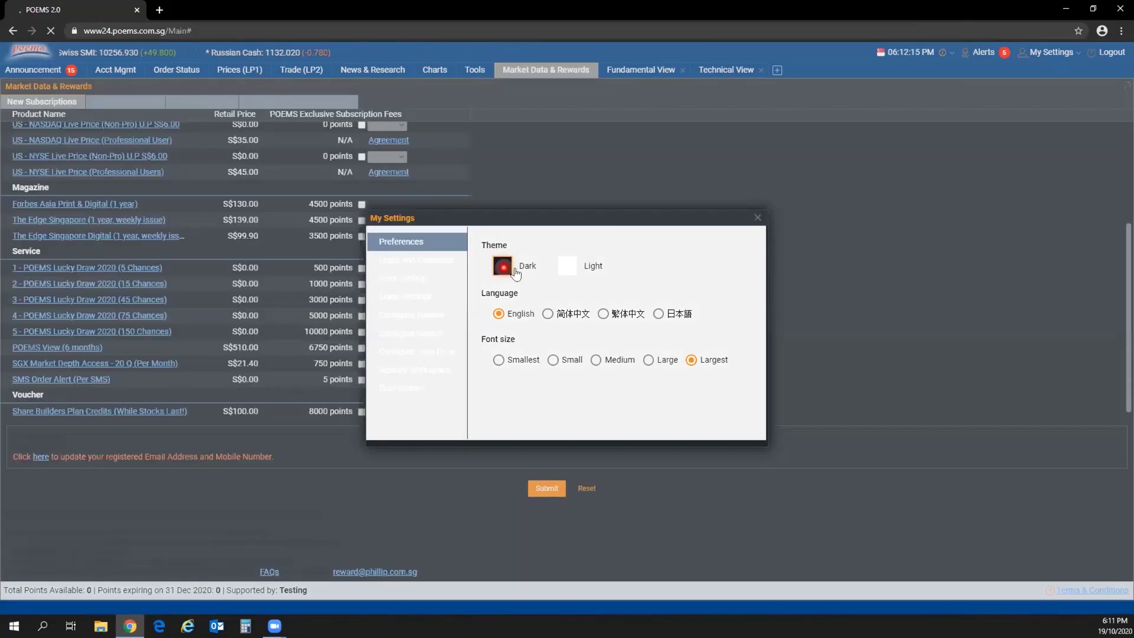
pyautogui.click(568, 268)
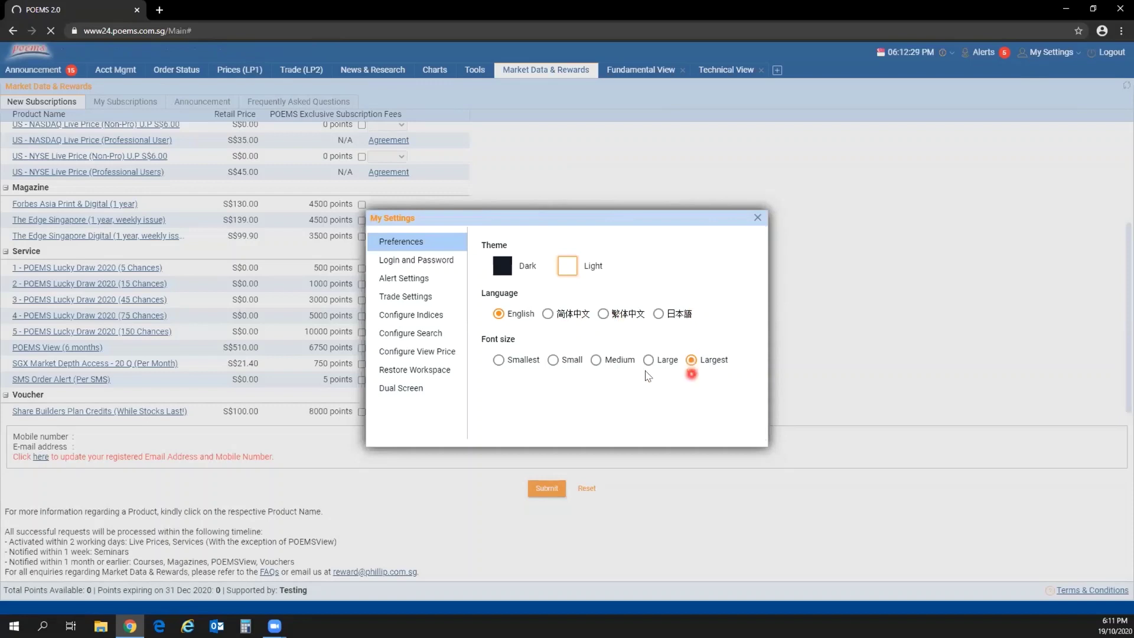
pyautogui.click(597, 361)
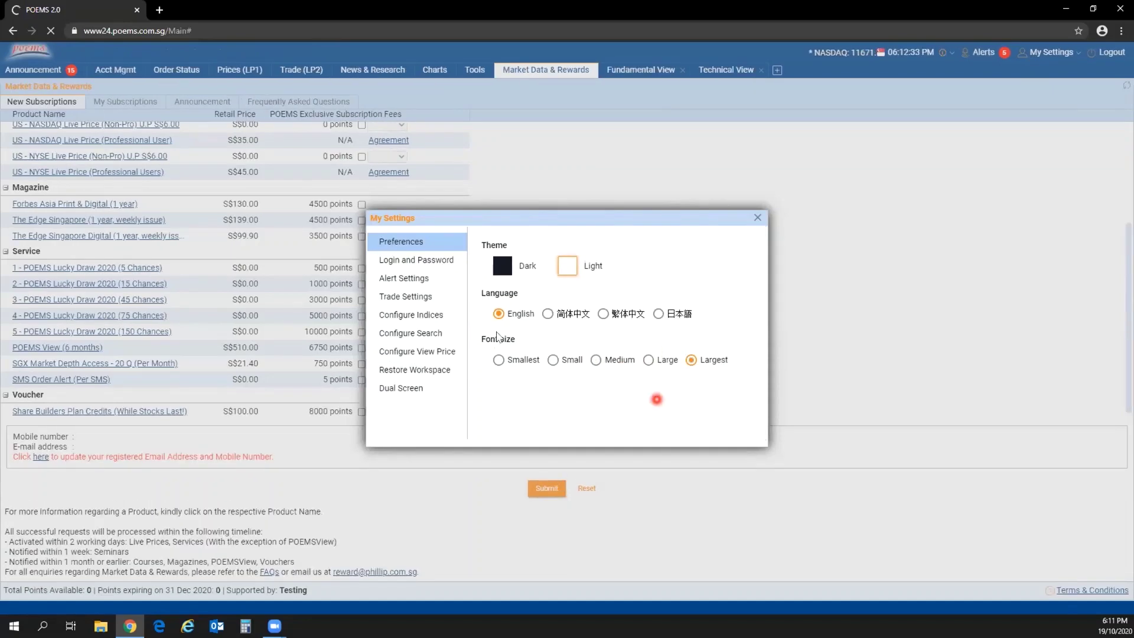
pyautogui.click(424, 260)
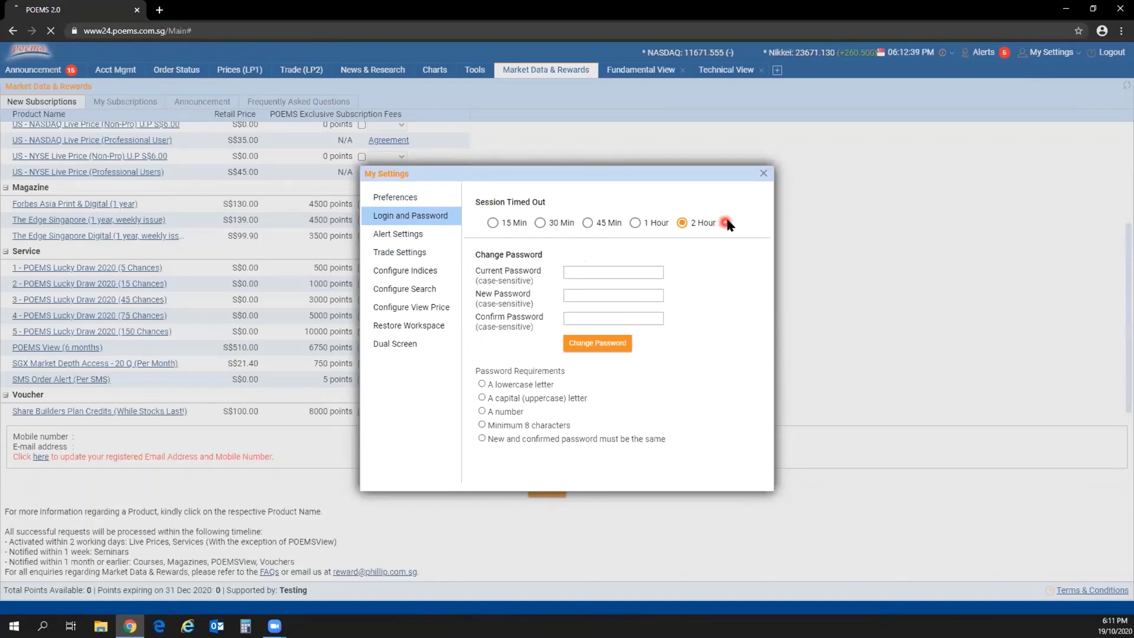
# - Look over the change-password fields, then the Alert and Trade settings pages
pyautogui.click(590, 273)
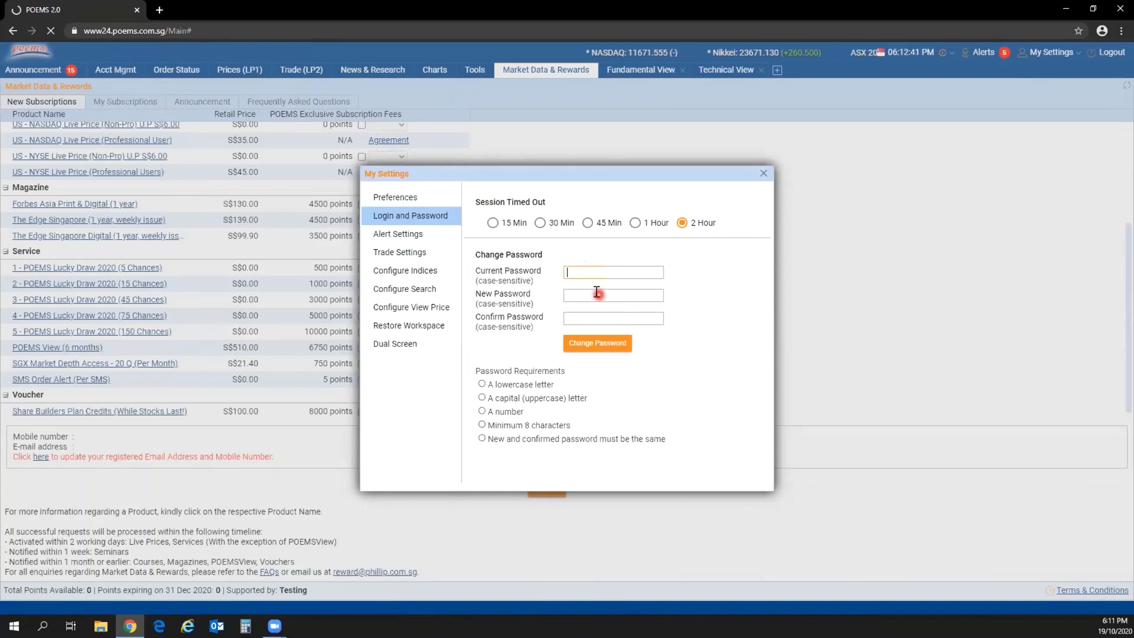
pyautogui.click(597, 296)
pyautogui.click(603, 313)
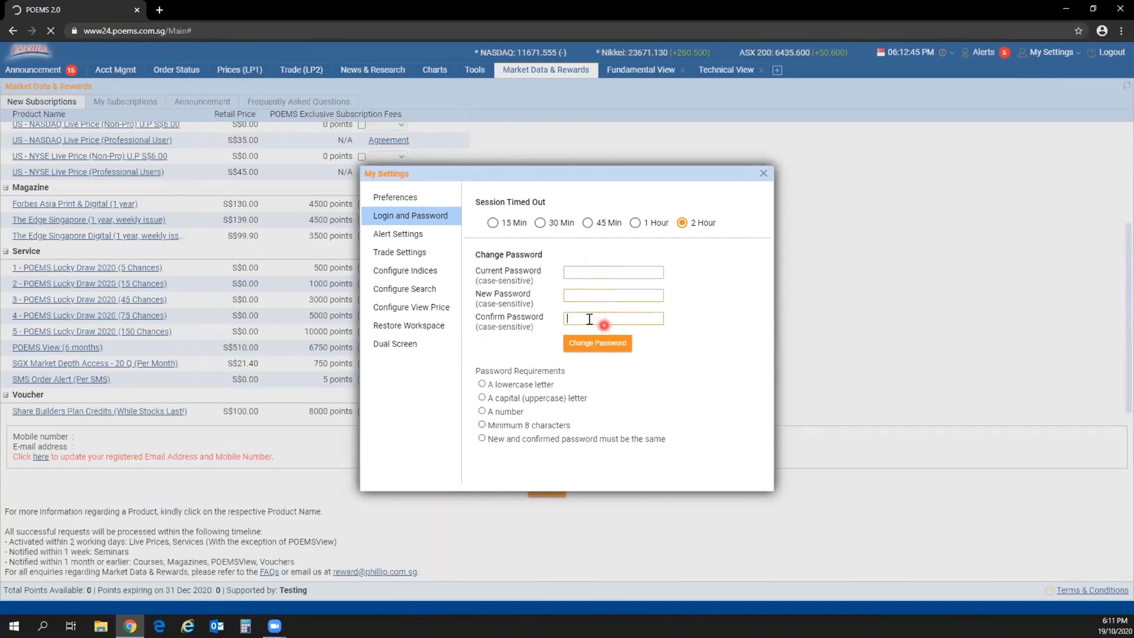
pyautogui.click(425, 232)
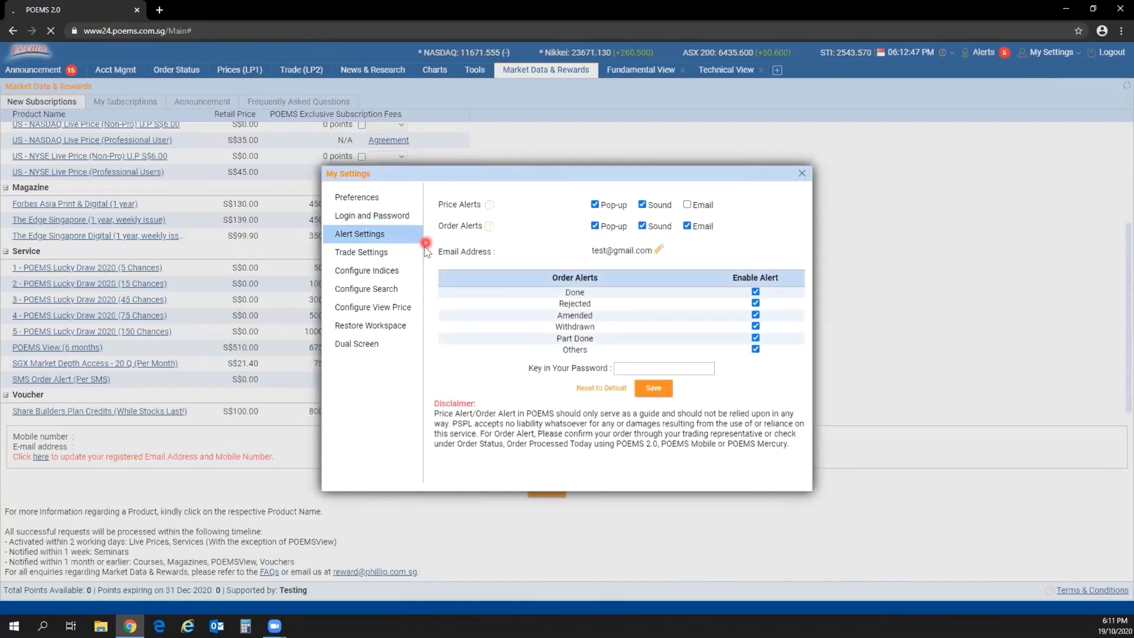
pyautogui.click(398, 248)
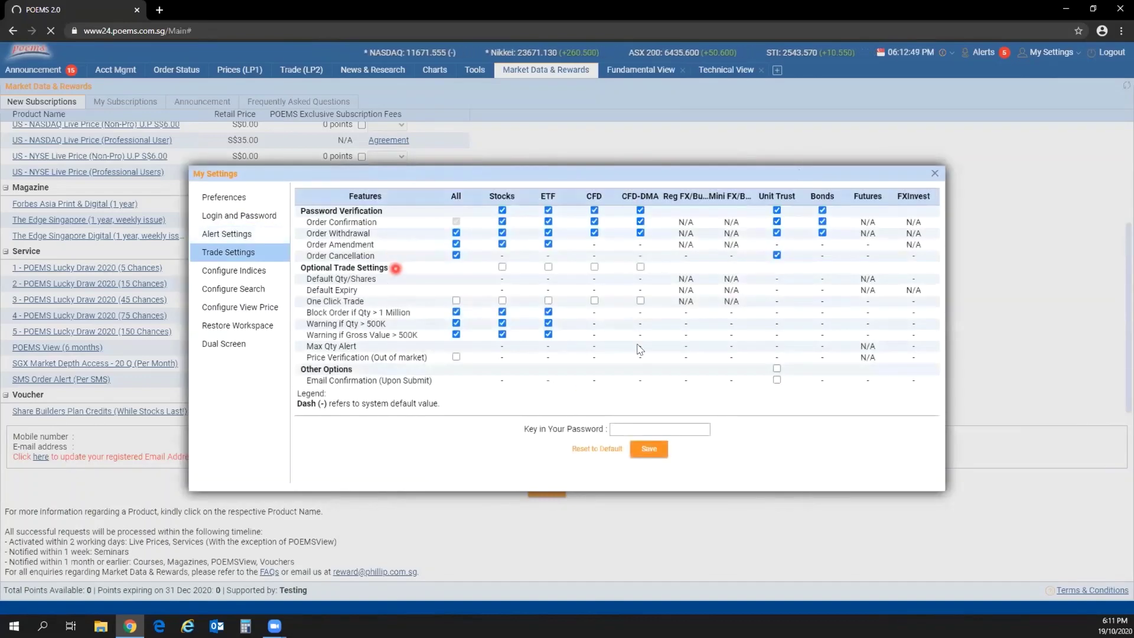
pyautogui.click(815, 384)
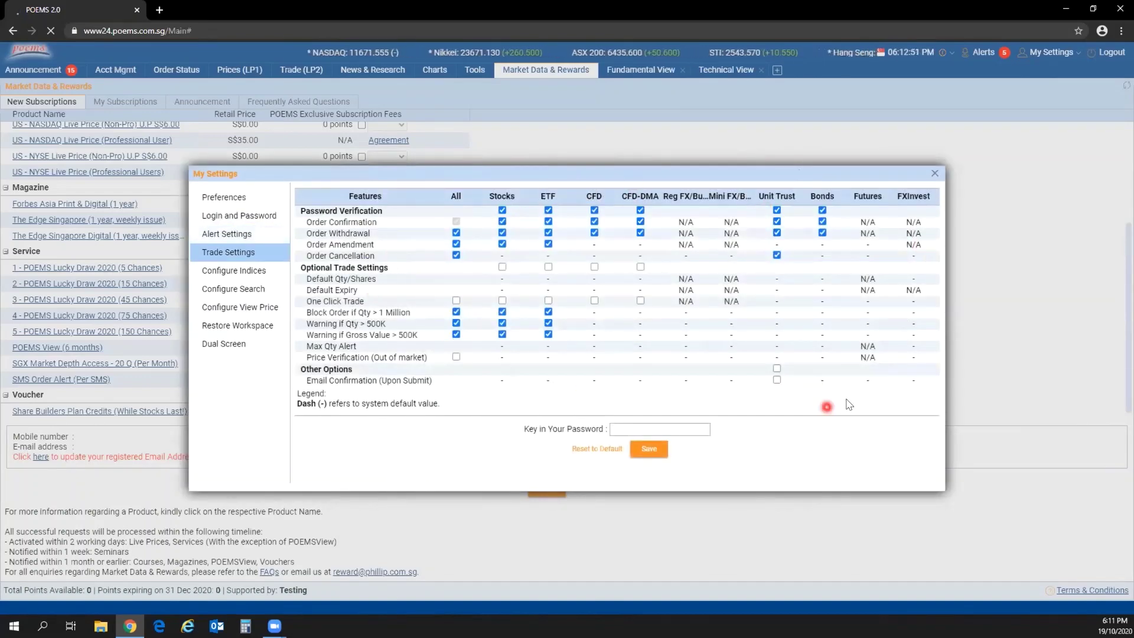
pyautogui.click(300, 280)
# - Untick KLCI, Swiss SMI and Russian Cash under Configure Indices and save
pyautogui.click(283, 273)
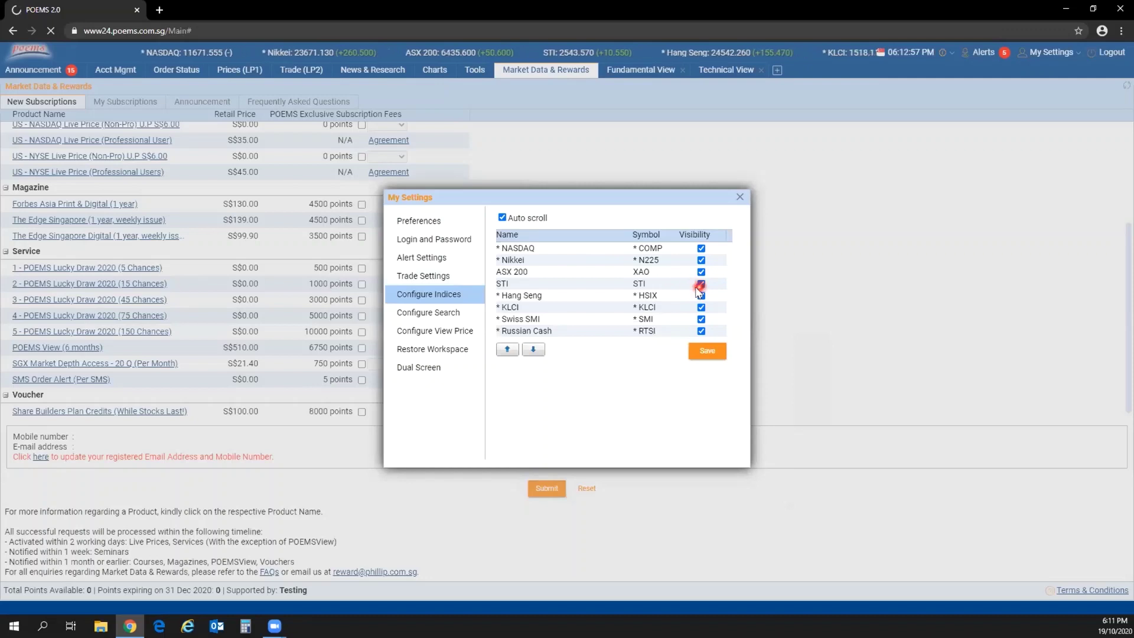
pyautogui.click(699, 307)
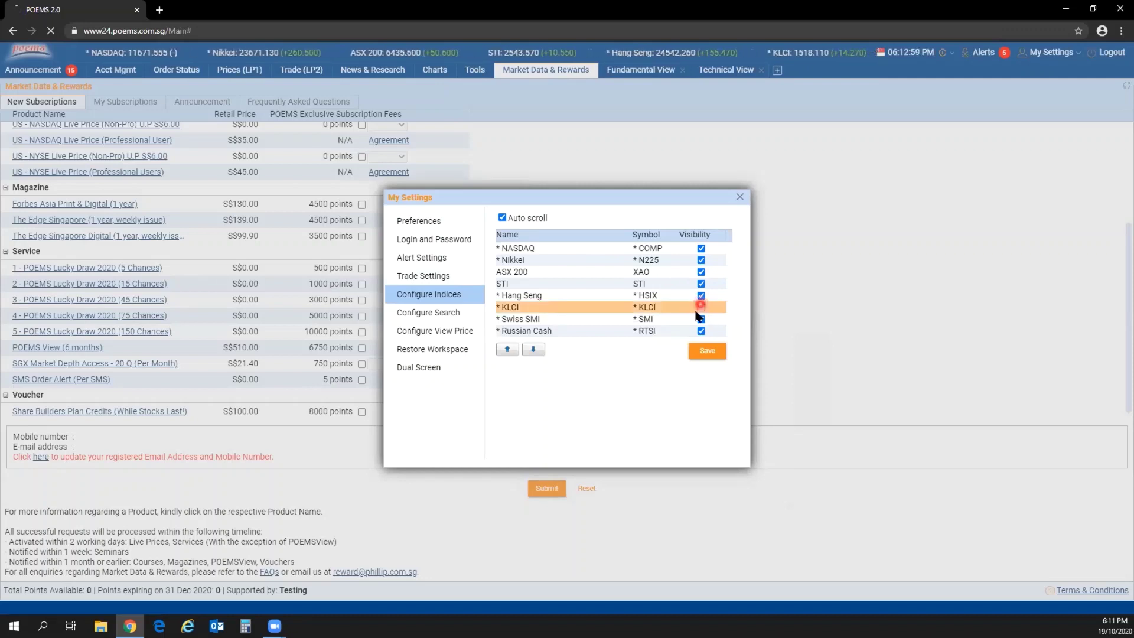
pyautogui.click(701, 319)
pyautogui.click(701, 330)
pyautogui.click(700, 353)
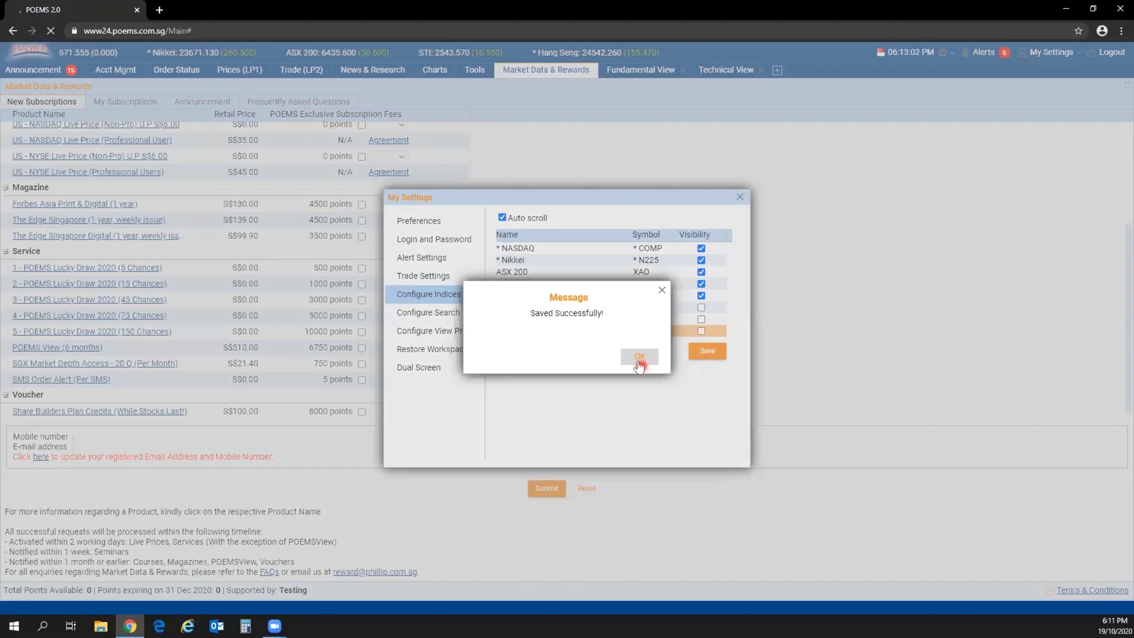
pyautogui.click(640, 359)
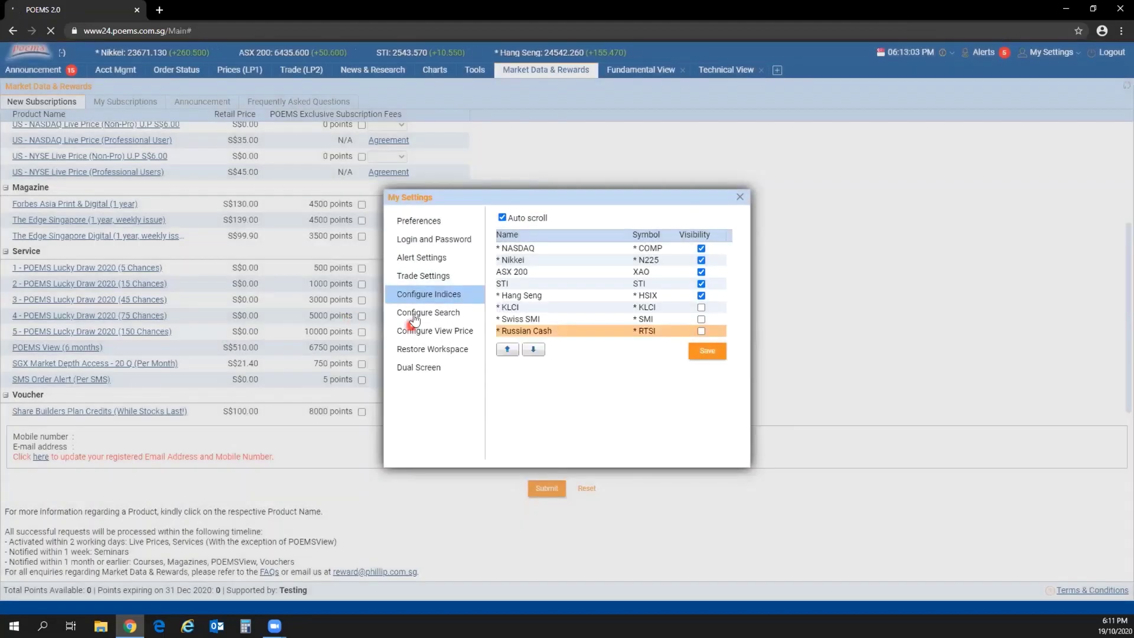
# - Review the Configure Search product and exchange settings, then close My Settings
pyautogui.click(440, 313)
pyautogui.click(782, 283)
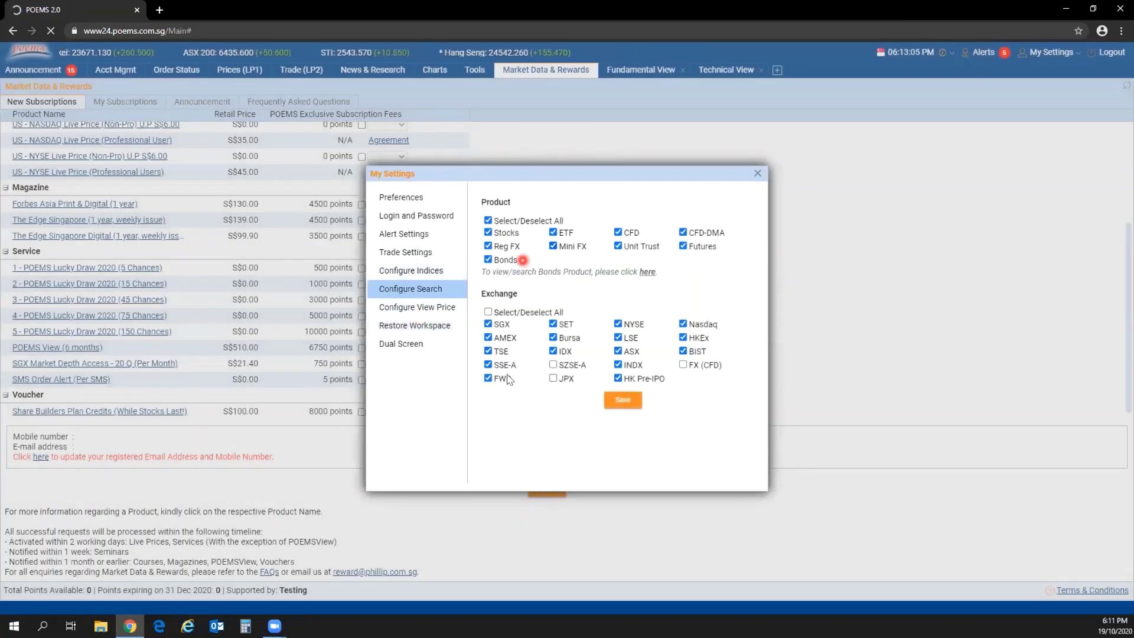
pyautogui.click(514, 206)
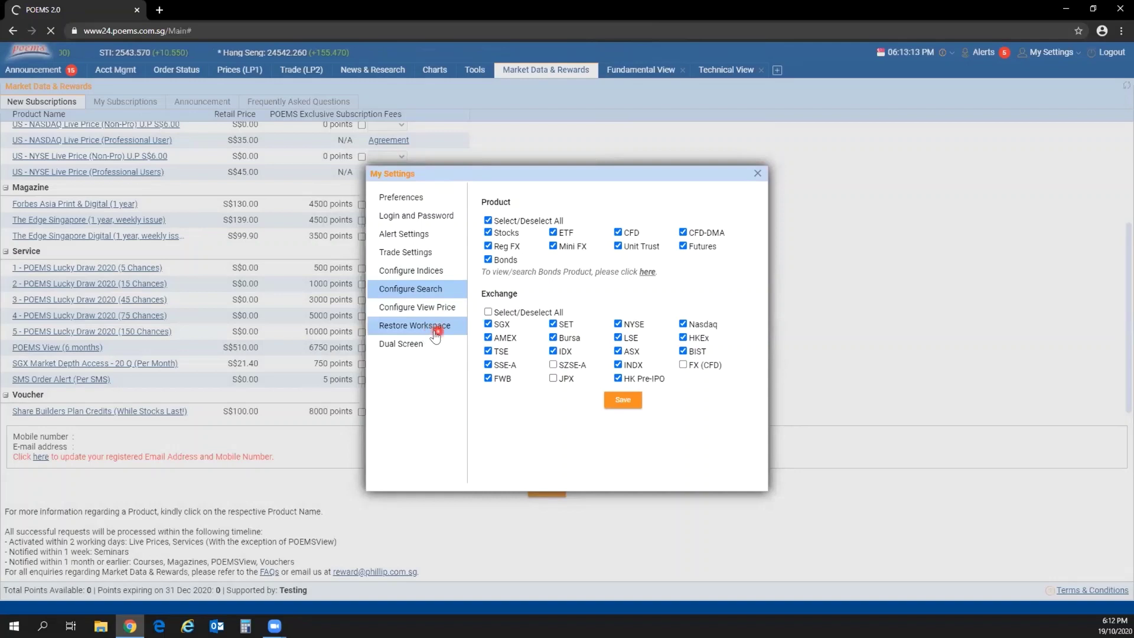
pyautogui.click(753, 174)
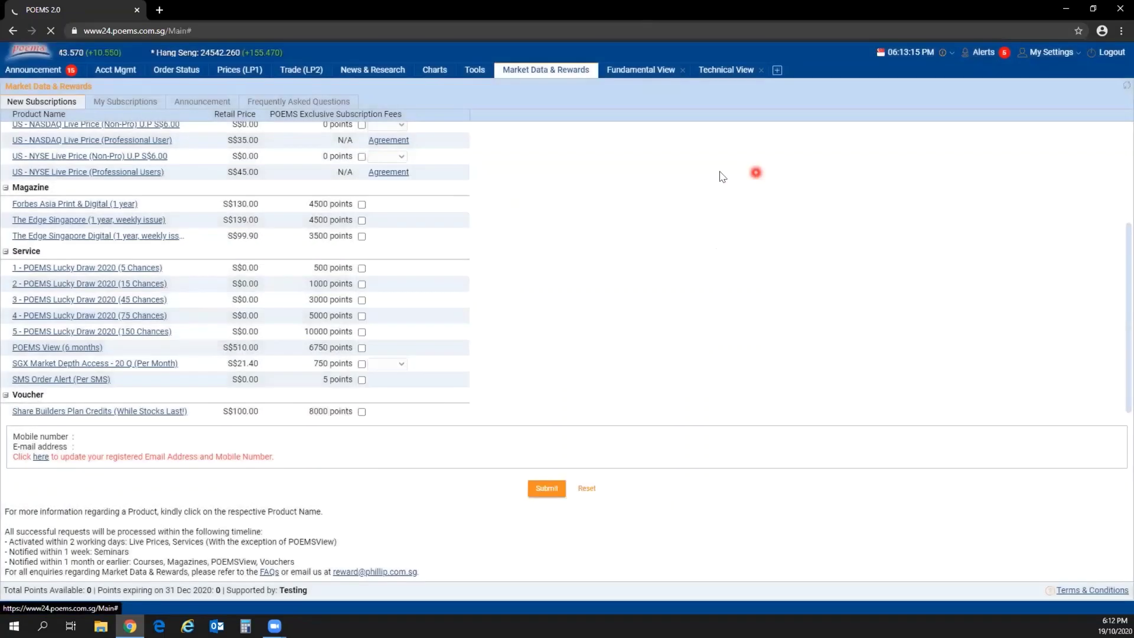
# - Rearrange Trade (LP2) with View Price at the top and Order Status below it
pyautogui.click(311, 72)
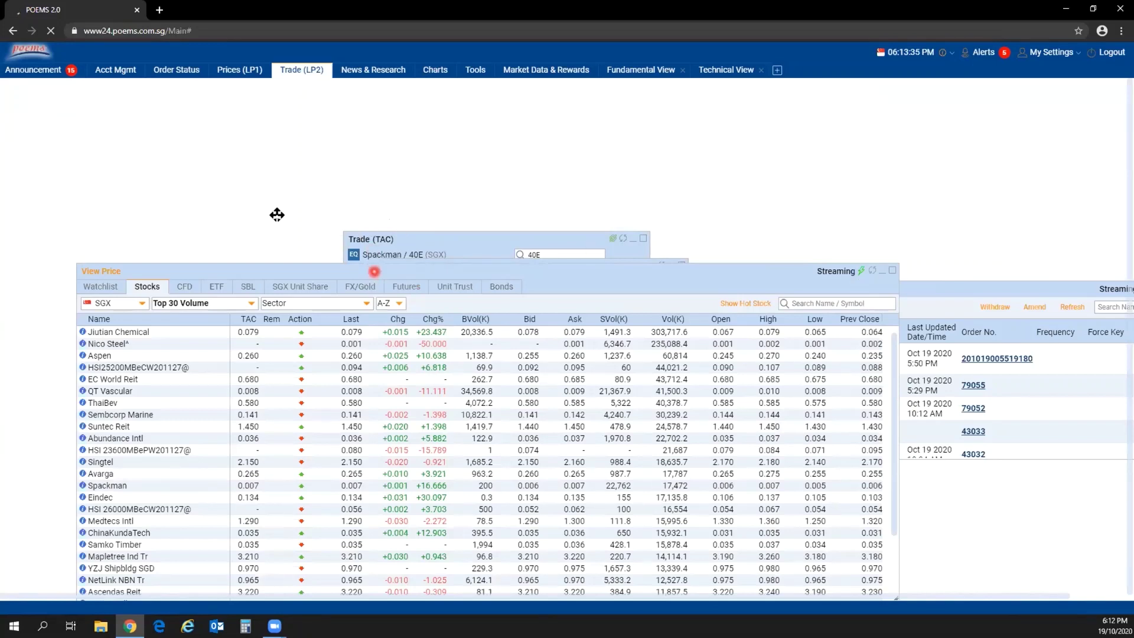
pyautogui.moveTo(277, 215); pyautogui.dragTo(297, 86)
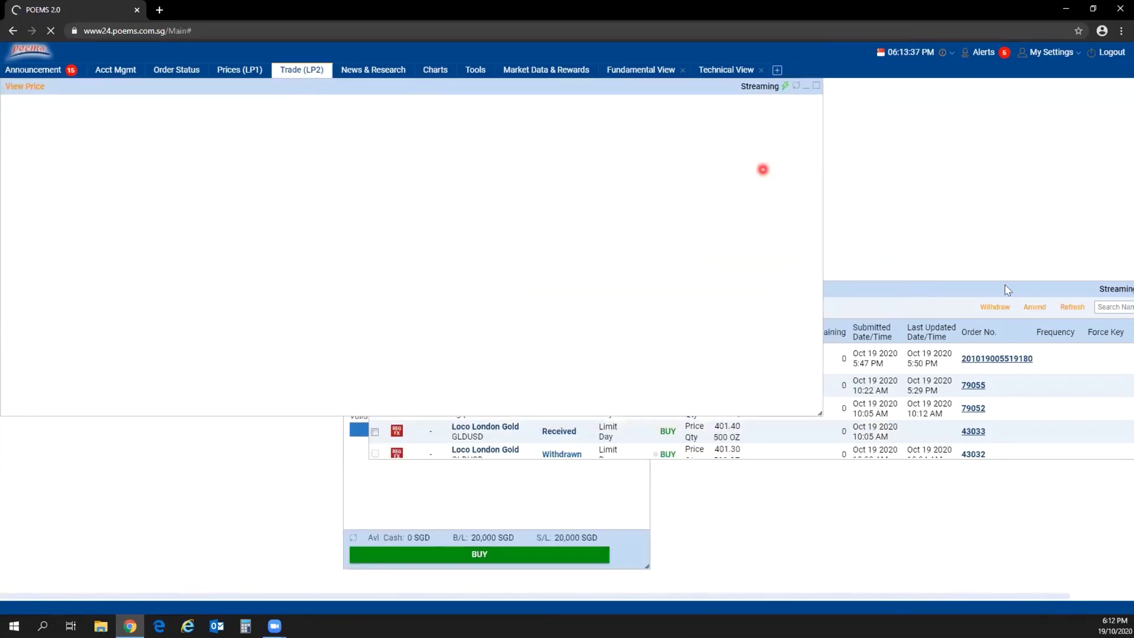
pyautogui.moveTo(969, 290); pyautogui.dragTo(353, 428)
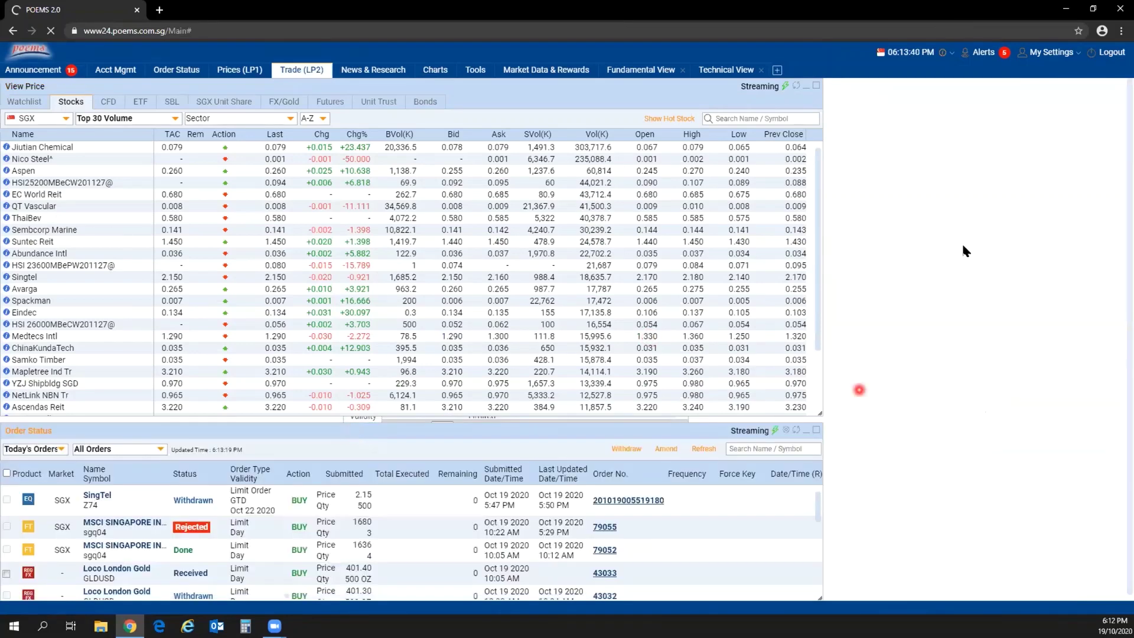
# - Reopen My Settings and choose to restore the default workspace layout
pyautogui.click(1054, 54)
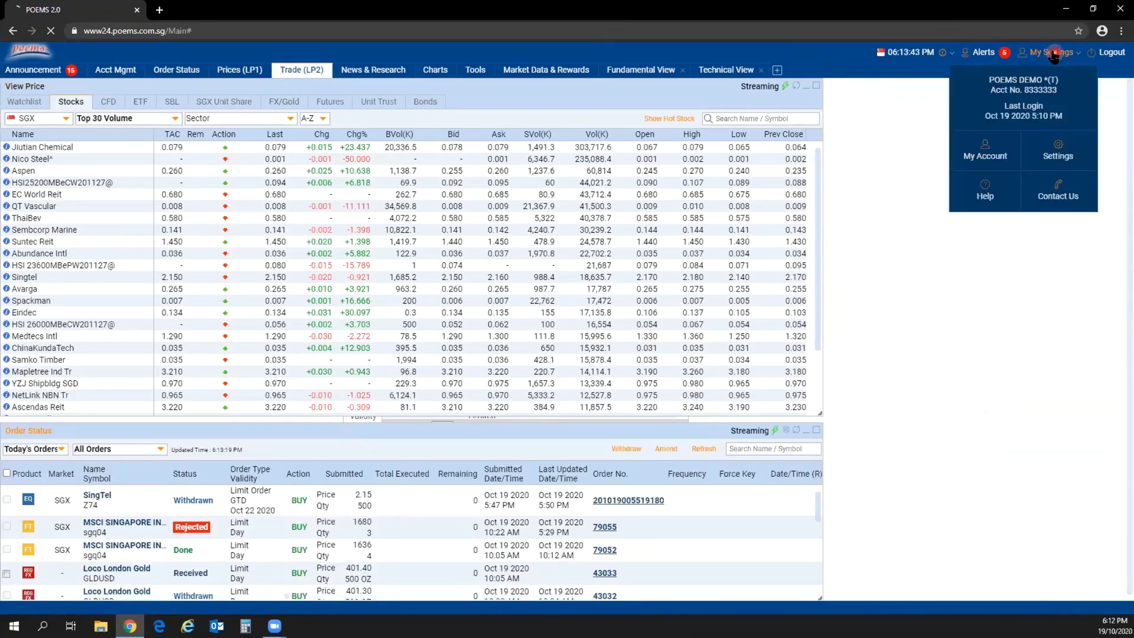
pyautogui.click(1056, 146)
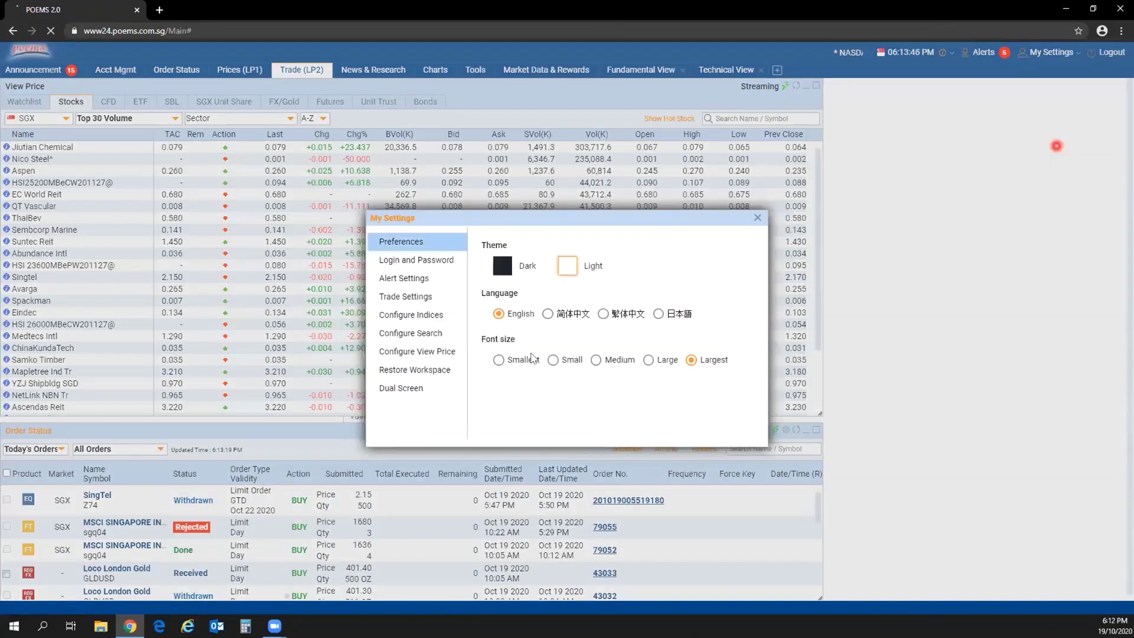
pyautogui.click(438, 371)
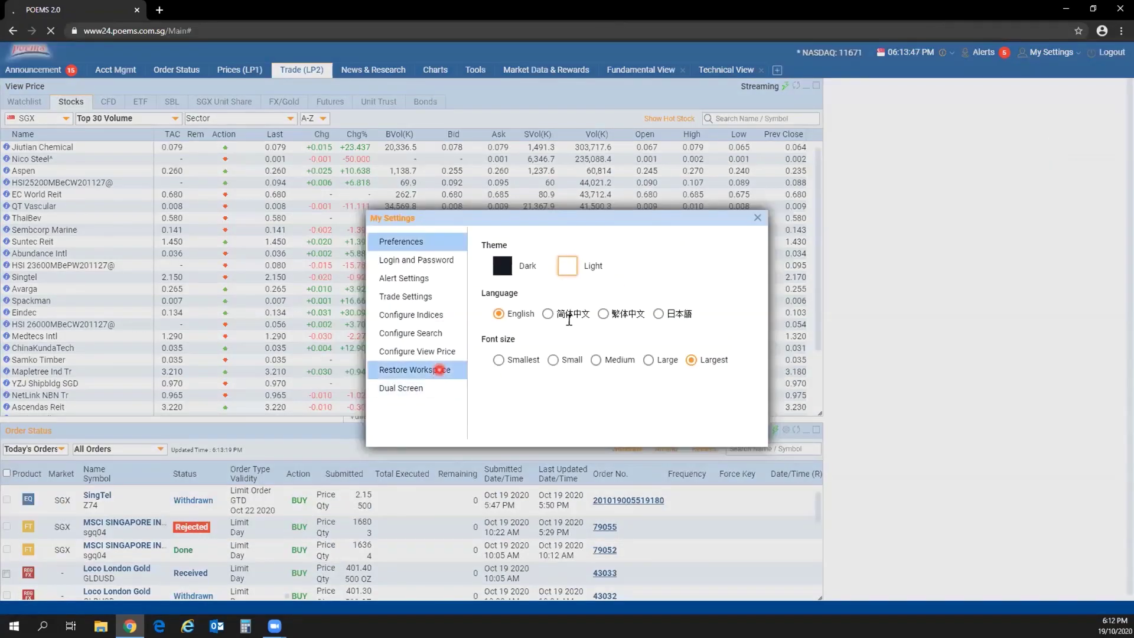
# - Confirm the restore so Trade (LP2) reloads with View Price, Trade, Order Status and News panels
pyautogui.click(643, 363)
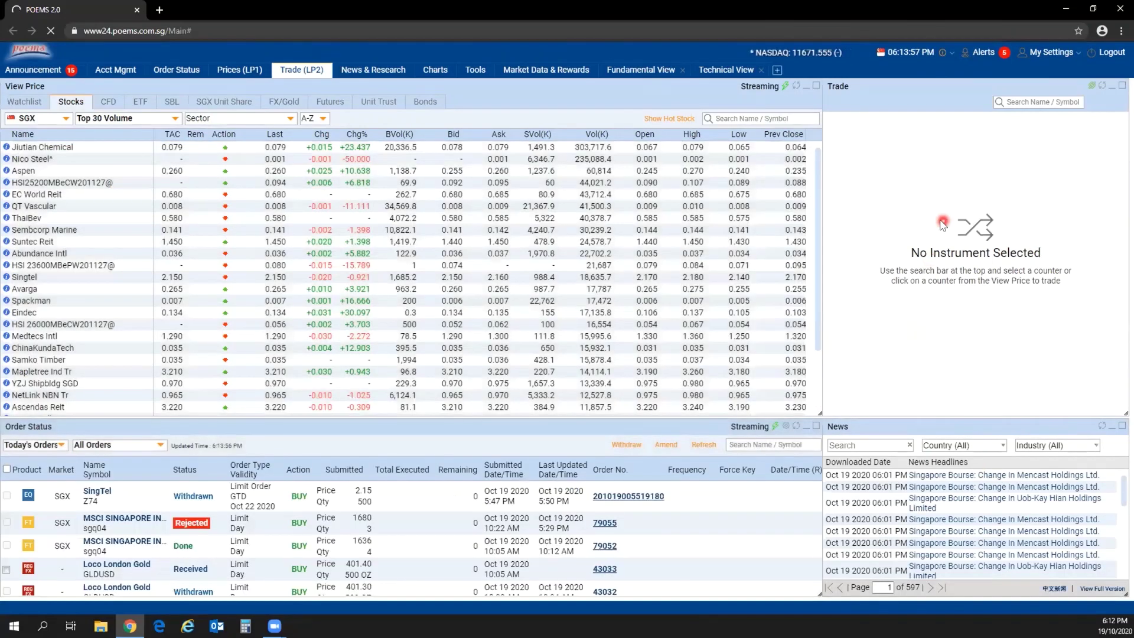
pyautogui.click(943, 224)
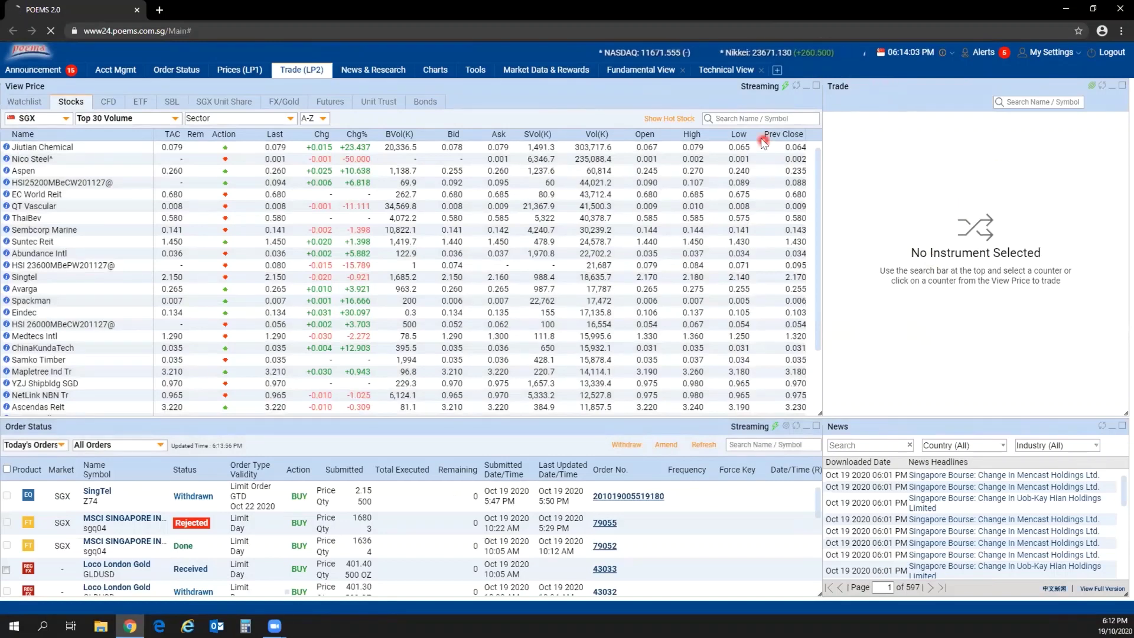
# - Save a ThaiBev (Y92) alert for Last Done at or above 0.59, then list all alerts
pyautogui.rightClick(50, 220)
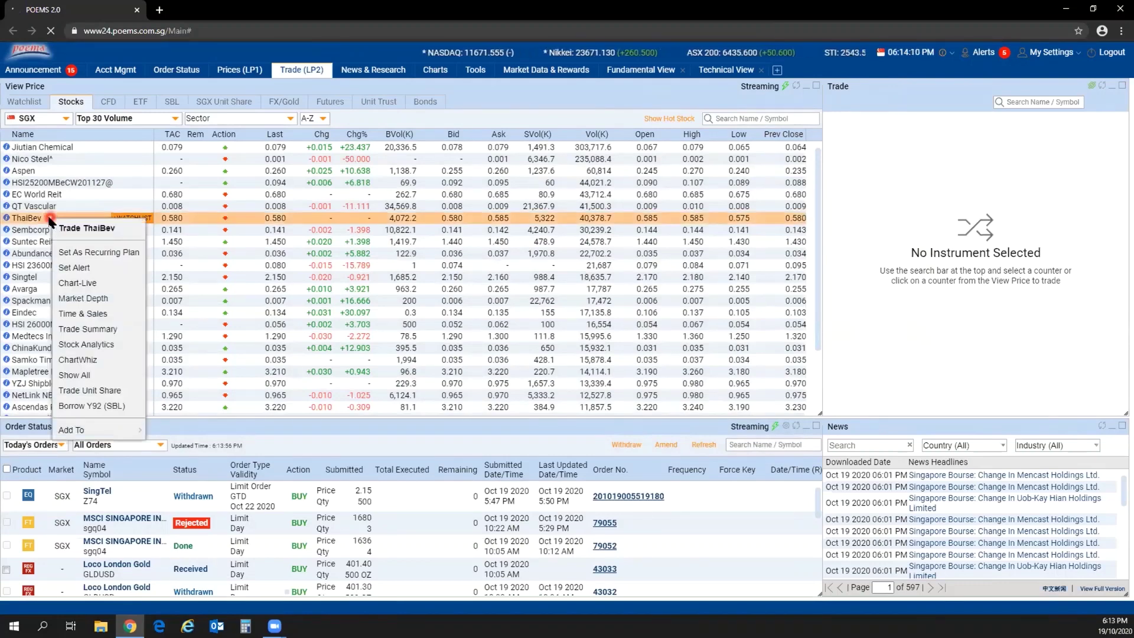
pyautogui.click(112, 268)
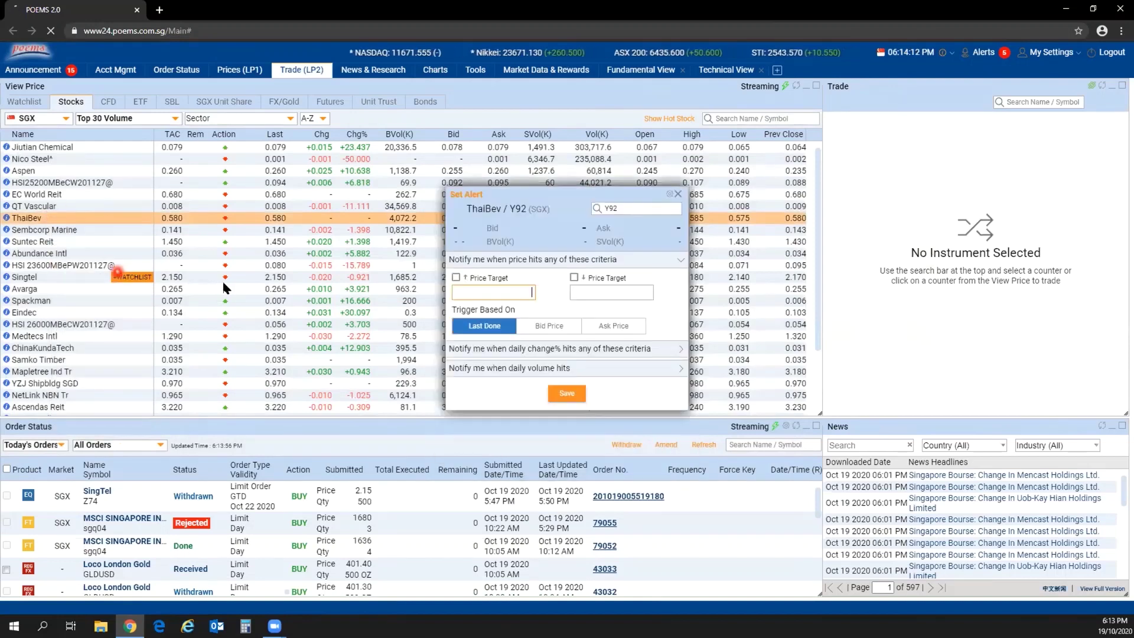
pyautogui.click(650, 349)
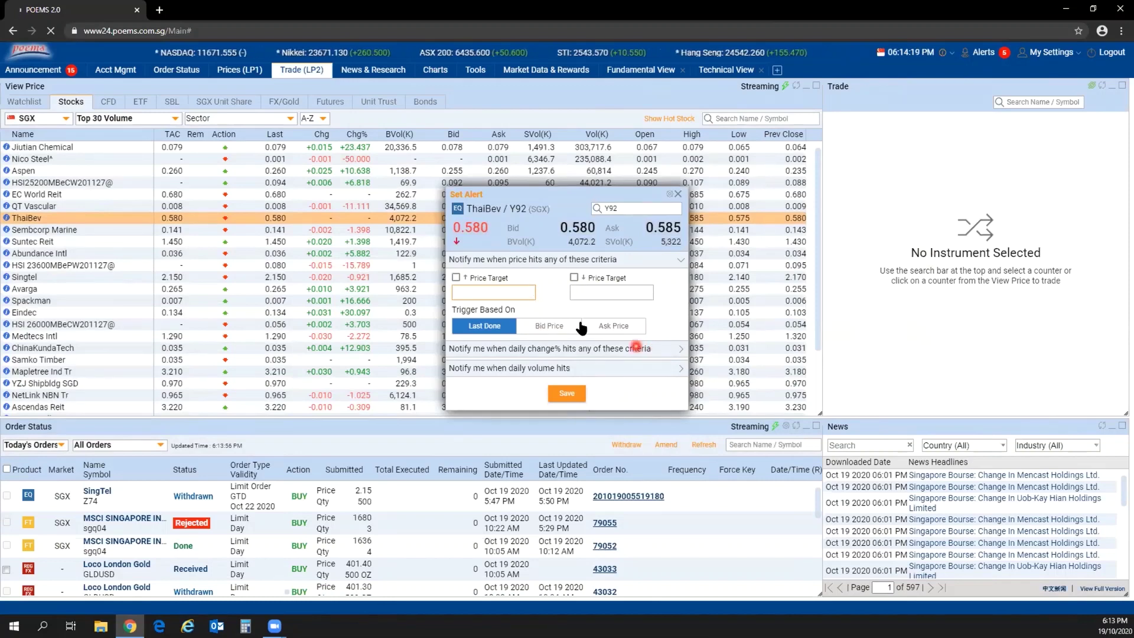
pyautogui.click(614, 356)
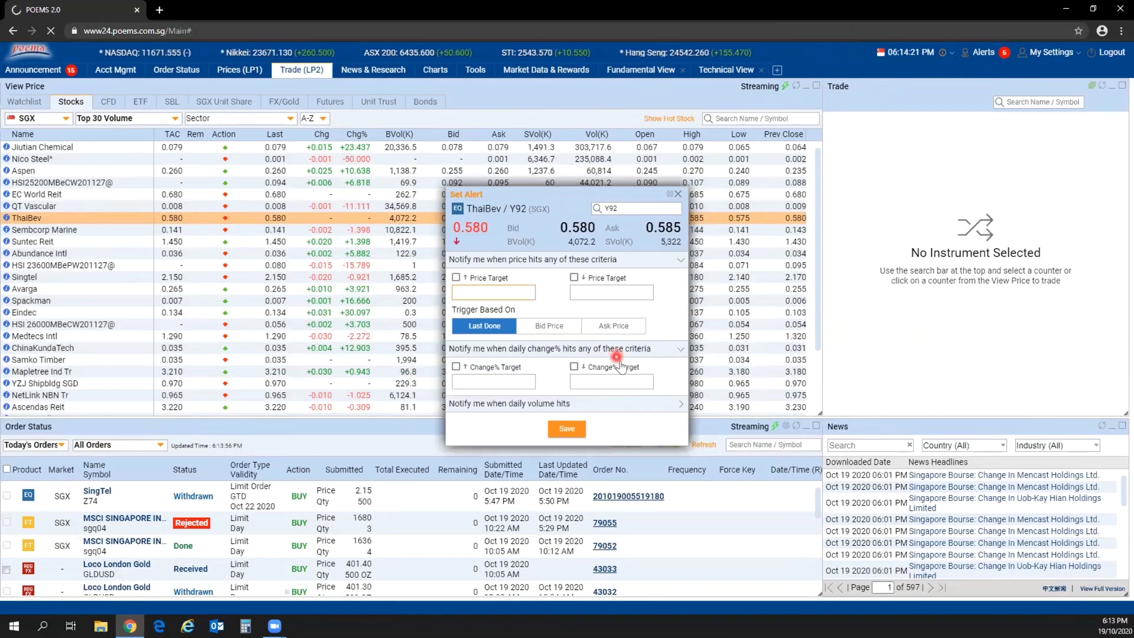
pyautogui.click(636, 408)
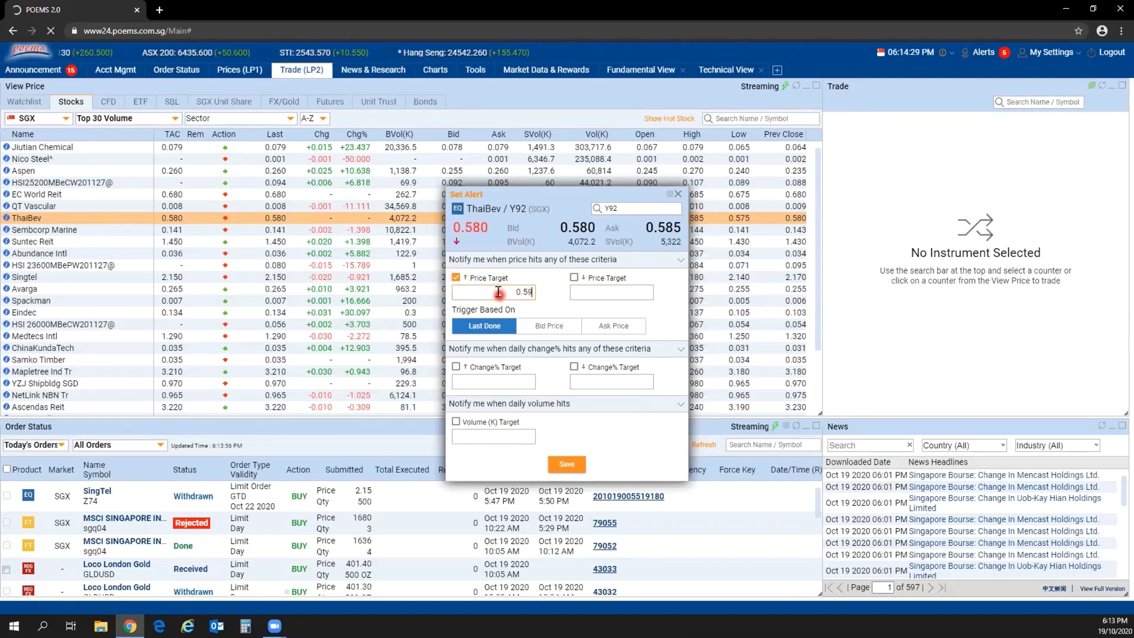
pyautogui.click(576, 468)
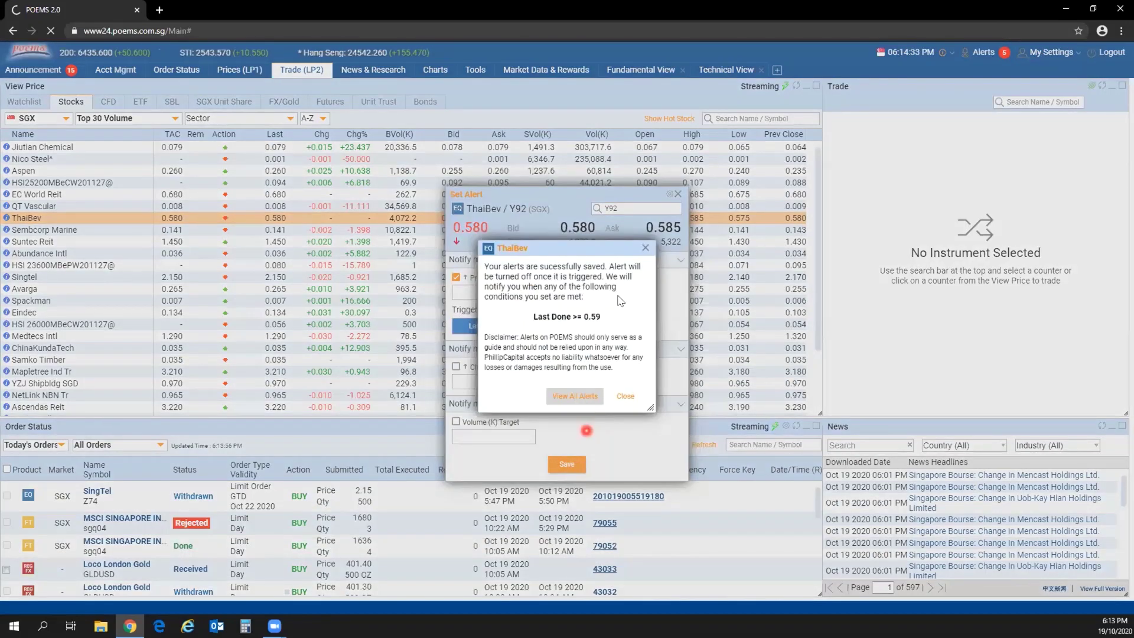
pyautogui.click(574, 396)
# - Decline Chrome's save-password prompt and open Help from My Settings on Market Data & Rewards
pyautogui.click(1061, 225)
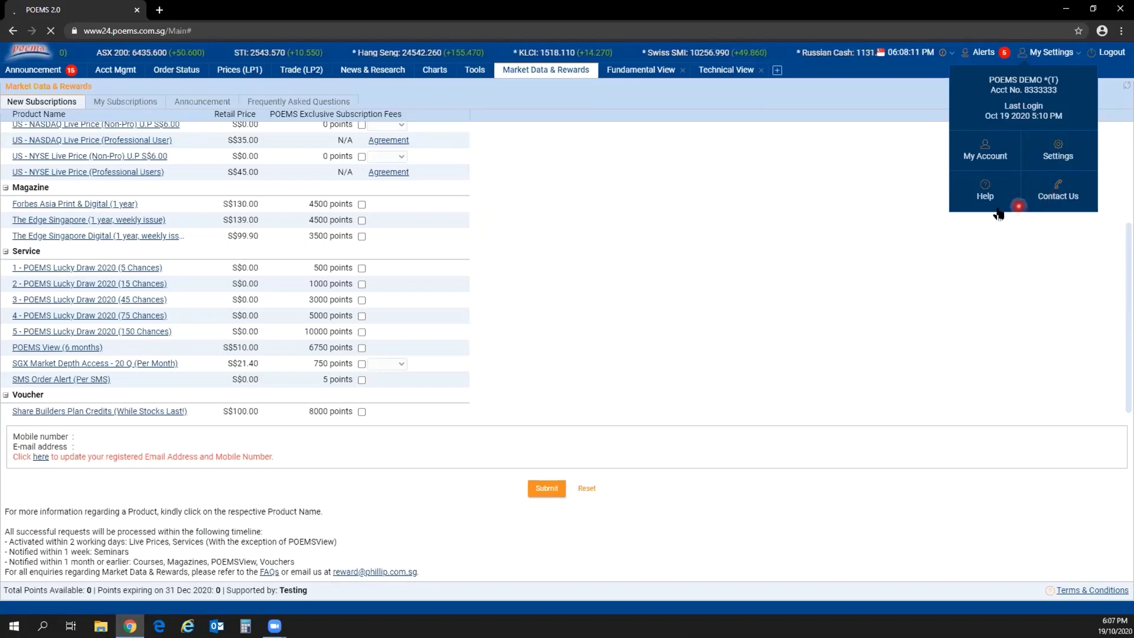
pyautogui.click(985, 188)
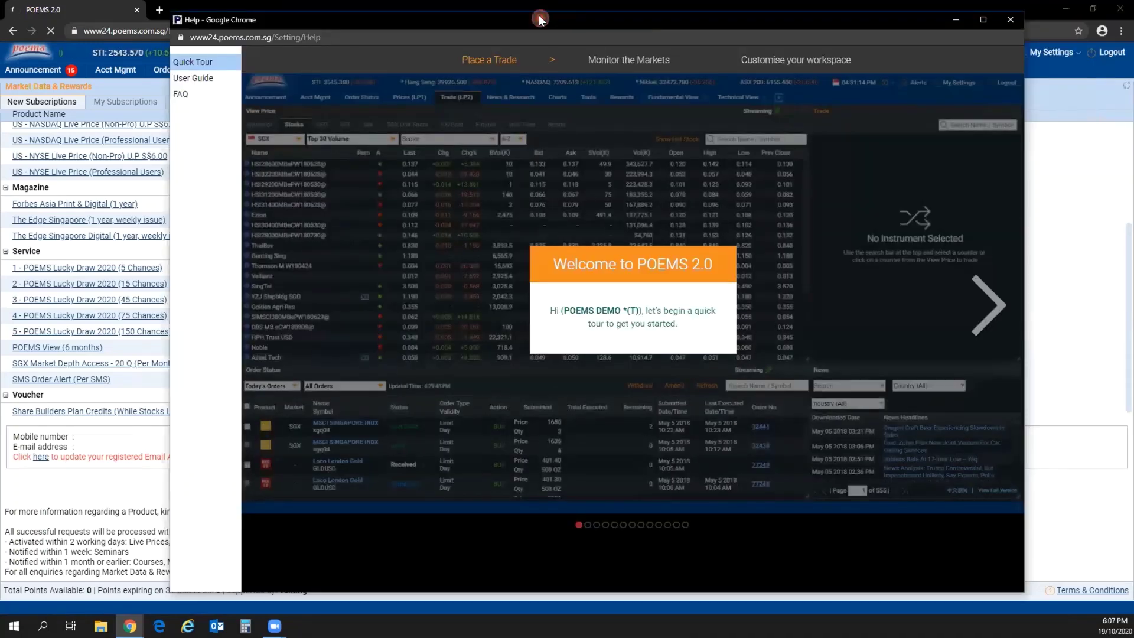
# - Maximise the Help window and page the Quick Tour through to the Build Your Portfolio slide
pyautogui.doubleClick(540, 17)
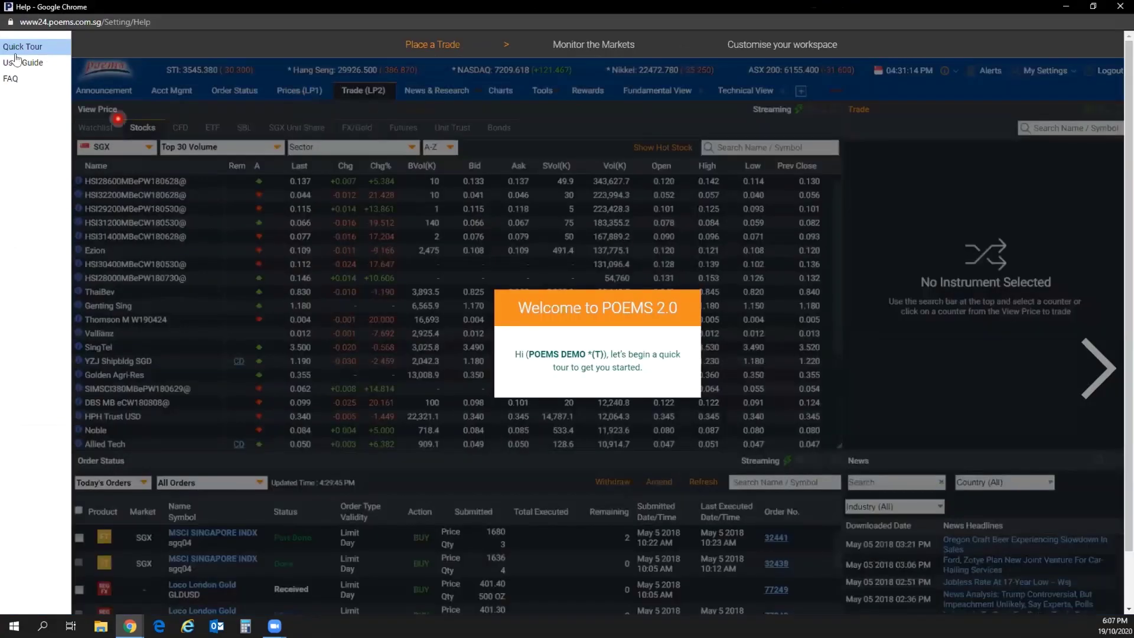
pyautogui.click(35, 63)
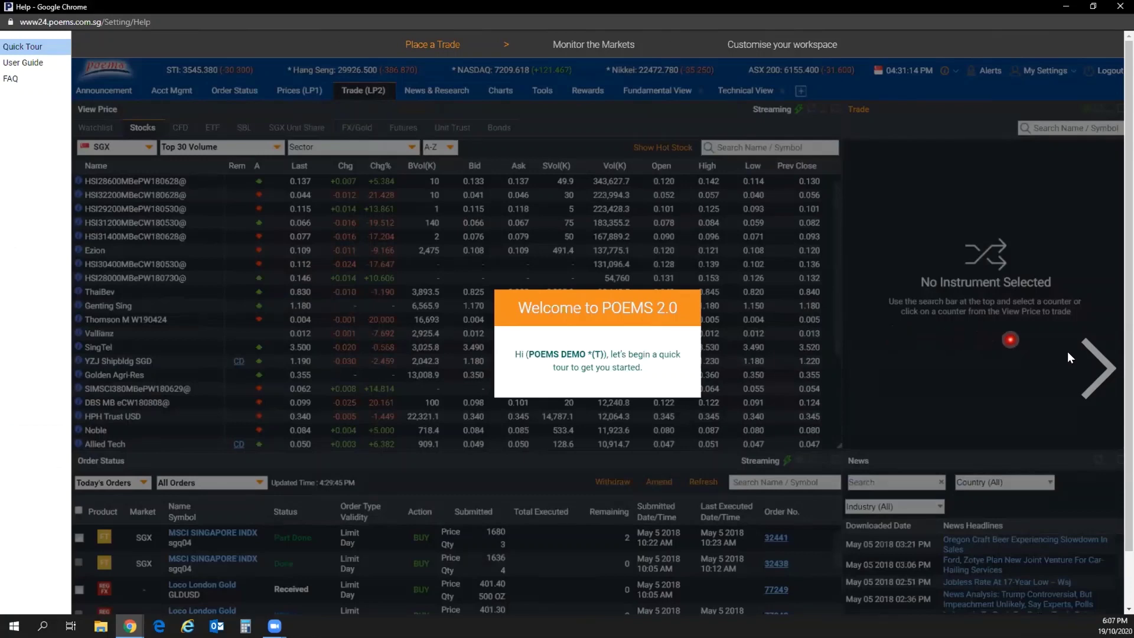
pyautogui.click(1097, 365)
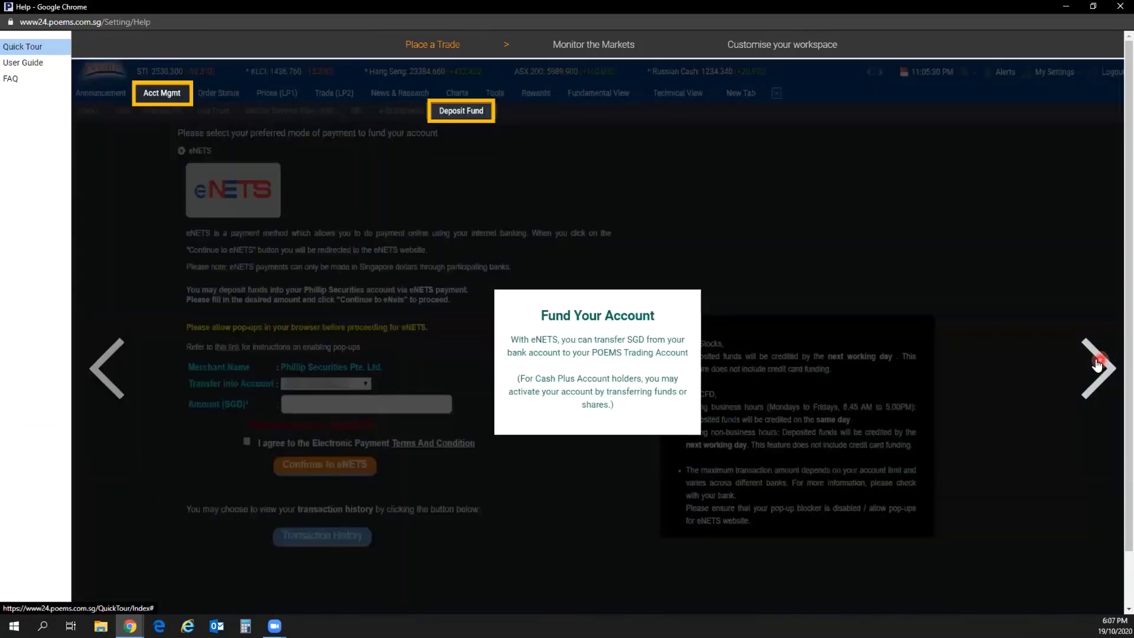
pyautogui.click(1097, 365)
pyautogui.click(1097, 365)
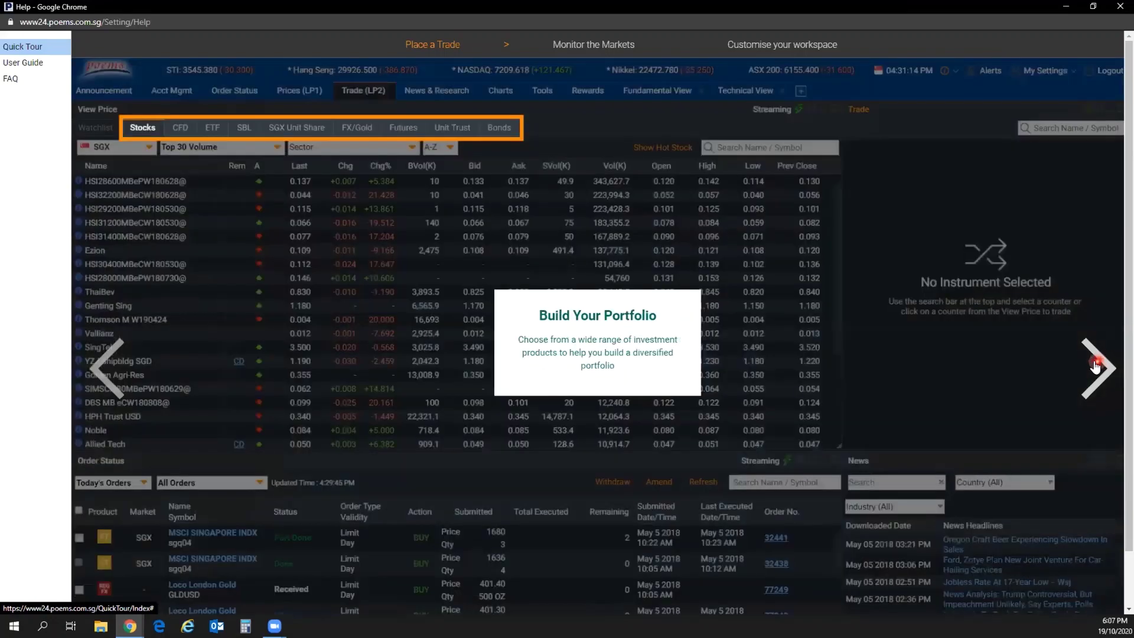
# - Open the 36-page V5.2 User Guide from the Help sidebar
pyautogui.rightClick(51, 59)
pyautogui.click(39, 65)
pyautogui.click(39, 65)
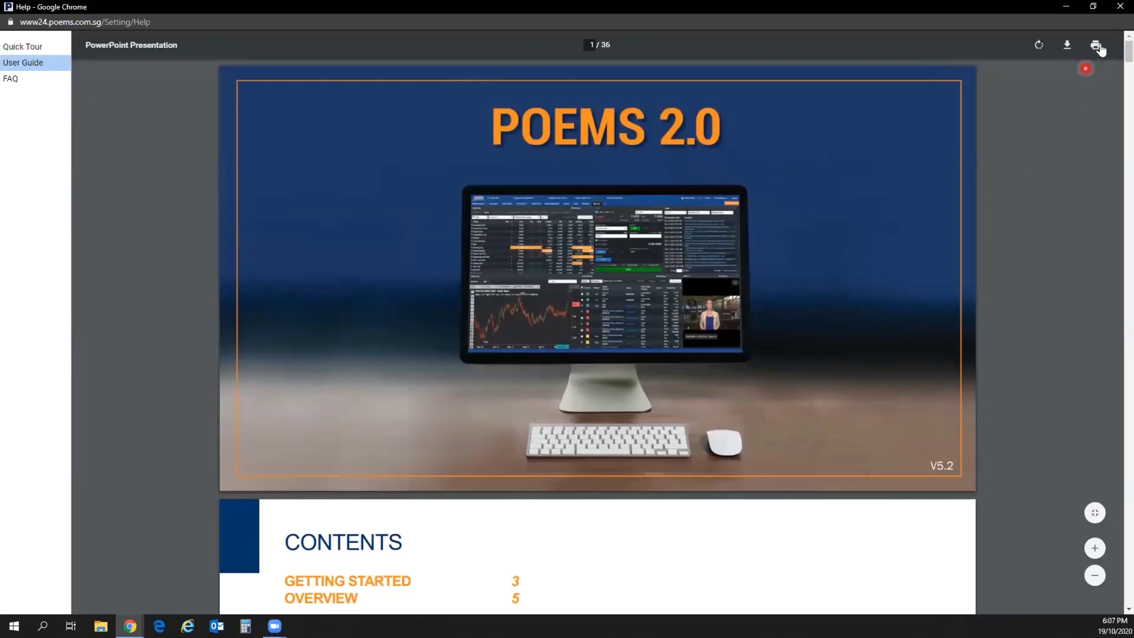
# - Scroll the User Guide to page 12 on market monitoring, then close the Help window
pyautogui.moveTo(1127, 47); pyautogui.dragTo(1101, 218)
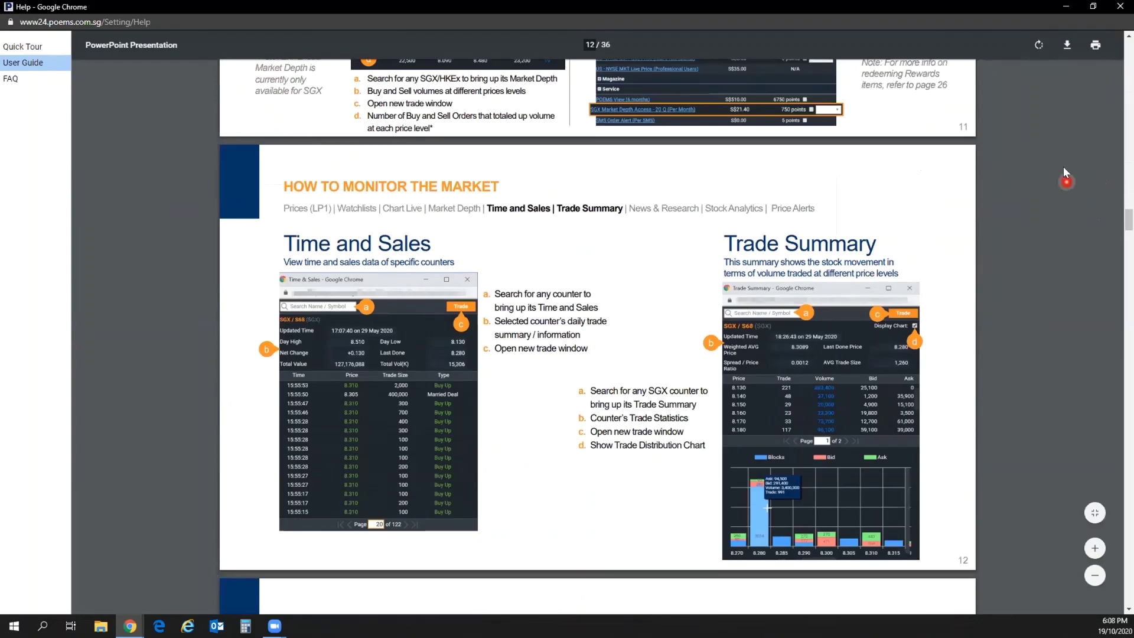
pyautogui.click(1119, 7)
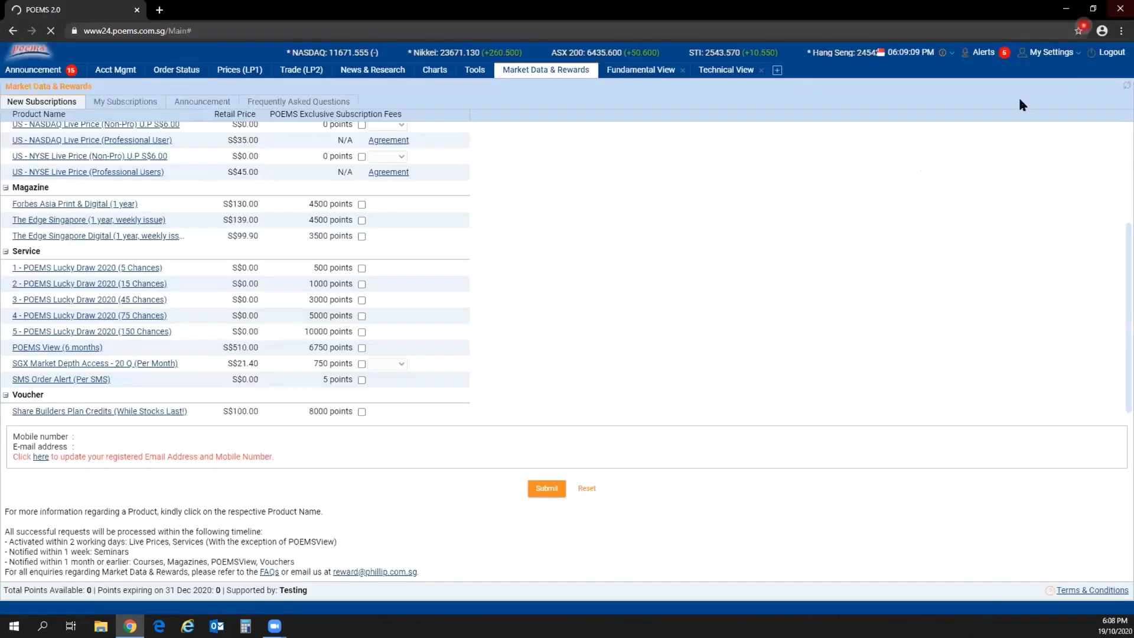
# - Fill a Contact Us enquiry with Product Stock and Category Account Matters, then close it unsent
pyautogui.click(1057, 54)
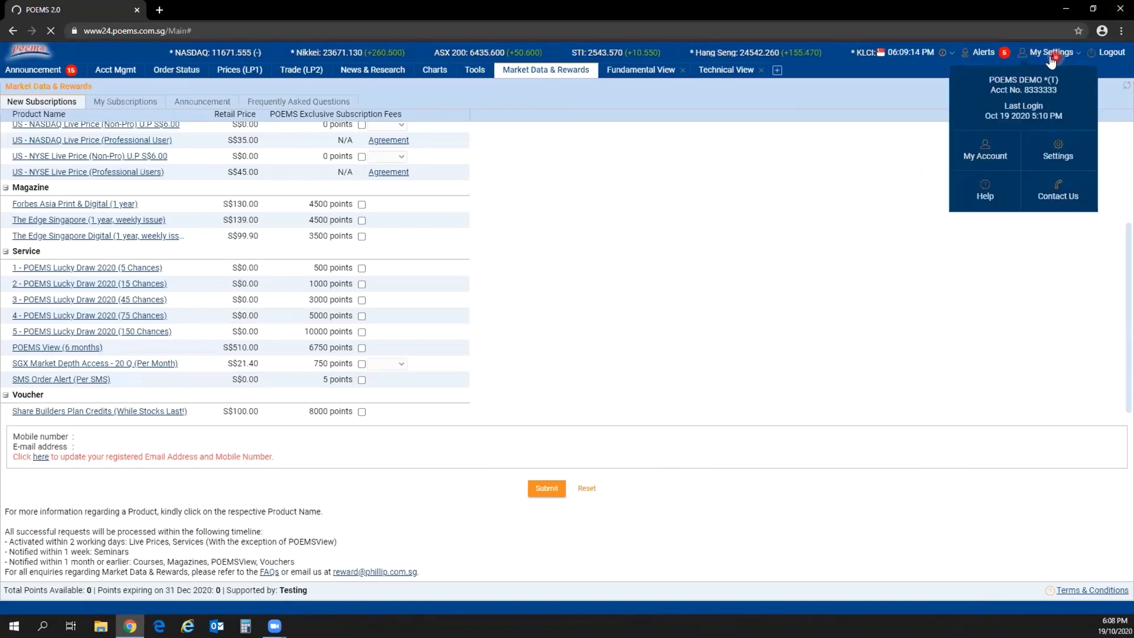
pyautogui.click(1063, 184)
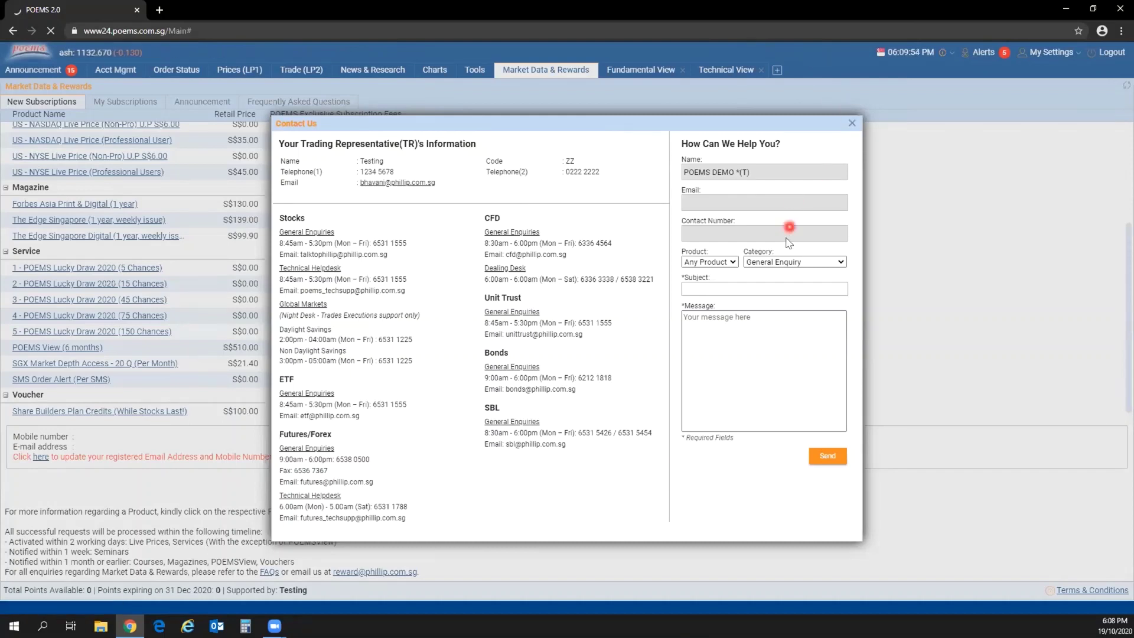
pyautogui.click(727, 263)
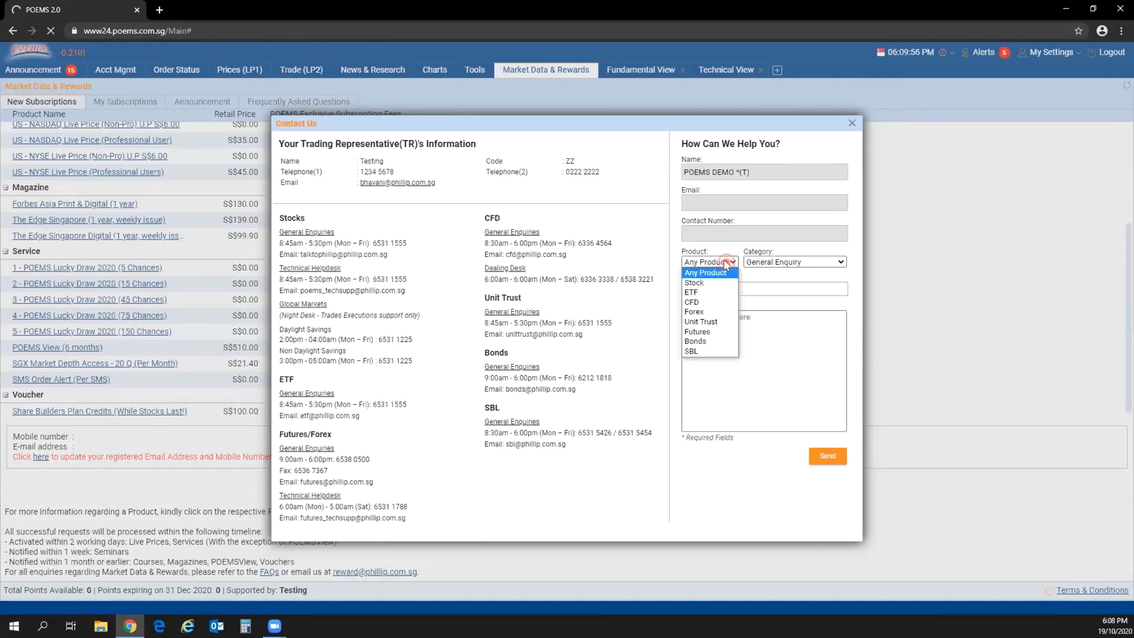
pyautogui.click(727, 262)
pyautogui.click(727, 263)
pyautogui.click(725, 282)
pyautogui.click(762, 262)
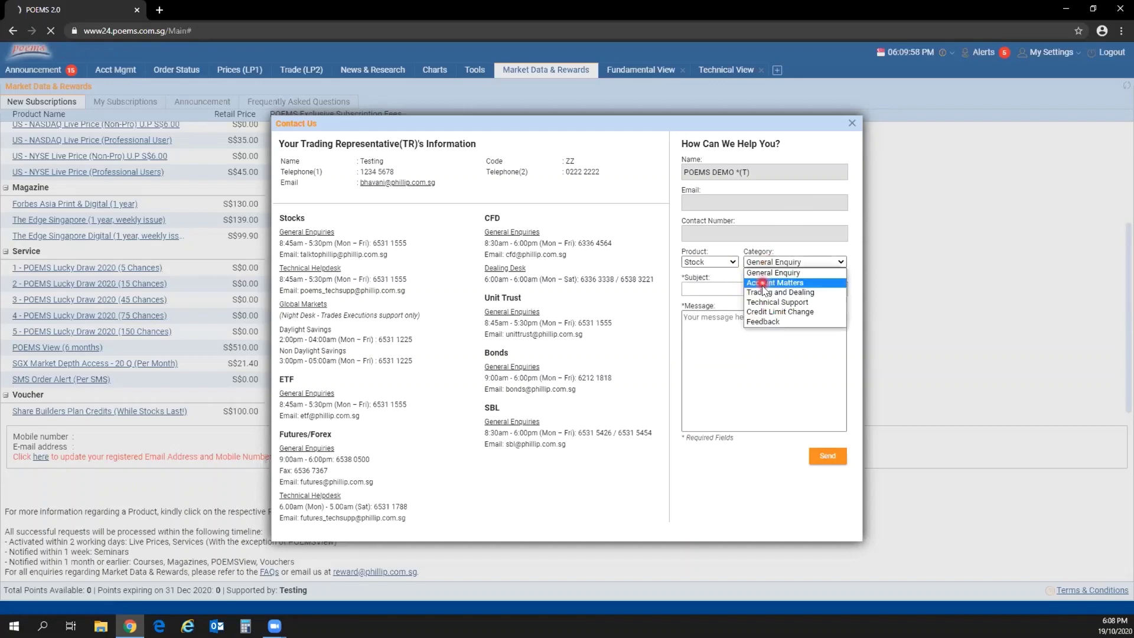
pyautogui.click(758, 283)
pyautogui.click(754, 321)
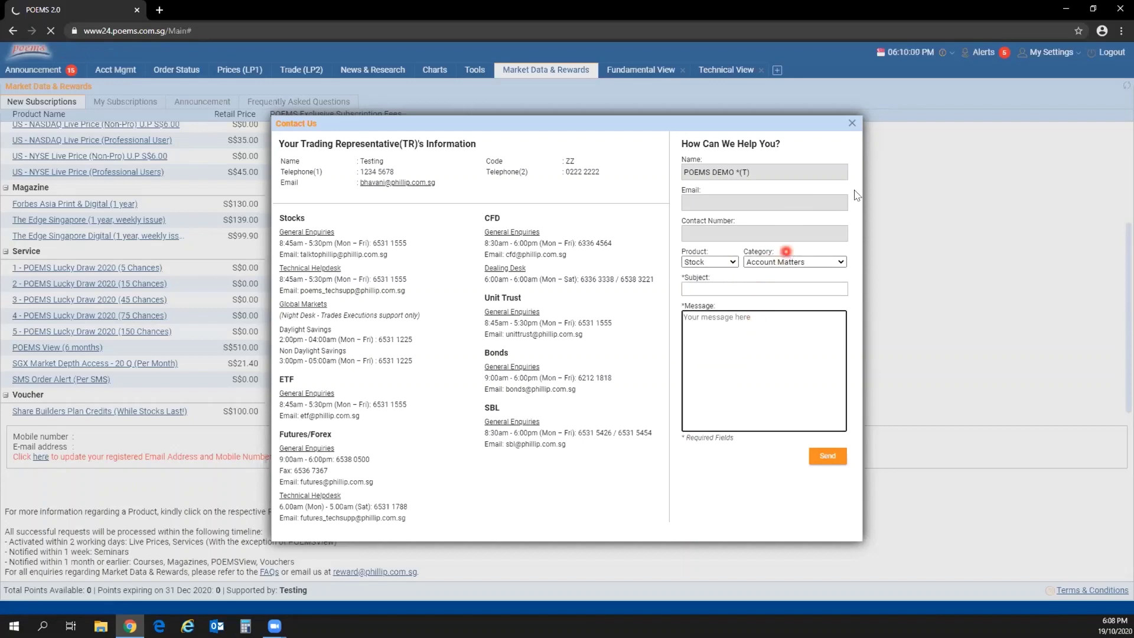
pyautogui.click(848, 127)
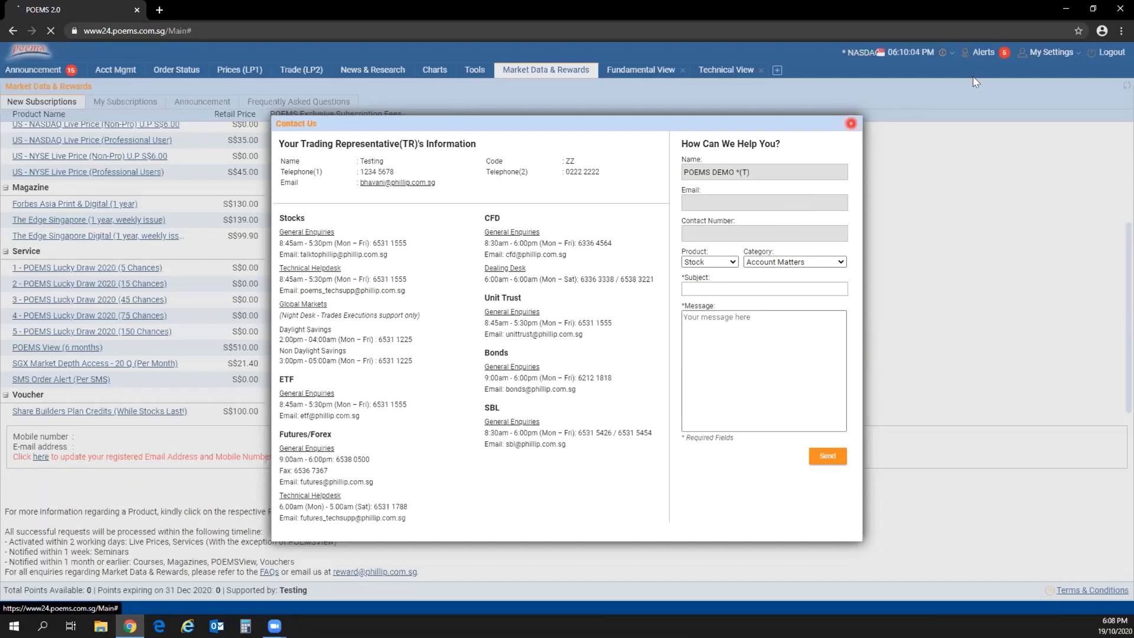
# - Open My Account's Update Particulars and click into the empty Email field
pyautogui.click(1051, 52)
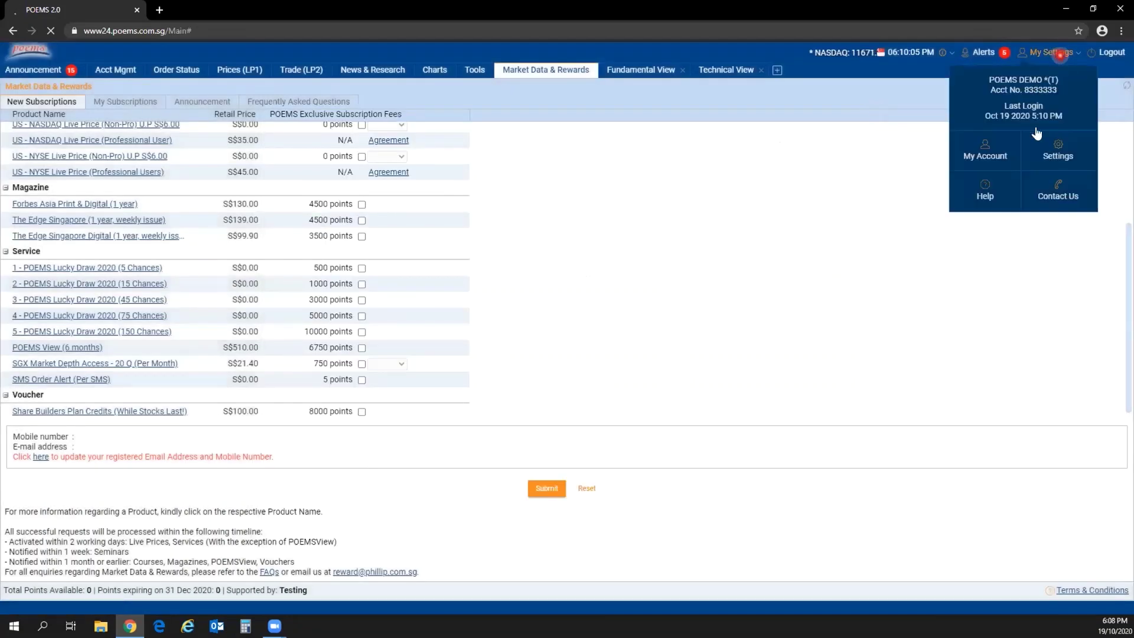
pyautogui.click(979, 146)
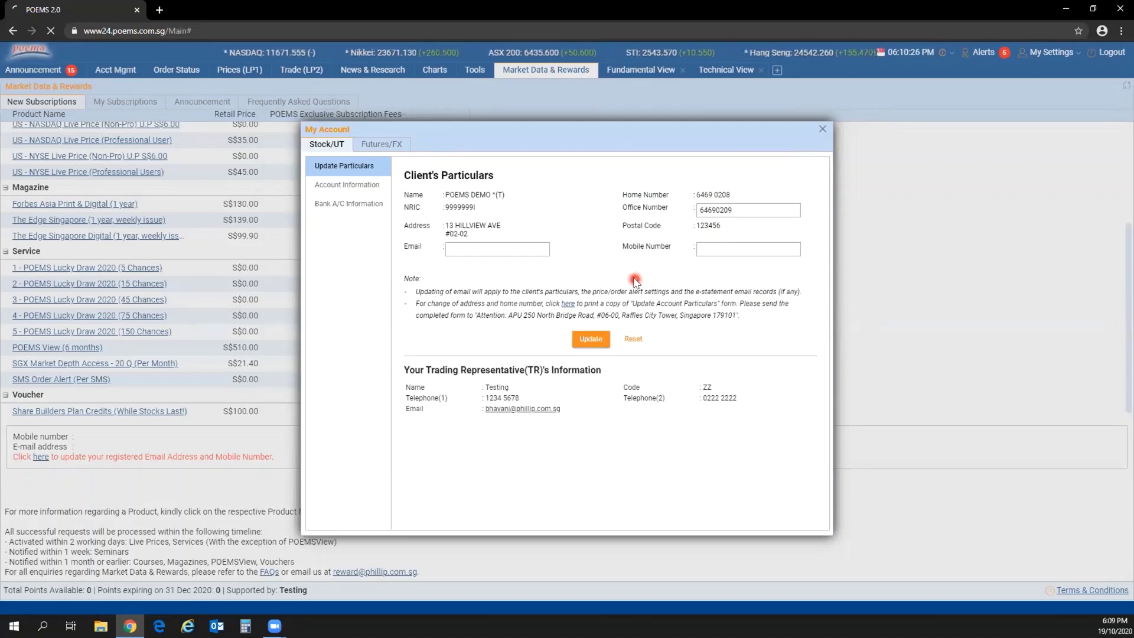
pyautogui.click(520, 248)
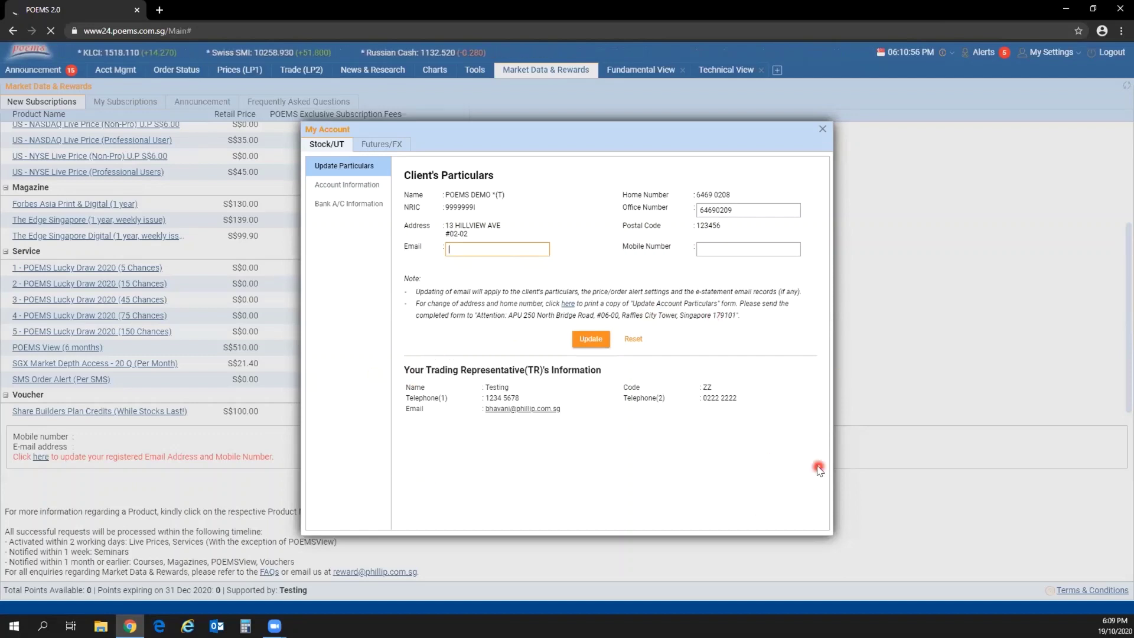
# - Show Account Information: RWS acknowledgement No, e-Statements Not Enrolled, 2FA Not Linked
pyautogui.click(338, 187)
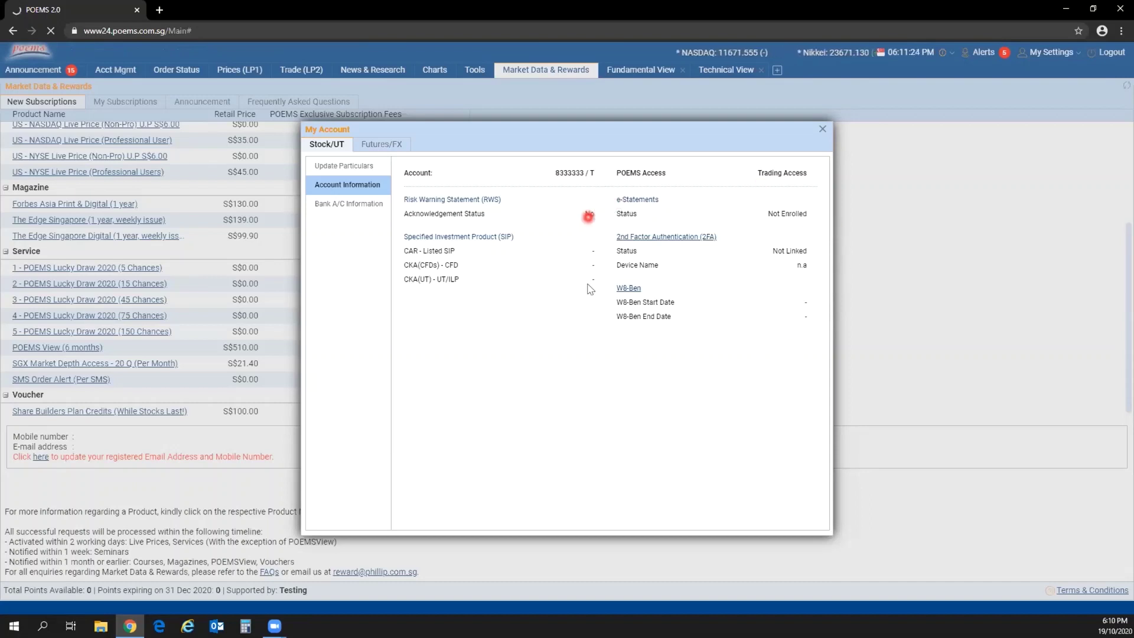
# - Review Bank A/C Information for CPF-SA, SRS and CPF-OA investment details
pyautogui.click(371, 204)
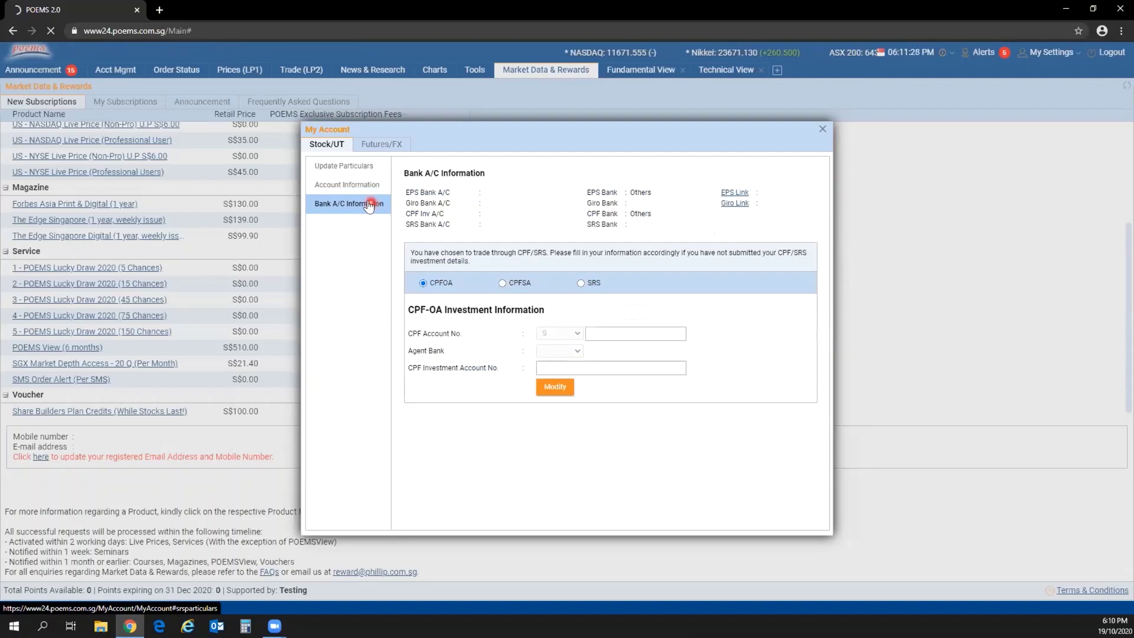
pyautogui.click(478, 193)
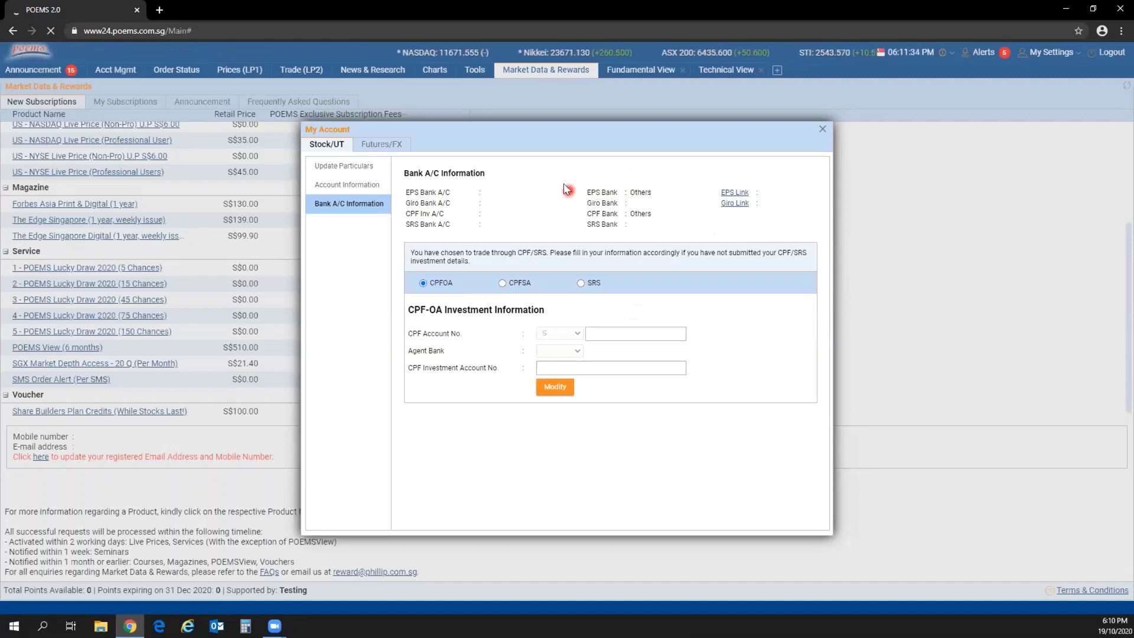
pyautogui.click(490, 219)
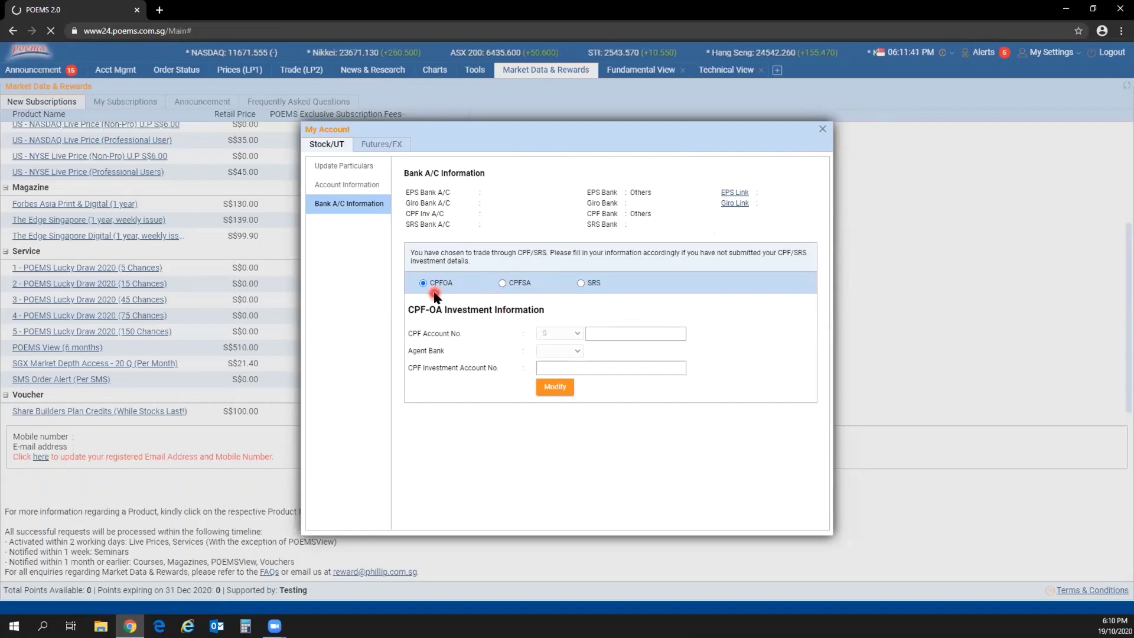
pyautogui.click(502, 283)
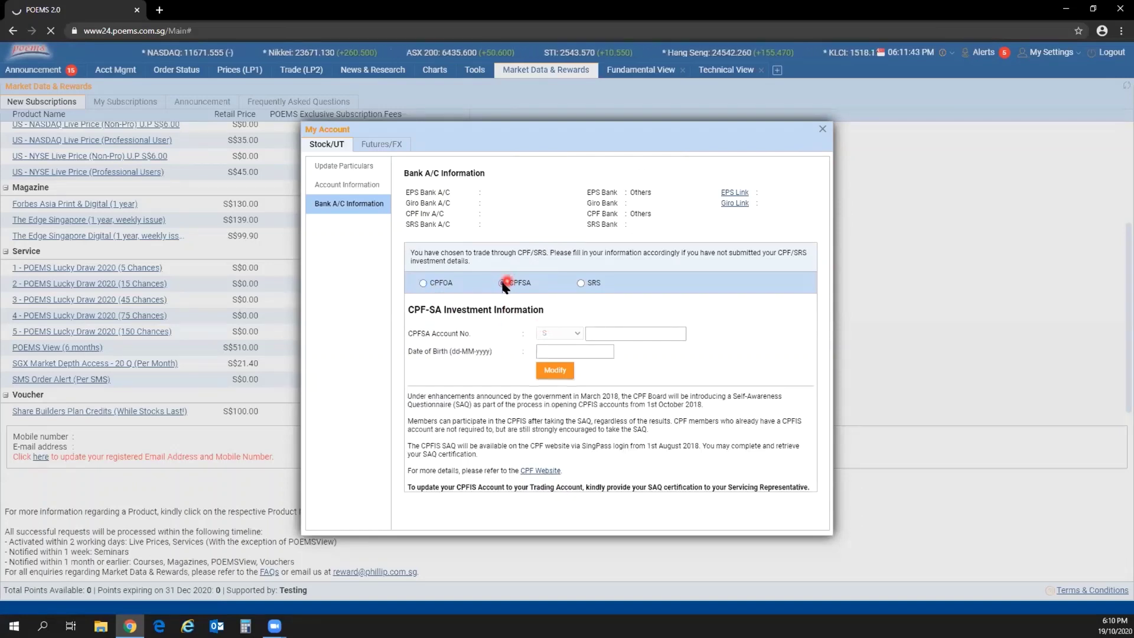
pyautogui.click(581, 283)
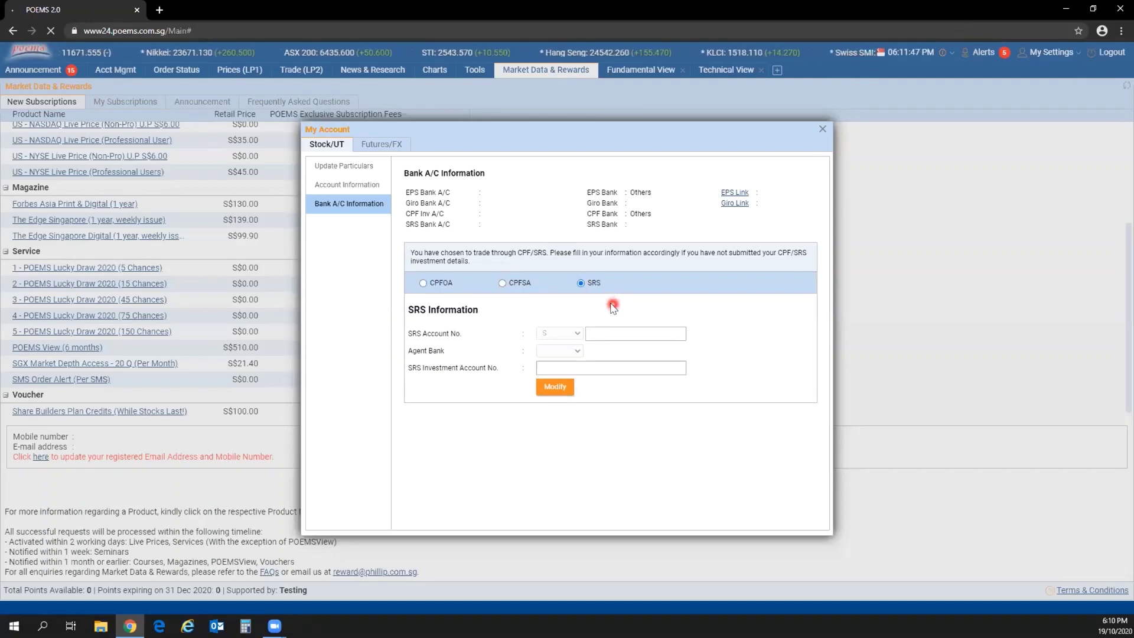
pyautogui.click(423, 283)
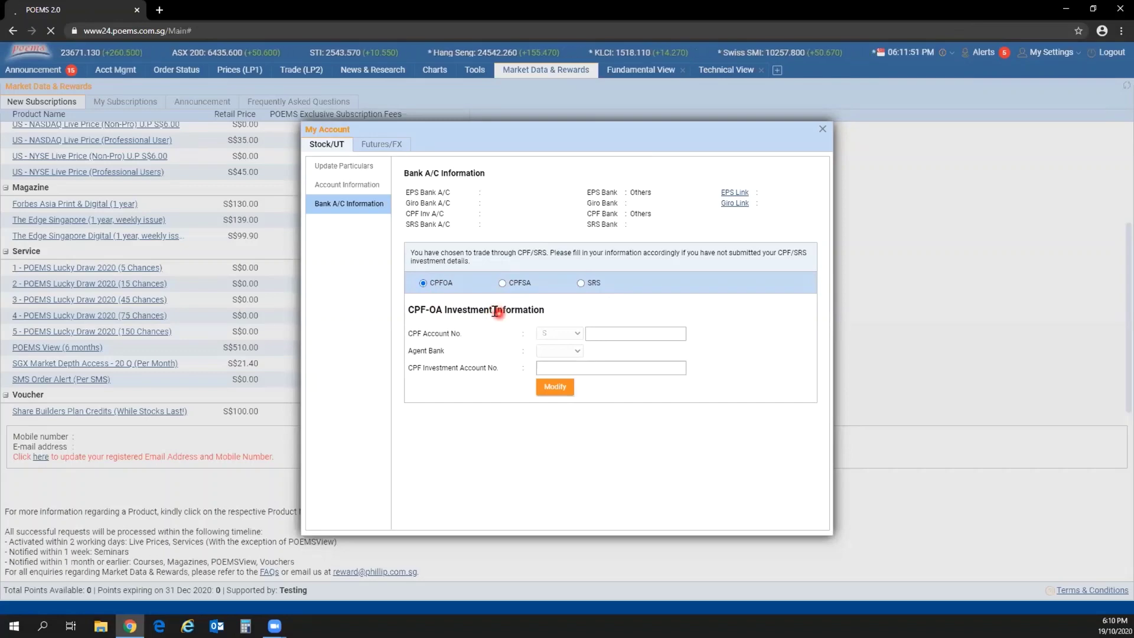
# - Reopen My Account to recheck Bank A/C Information, then close the window
pyautogui.click(822, 129)
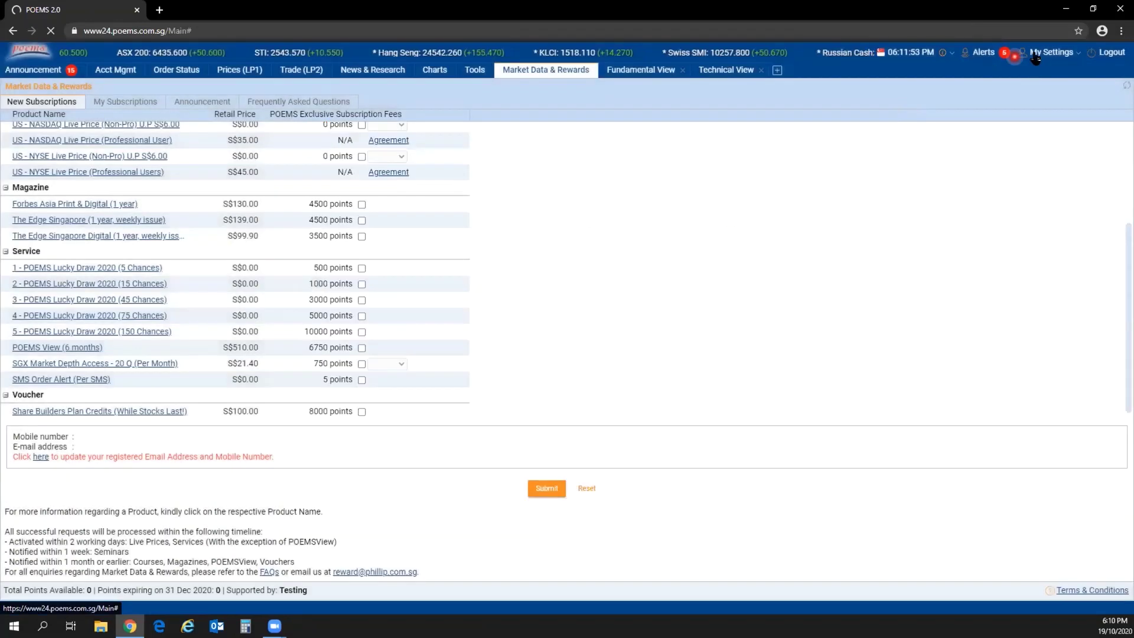
pyautogui.click(1052, 52)
pyautogui.click(984, 151)
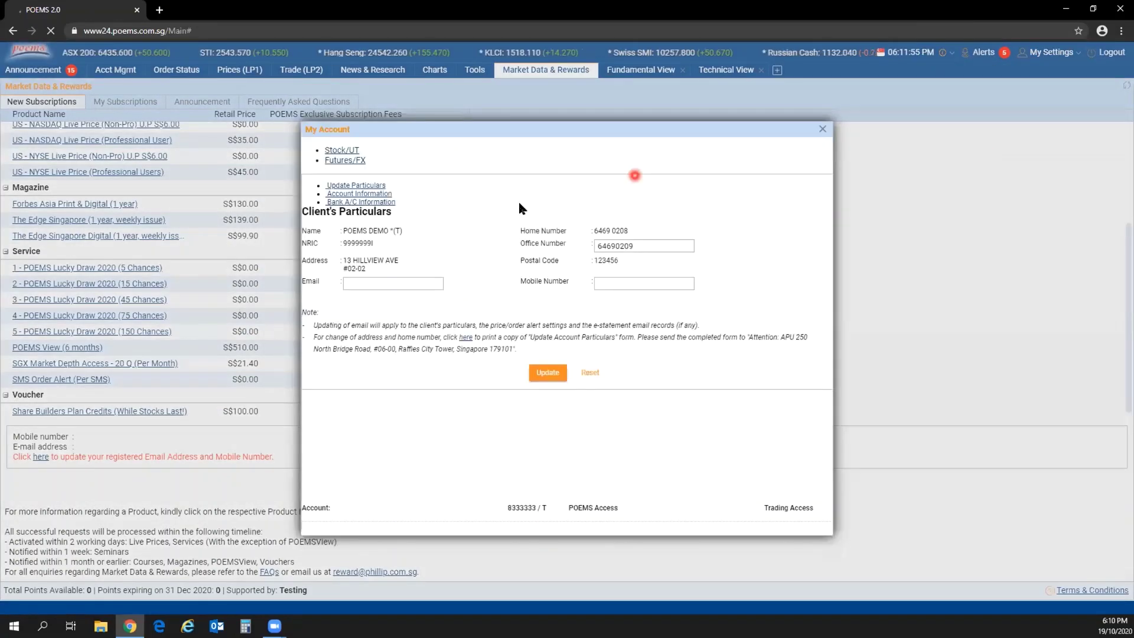
pyautogui.click(369, 203)
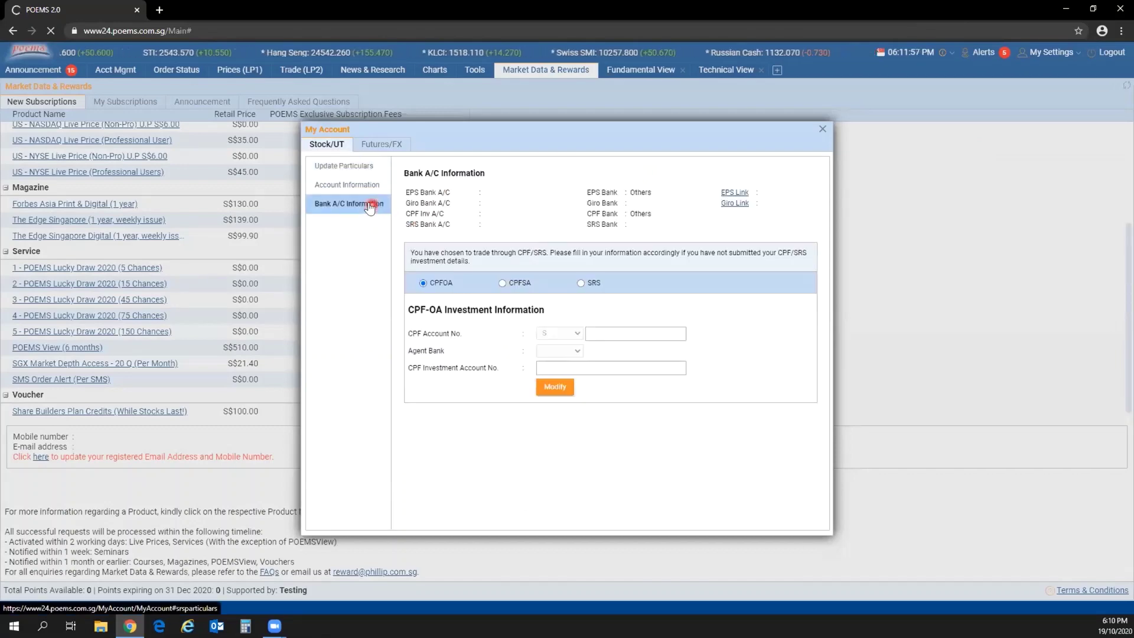
pyautogui.click(822, 129)
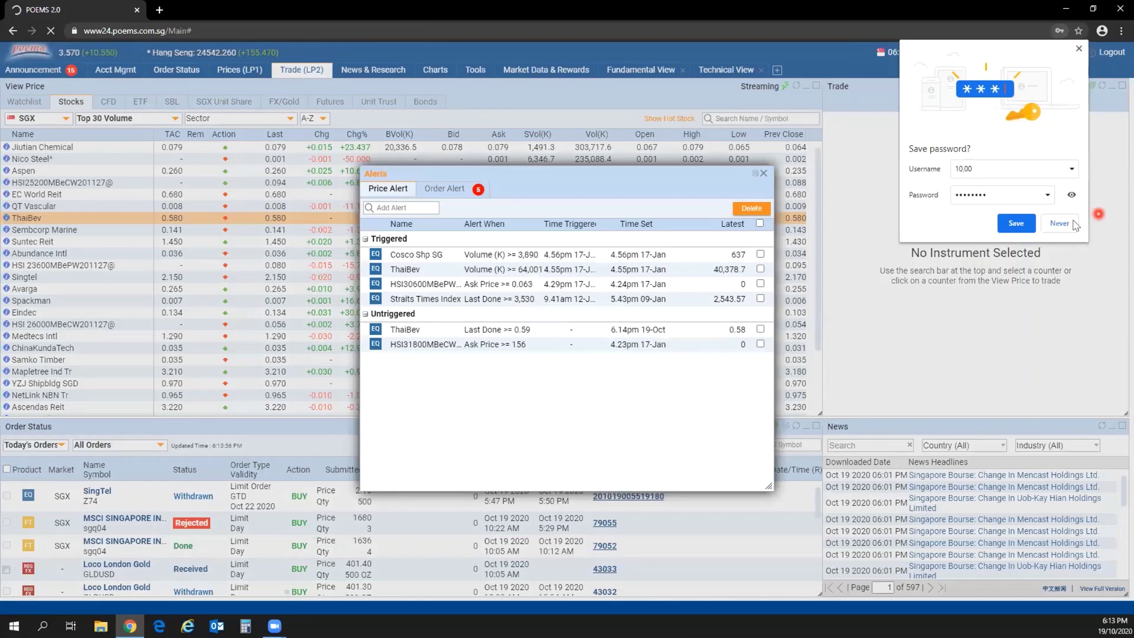
# - Dismiss the browser's password-saving prompt to reveal the Trade (LP2) workspace
pyautogui.click(1060, 225)
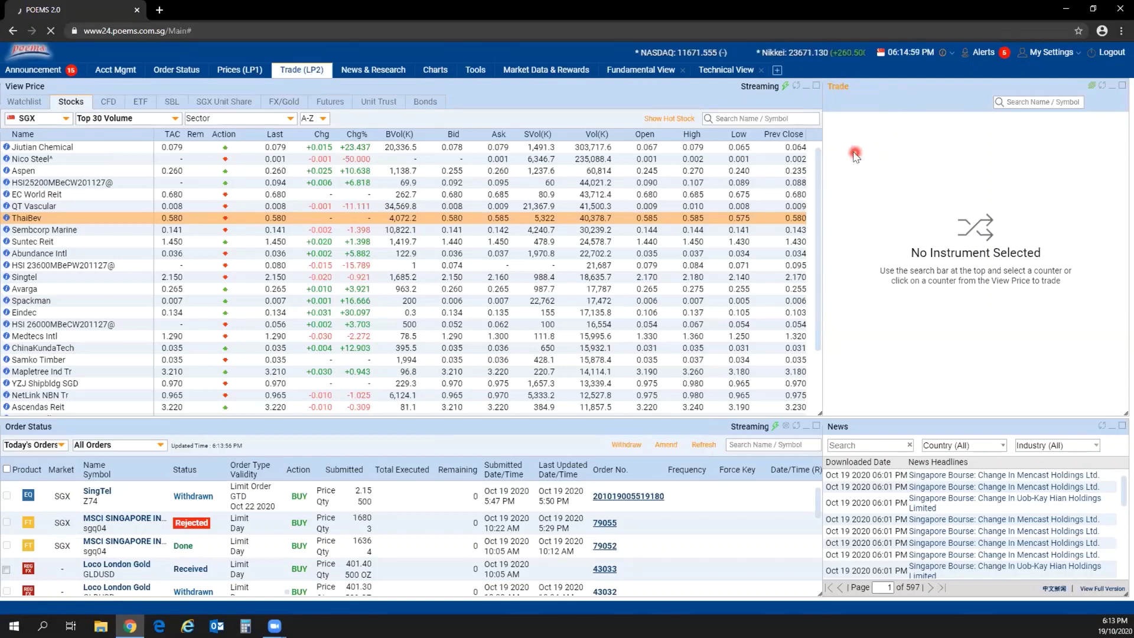
# - Add a customised tab with a widened View Price widget and a Trade widget
pyautogui.click(775, 70)
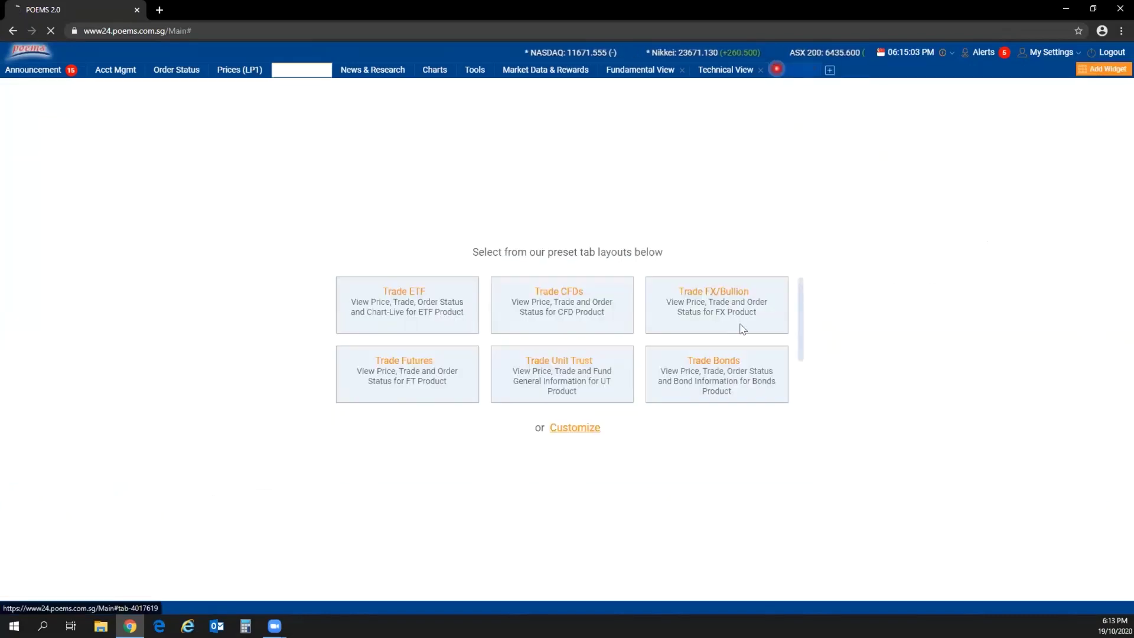
pyautogui.click(569, 427)
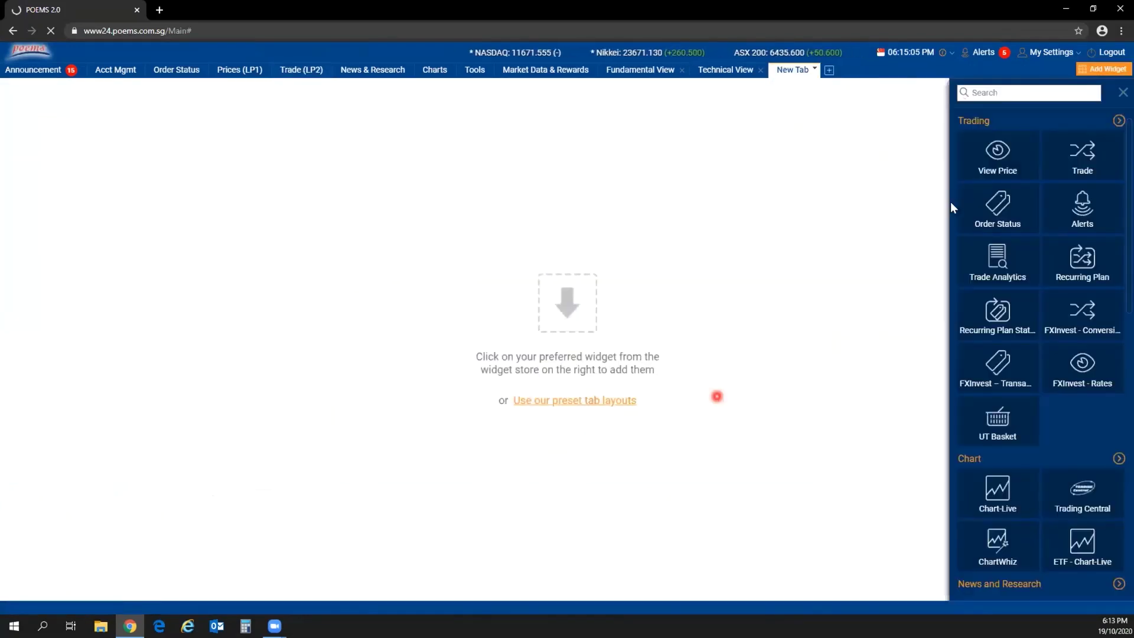
pyautogui.click(993, 155)
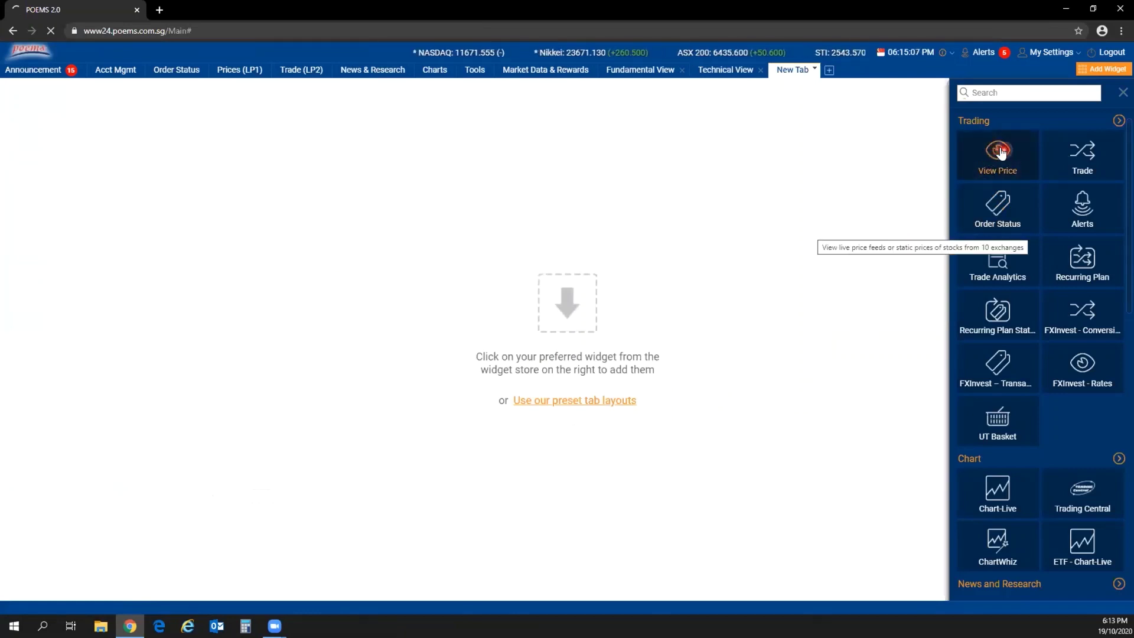
pyautogui.moveTo(1001, 153); pyautogui.dragTo(418, 178)
pyautogui.moveTo(297, 200); pyautogui.dragTo(758, 213)
pyautogui.moveTo(1083, 152); pyautogui.dragTo(818, 157)
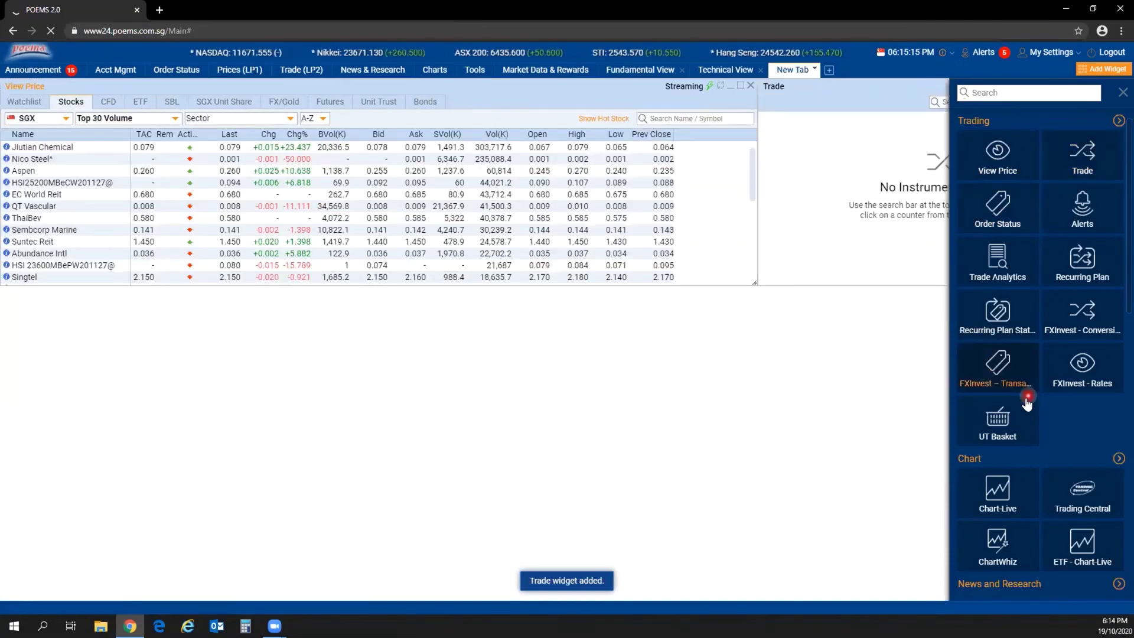
# - Find 'trade' in the widget store, add Trade Analytics, and enlarge it downward
pyautogui.scroll(-12, 1030, 406)
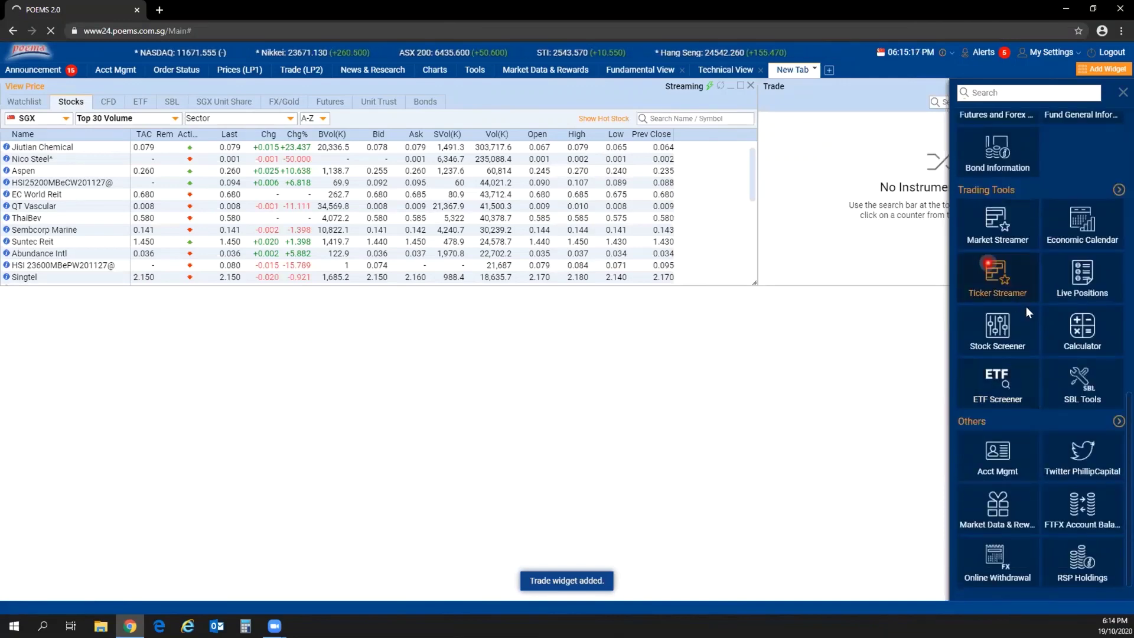
pyautogui.click(1030, 93)
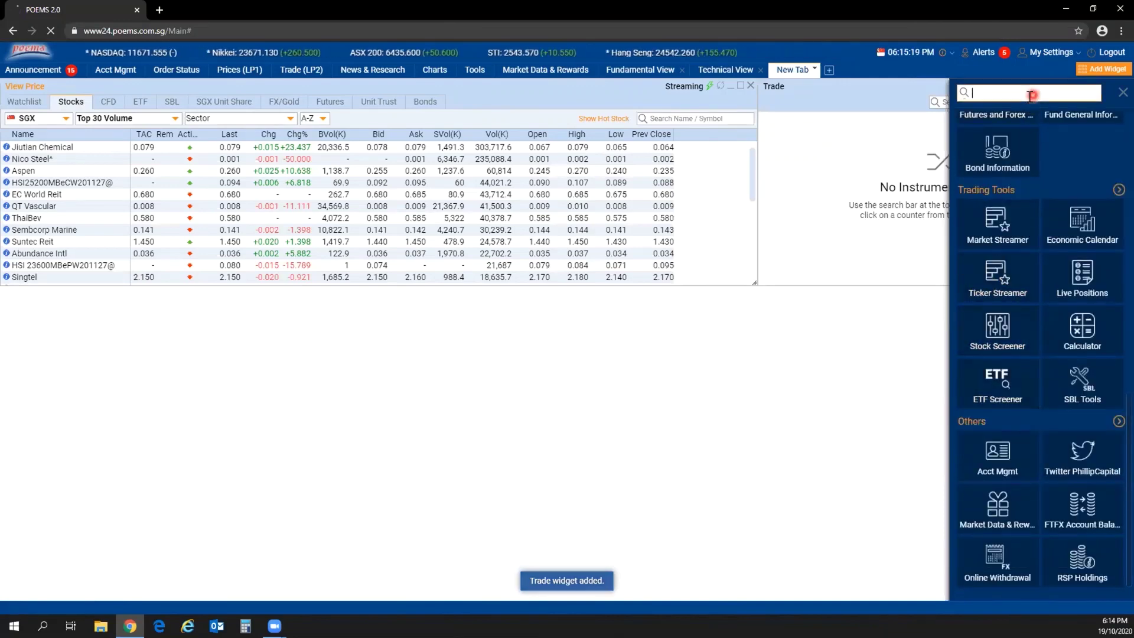
pyautogui.write('trade')
pyautogui.click(1087, 155)
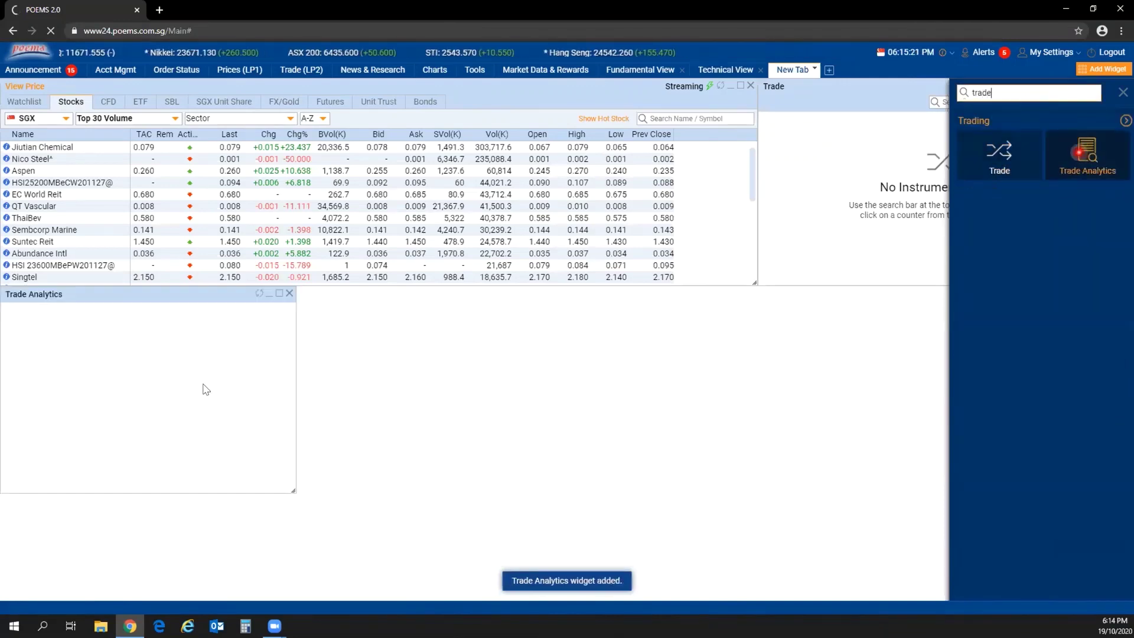
pyautogui.moveTo(293, 490); pyautogui.dragTo(292, 596)
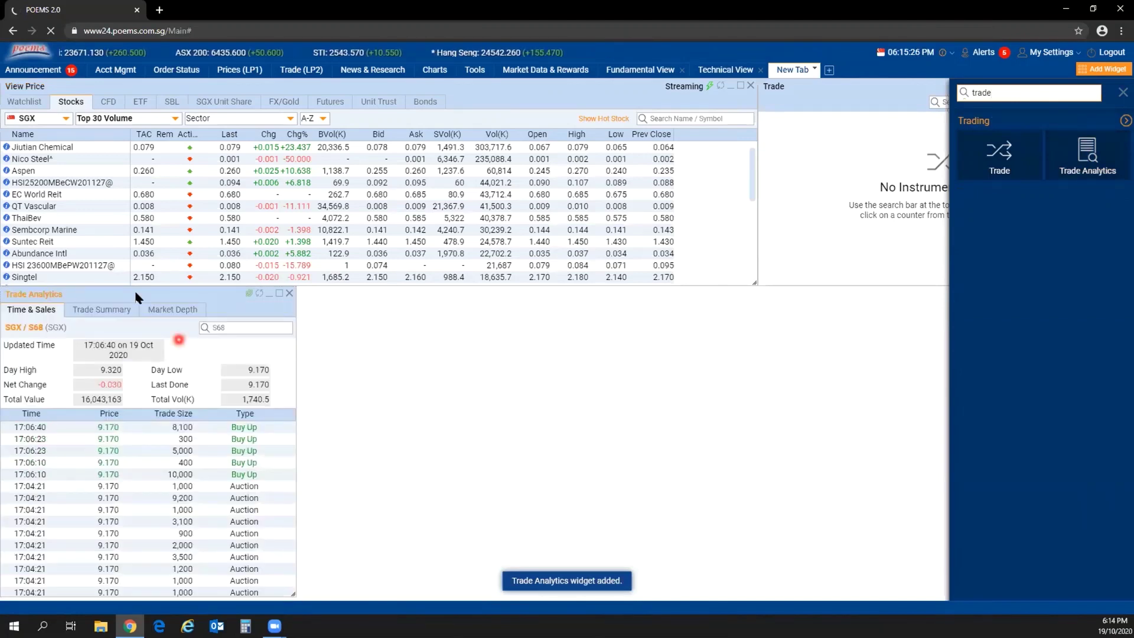
# - Load Aspen's trade summary into the linked widgets, then switch them to ThaiBev
pyautogui.click(28, 171)
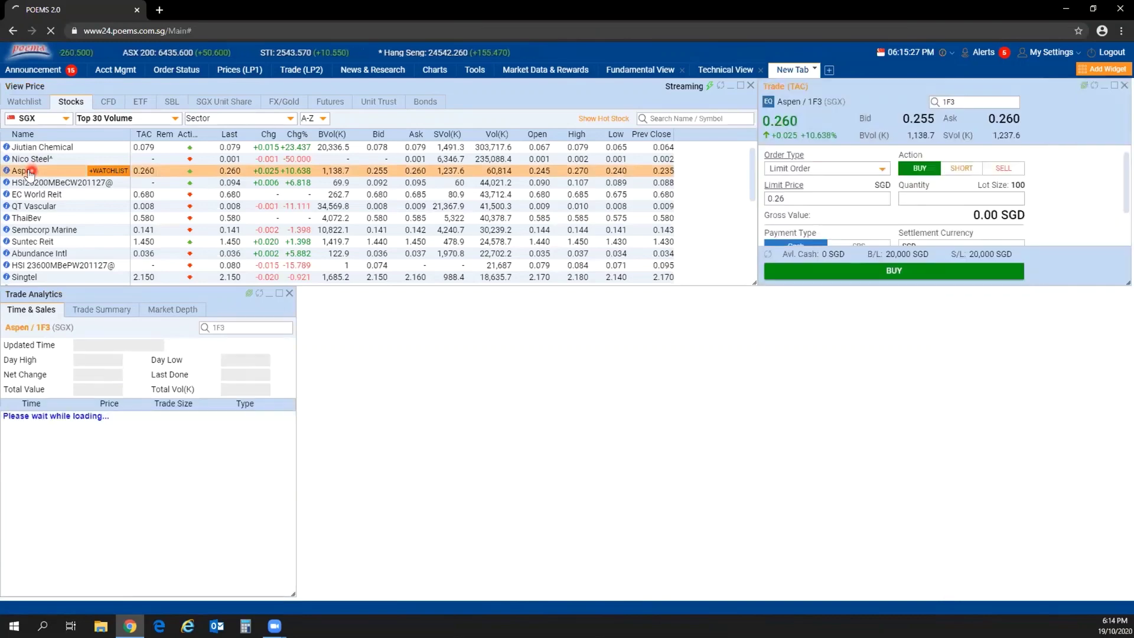
pyautogui.click(105, 309)
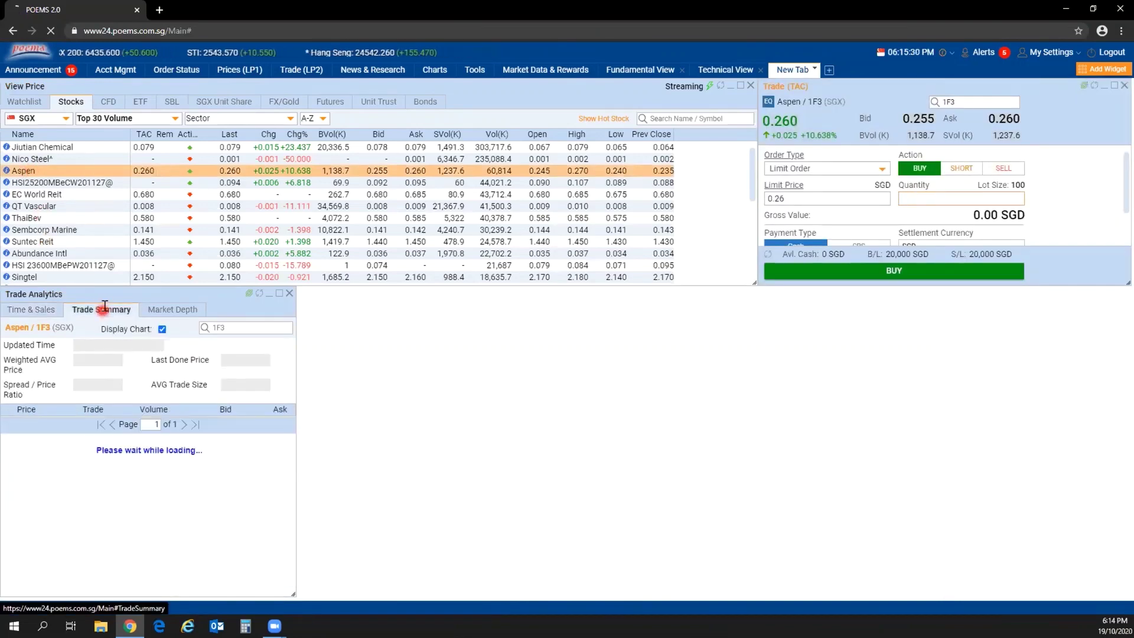
pyautogui.click(33, 217)
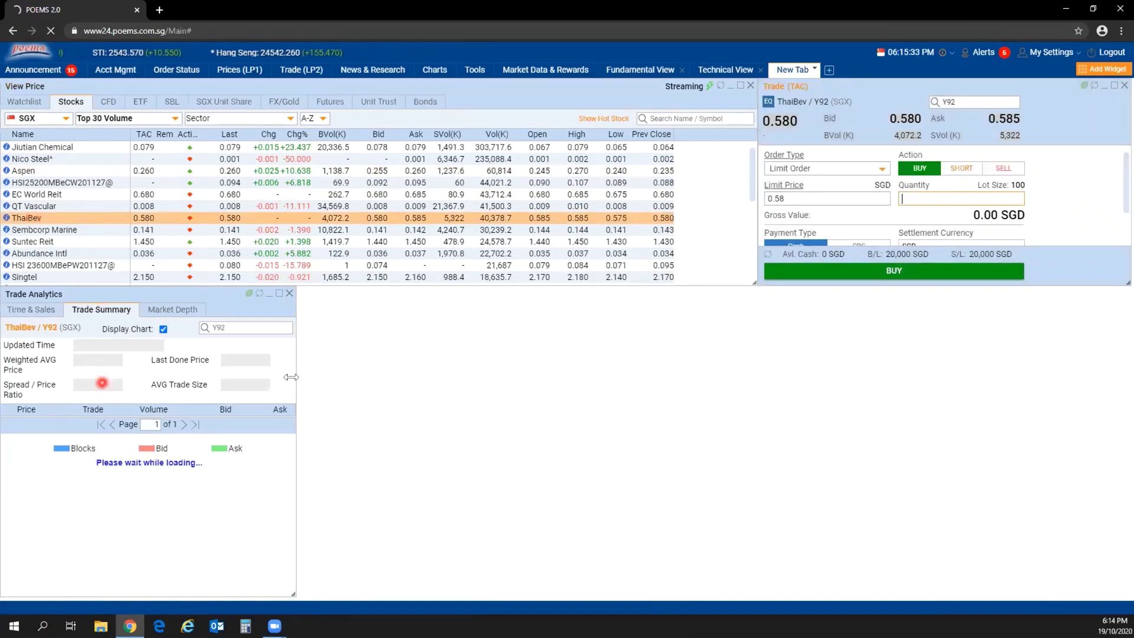
# - Save the new tab's layout as the tab template 'Monday Workspace' and dismiss the confirmation
pyautogui.click(814, 69)
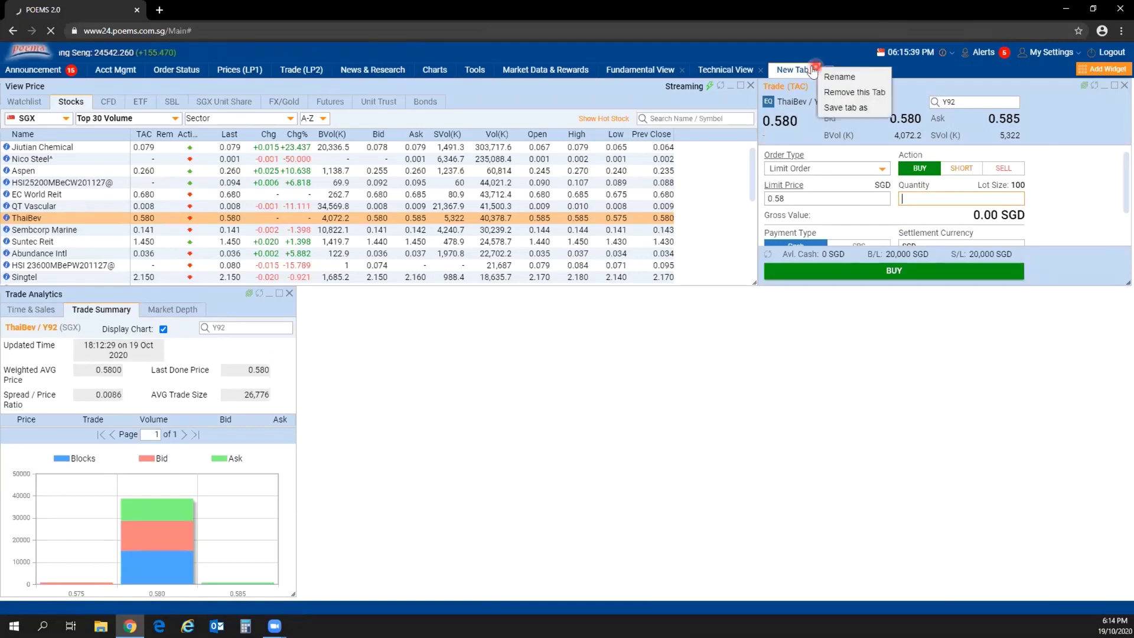
pyautogui.click(838, 109)
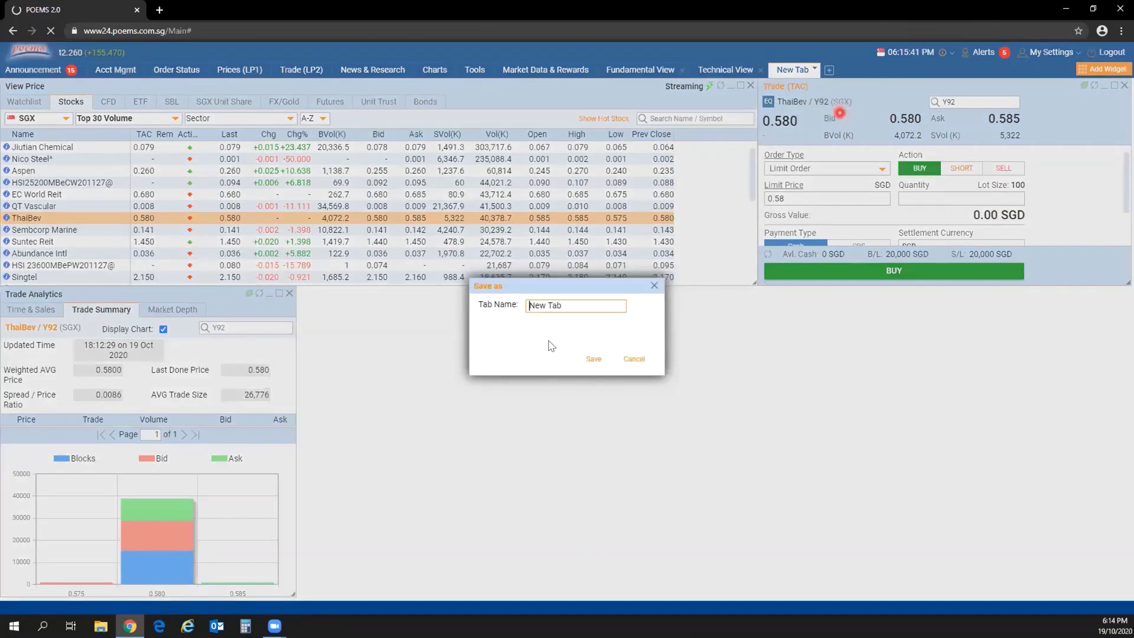
pyautogui.doubleClick(590, 302)
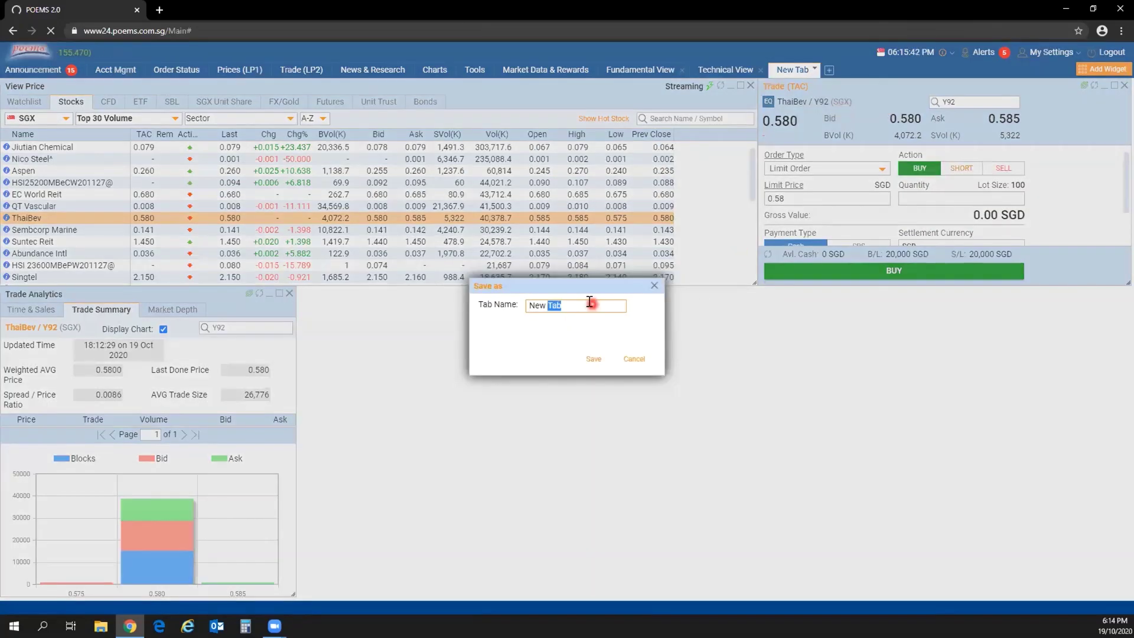
pyautogui.click(589, 358)
pyautogui.click(588, 359)
pyautogui.click(651, 362)
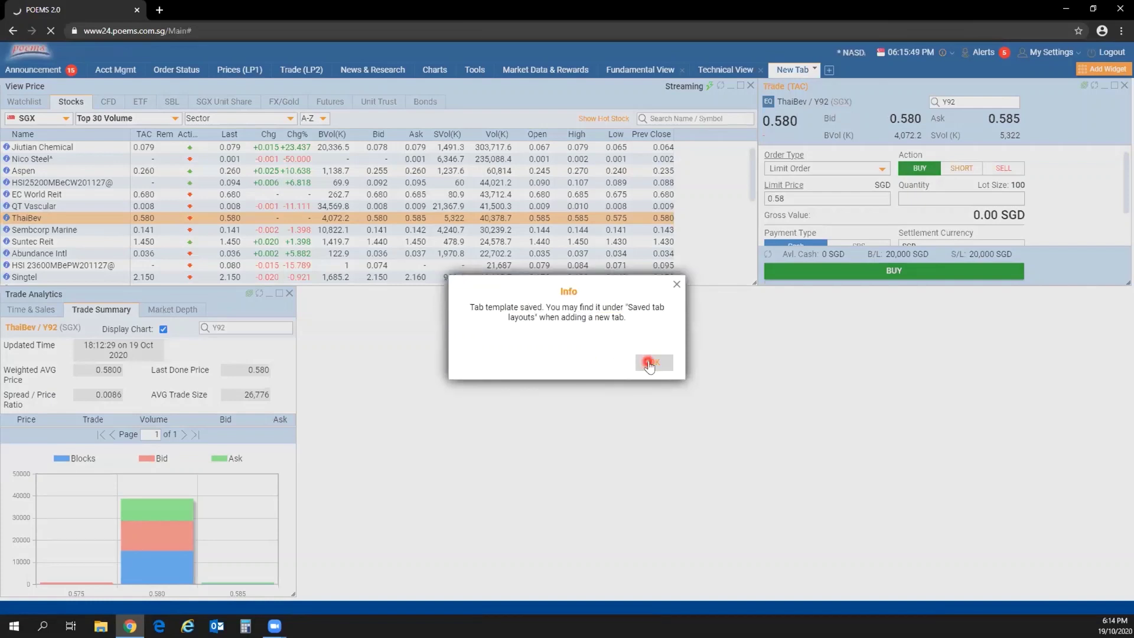
# - Add a second tab from the saved Monday Workspace layout, keeping its default name
pyautogui.rightClick(815, 68)
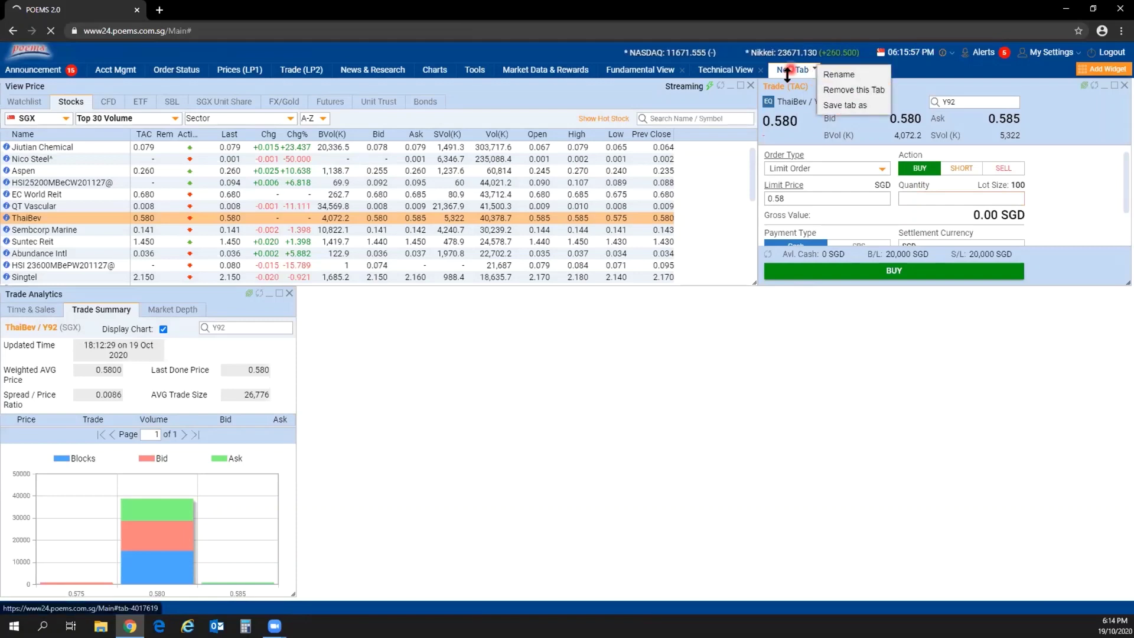
pyautogui.click(940, 77)
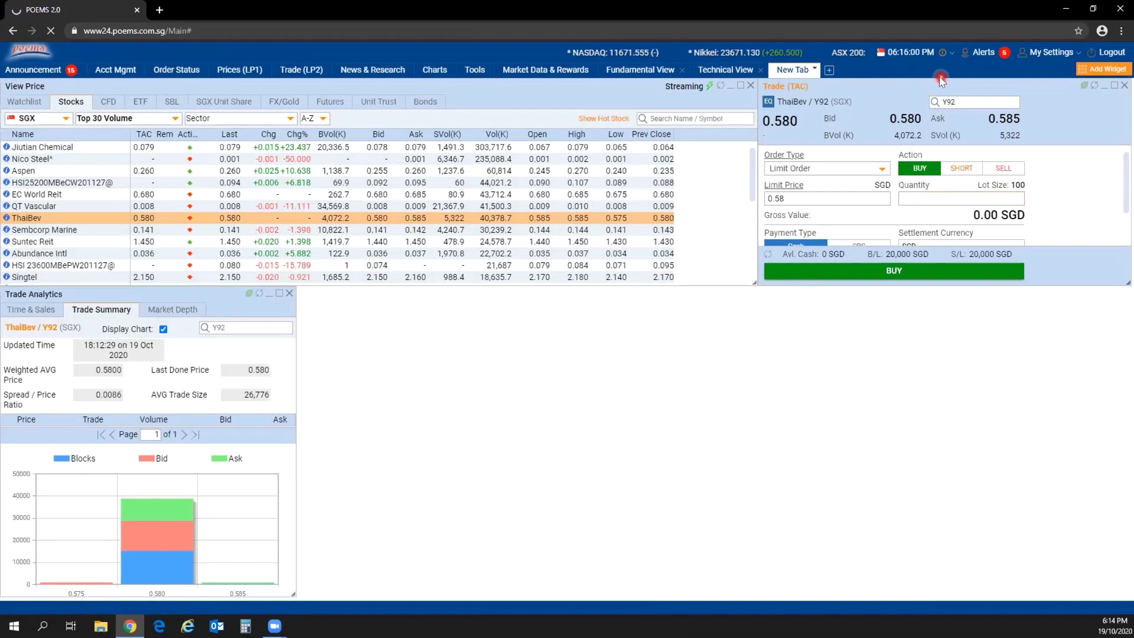
pyautogui.click(830, 71)
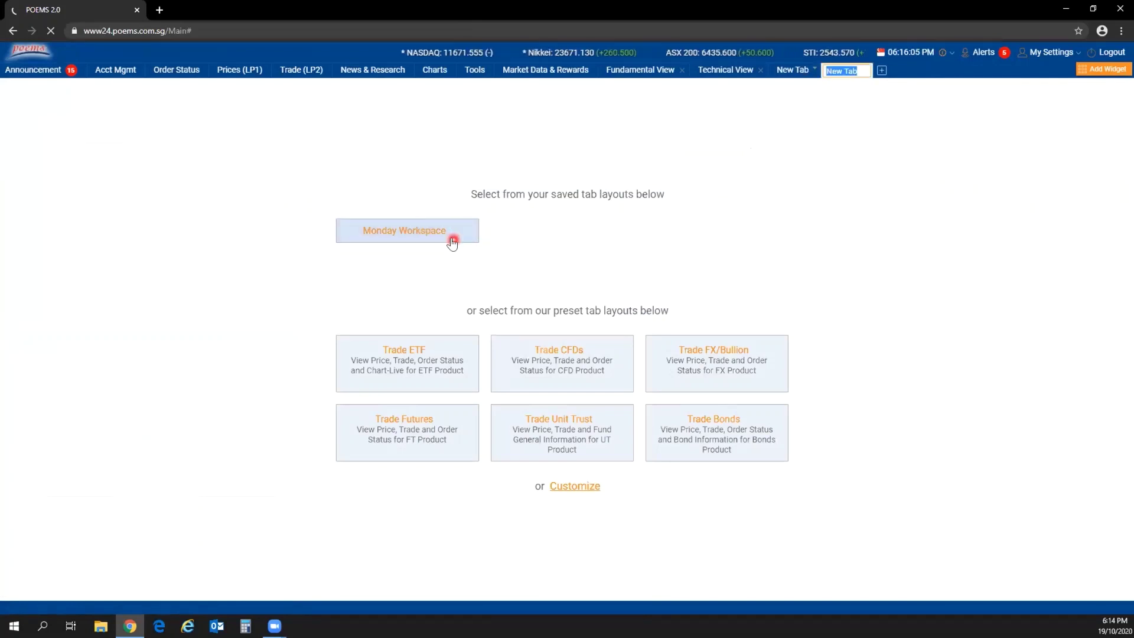
pyautogui.click(442, 230)
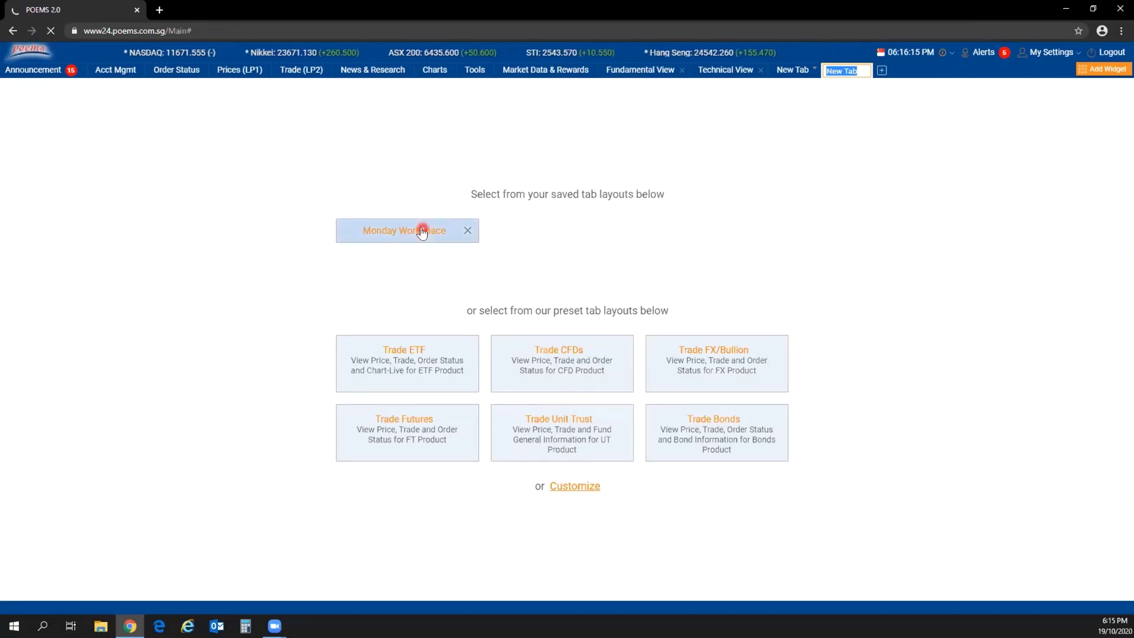
pyautogui.click(889, 135)
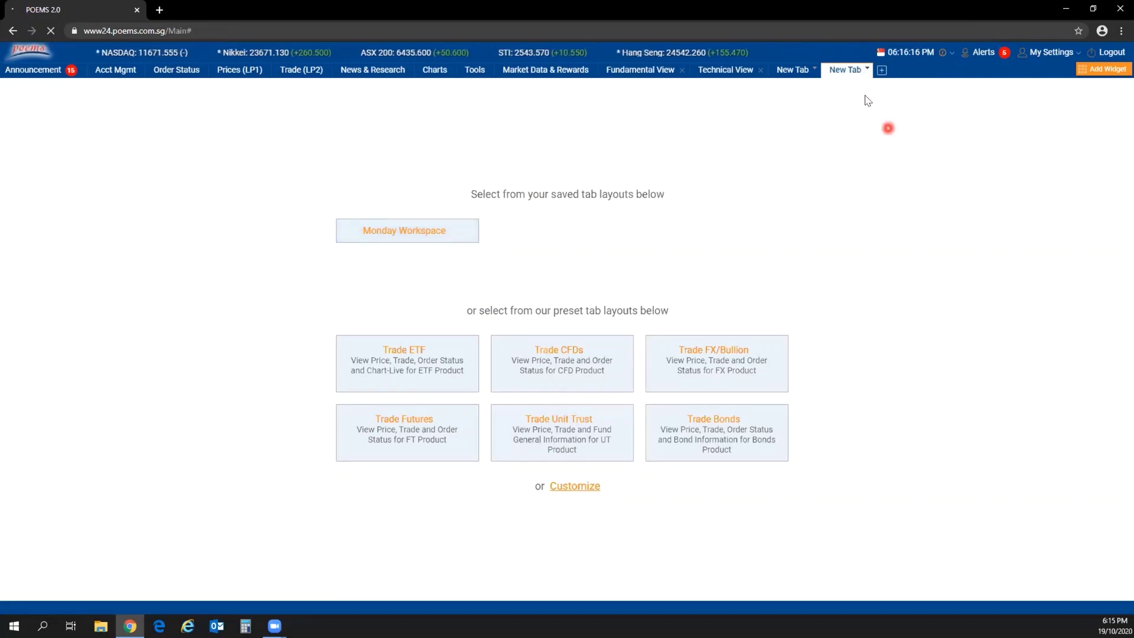
# - Rename the first customised tab to 'Monday Workspace'
pyautogui.click(796, 69)
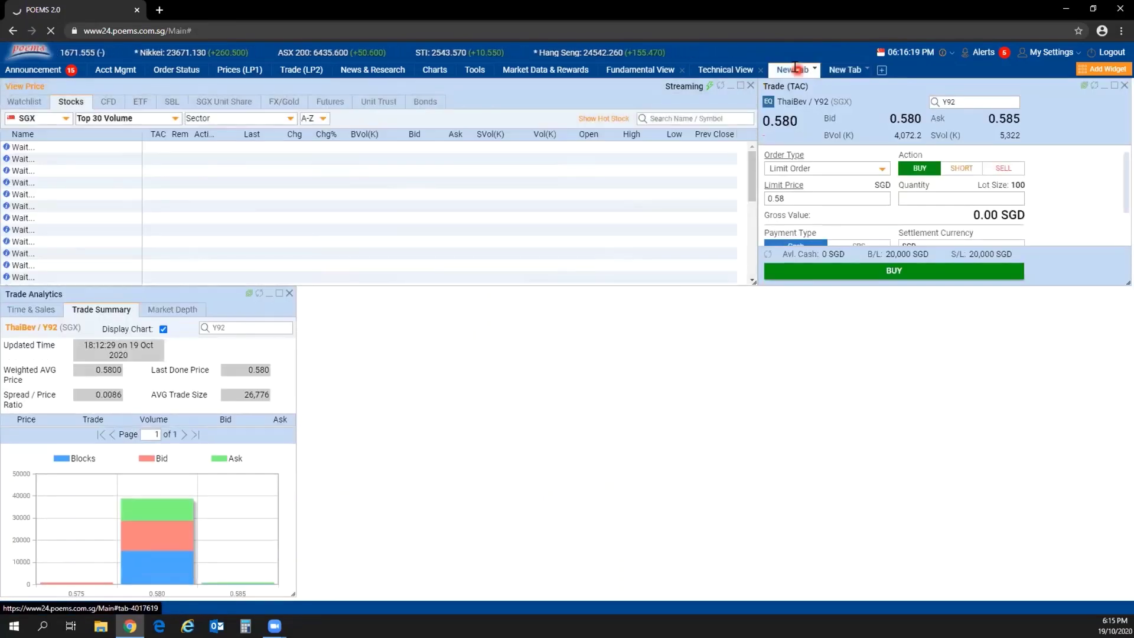
pyautogui.click(795, 69)
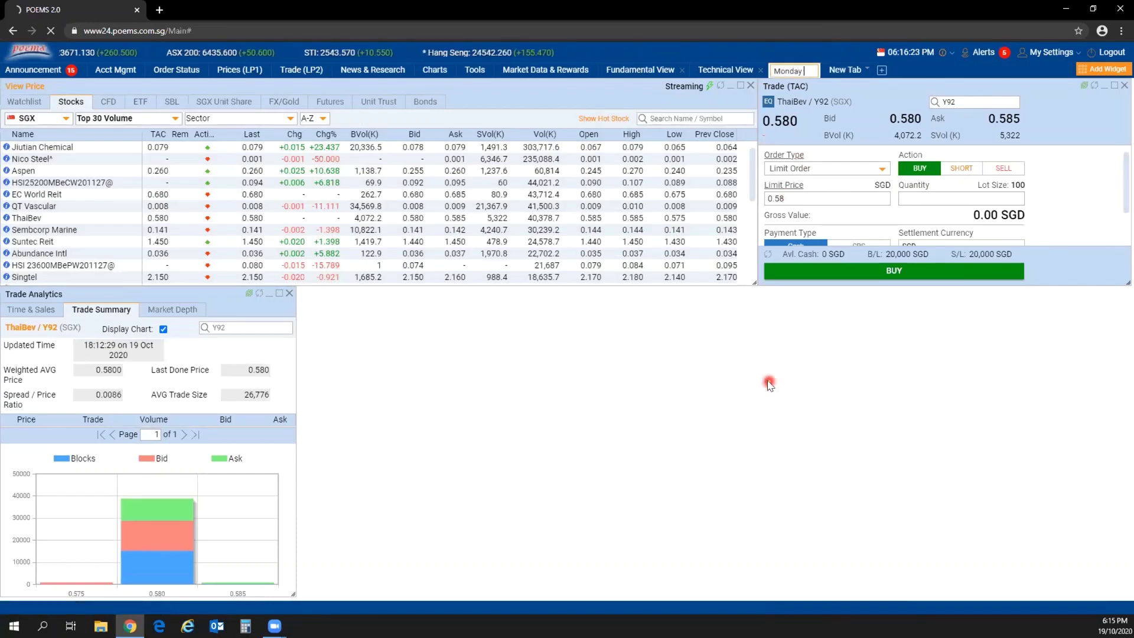
pyautogui.press('Return')
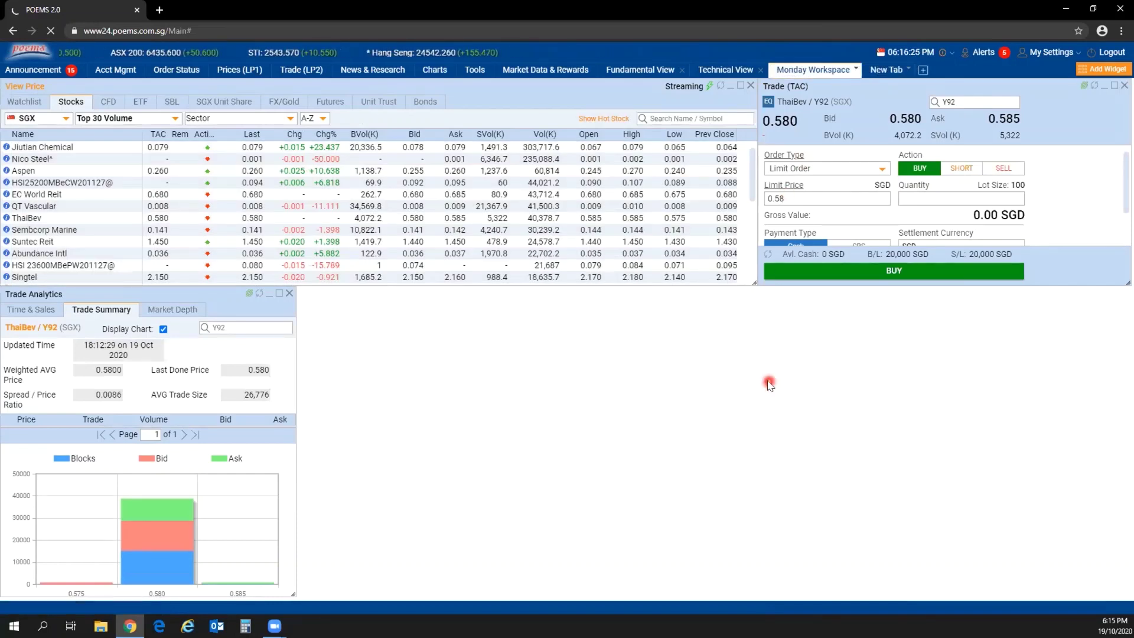
# - Remove the Monday Workspace tab and confirm deleting its widgets
pyautogui.click(854, 70)
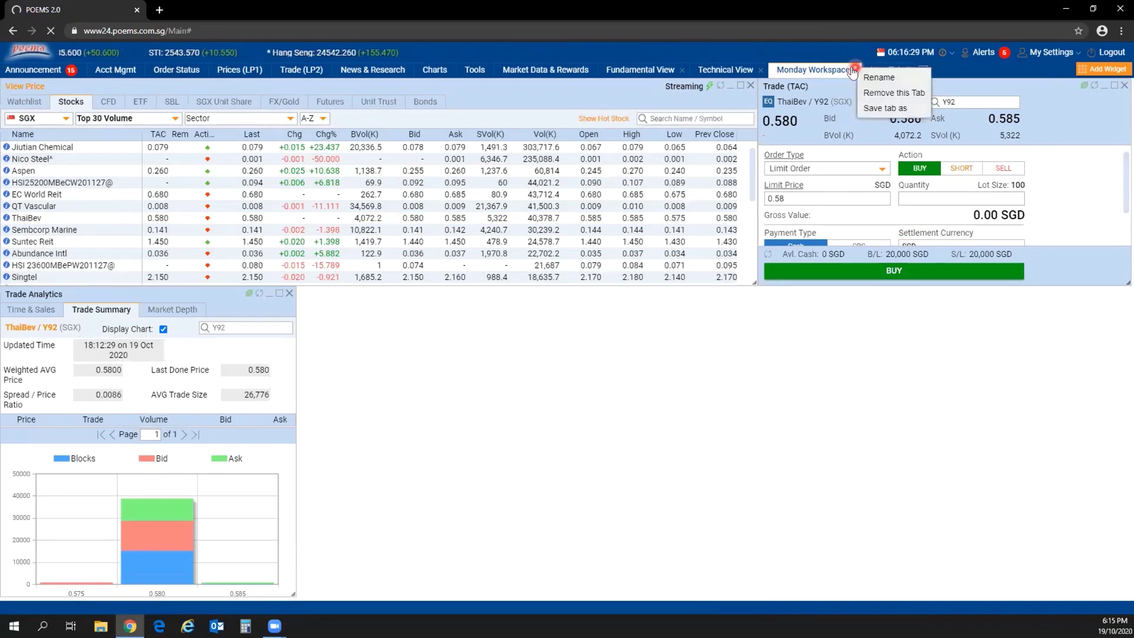
pyautogui.click(913, 96)
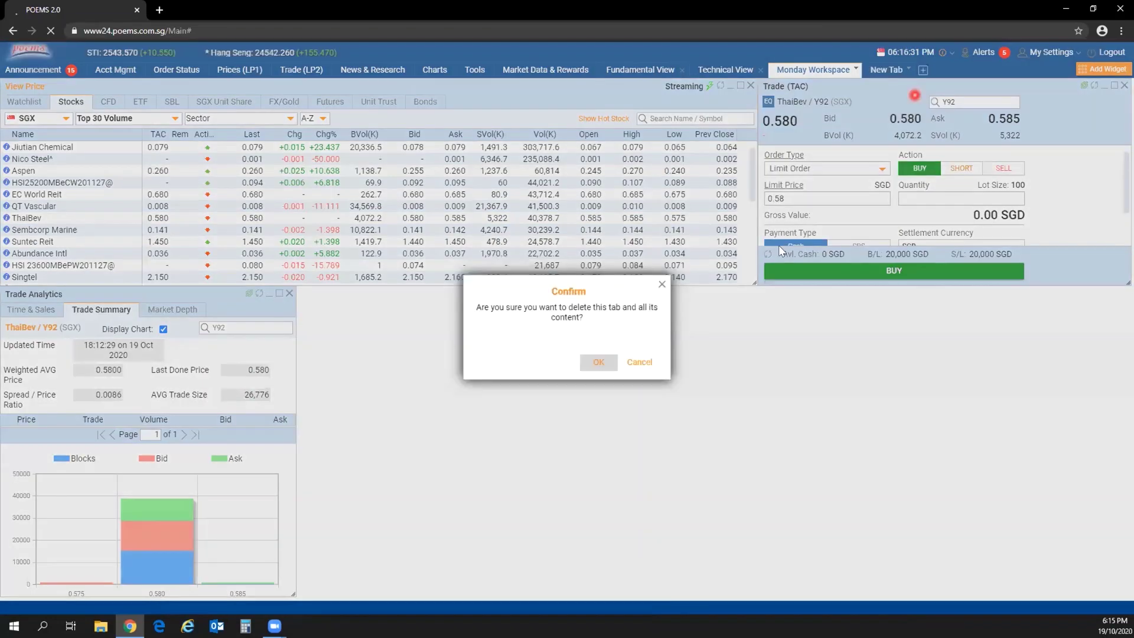
pyautogui.click(597, 363)
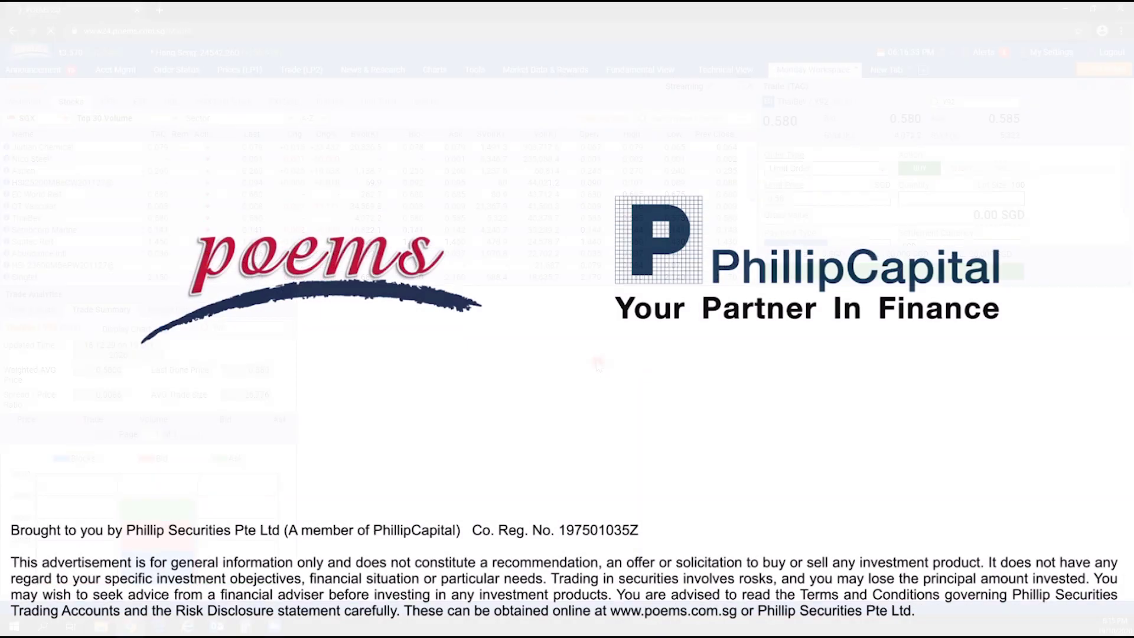